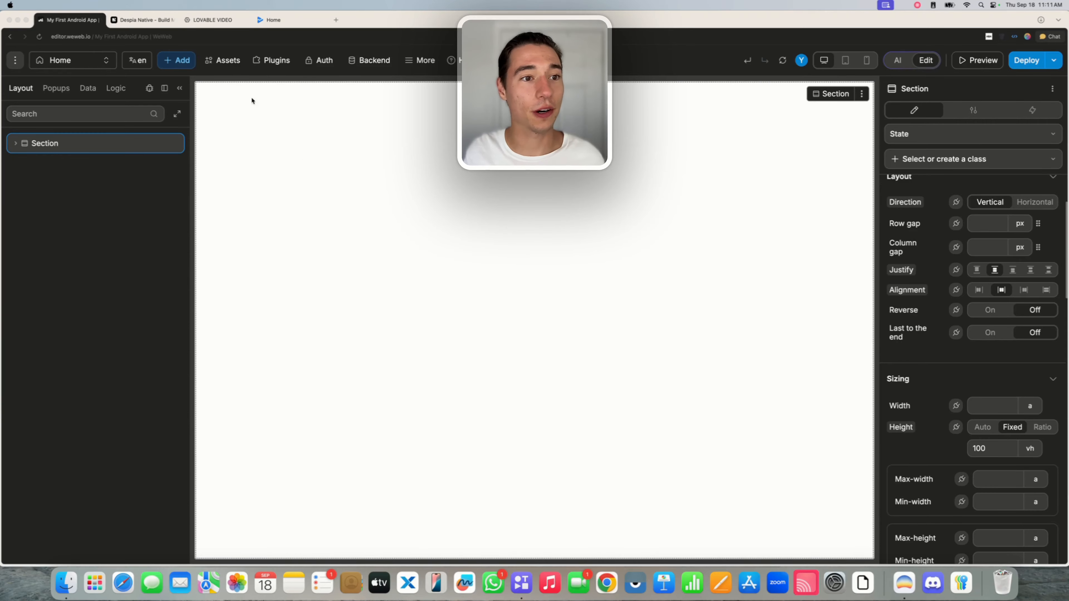
Search the WeWeb library marketplace for Despia.
{"action": "left_click", "coordinate": [223, 64]}
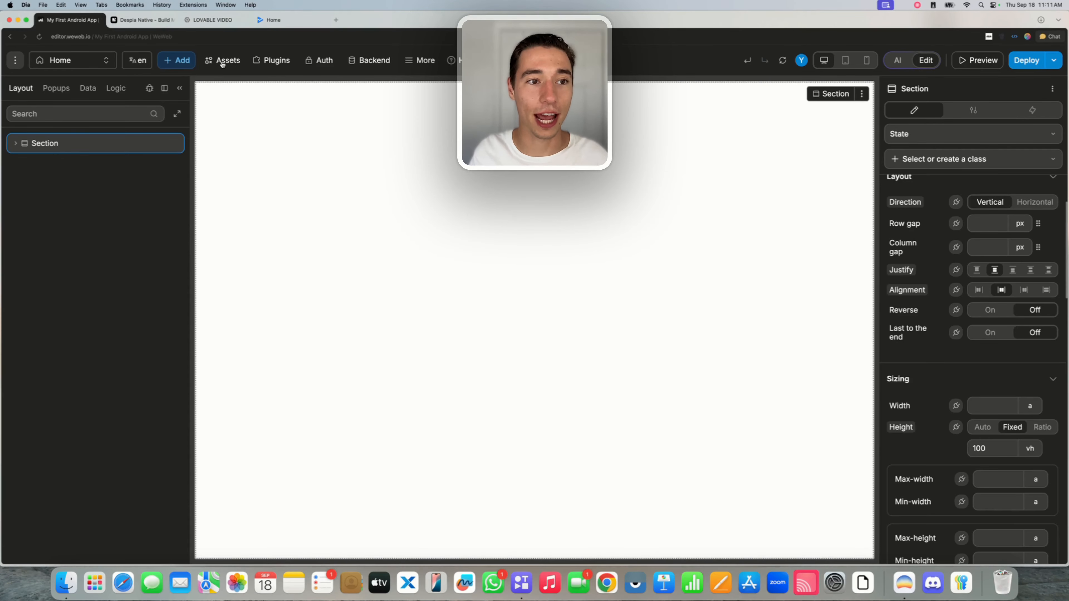
{"action": "left_click", "coordinate": [223, 63]}
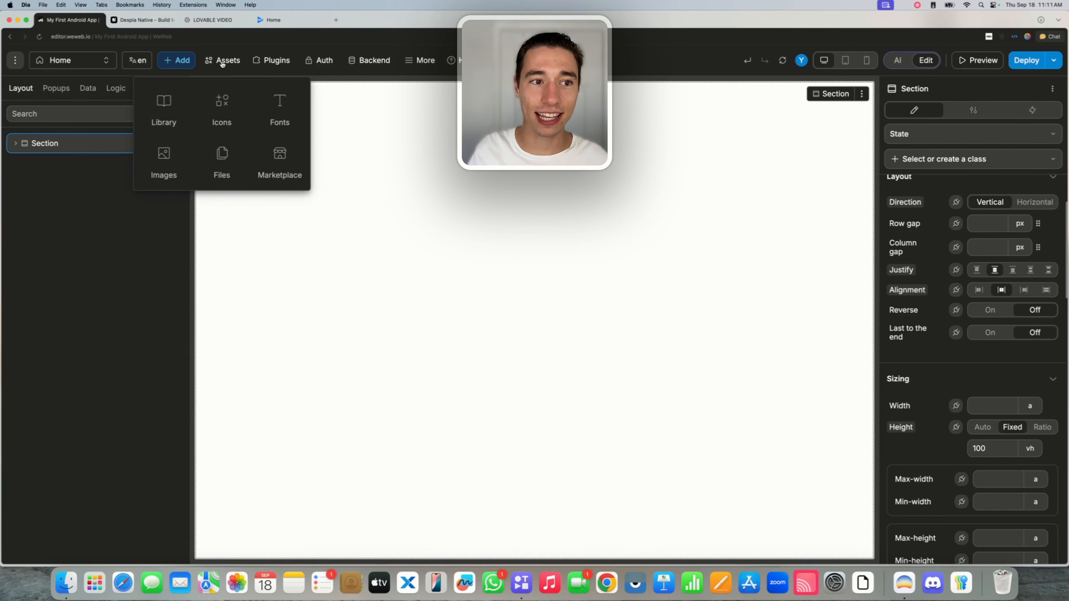
{"action": "left_click", "coordinate": [278, 157]}
{"action": "left_click", "coordinate": [420, 208]}
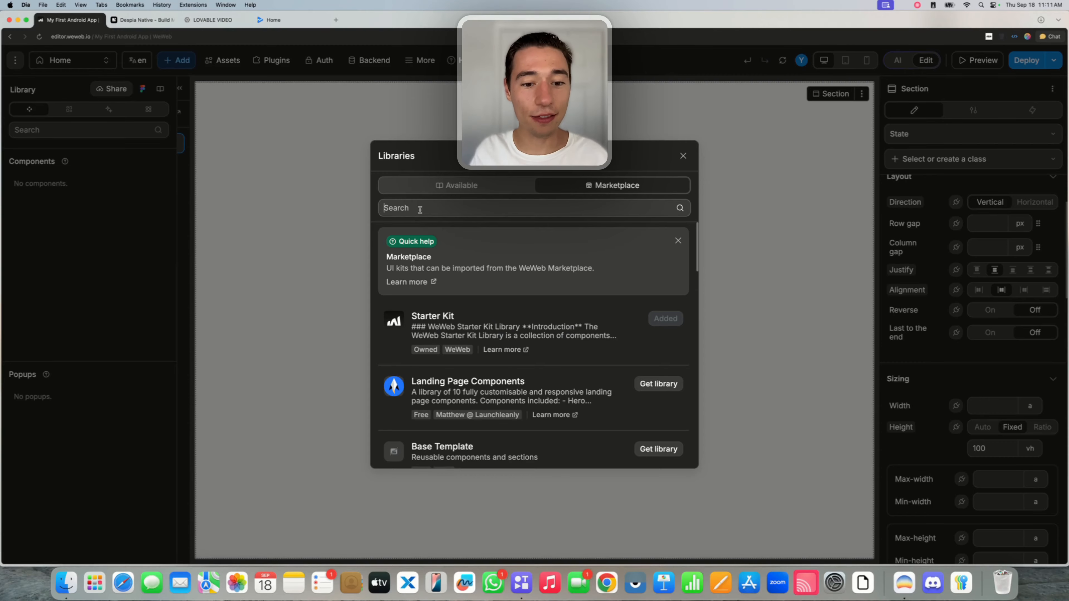
{"action": "type", "text": "Despia"}
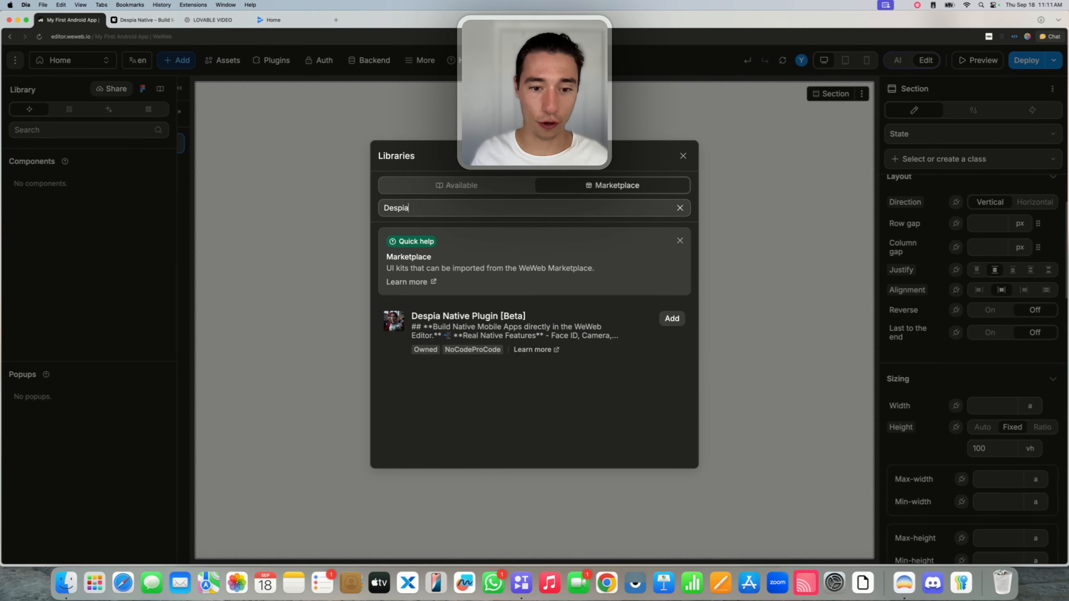
Add the Despia Native Plugin library, accept its dependencies, and reload the editor.
{"action": "left_click", "coordinate": [672, 318]}
{"action": "left_click", "coordinate": [536, 416]}
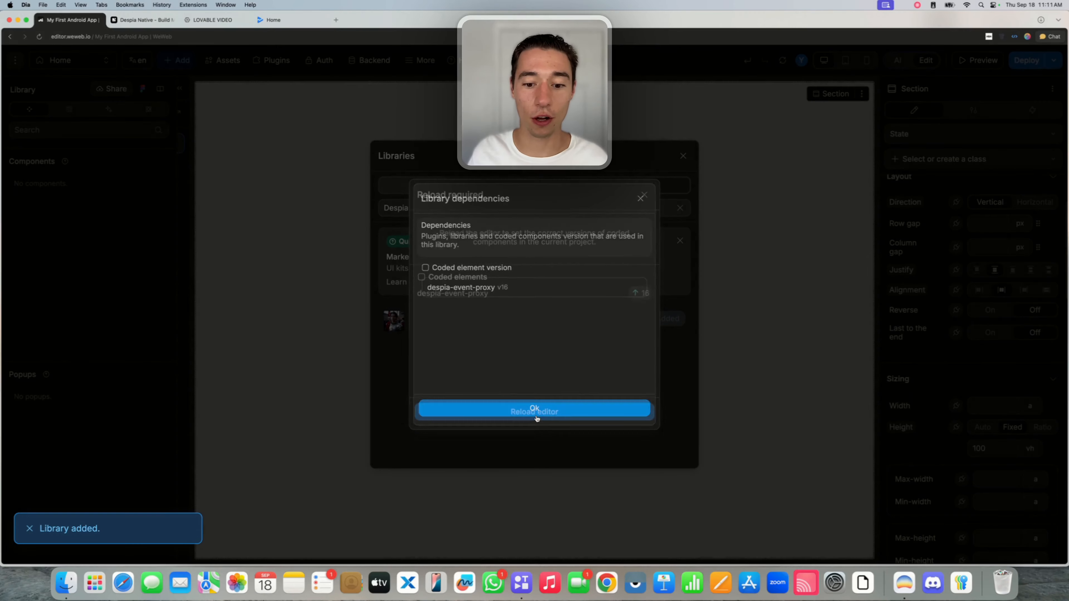
{"action": "left_click", "coordinate": [536, 416]}
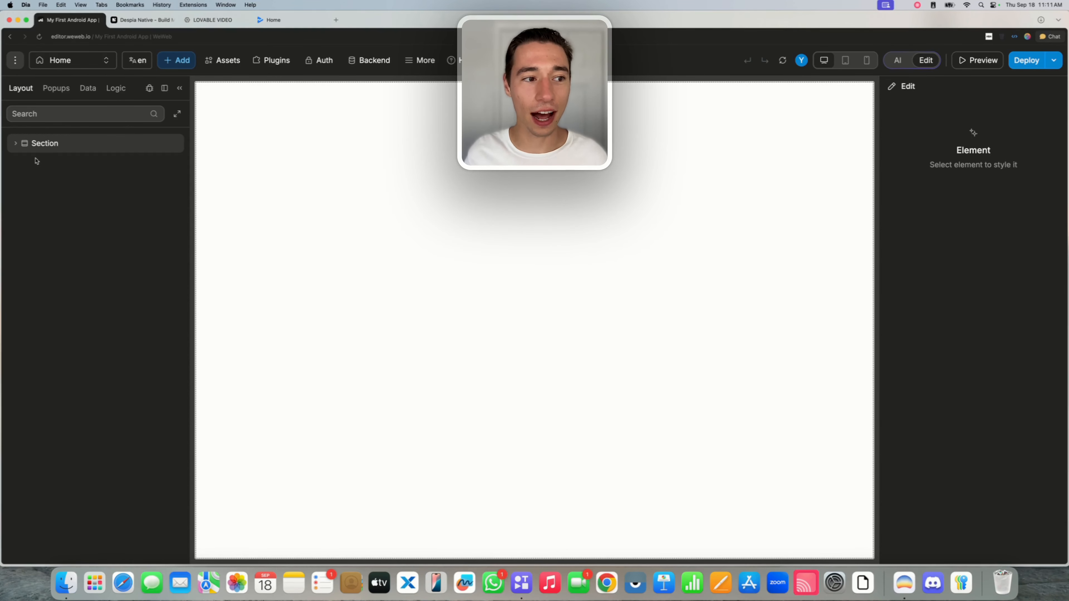
Drag the Despia Plugin asset into the Home page's Section.
{"action": "left_click", "coordinate": [15, 143]}
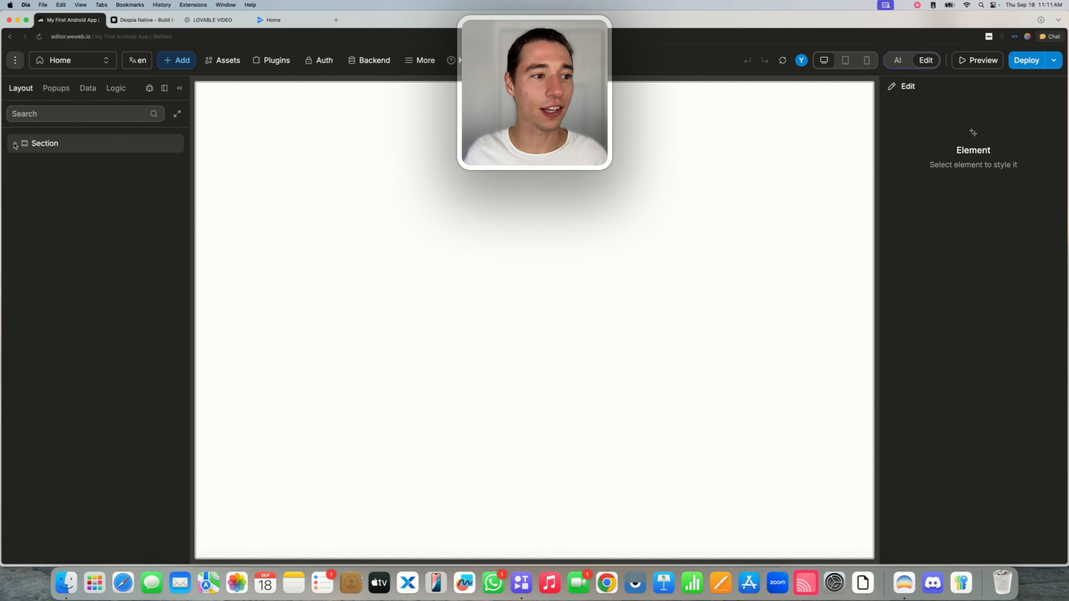
{"action": "left_click", "coordinate": [176, 68]}
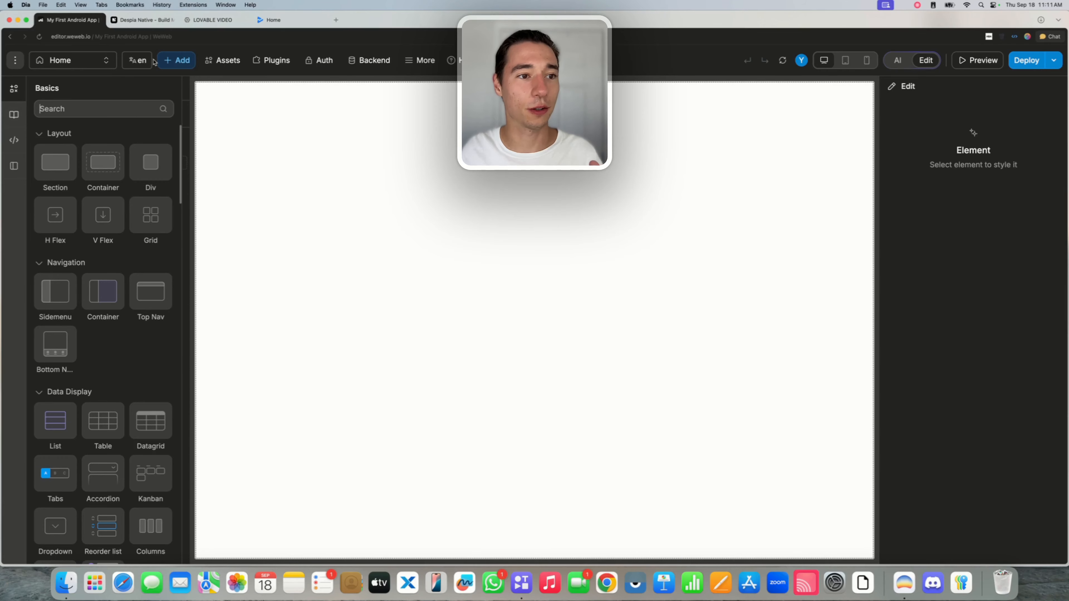
{"action": "left_click", "coordinate": [15, 114]}
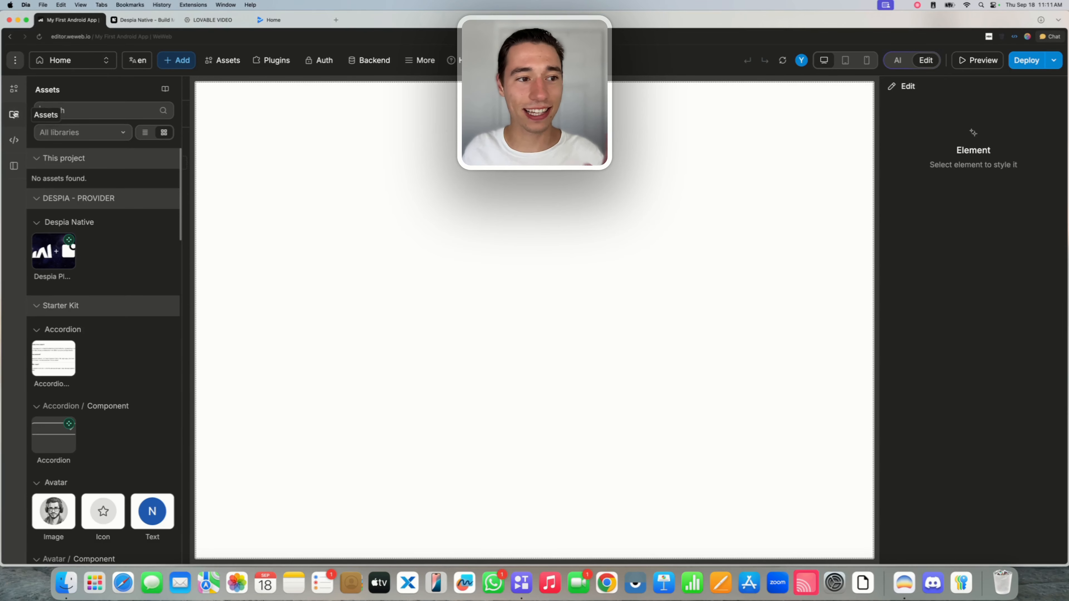
{"action": "left_click_drag", "start_coordinate": [49, 259], "coordinate": [80, 164]}
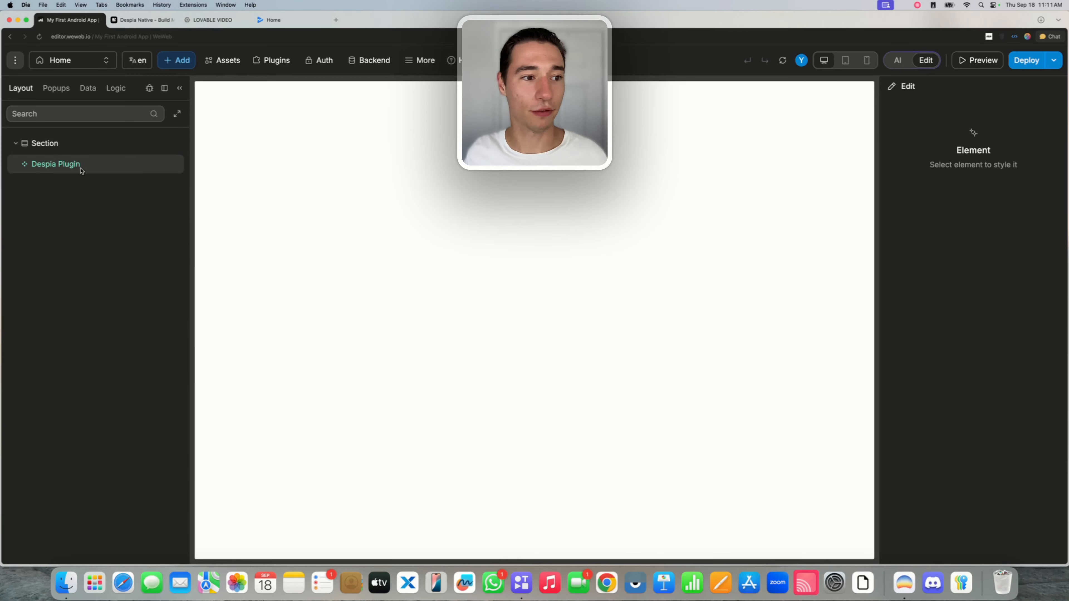
Add a Button element below the Despia Plugin in the Section.
{"action": "left_click", "coordinate": [63, 145]}
{"action": "left_click", "coordinate": [176, 60]}
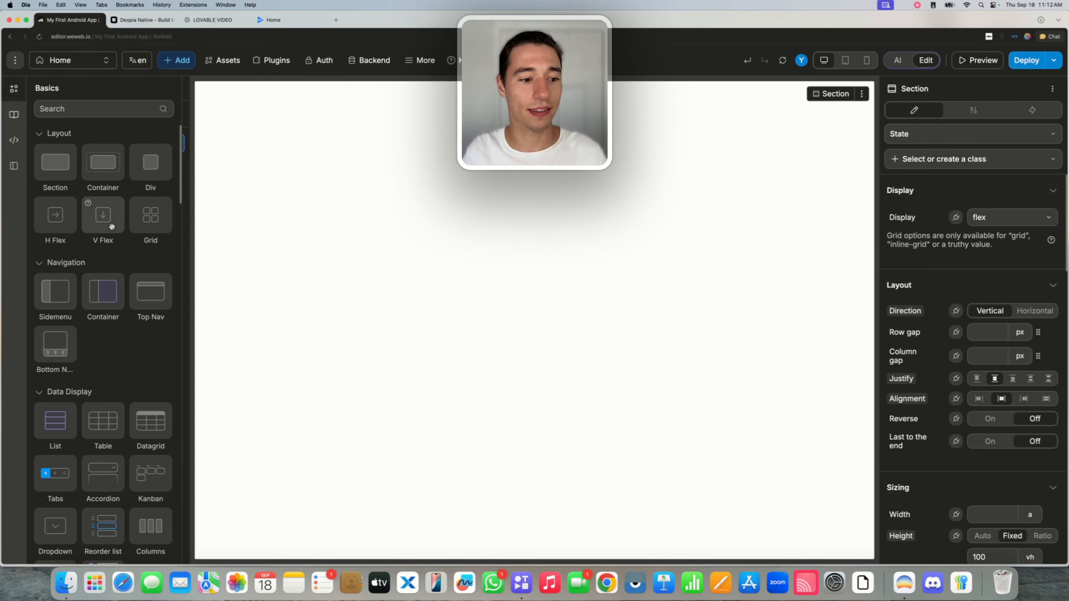
{"action": "left_click", "coordinate": [104, 112]}
{"action": "type", "text": "bu"}
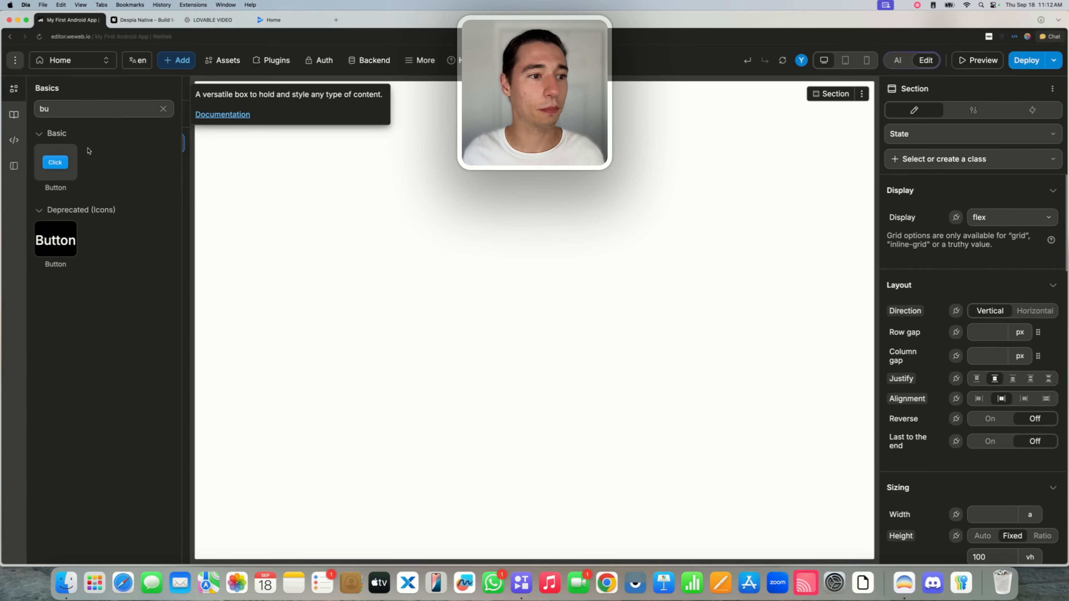
{"action": "mouse_move", "coordinate": [55, 160]}
{"action": "left_mouse_down"}
{"action": "mouse_move", "coordinate": [332, 196]}
{"action": "mouse_move", "coordinate": [45, 174]}
{"action": "mouse_move", "coordinate": [56, 175]}
{"action": "left_mouse_up"}
{"action": "left_click", "coordinate": [51, 190]}
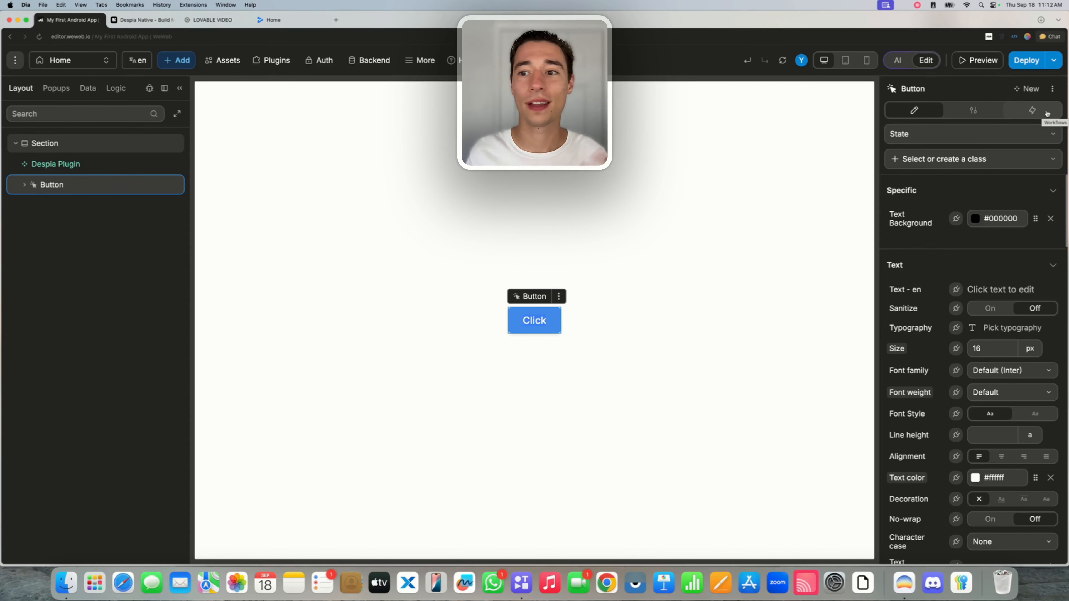
Create a button workflow running the Despia Plugin's Schedule Local Push Notification action.
{"action": "left_click", "coordinate": [1046, 113]}
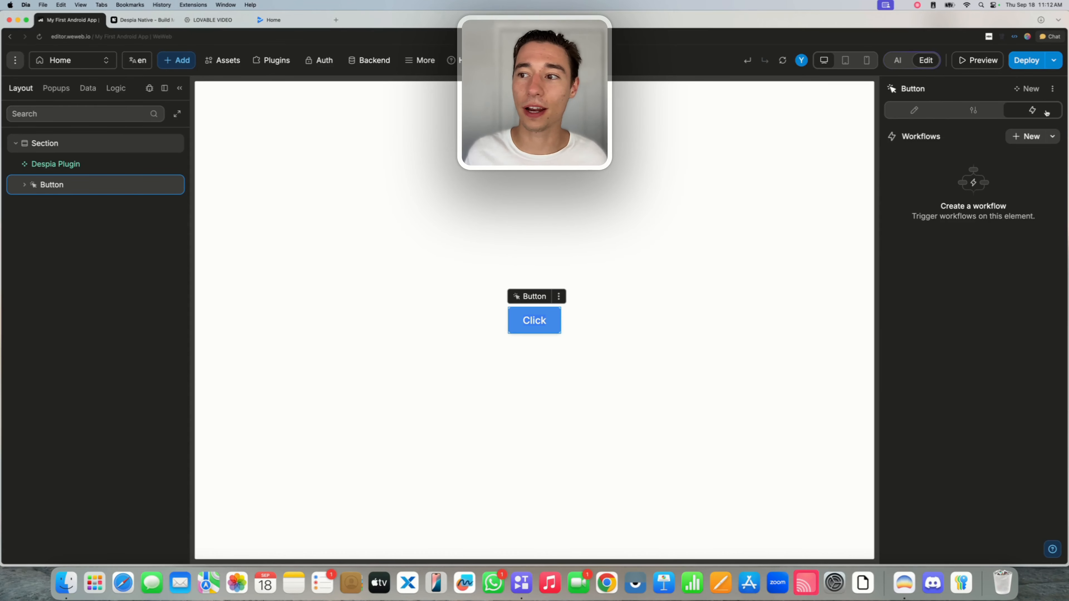
{"action": "left_click", "coordinate": [1018, 144]}
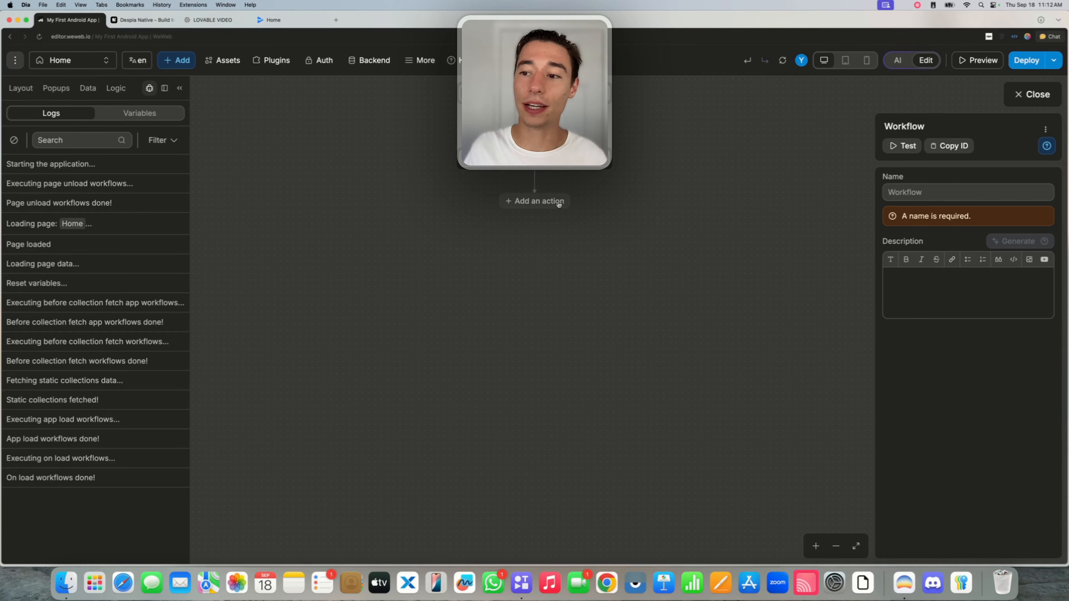
{"action": "left_click", "coordinate": [535, 202]}
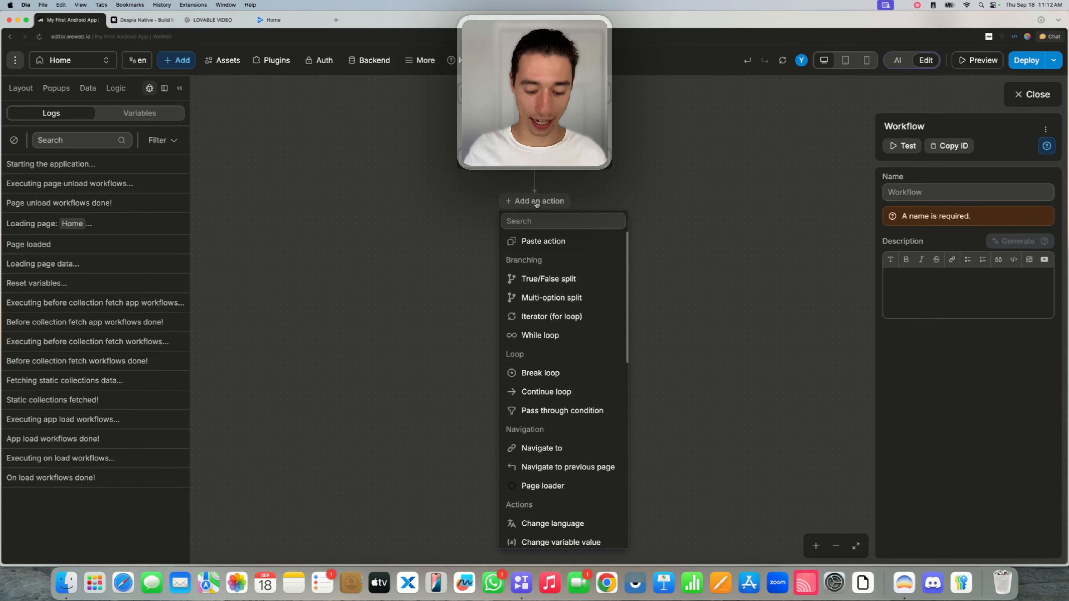
{"action": "type", "text": "com"}
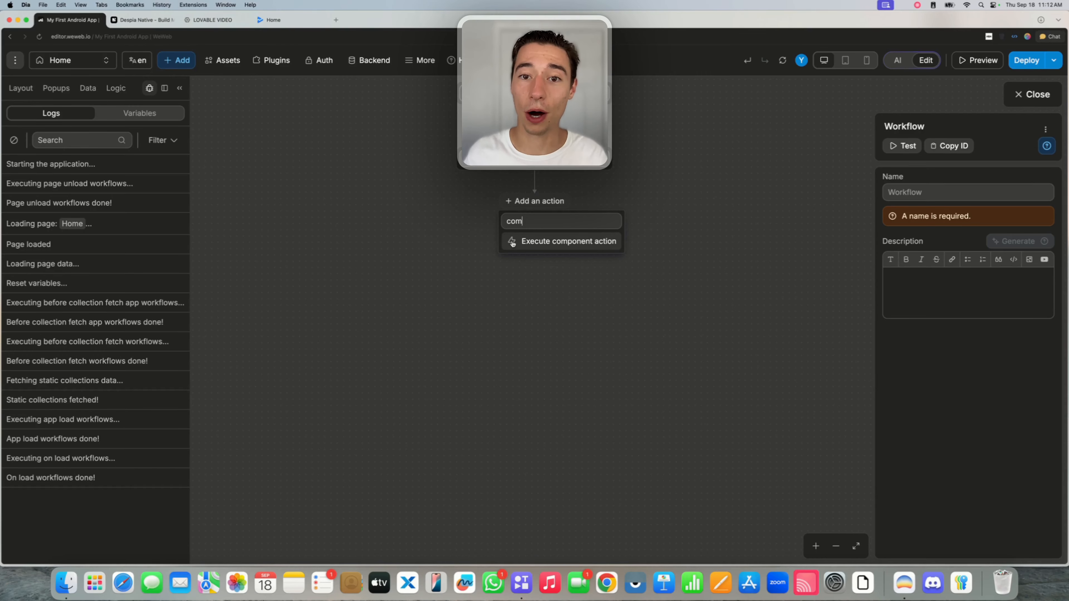
{"action": "left_click", "coordinate": [512, 243]}
{"action": "left_click", "coordinate": [942, 290]}
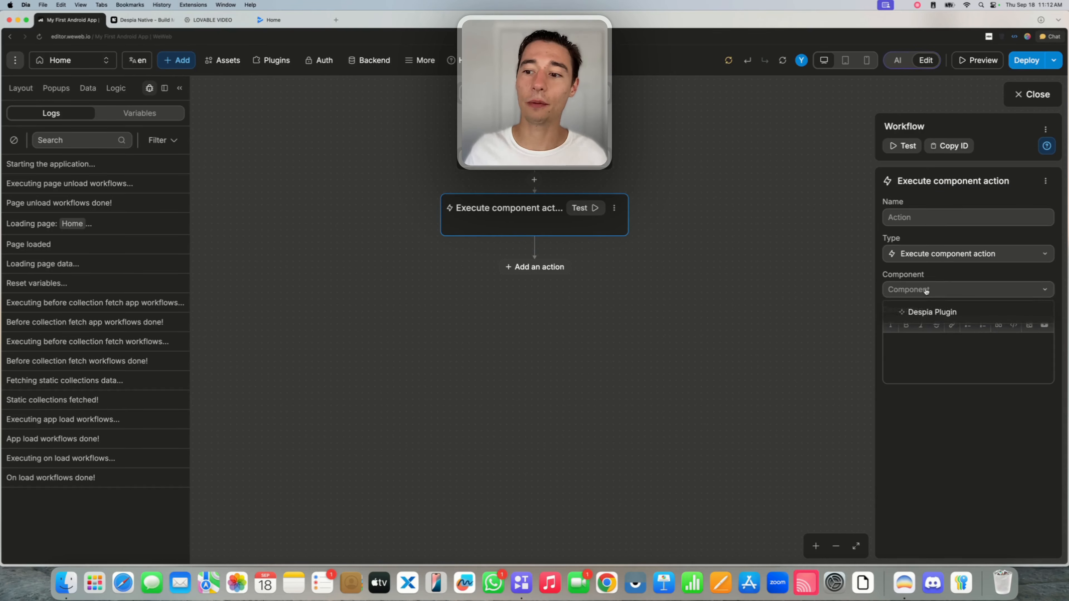
{"action": "left_click", "coordinate": [921, 312]}
{"action": "left_click", "coordinate": [922, 319]}
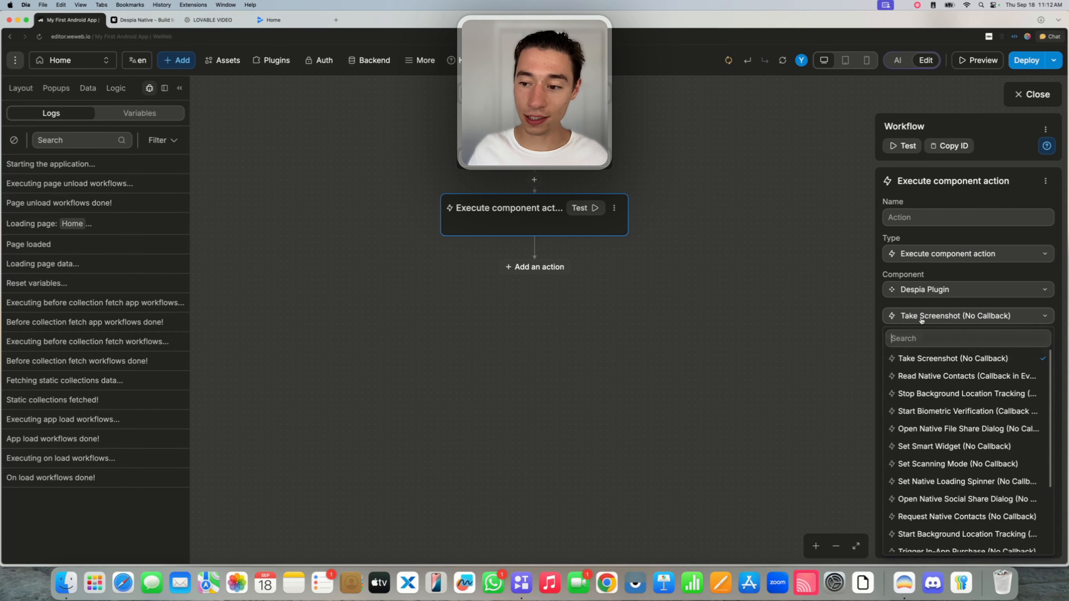
{"action": "type", "text": "loca"}
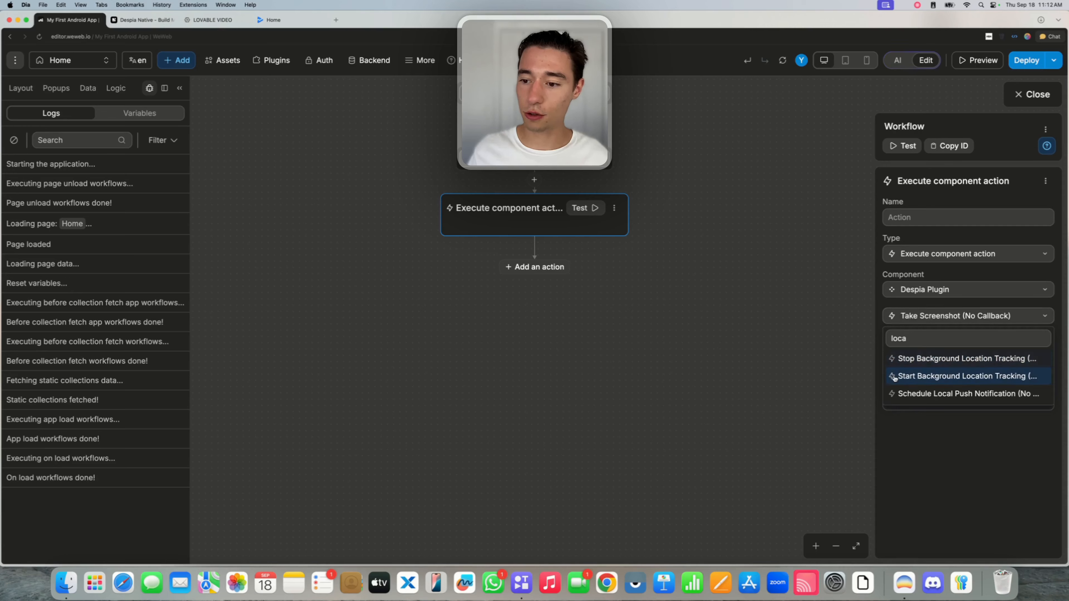
{"action": "left_click", "coordinate": [925, 395]}
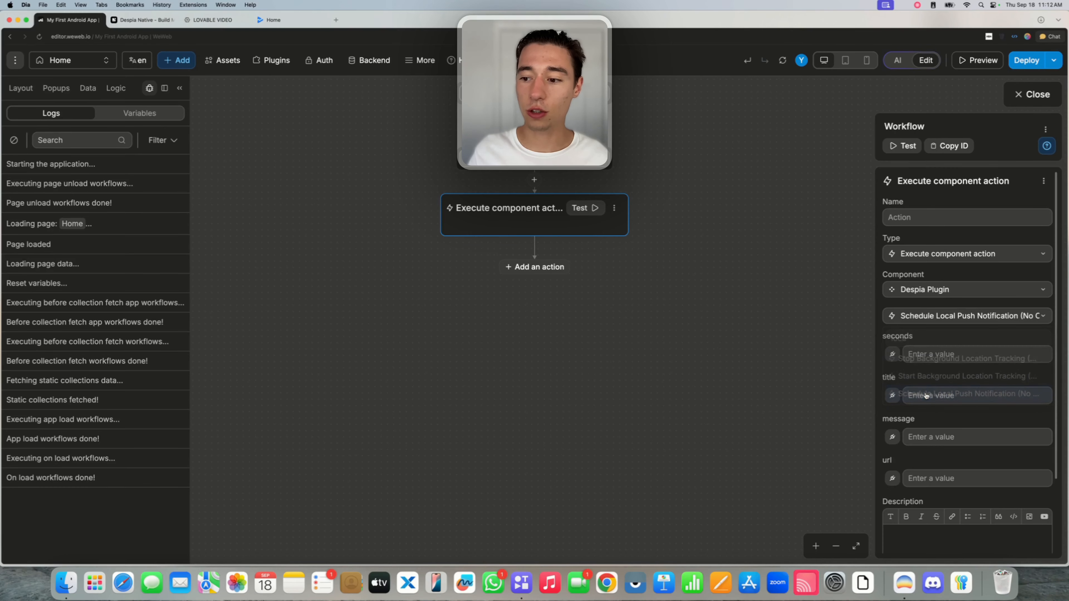
Set the notification delay to 10 seconds, title 'WeWeb', message 'This is cool!'.
{"action": "left_click", "coordinate": [917, 353]}
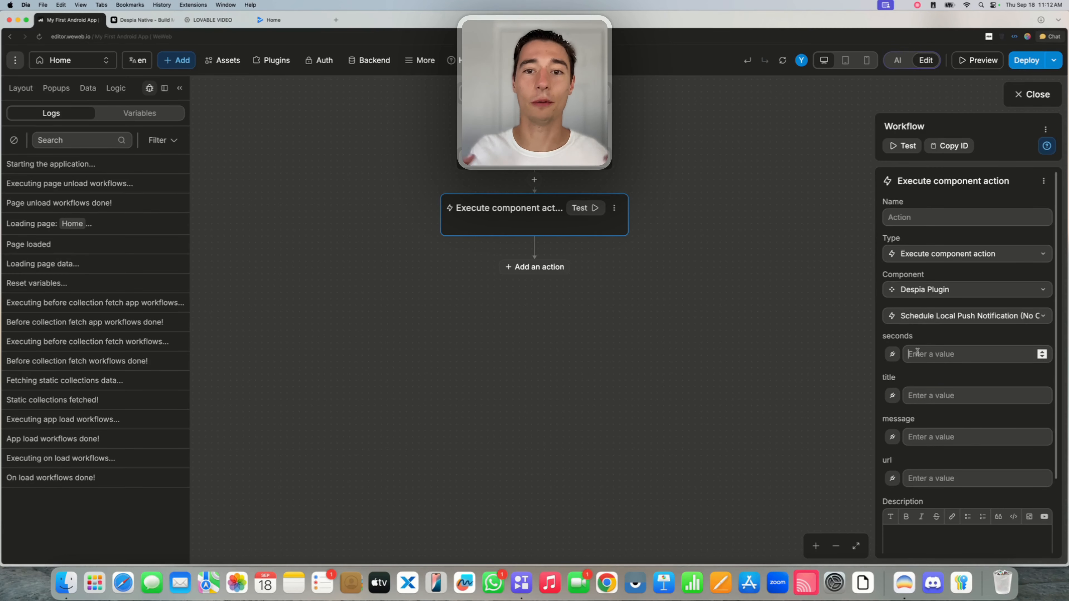
{"action": "type", "text": "10"}
{"action": "left_click", "coordinate": [911, 396]}
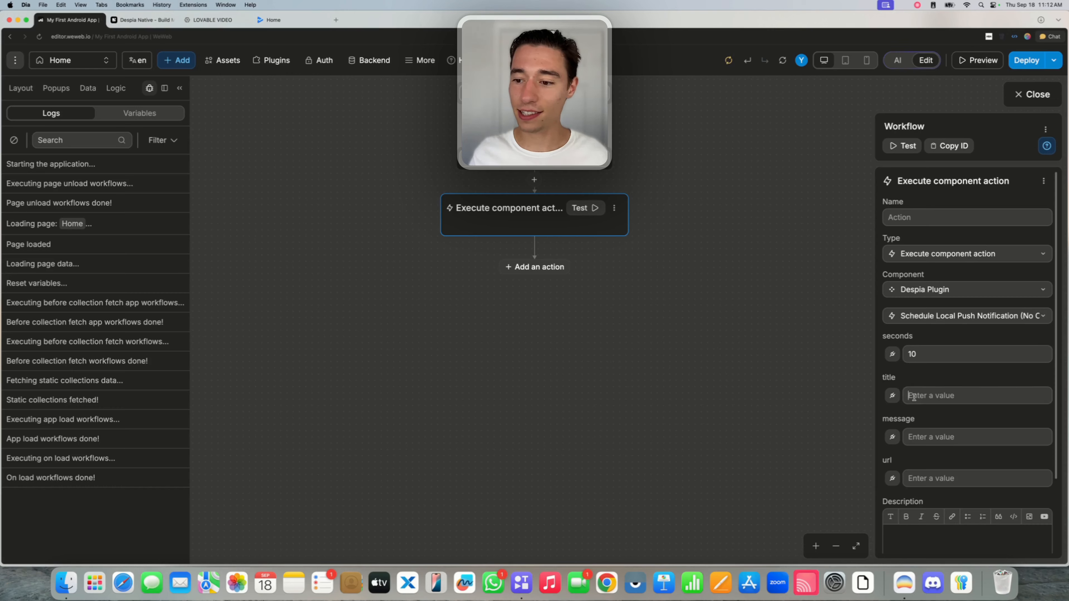
{"action": "type", "text": "WeWeb"}
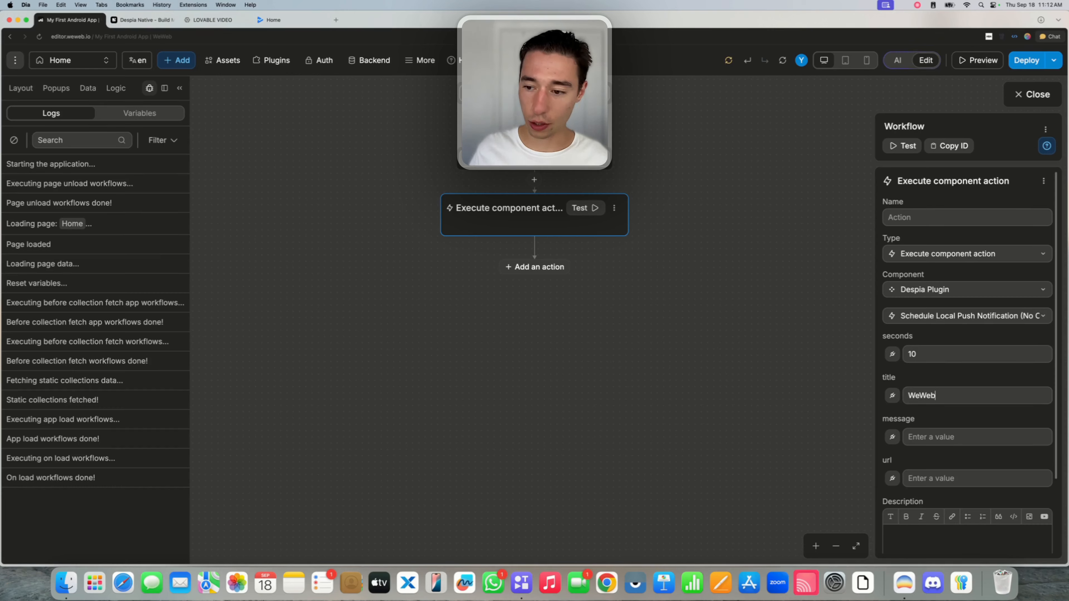
{"action": "left_click", "coordinate": [930, 436]}
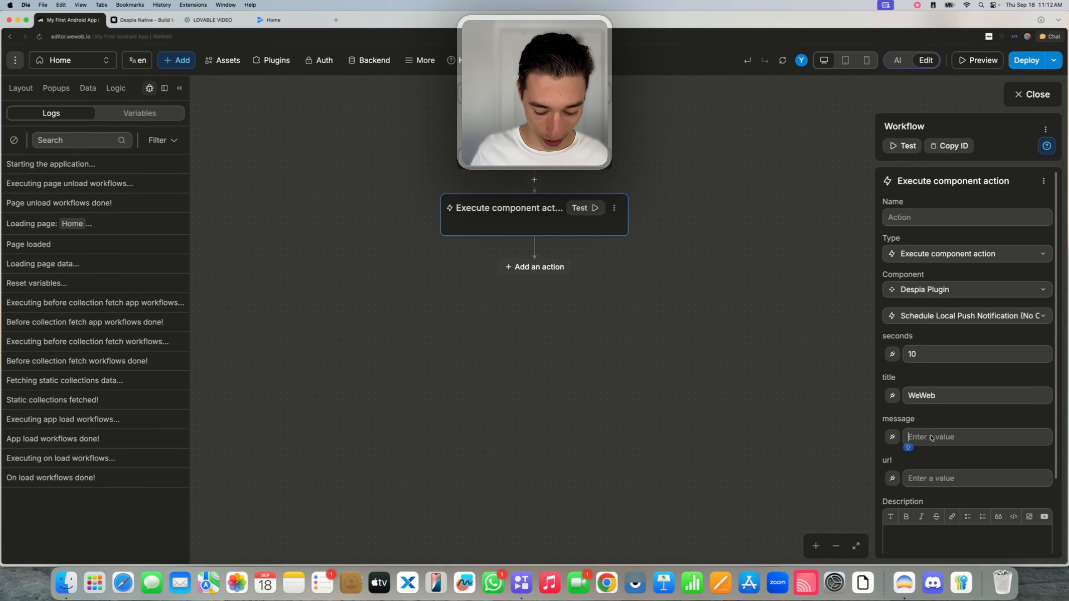
{"action": "type", "text": "This is cool!"}
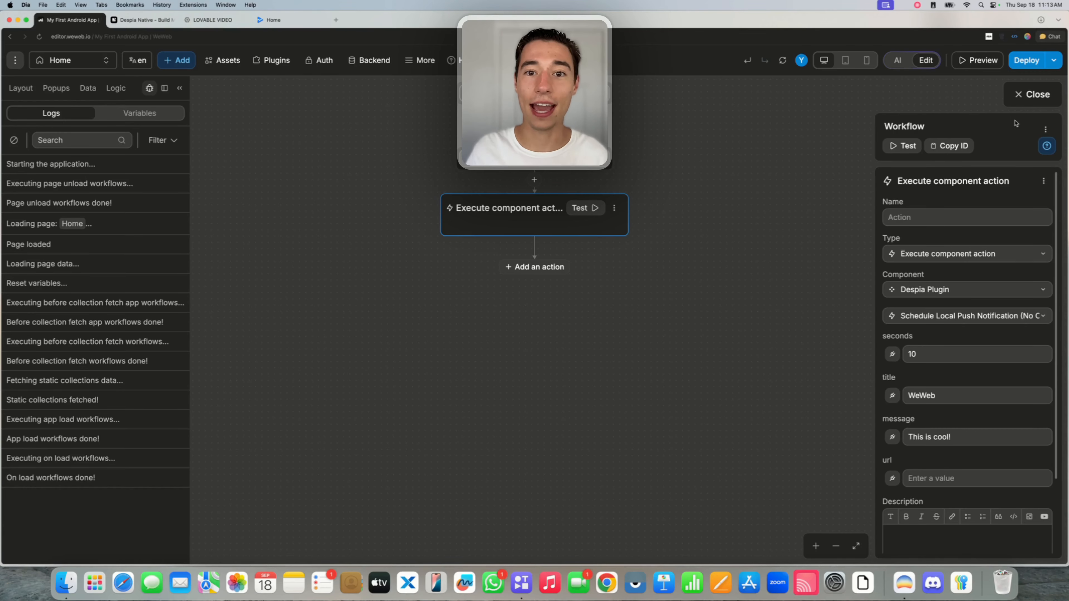
{"action": "left_click", "coordinate": [1033, 95]}
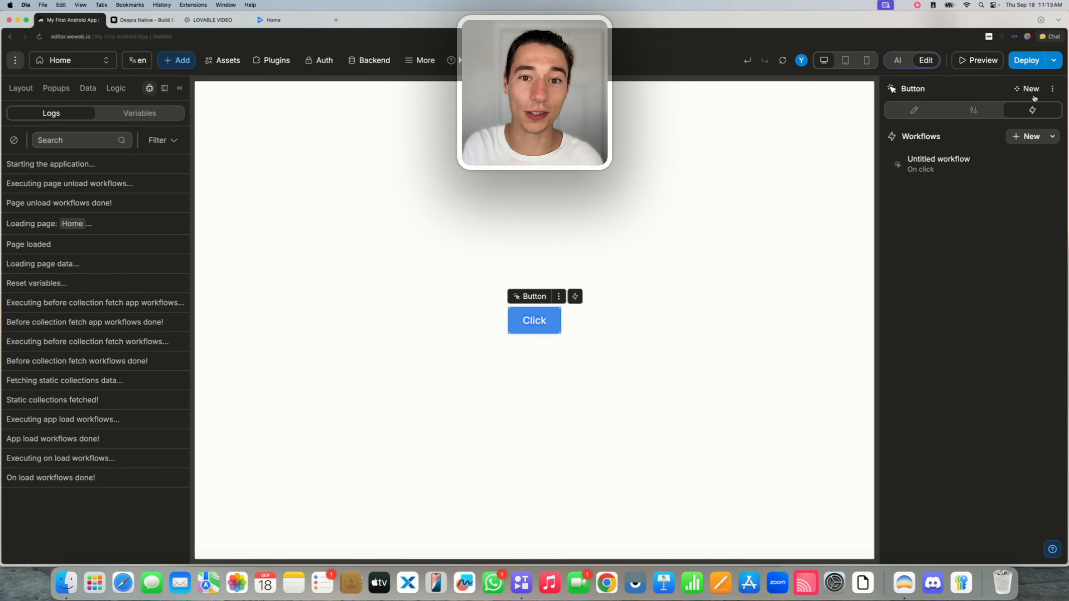
Publish the WeWeb project under the name 'test'.
{"action": "left_click", "coordinate": [1027, 60]}
{"action": "left_click", "coordinate": [918, 165]}
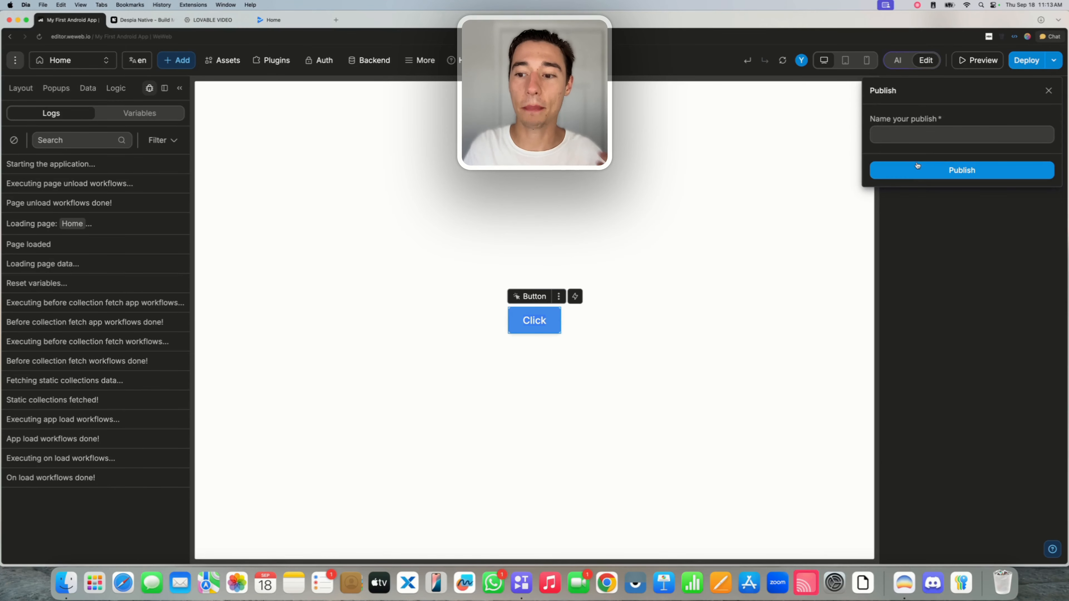
{"action": "type", "text": "test"}
{"action": "left_click", "coordinate": [917, 165]}
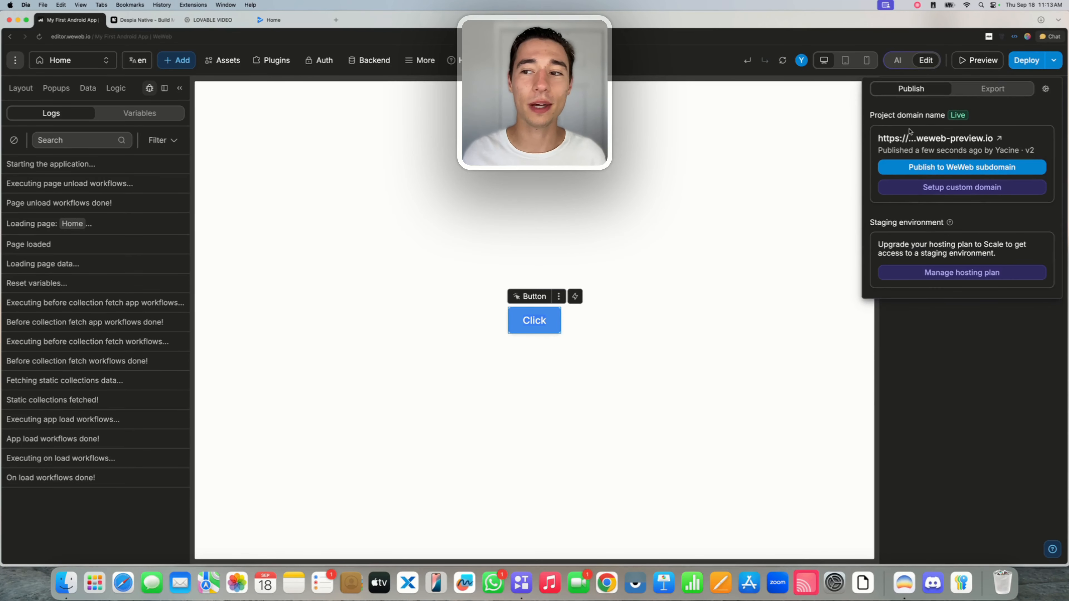
View the live weweb-preview.io page, then close its tab.
{"action": "left_click", "coordinate": [934, 138]}
{"action": "left_click", "coordinate": [217, 34]}
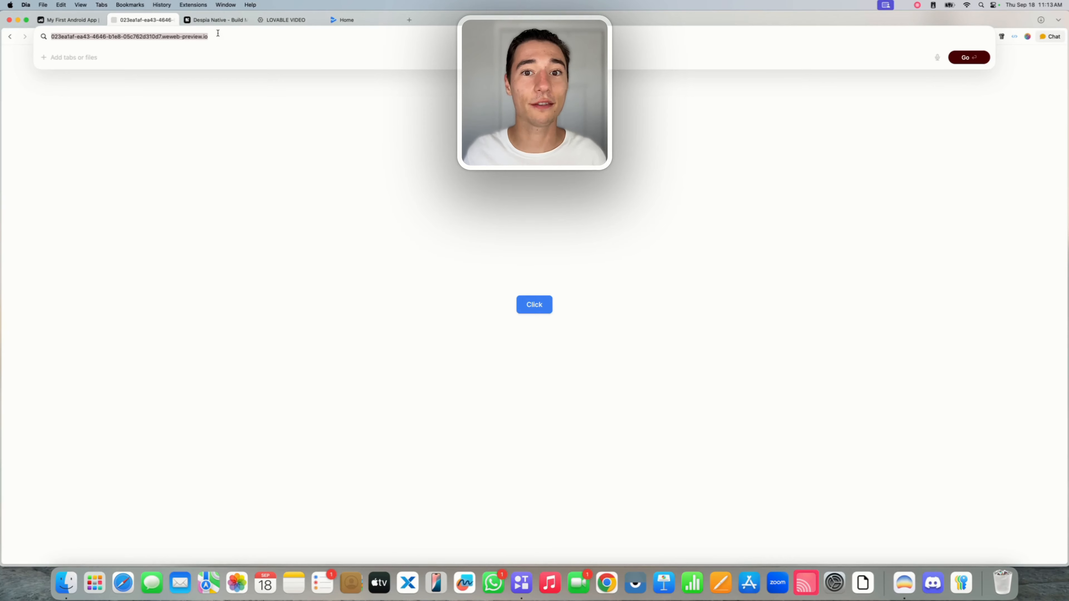
{"action": "left_click", "coordinate": [173, 20]}
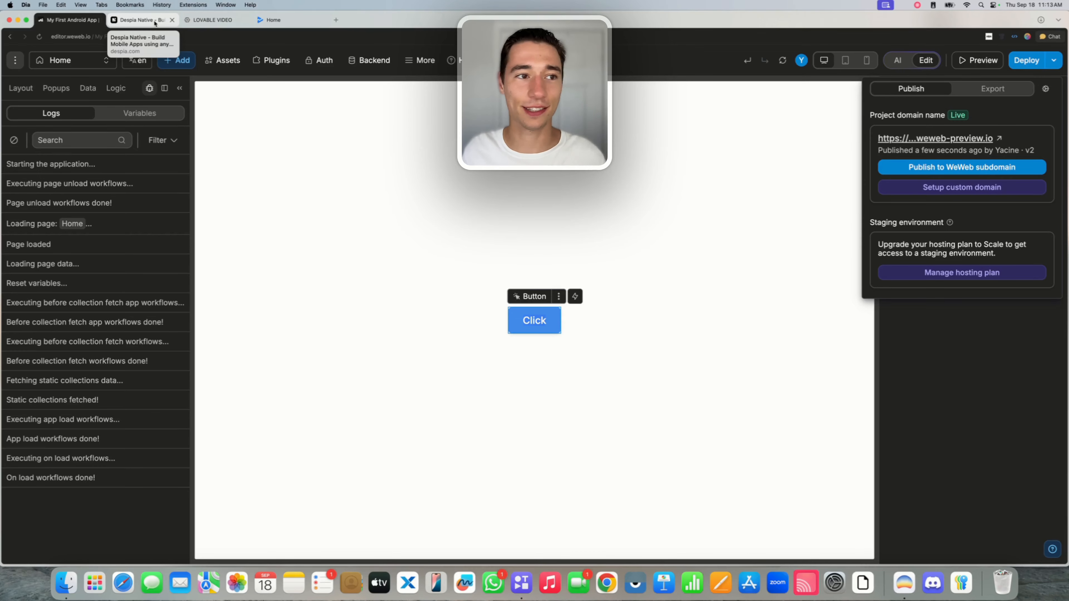
Start a new Despia app named MyWeWebAndroid.
{"action": "left_click", "coordinate": [154, 22]}
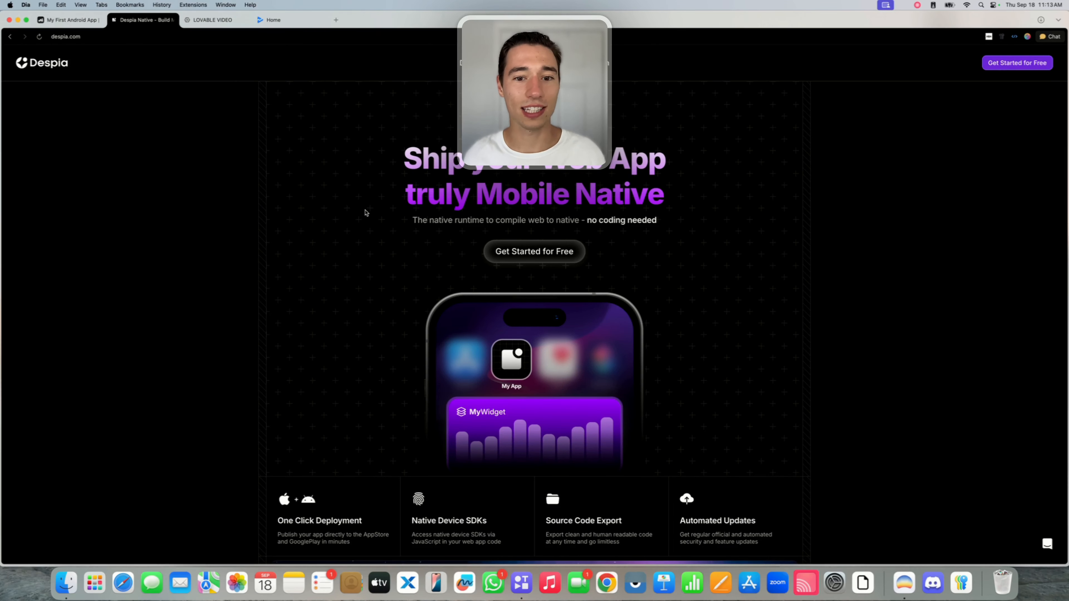
{"action": "left_click", "coordinate": [531, 255]}
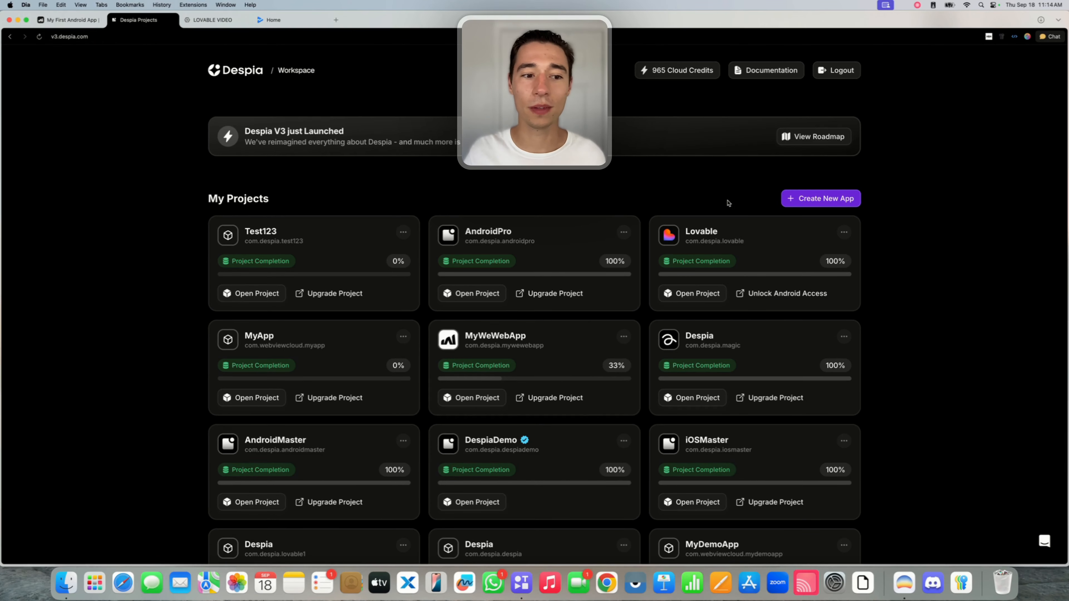
{"action": "left_click", "coordinate": [827, 205]}
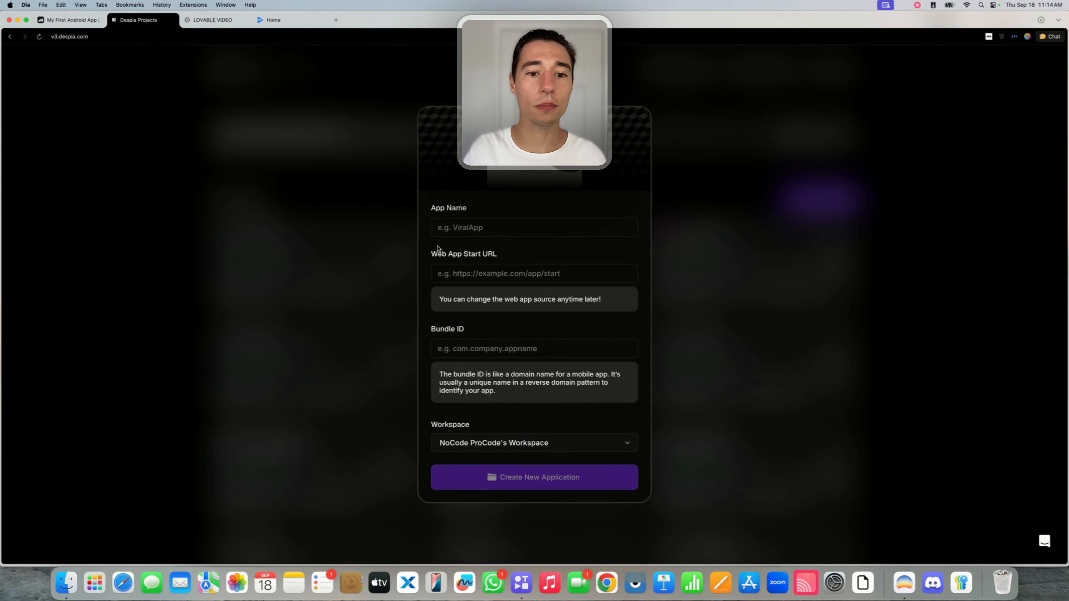
{"action": "left_click", "coordinate": [451, 232]}
{"action": "type", "text": "My"}
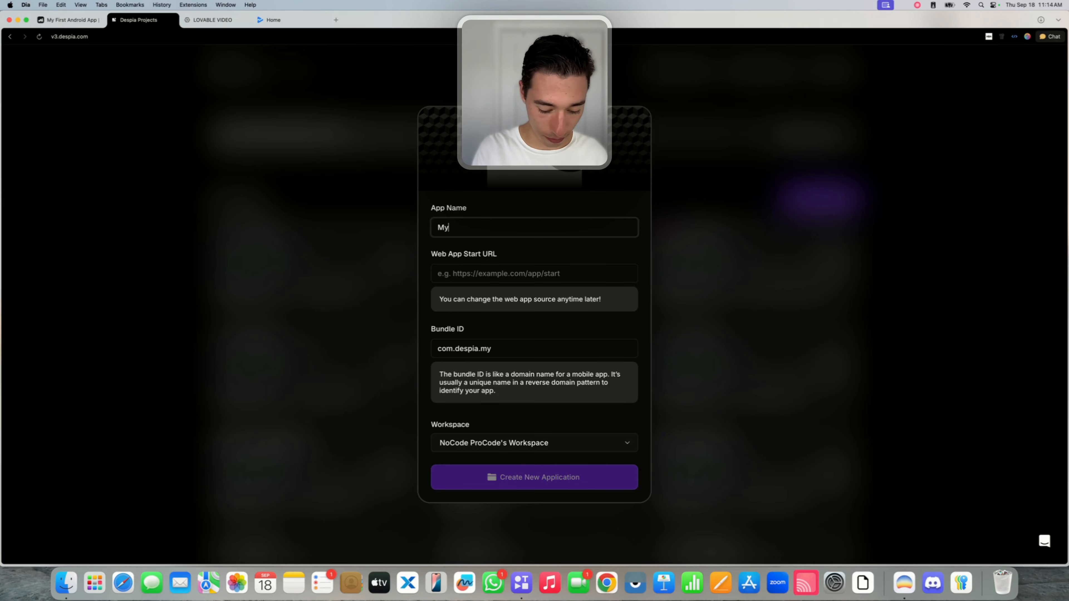
{"action": "type", "text": "WeWeb"}
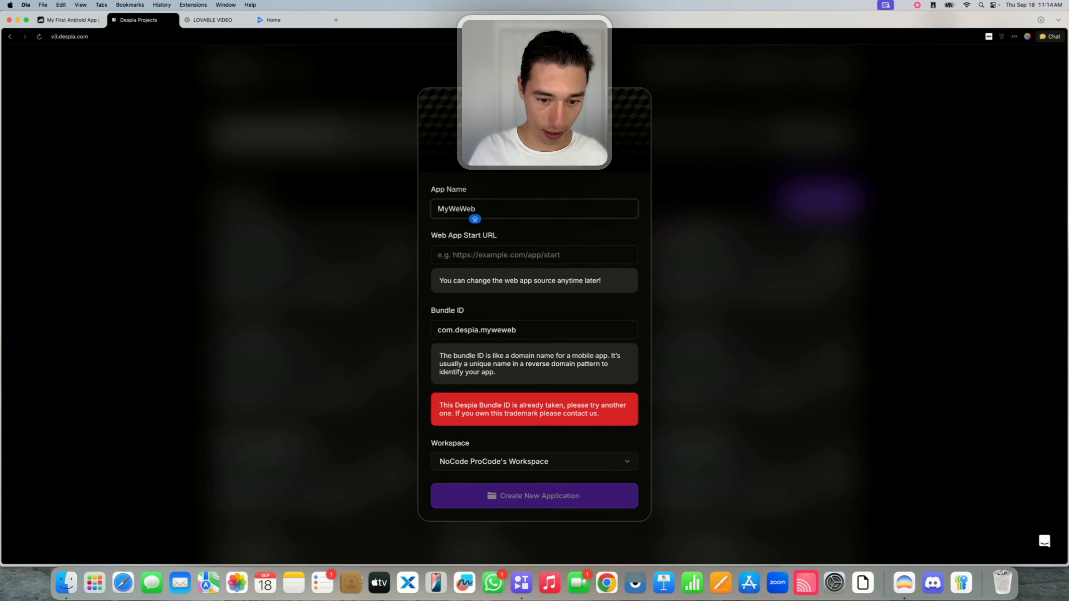
{"action": "type", "text": "Android"}
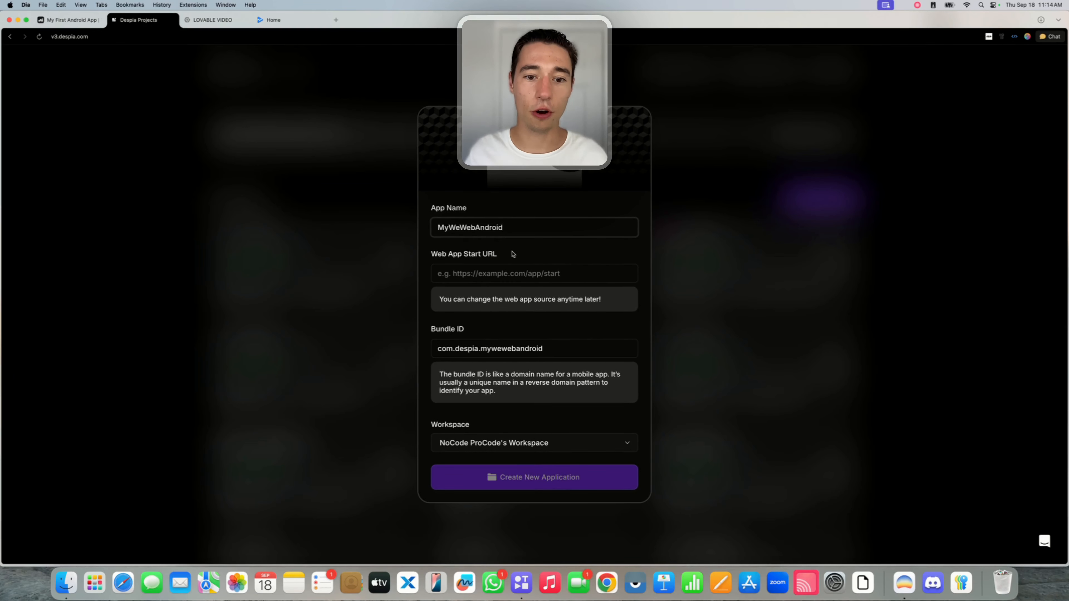
Paste the published WeWeb URL as the Web App Start URL.
{"action": "left_click", "coordinate": [477, 269]}
{"action": "key", "text": "super+v"}
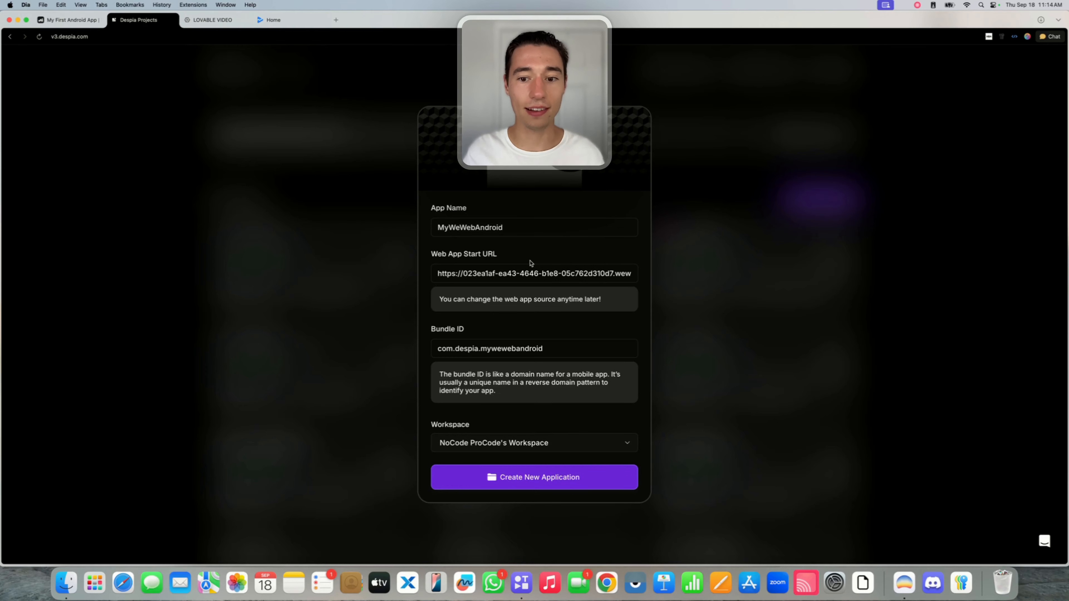
{"action": "left_click_drag", "start_coordinate": [430, 254], "coordinate": [524, 257]}
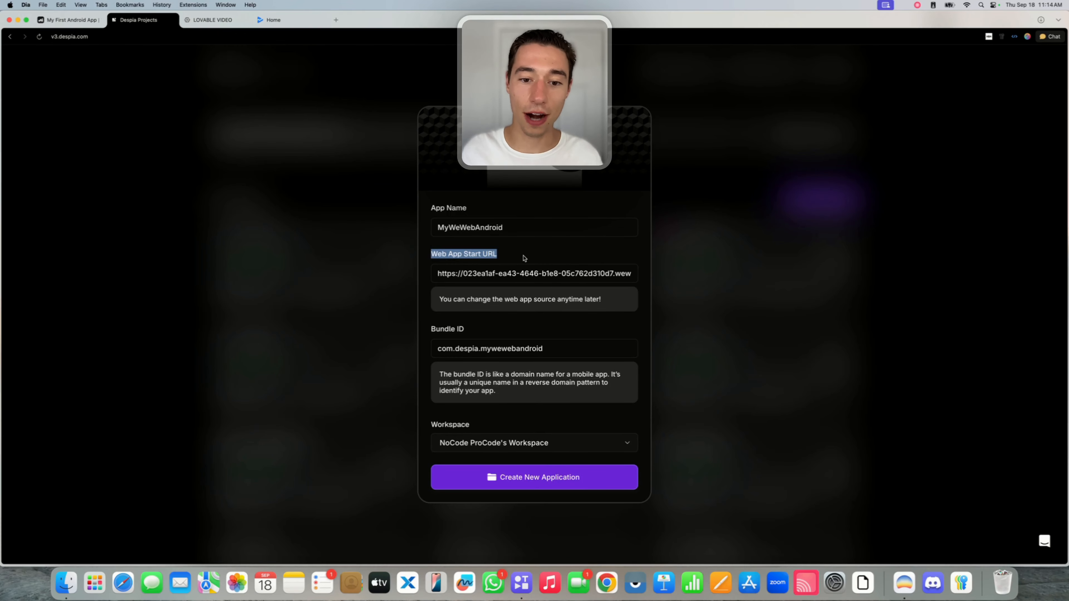
{"action": "left_click", "coordinate": [514, 274]}
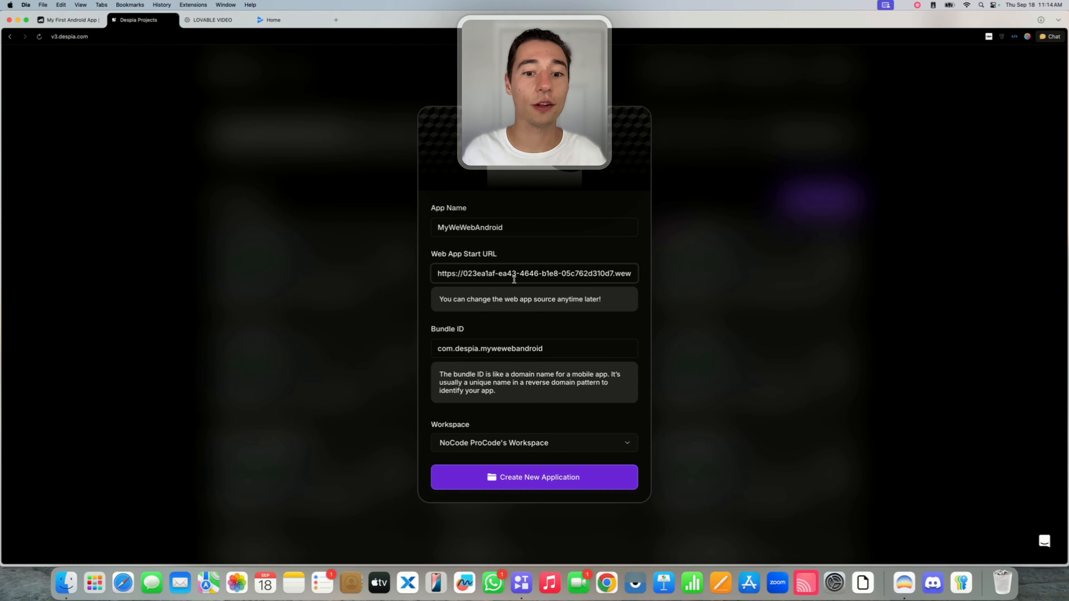
{"action": "key", "text": "super+a"}
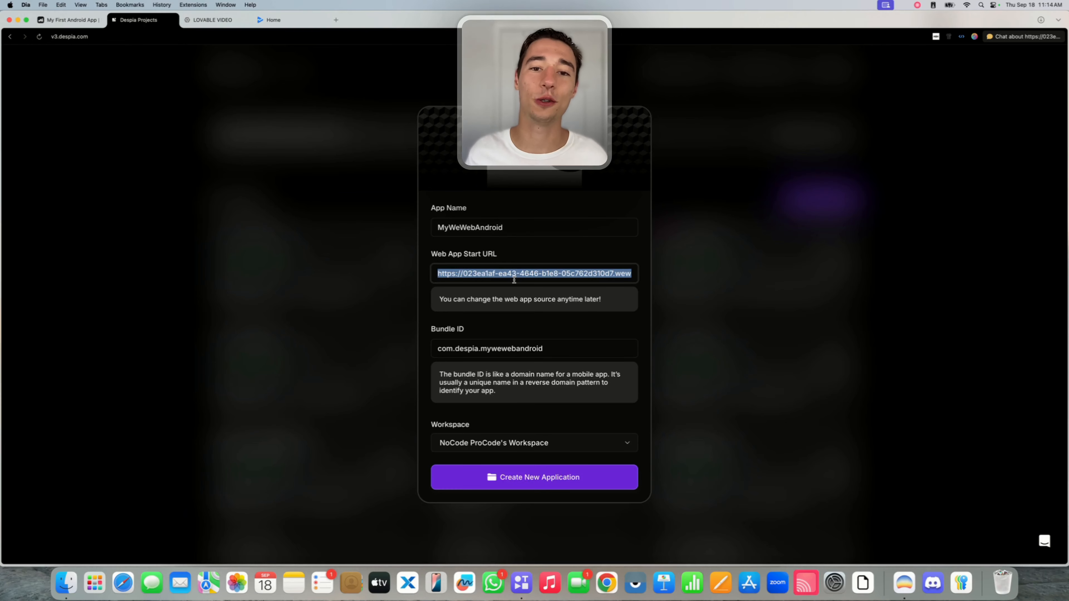
{"action": "left_click", "coordinate": [516, 258]}
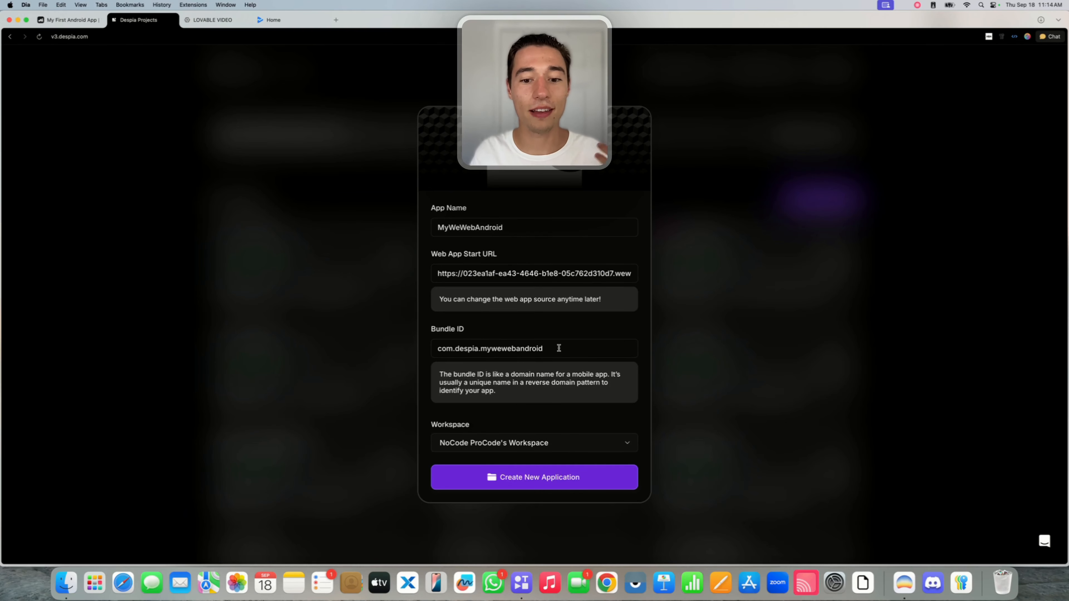
Keep the bundle ID com.despia.mywewebandroid and create the application.
{"action": "left_click_drag", "start_coordinate": [558, 348], "coordinate": [374, 352]}
{"action": "left_click", "coordinate": [465, 343]}
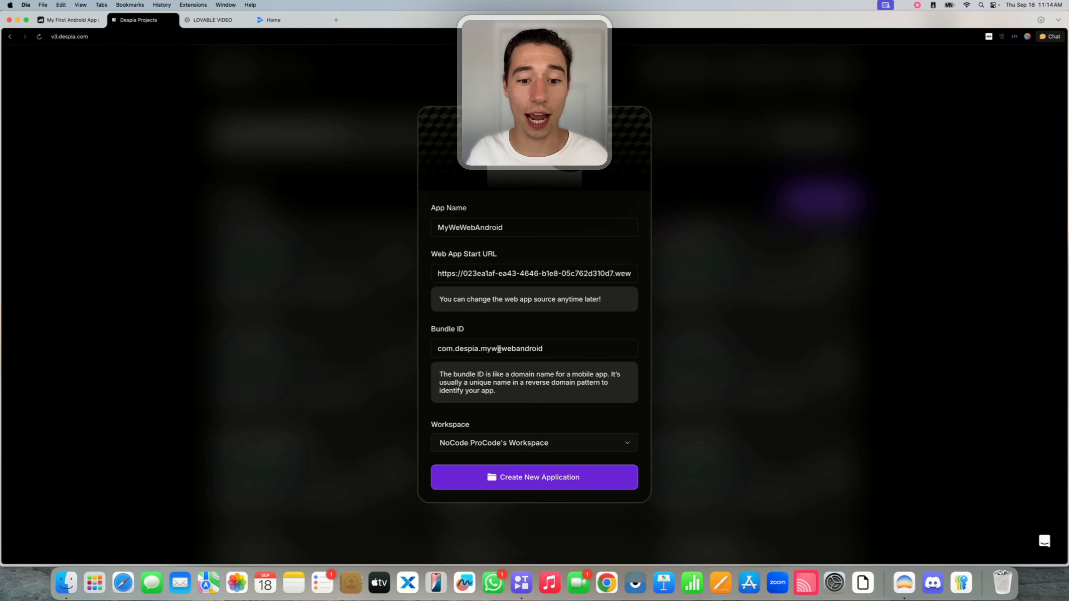
{"action": "left_click_drag", "start_coordinate": [544, 349], "coordinate": [454, 348]}
{"action": "key", "text": "BackSpace"}
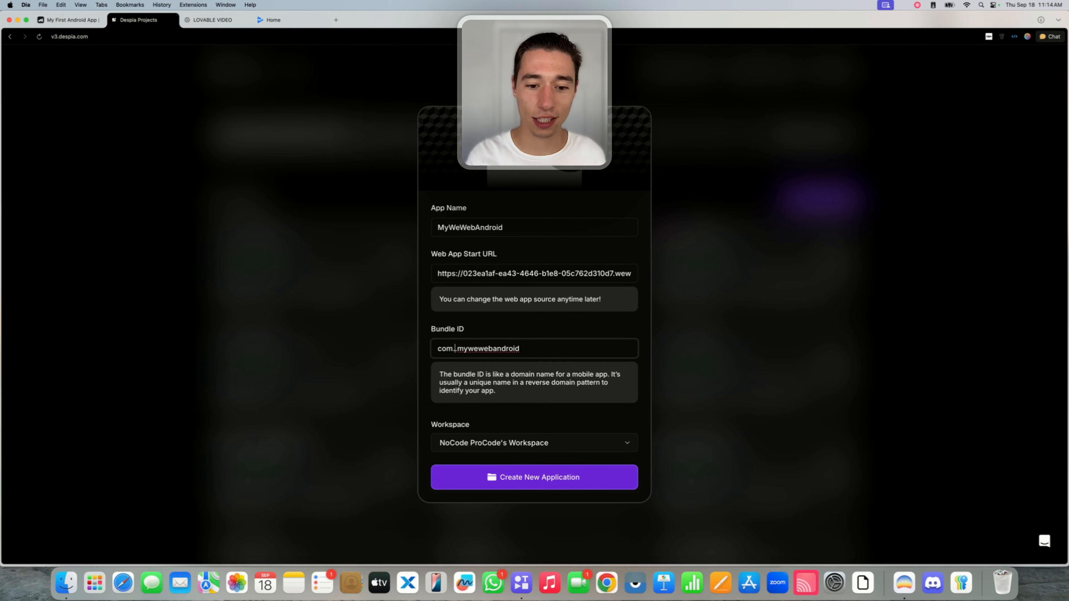
{"action": "type", "text": "bahjbxab"}
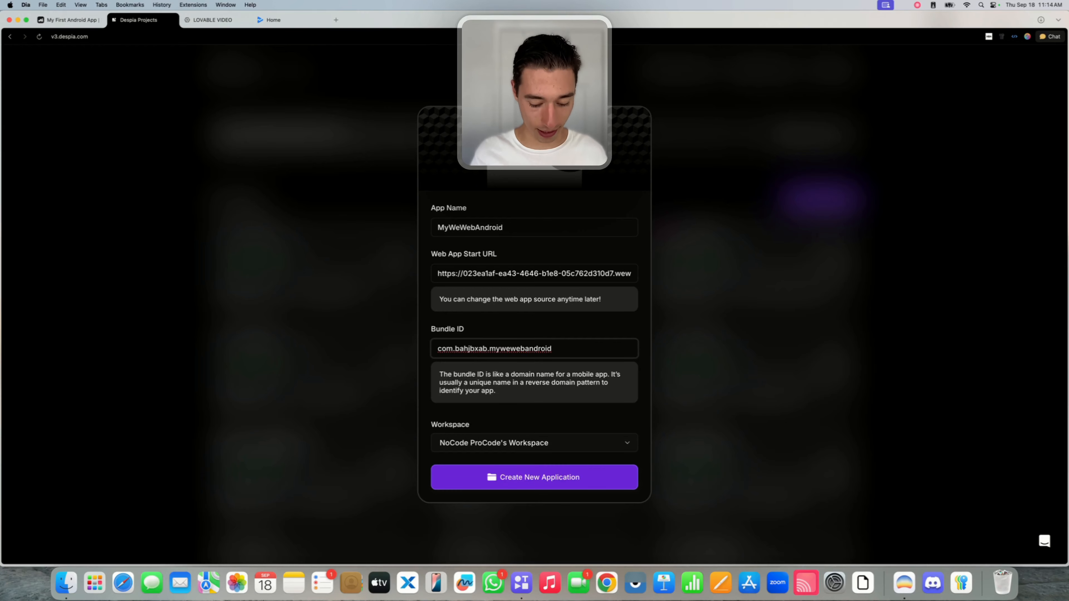
{"action": "key", "text": "super+z"}
{"action": "key", "text": "super+z"}
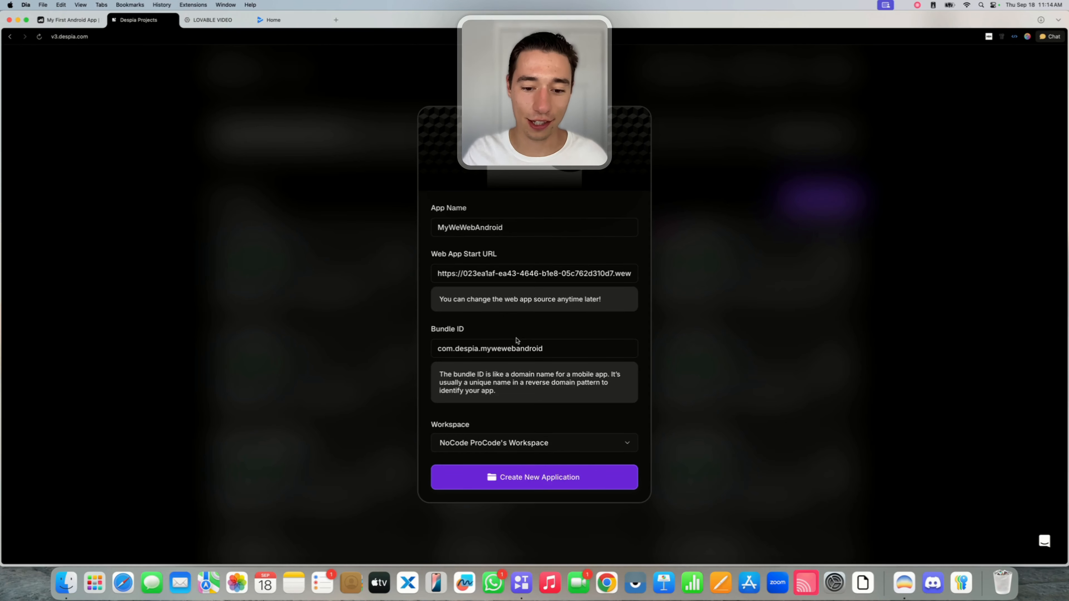
{"action": "left_click", "coordinate": [510, 480]}
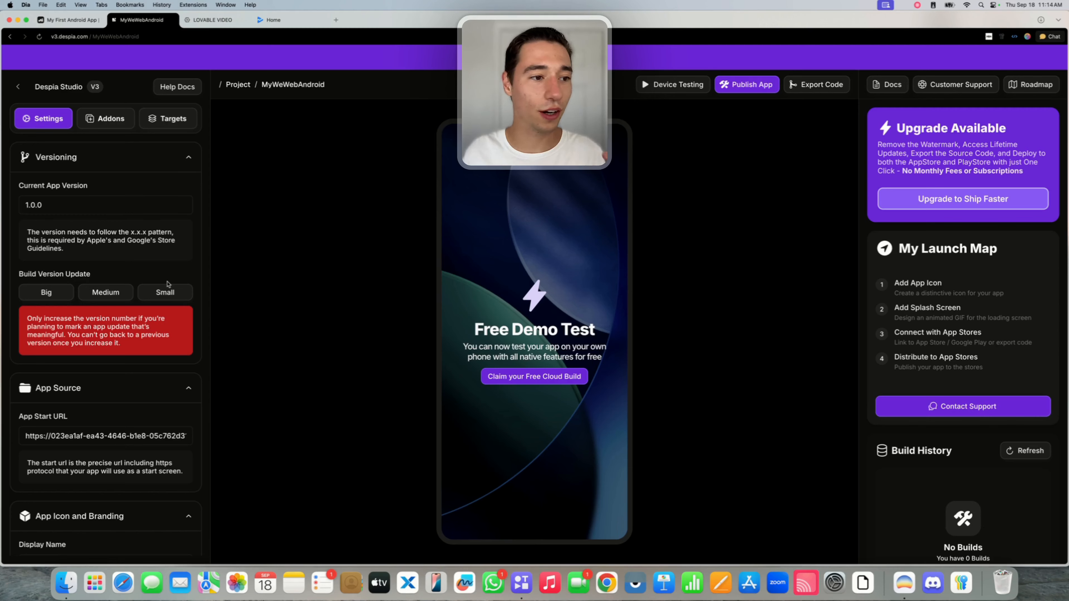
{"action": "scroll", "coordinate": [168, 285], "scroll_direction": "down", "scroll_amount": 2}
{"action": "triple_click", "coordinate": [88, 404]}
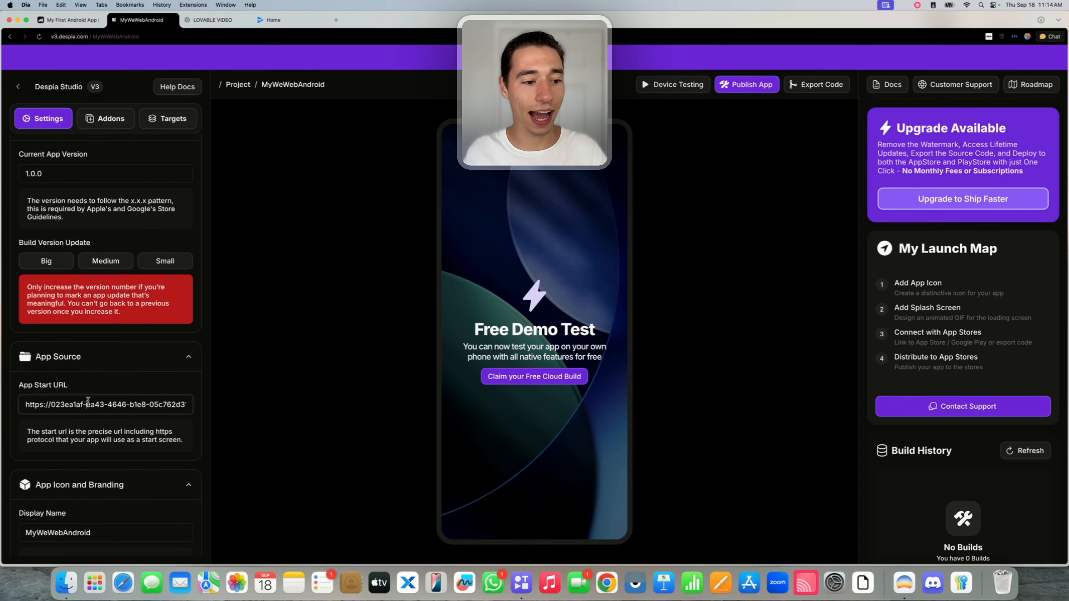
{"action": "left_click", "coordinate": [100, 393]}
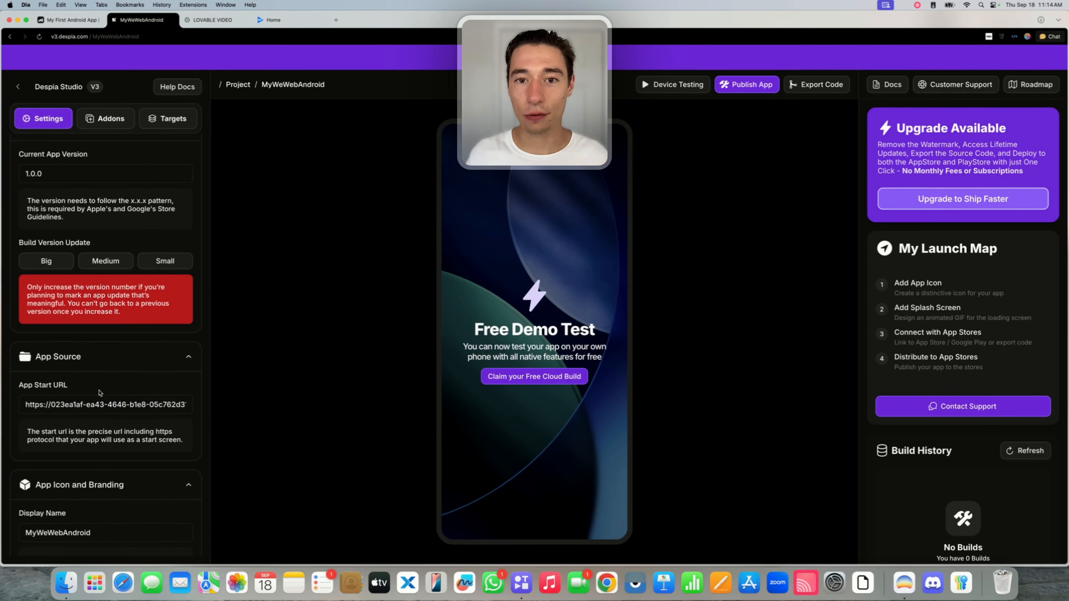
{"action": "scroll", "coordinate": [100, 393], "scroll_direction": "down", "scroll_amount": 10}
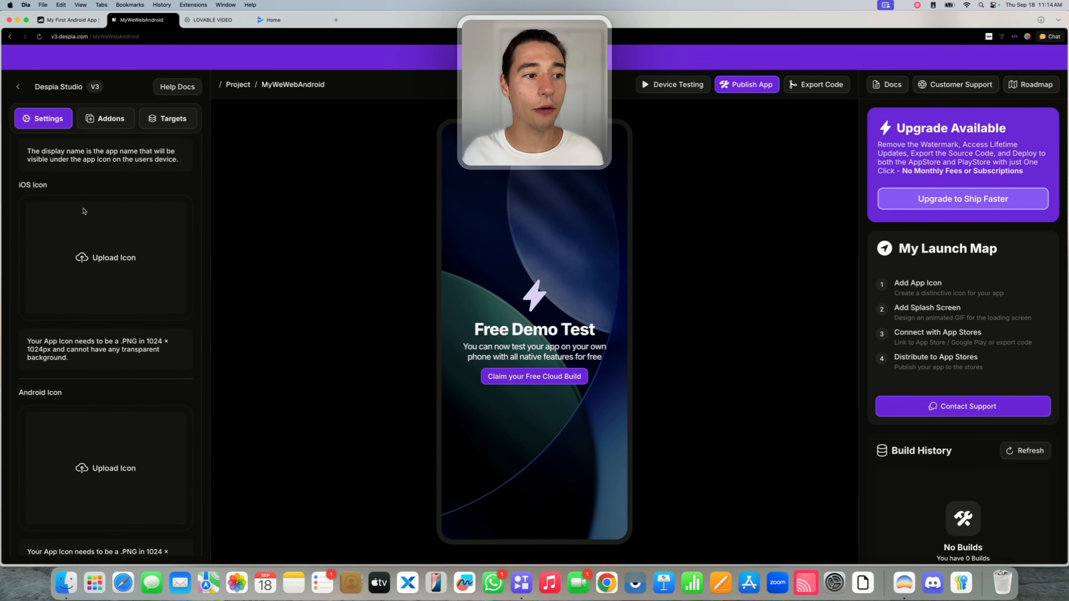
{"action": "left_click_drag", "start_coordinate": [17, 185], "coordinate": [48, 186]}
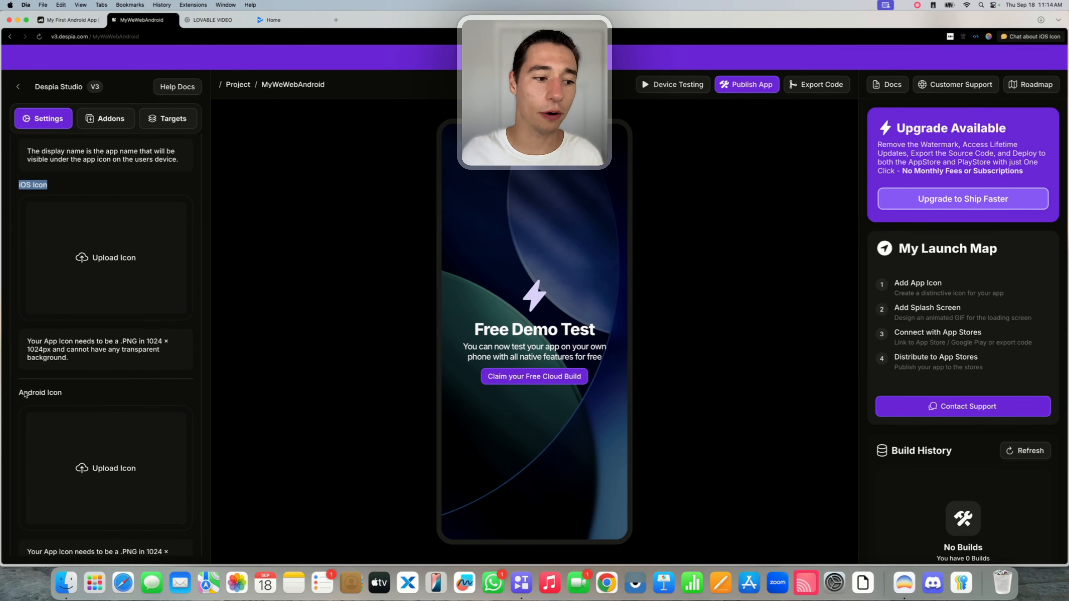
{"action": "left_click_drag", "start_coordinate": [17, 392], "coordinate": [62, 393]}
{"action": "left_click", "coordinate": [63, 394]}
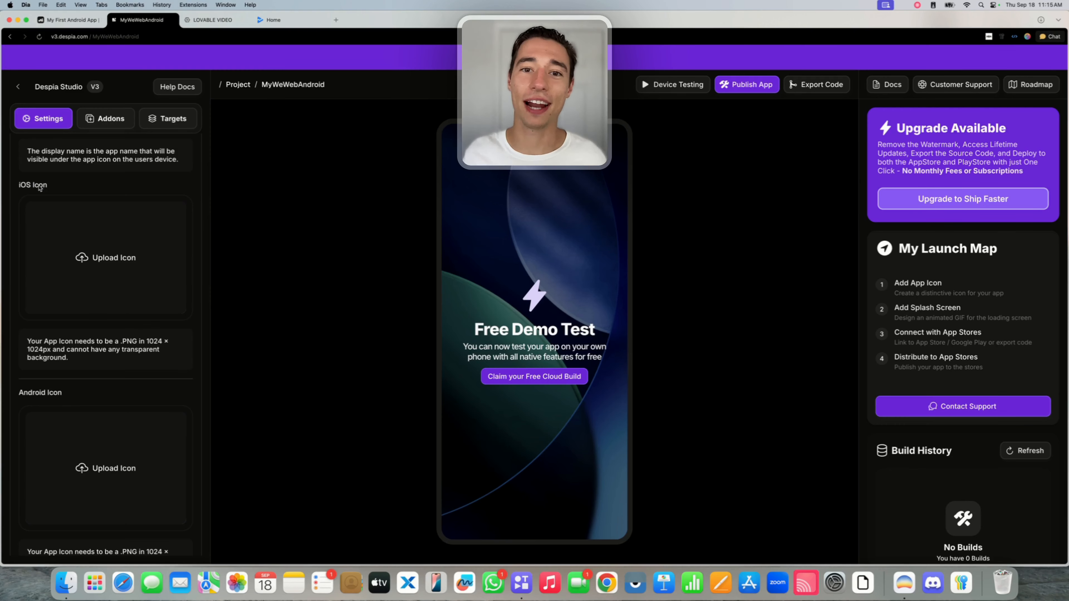
{"action": "scroll", "coordinate": [65, 190], "scroll_direction": "down", "scroll_amount": 1}
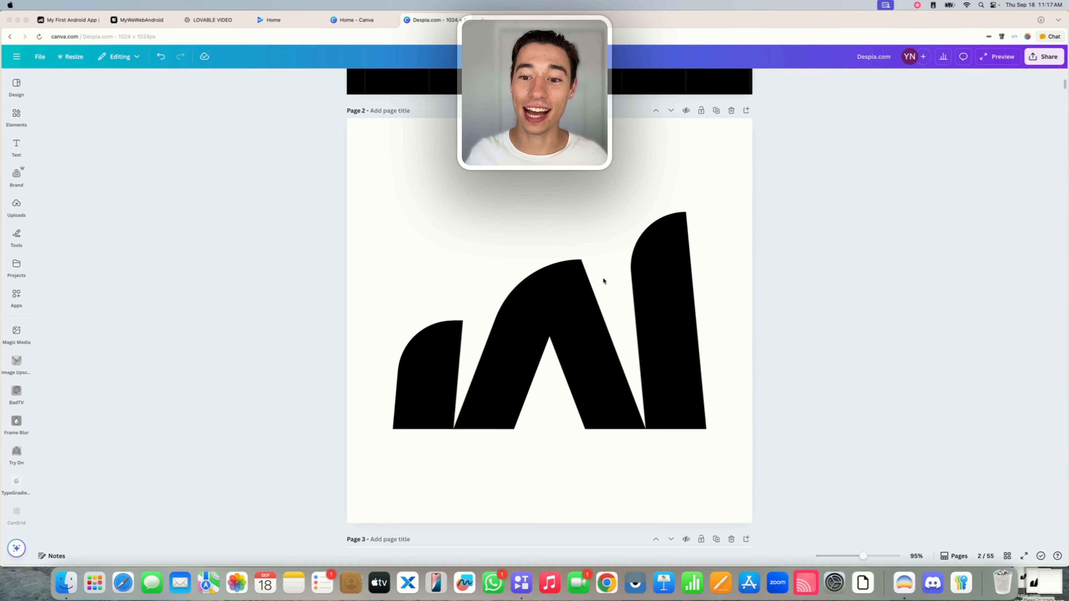
Select the black logo in the Despia.com Canva design and check its animation options.
{"action": "left_click", "coordinate": [602, 277]}
{"action": "left_click", "coordinate": [625, 302]}
{"action": "scroll", "coordinate": [625, 303], "scroll_direction": "down", "scroll_amount": 1}
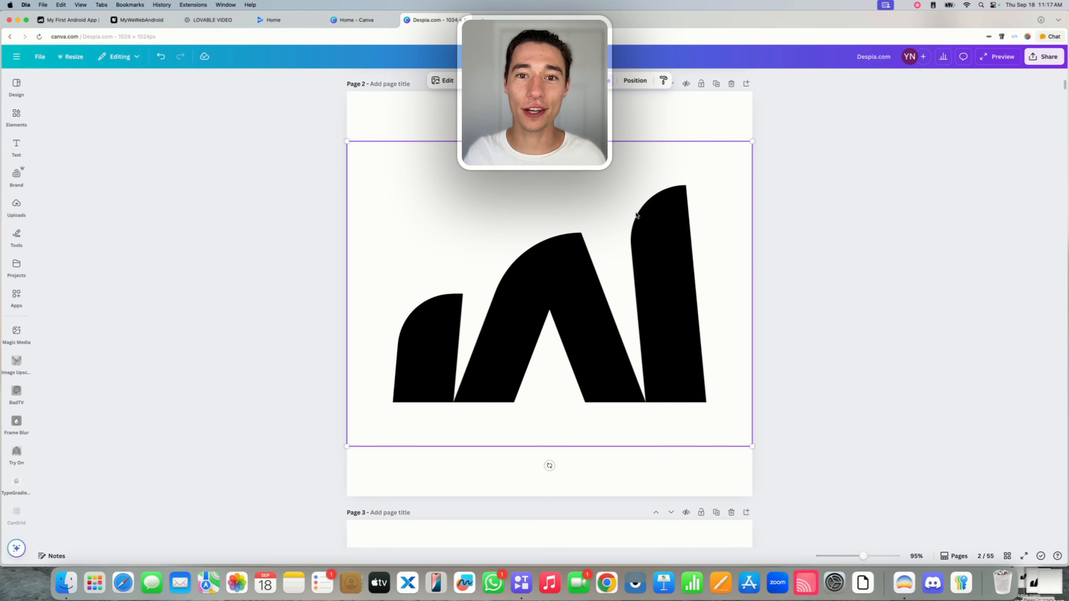
{"action": "scroll", "coordinate": [616, 385], "scroll_direction": "down", "scroll_amount": 10}
{"action": "scroll", "coordinate": [617, 388], "scroll_direction": "down", "scroll_amount": 7}
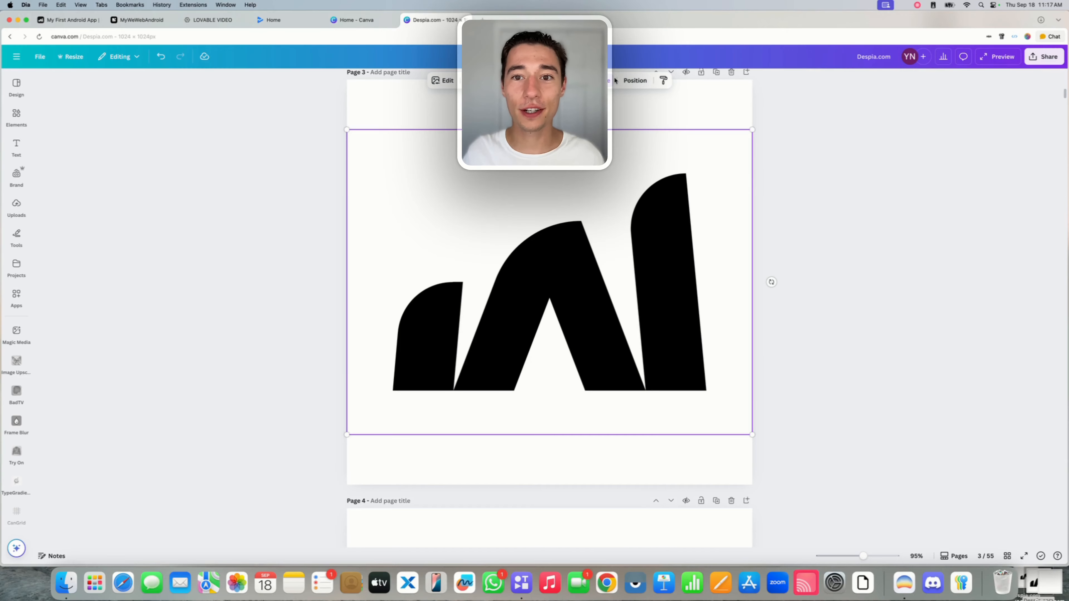
{"action": "left_click", "coordinate": [605, 80]}
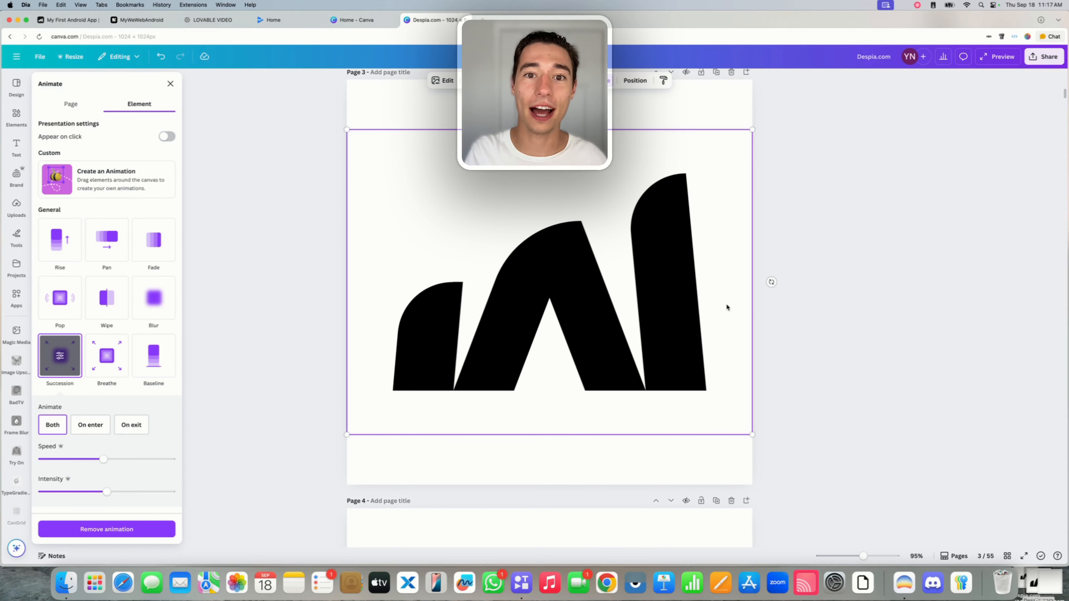
{"action": "key", "text": "Escape"}
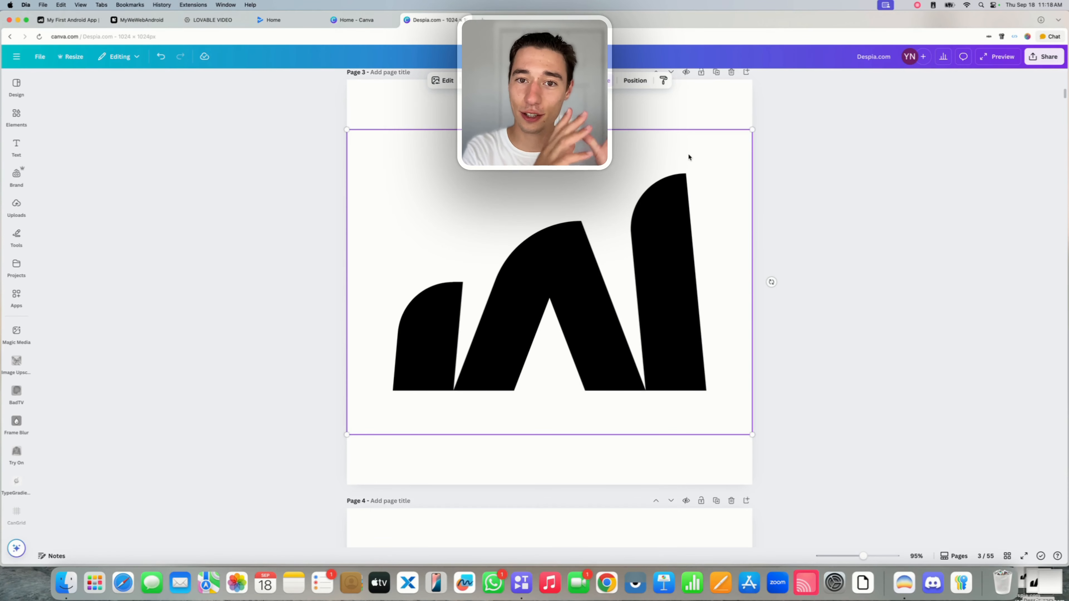
Scroll through pages 2–4 of the design to compare the logo pages.
{"action": "scroll", "coordinate": [688, 154], "scroll_direction": "up", "scroll_amount": 10}
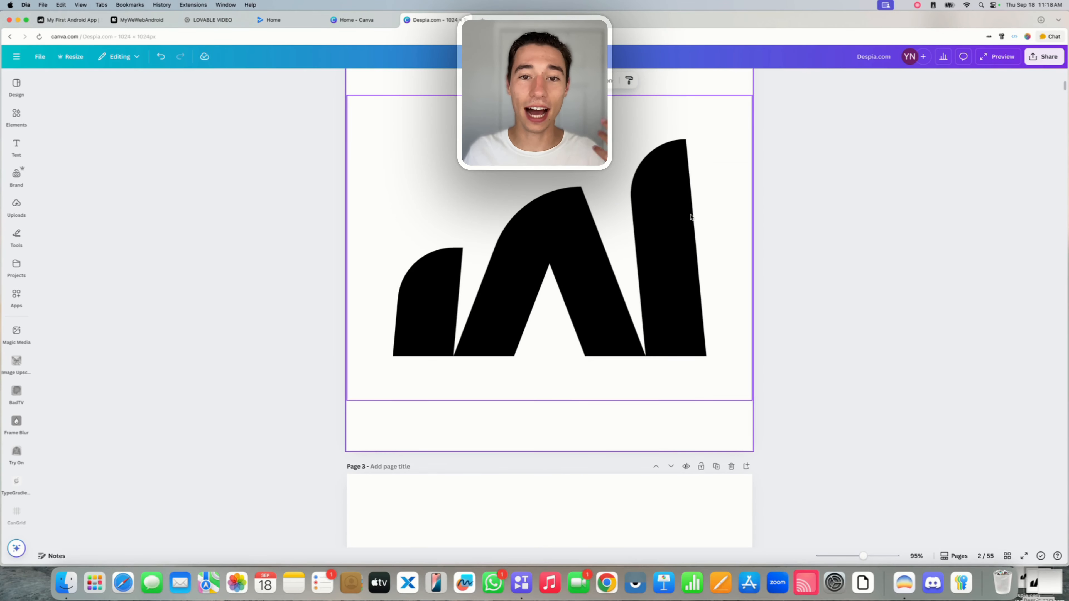
{"action": "scroll", "coordinate": [691, 217], "scroll_direction": "down", "scroll_amount": 15}
{"action": "scroll", "coordinate": [691, 217], "scroll_direction": "down", "scroll_amount": 2}
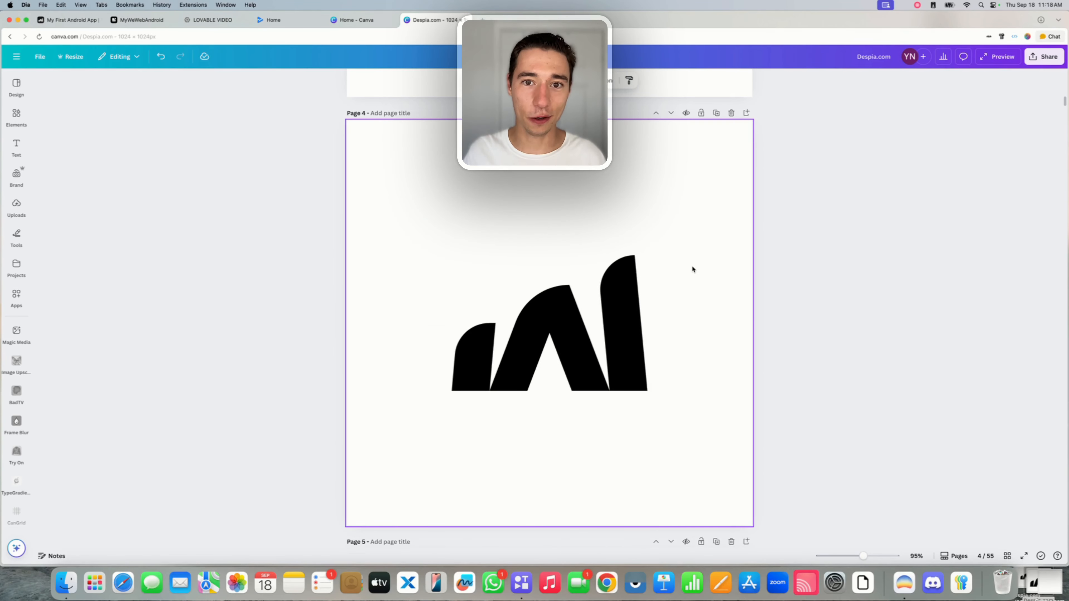
{"action": "scroll", "coordinate": [692, 269], "scroll_direction": "up", "scroll_amount": 14}
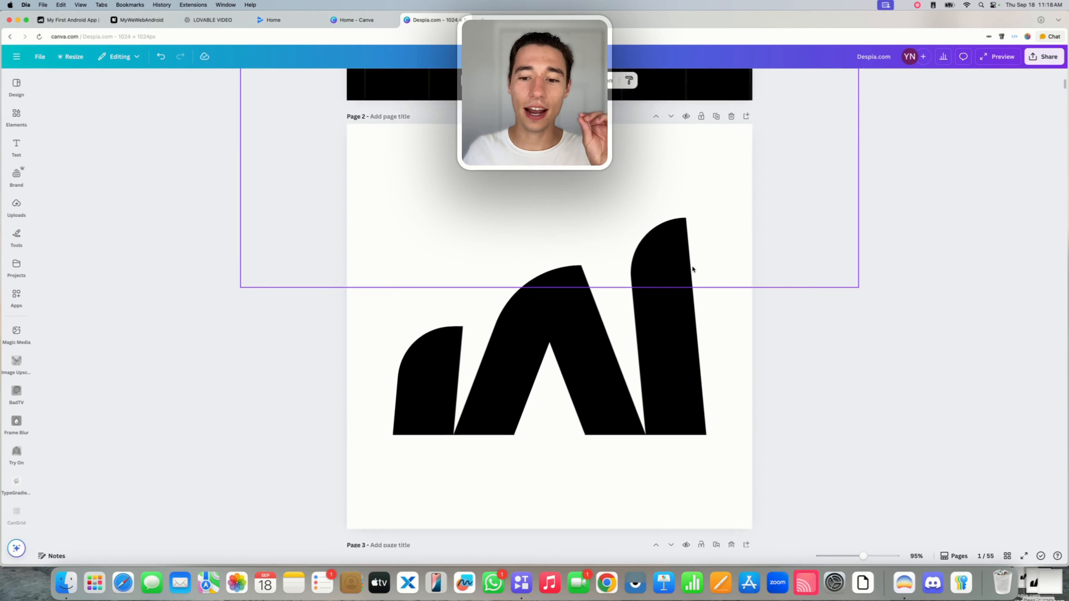
{"action": "scroll", "coordinate": [692, 270], "scroll_direction": "down", "scroll_amount": 2}
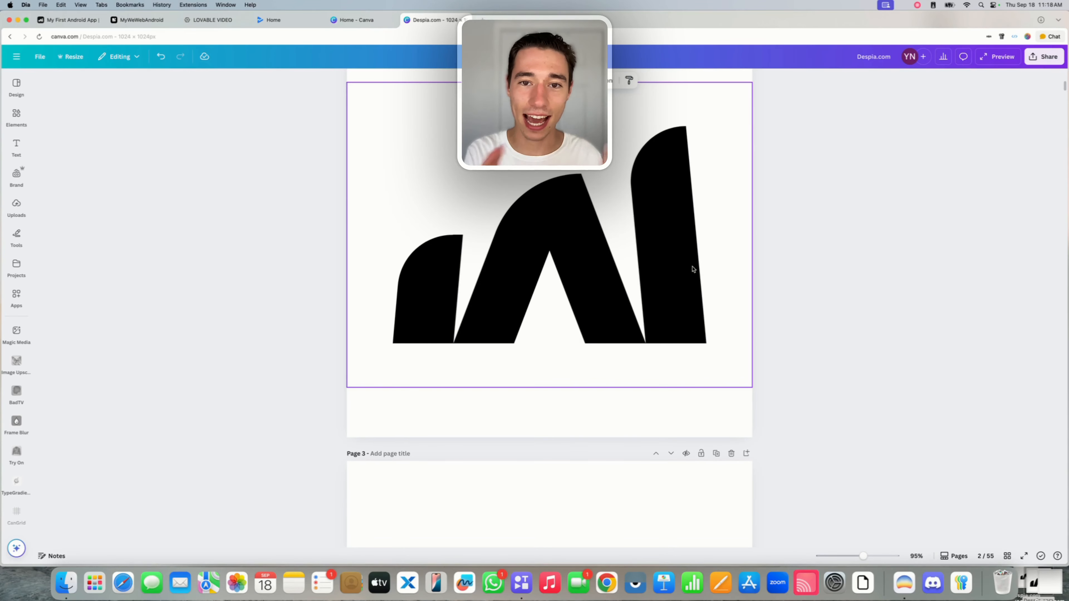
{"action": "scroll", "coordinate": [692, 269], "scroll_direction": "down", "scroll_amount": 10}
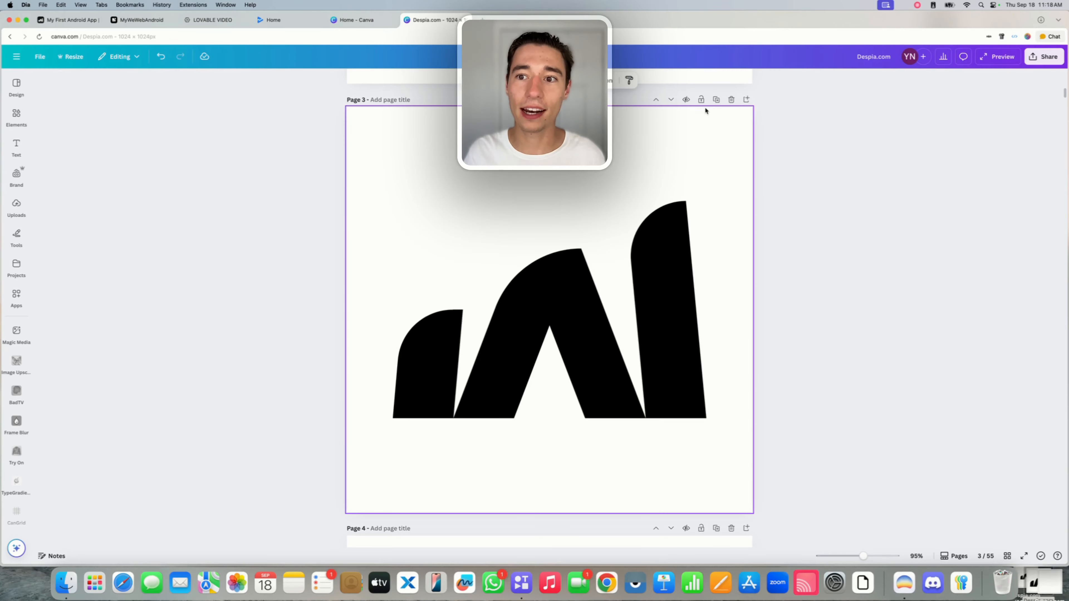
Review the page 4 logo, then close the Canva design to return to Despia.
{"action": "scroll", "coordinate": [706, 110], "scroll_direction": "up", "scroll_amount": 6}
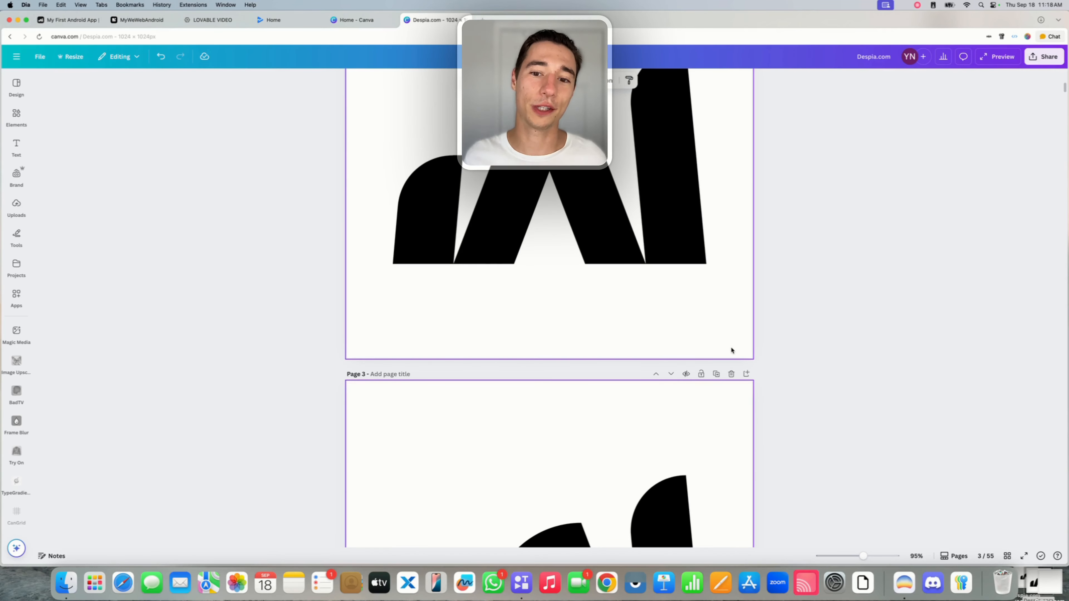
{"action": "scroll", "coordinate": [731, 350], "scroll_direction": "down", "scroll_amount": 15}
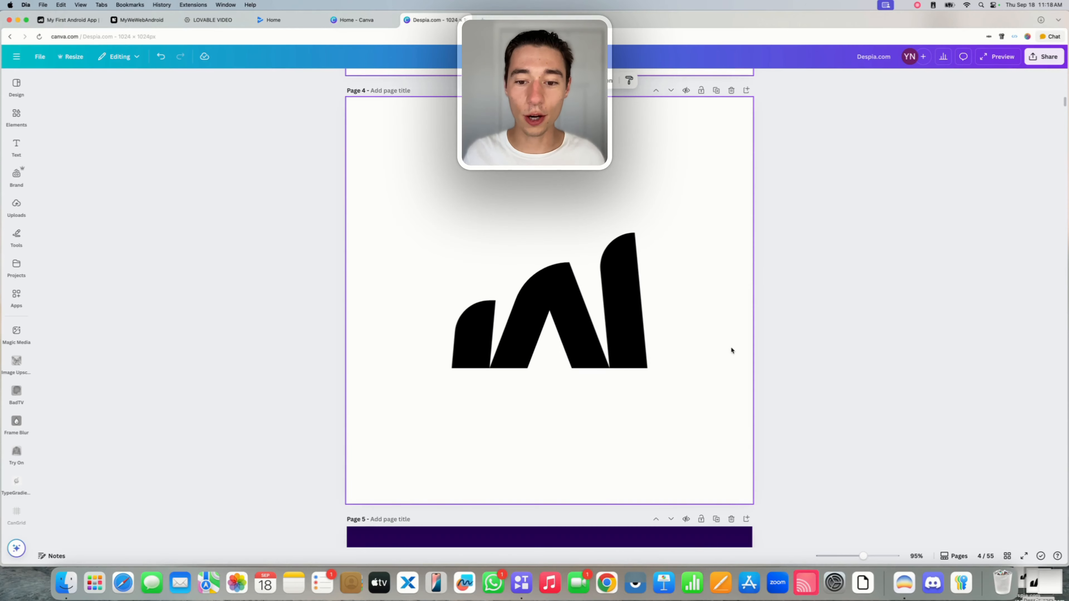
{"action": "left_click", "coordinate": [594, 312]}
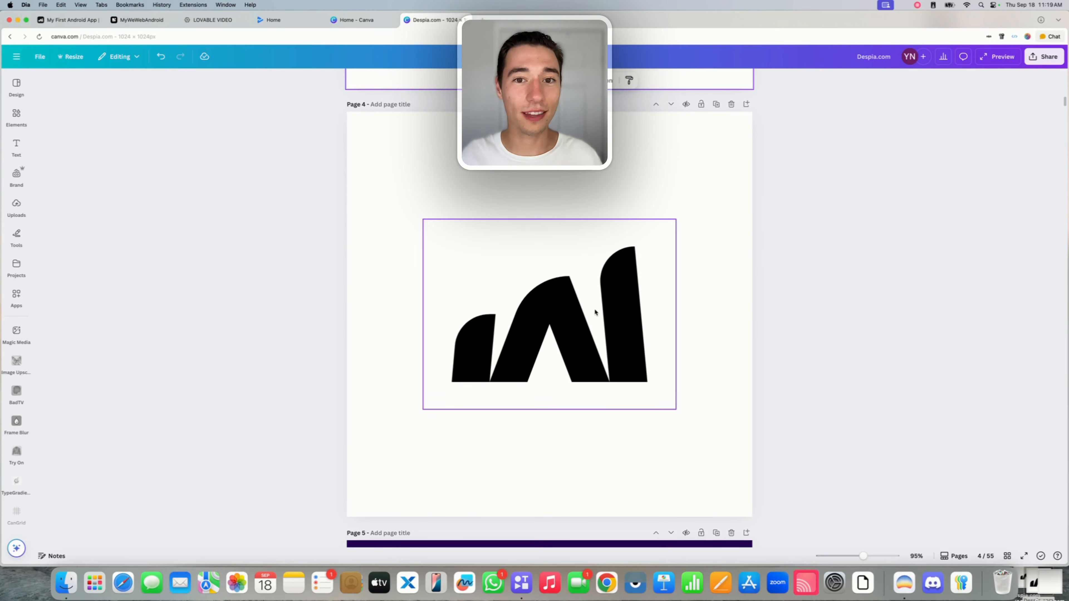
{"action": "left_click", "coordinate": [736, 136]}
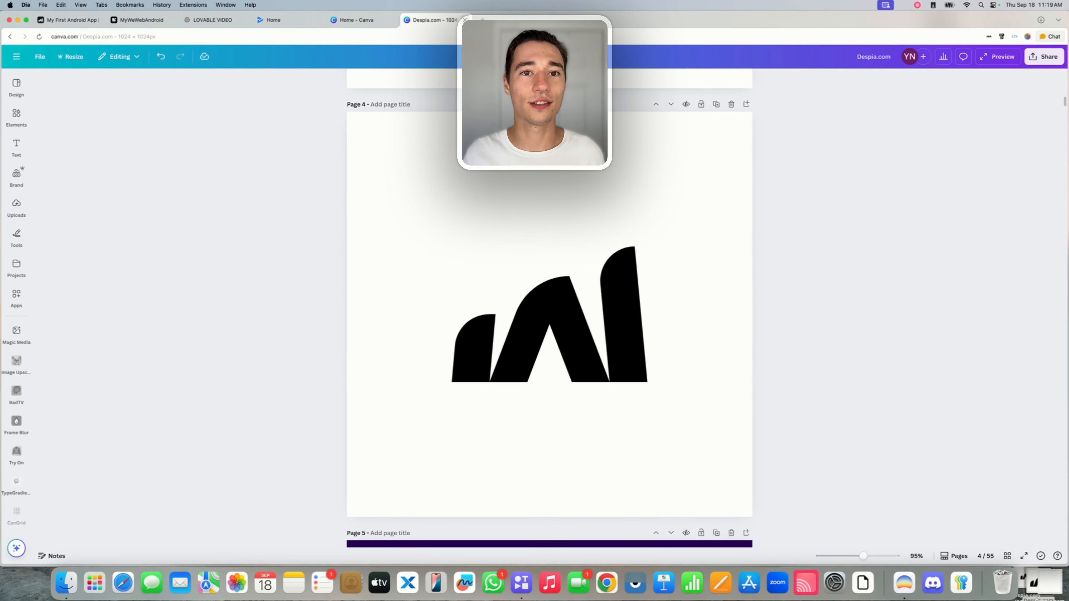
{"action": "key", "text": "super+w"}
{"action": "key", "text": "super+w"}
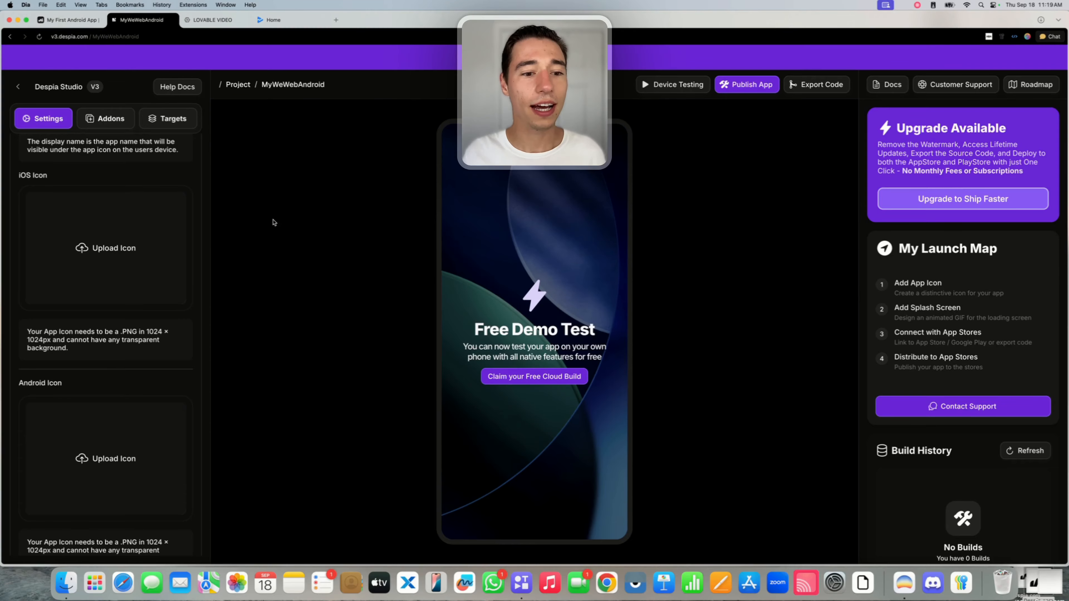
Upload Despia.com (19).png as the iOS app icon.
{"action": "left_click", "coordinate": [88, 248]}
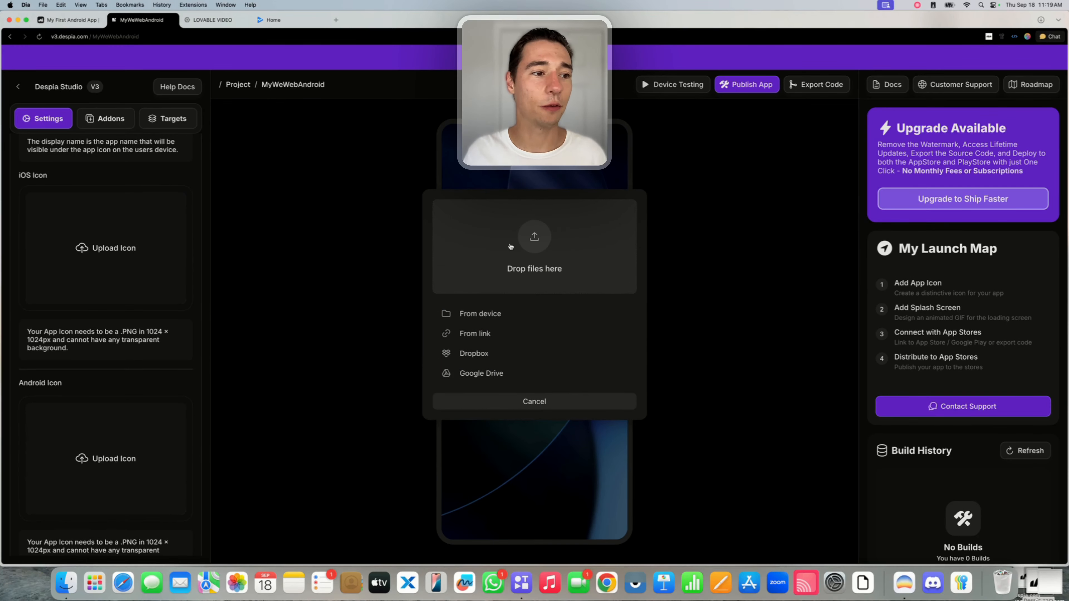
{"action": "left_click", "coordinate": [538, 246]}
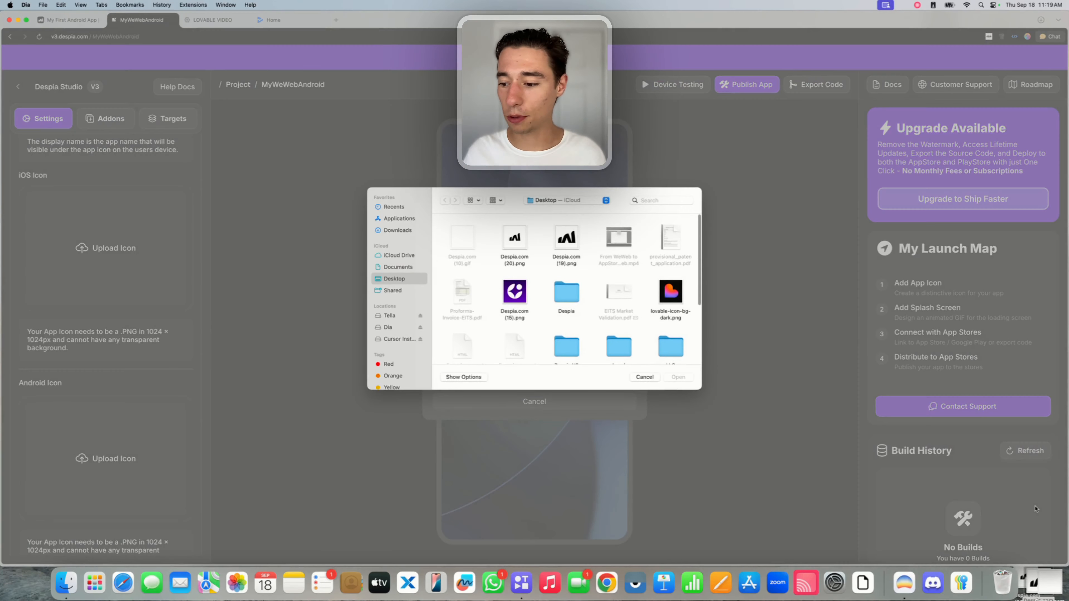
{"action": "left_click", "coordinate": [566, 244]}
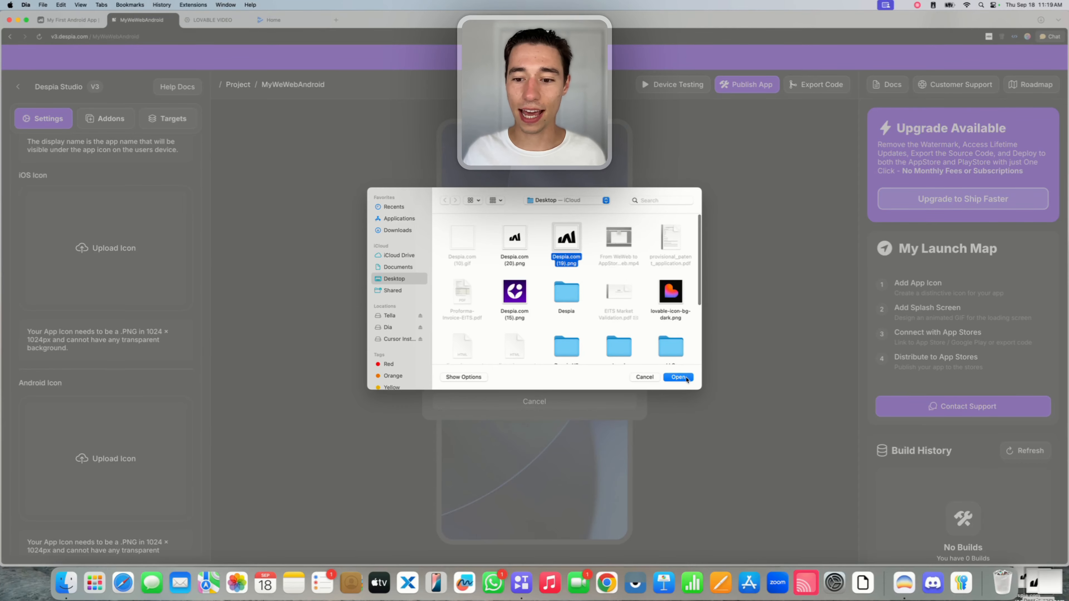
{"action": "left_click", "coordinate": [676, 377]}
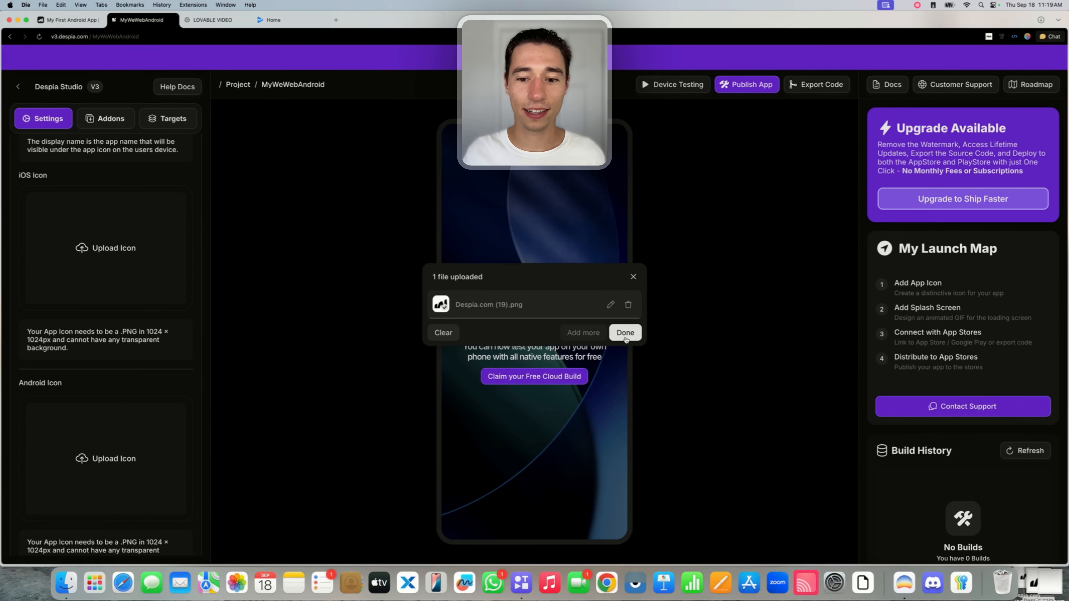
{"action": "left_click", "coordinate": [623, 333]}
{"action": "scroll", "coordinate": [134, 383], "scroll_direction": "down", "scroll_amount": 5}
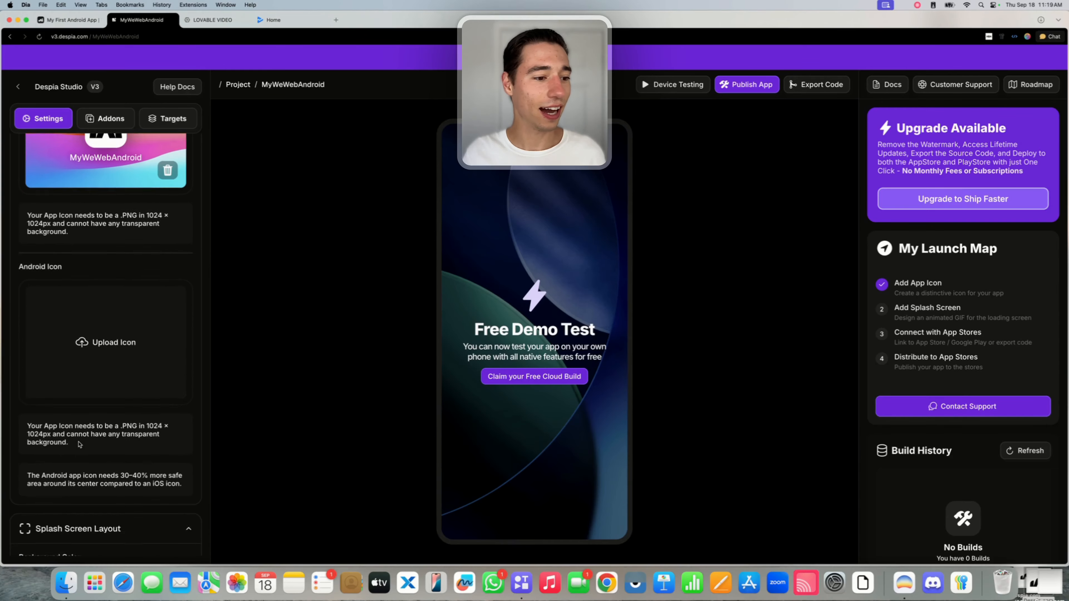
Upload Despia.com (20).png as the Android app icon.
{"action": "left_click", "coordinate": [101, 329]}
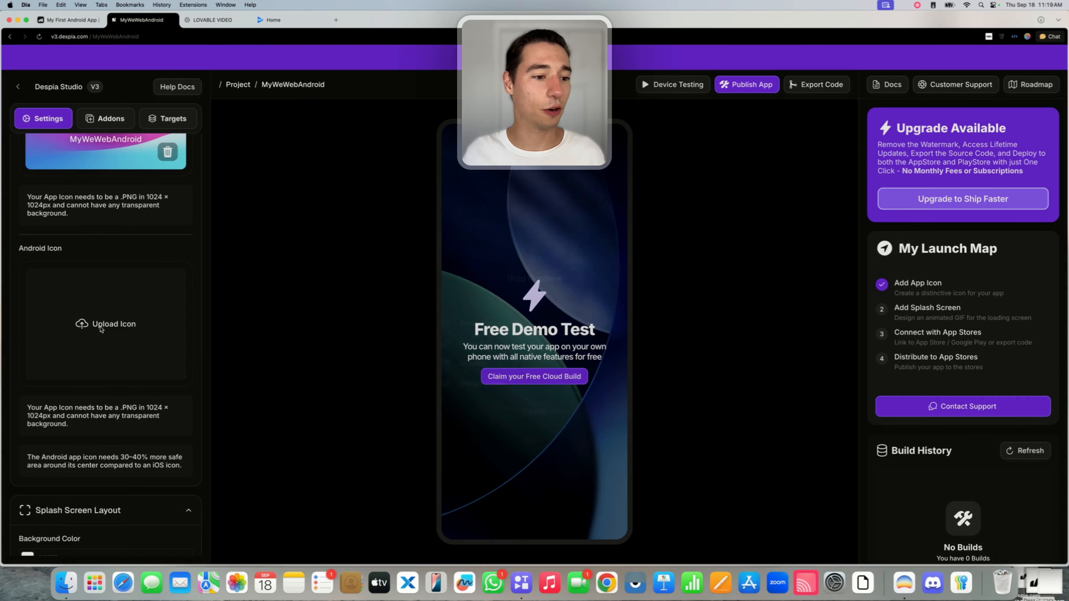
{"action": "left_click", "coordinate": [550, 240]}
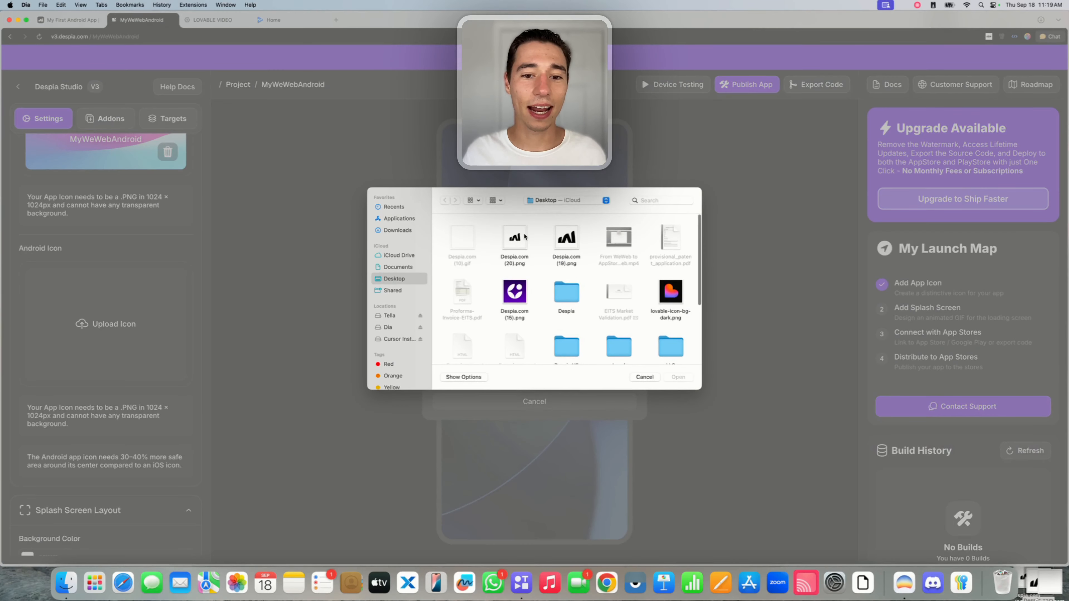
{"action": "left_click", "coordinate": [514, 234]}
{"action": "left_click", "coordinate": [679, 371]}
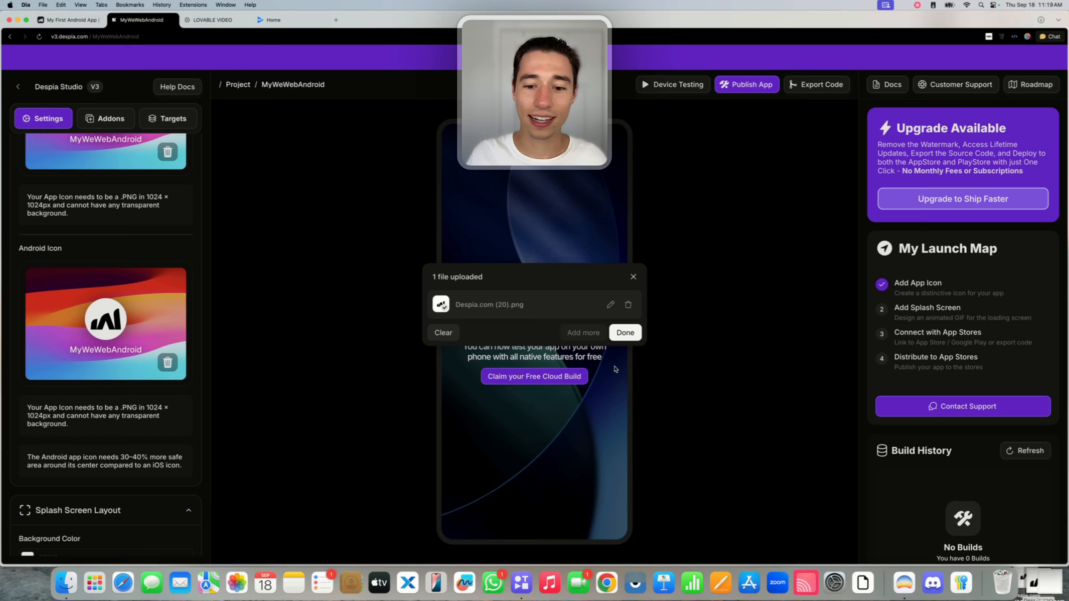
{"action": "left_click", "coordinate": [625, 332]}
{"action": "scroll", "coordinate": [158, 360], "scroll_direction": "down", "scroll_amount": 8}
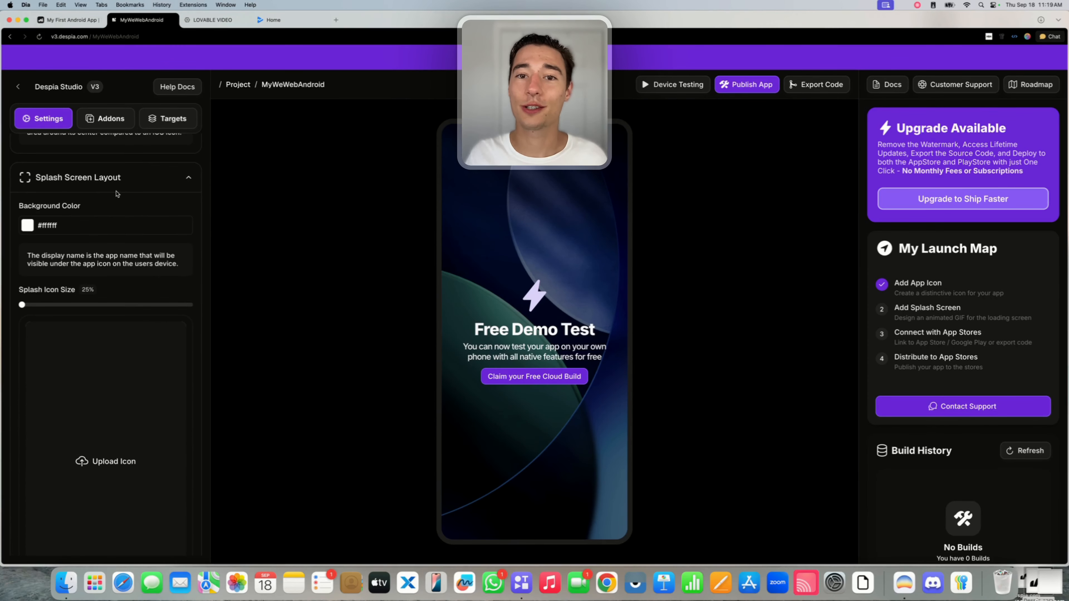
Upload the Despia.com (10).gif splash image and drag the Splash Icon Size slider to 37%.
{"action": "scroll", "coordinate": [125, 214], "scroll_direction": "down", "scroll_amount": 3}
{"action": "left_click", "coordinate": [106, 371]}
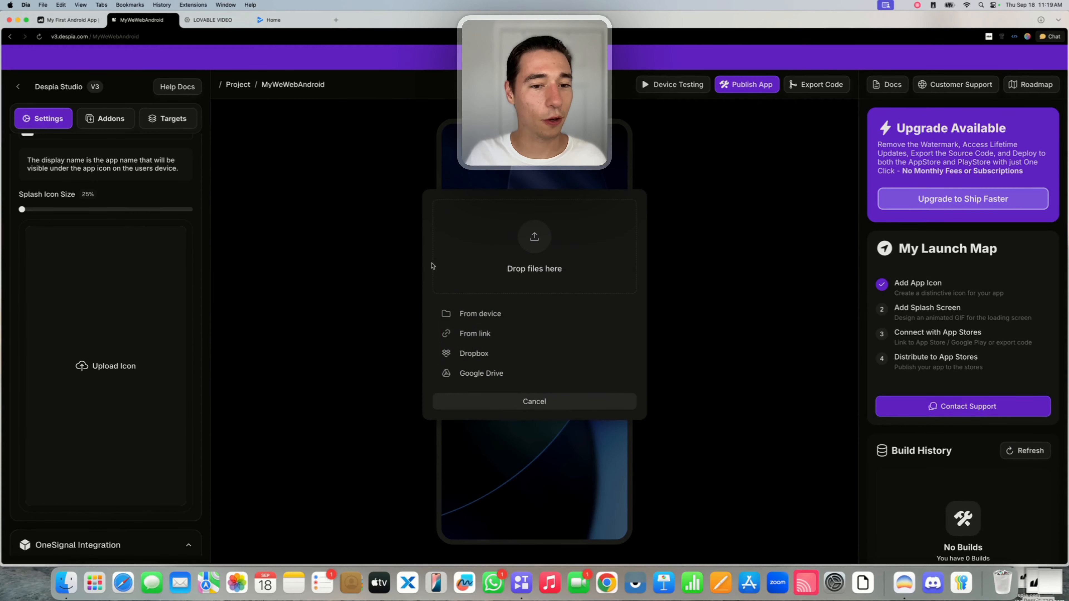
{"action": "left_click", "coordinate": [549, 236]}
{"action": "left_click", "coordinate": [466, 244]}
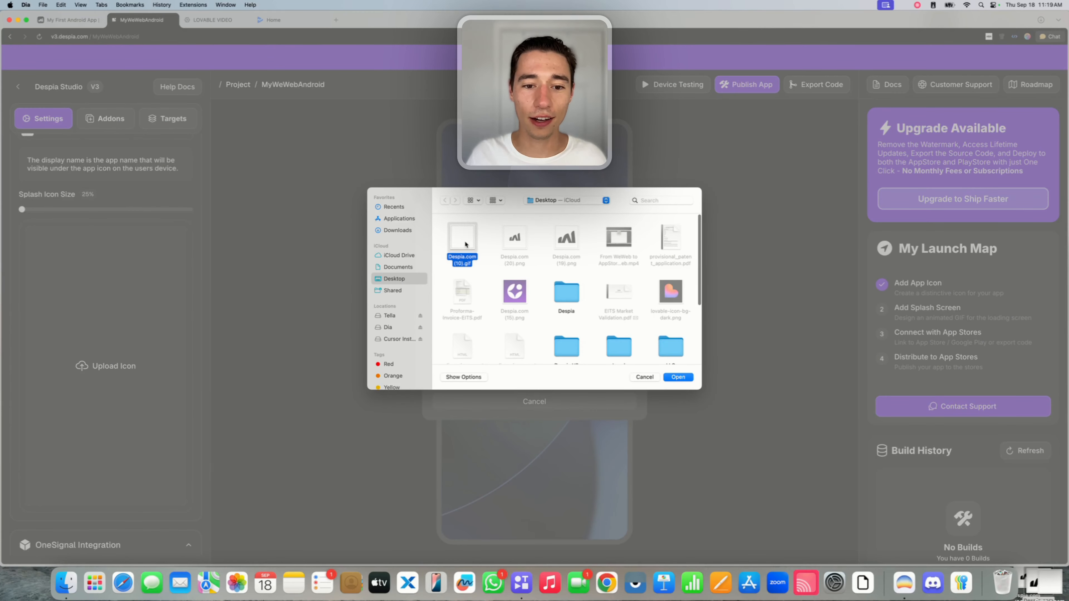
{"action": "left_click", "coordinate": [678, 376]}
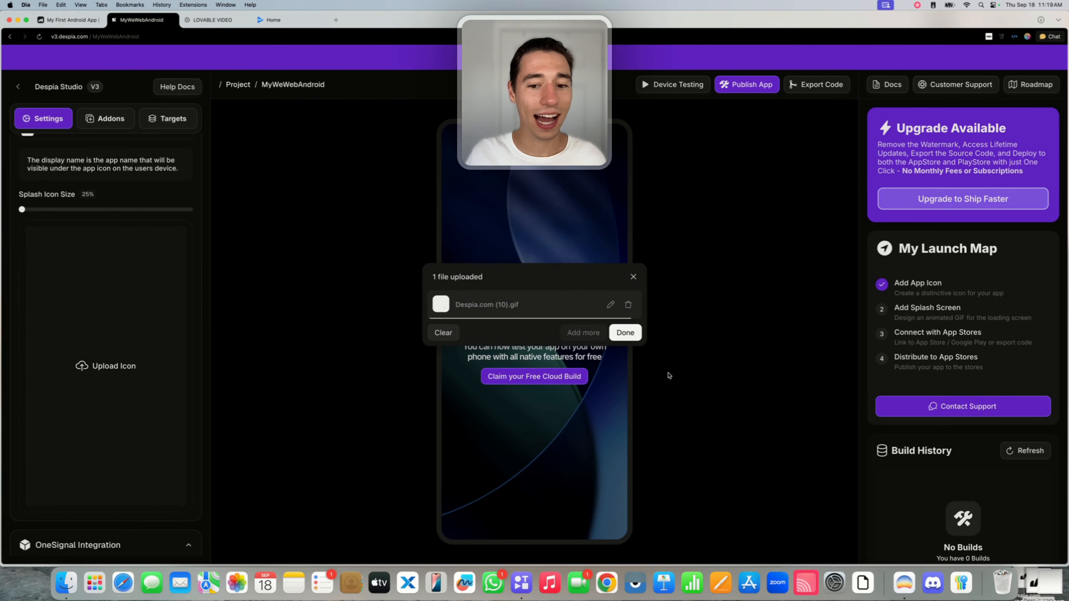
{"action": "left_click", "coordinate": [622, 332]}
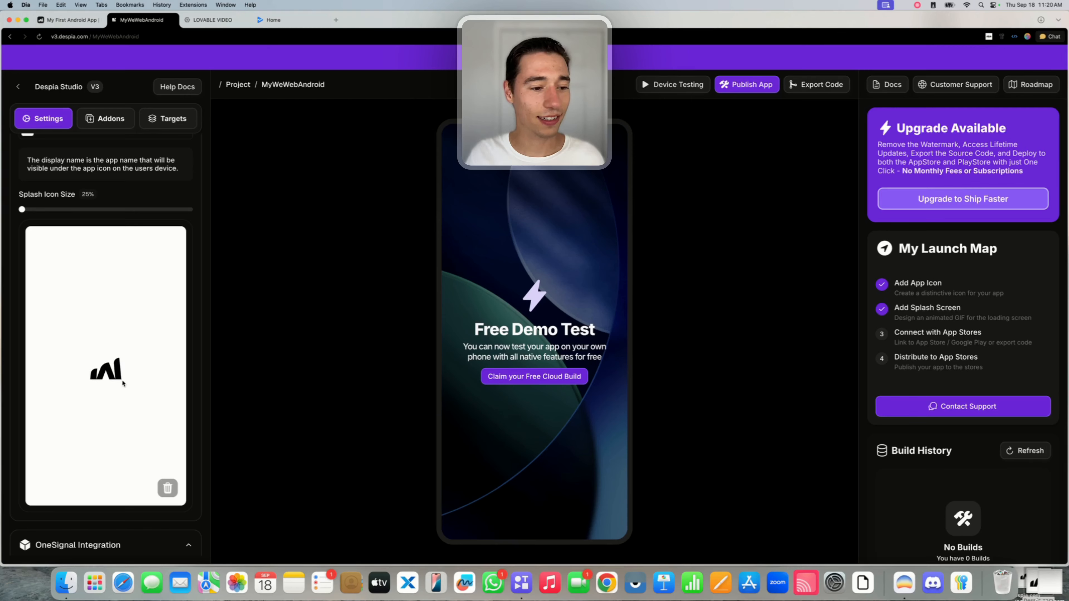
{"action": "left_click", "coordinate": [27, 210]}
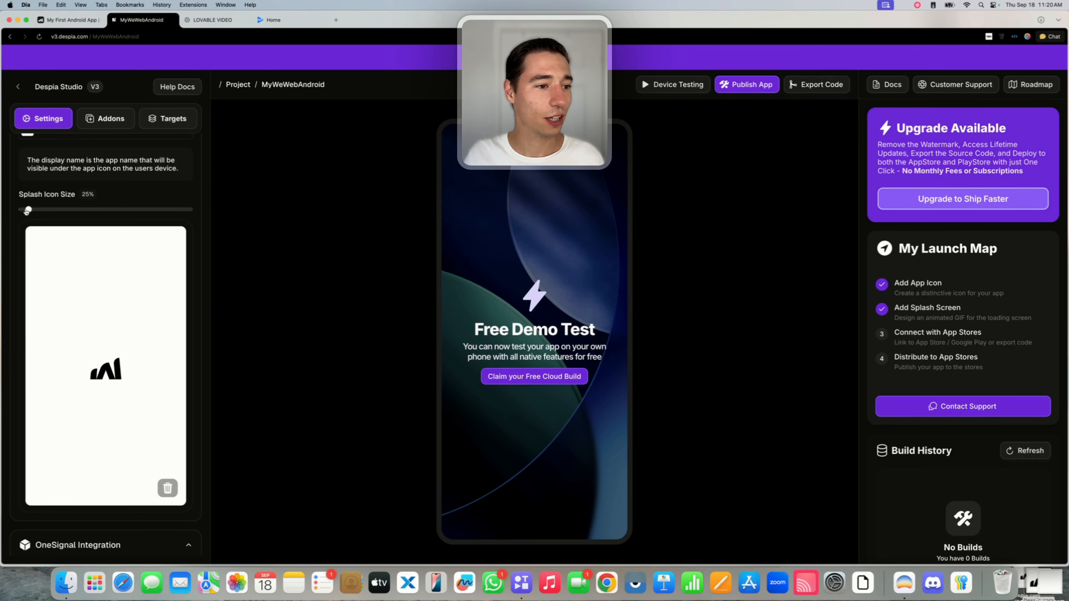
{"action": "left_click_drag", "start_coordinate": [27, 211], "coordinate": [102, 210]}
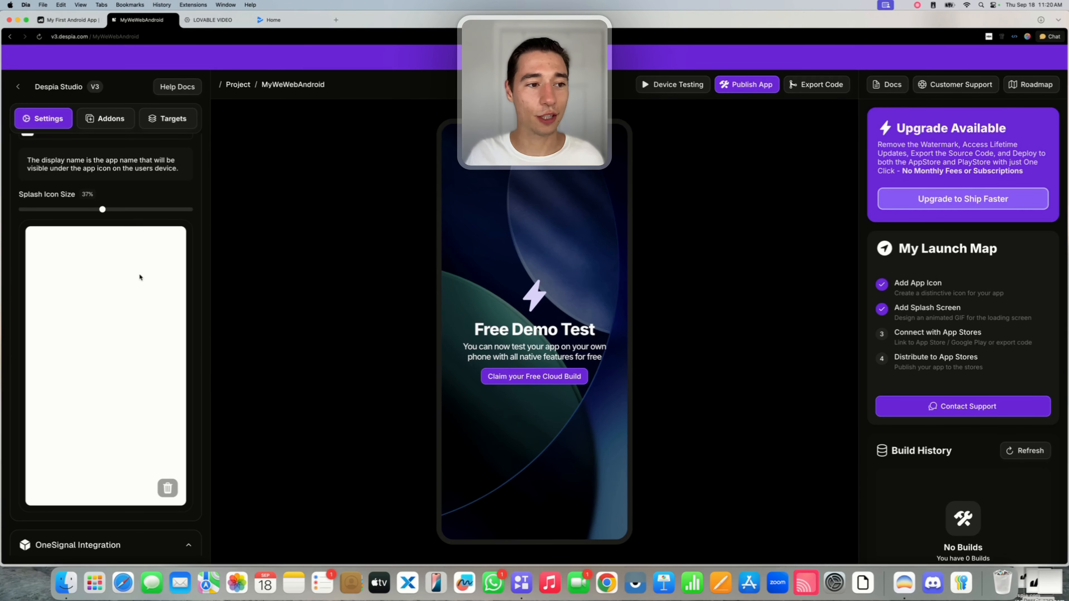
Turn on the Fullscreen Mode toggle under Status Bar Settings.
{"action": "scroll", "coordinate": [140, 277], "scroll_direction": "up", "scroll_amount": 2}
{"action": "scroll", "coordinate": [140, 277], "scroll_direction": "up", "scroll_amount": 2}
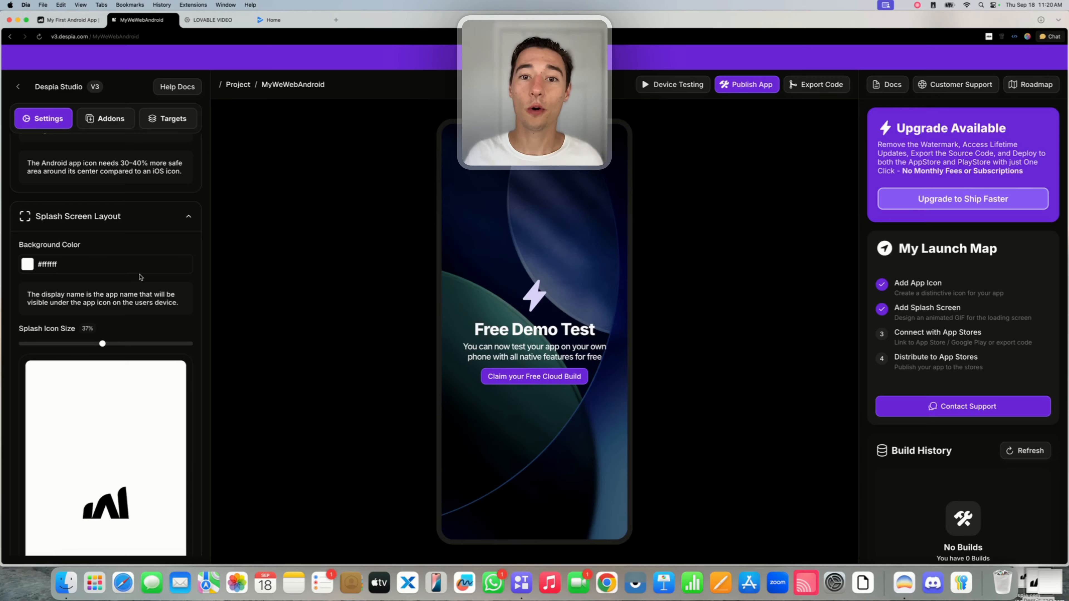
{"action": "scroll", "coordinate": [140, 276], "scroll_direction": "down", "scroll_amount": 15}
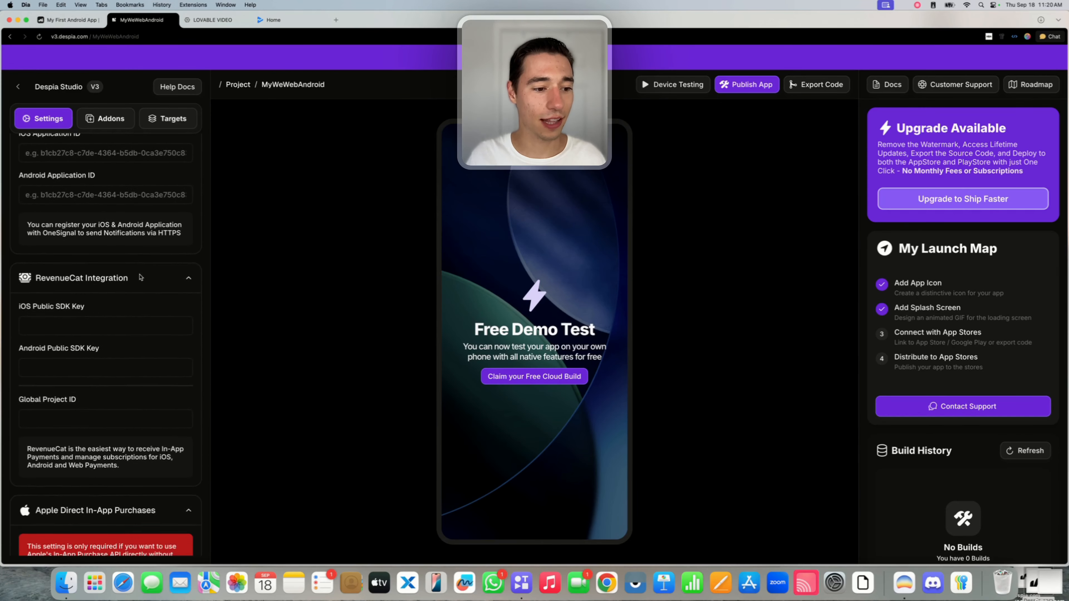
{"action": "scroll", "coordinate": [140, 274], "scroll_direction": "down", "scroll_amount": 15}
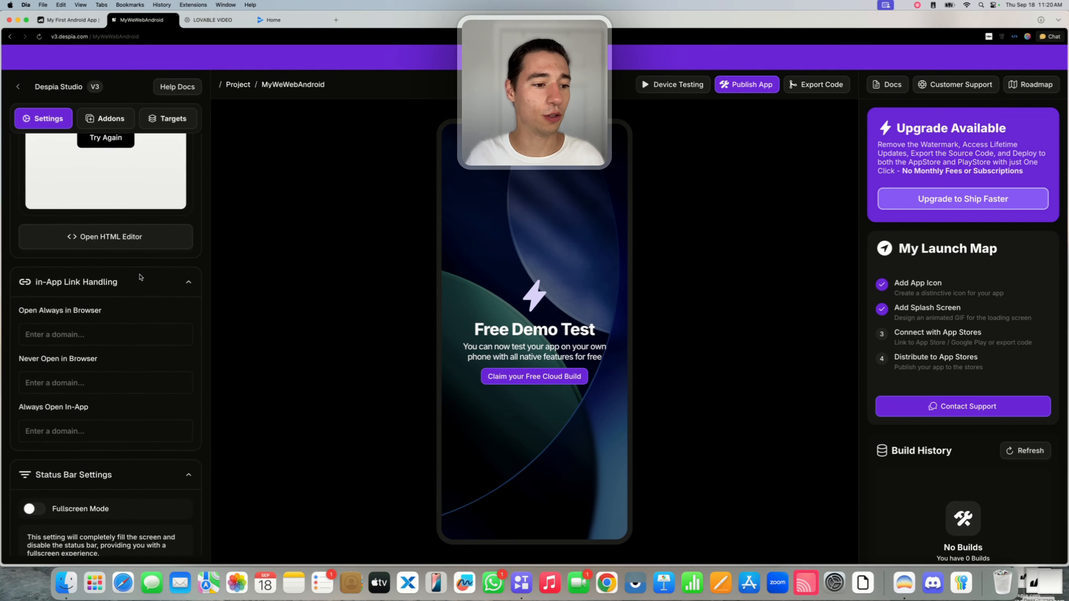
{"action": "scroll", "coordinate": [140, 277], "scroll_direction": "down", "scroll_amount": 6}
{"action": "scroll", "coordinate": [140, 276], "scroll_direction": "up", "scroll_amount": 5}
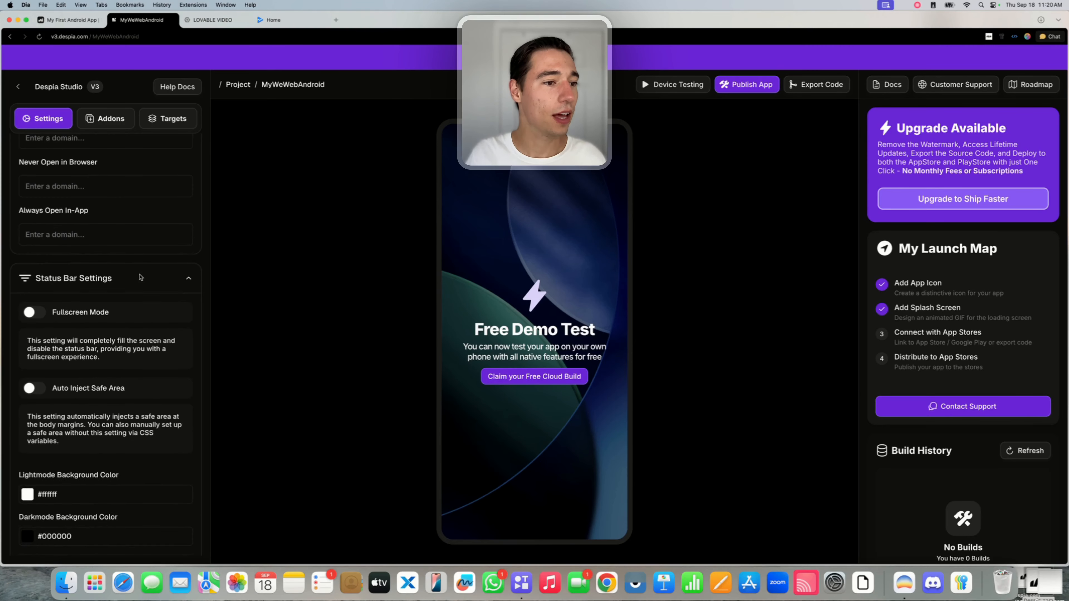
{"action": "left_click", "coordinate": [34, 312]}
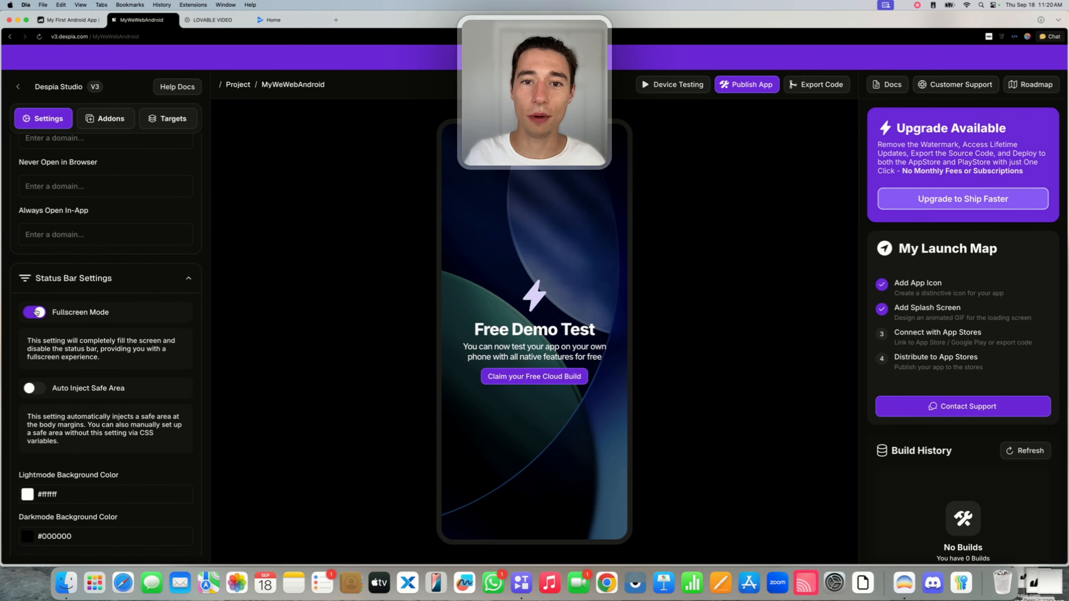
{"action": "scroll", "coordinate": [36, 312], "scroll_direction": "up", "scroll_amount": 3}
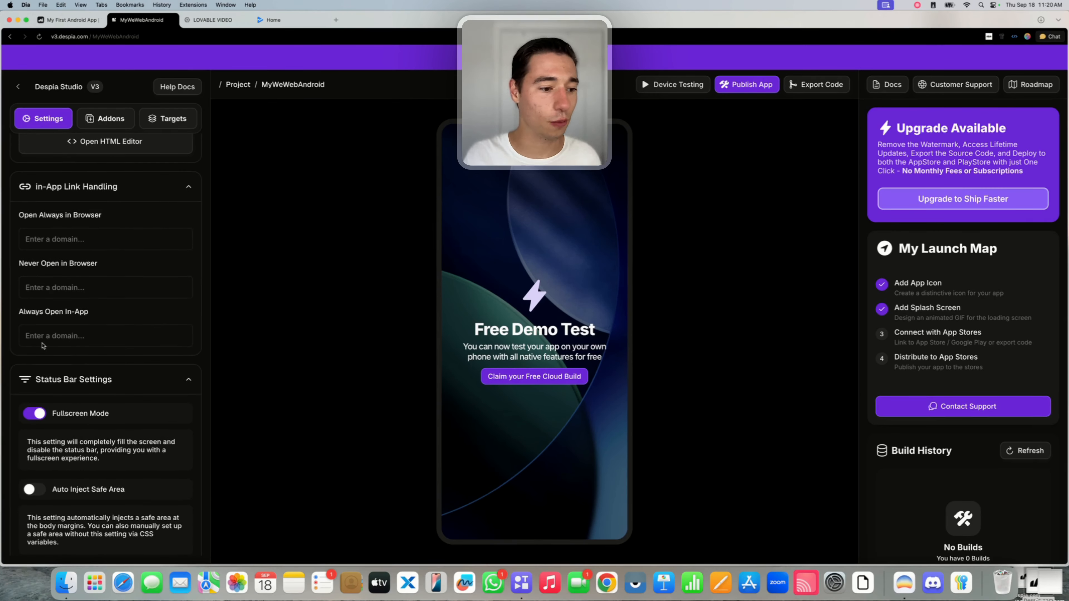
{"action": "scroll", "coordinate": [44, 387], "scroll_direction": "down", "scroll_amount": 3}
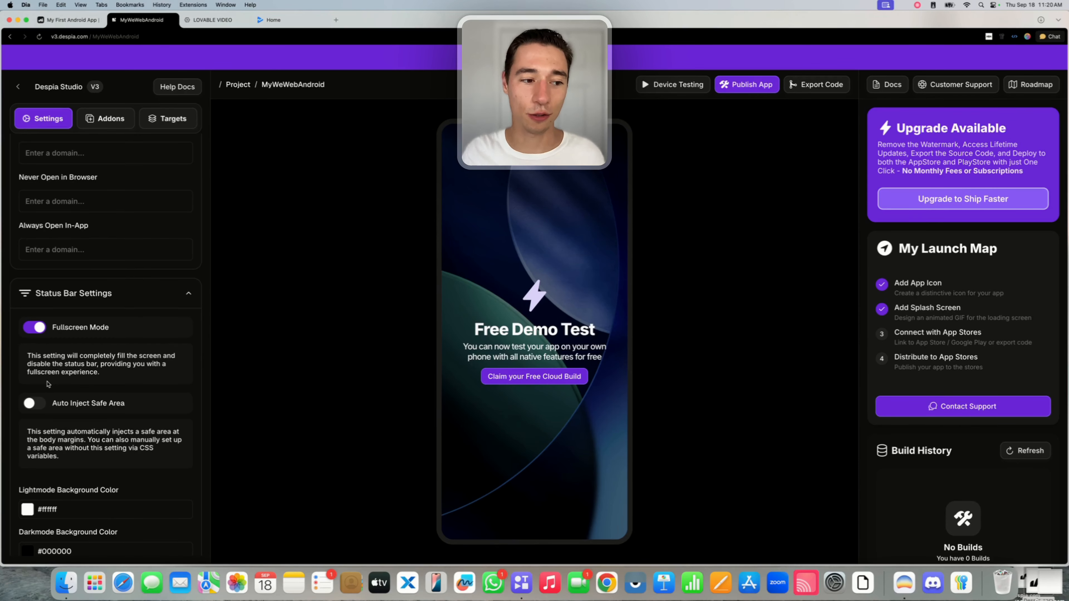
{"action": "scroll", "coordinate": [72, 354], "scroll_direction": "up", "scroll_amount": 10}
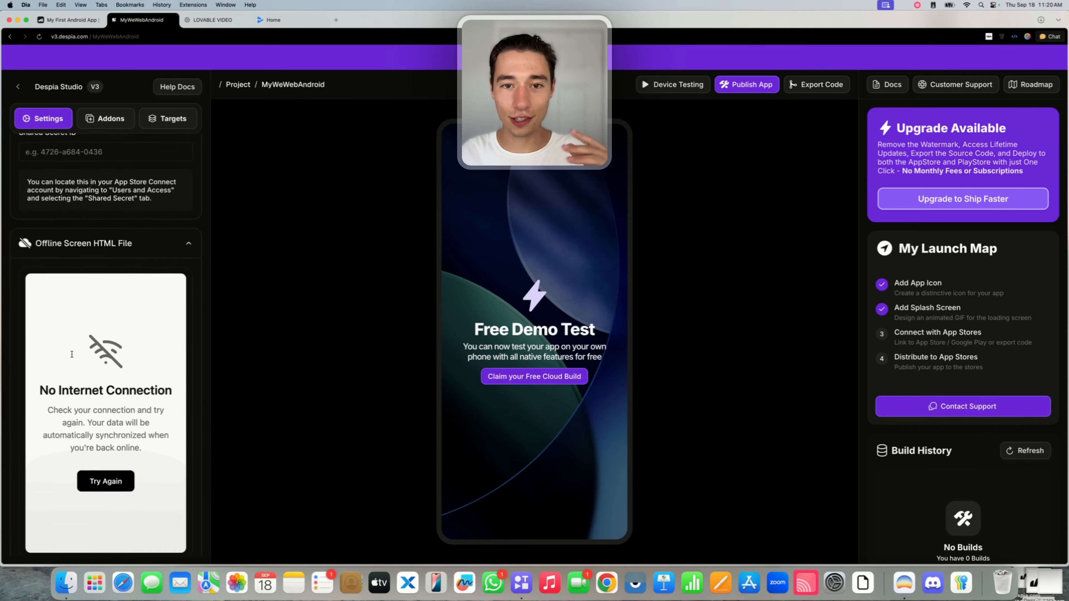
{"action": "scroll", "coordinate": [72, 354], "scroll_direction": "up", "scroll_amount": 15}
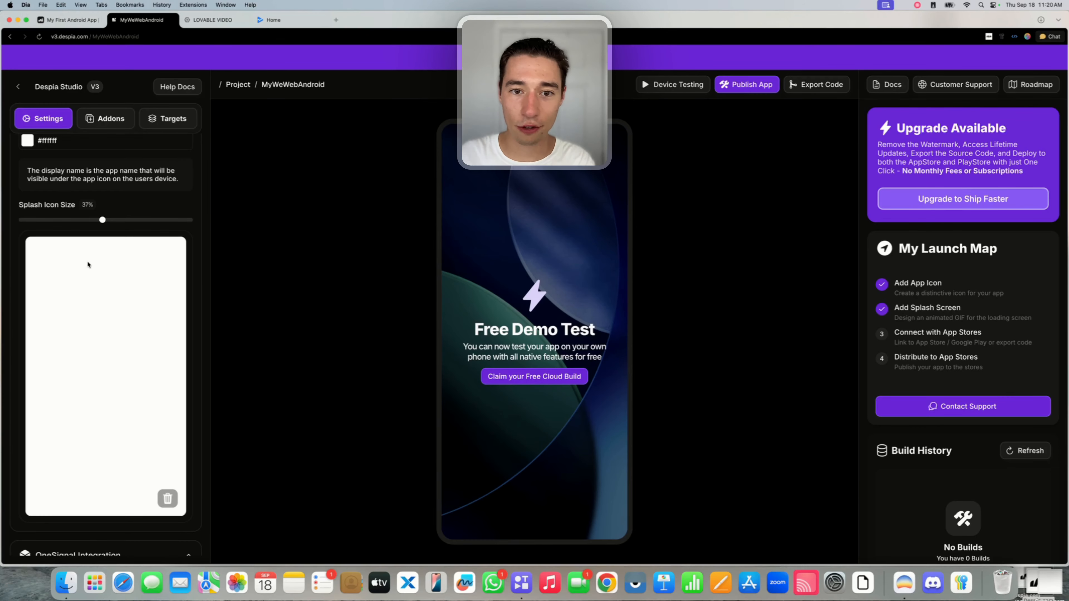
{"action": "scroll", "coordinate": [87, 259], "scroll_direction": "down", "scroll_amount": 5}
Set the status bar's Darkmode Background Color to #ffffff and Darkmode Text Color to Black.
{"action": "scroll", "coordinate": [104, 293], "scroll_direction": "down", "scroll_amount": 20}
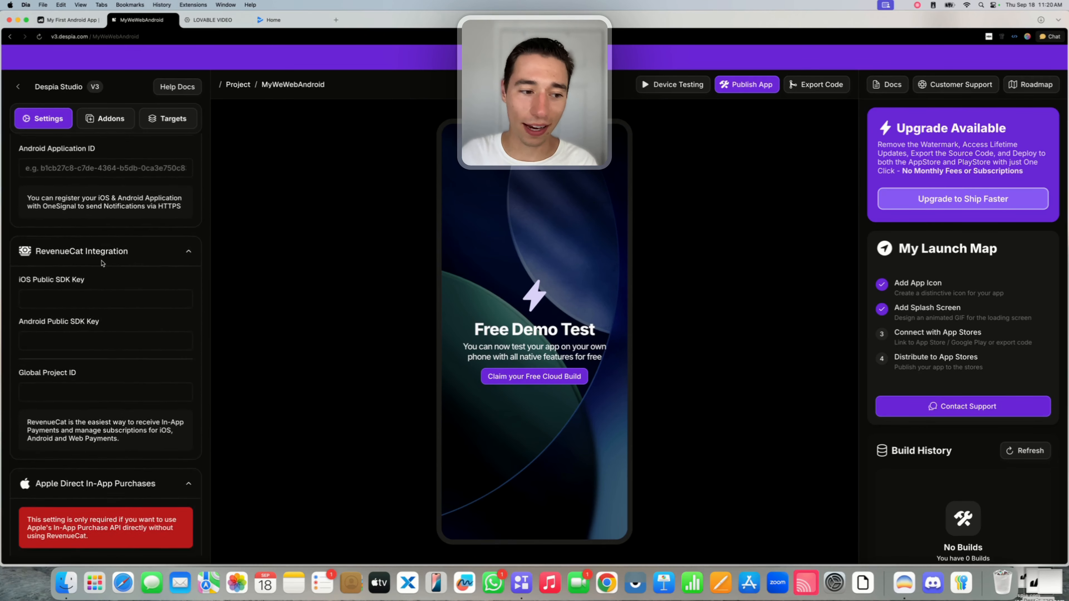
{"action": "scroll", "coordinate": [101, 263], "scroll_direction": "down", "scroll_amount": 15}
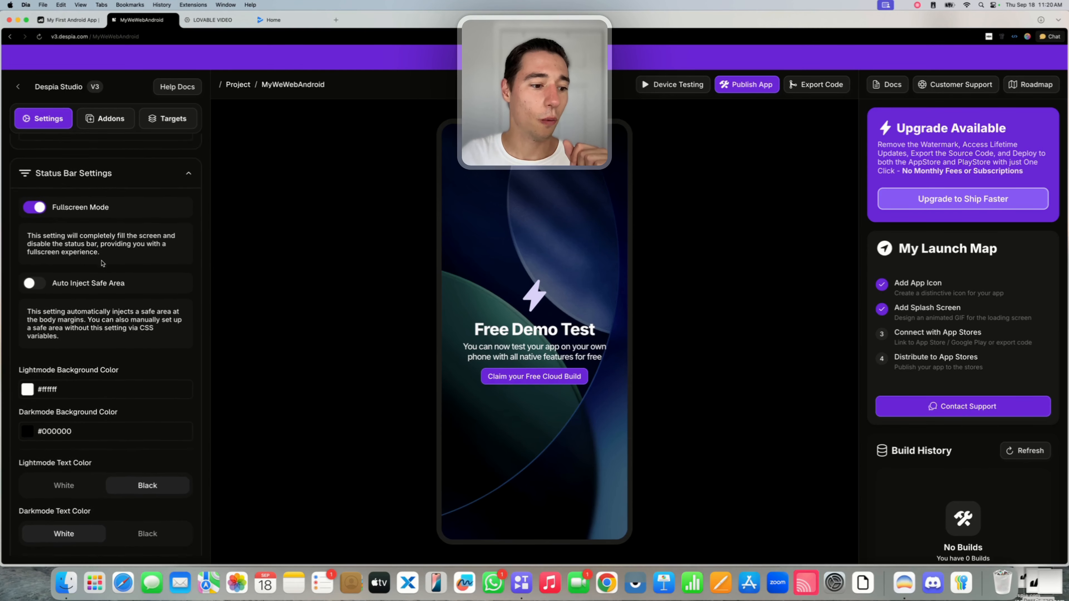
{"action": "scroll", "coordinate": [102, 263], "scroll_direction": "down", "scroll_amount": 3}
{"action": "scroll", "coordinate": [76, 261], "scroll_direction": "up", "scroll_amount": 2}
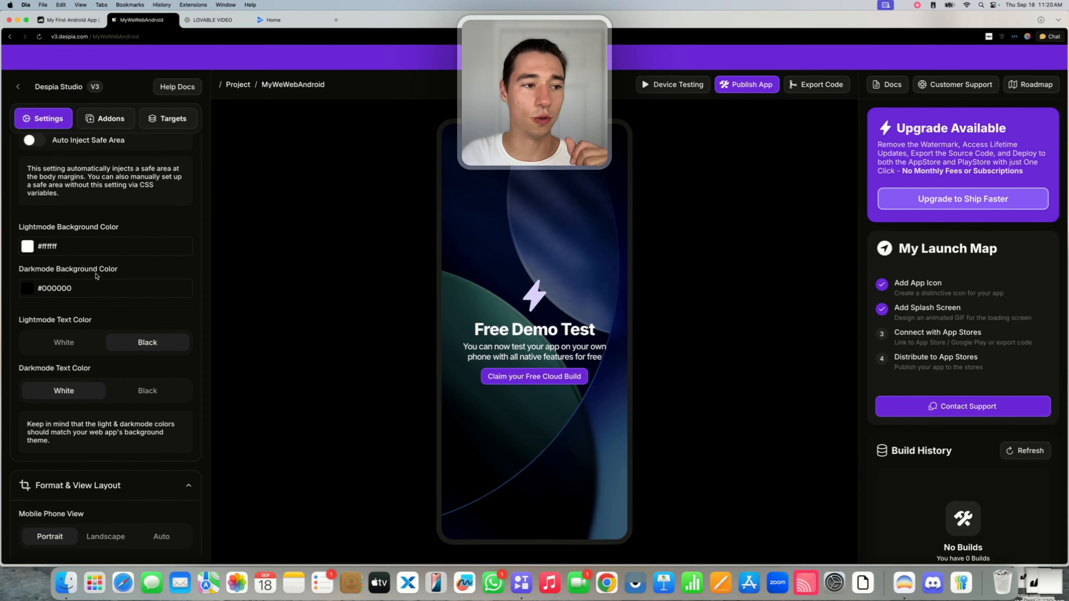
{"action": "left_click_drag", "start_coordinate": [52, 259], "coordinate": [152, 262]}
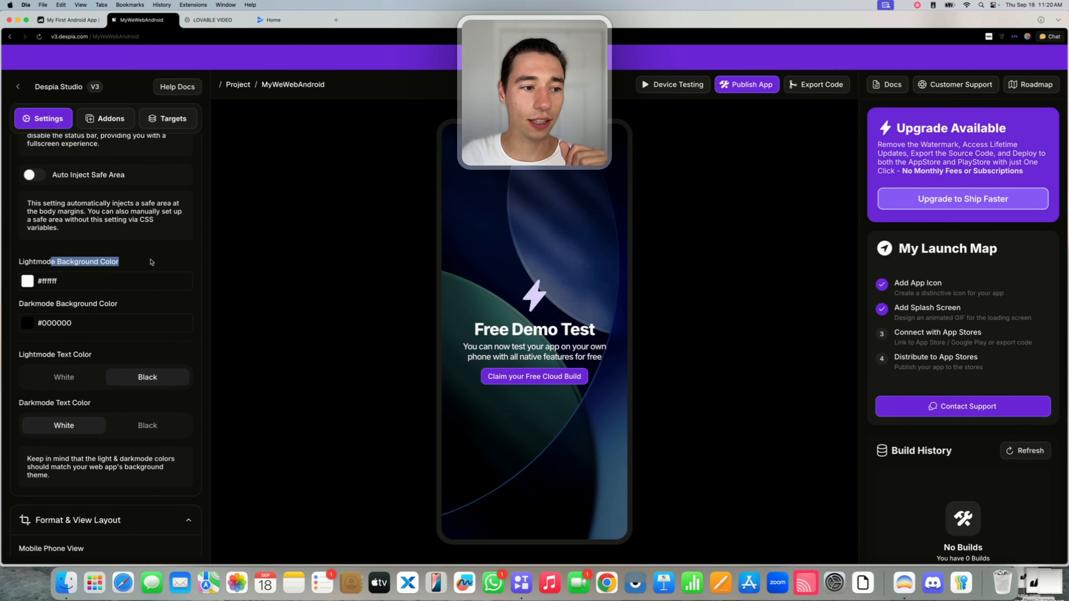
{"action": "left_click", "coordinate": [110, 263]}
{"action": "scroll", "coordinate": [110, 262], "scroll_direction": "up", "scroll_amount": 2}
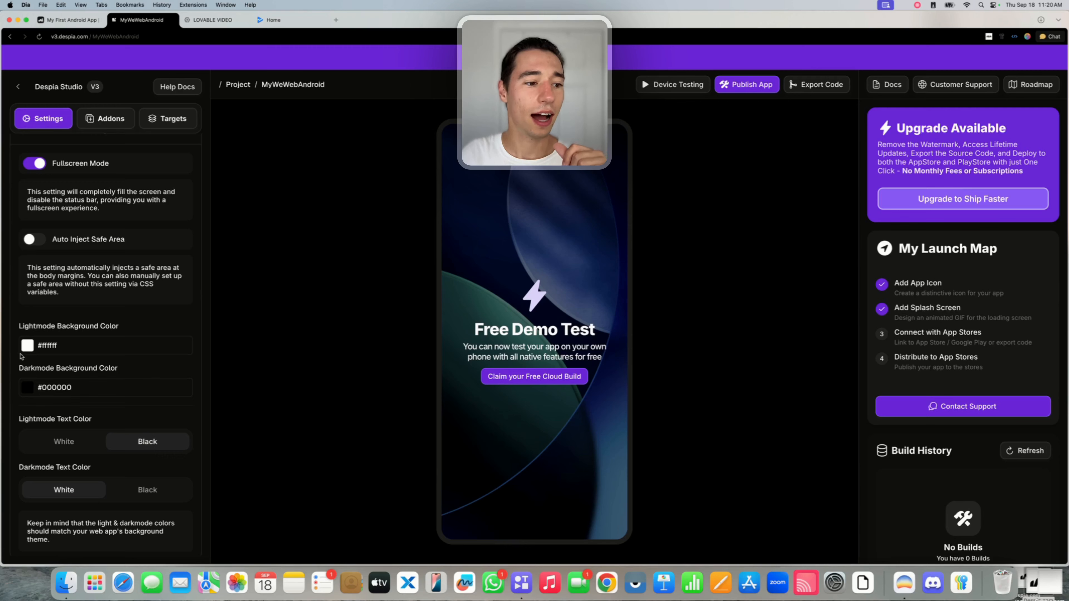
{"action": "left_click", "coordinate": [27, 387]}
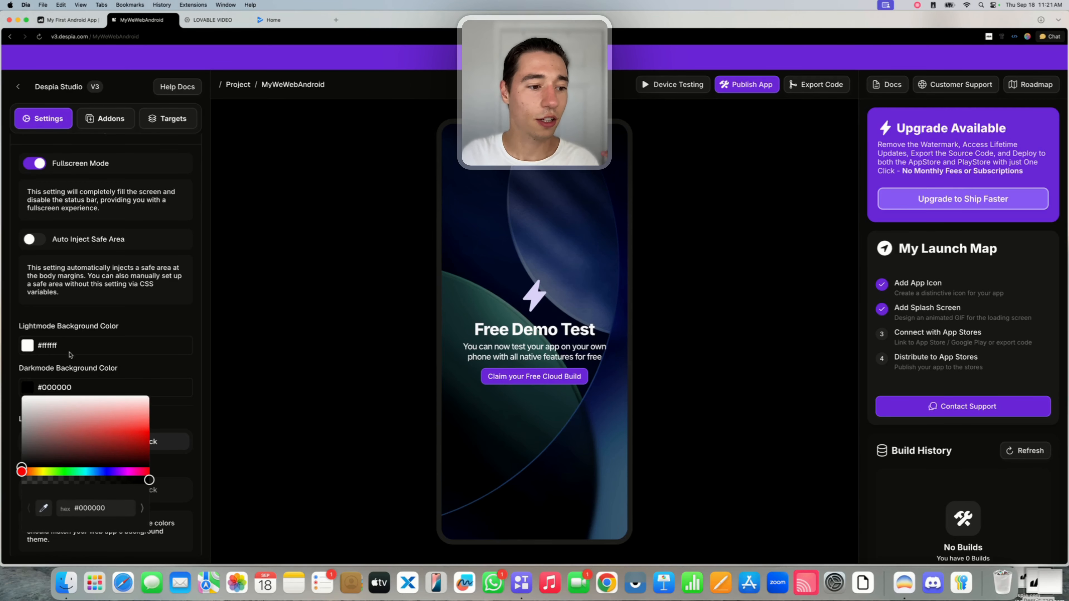
{"action": "left_click_drag", "start_coordinate": [46, 450], "coordinate": [2, 376]}
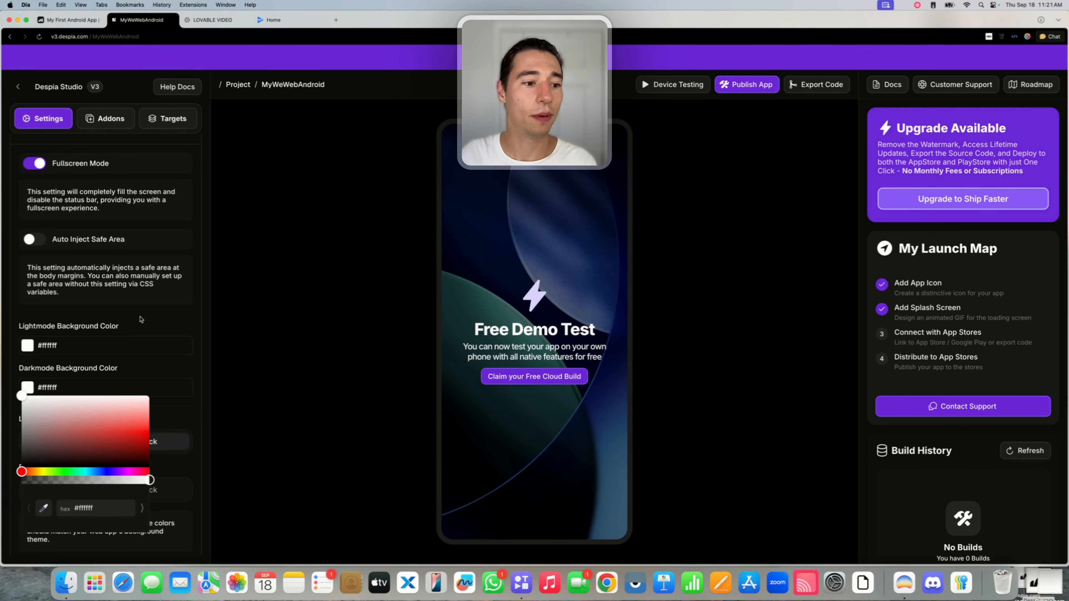
{"action": "left_click", "coordinate": [206, 399]}
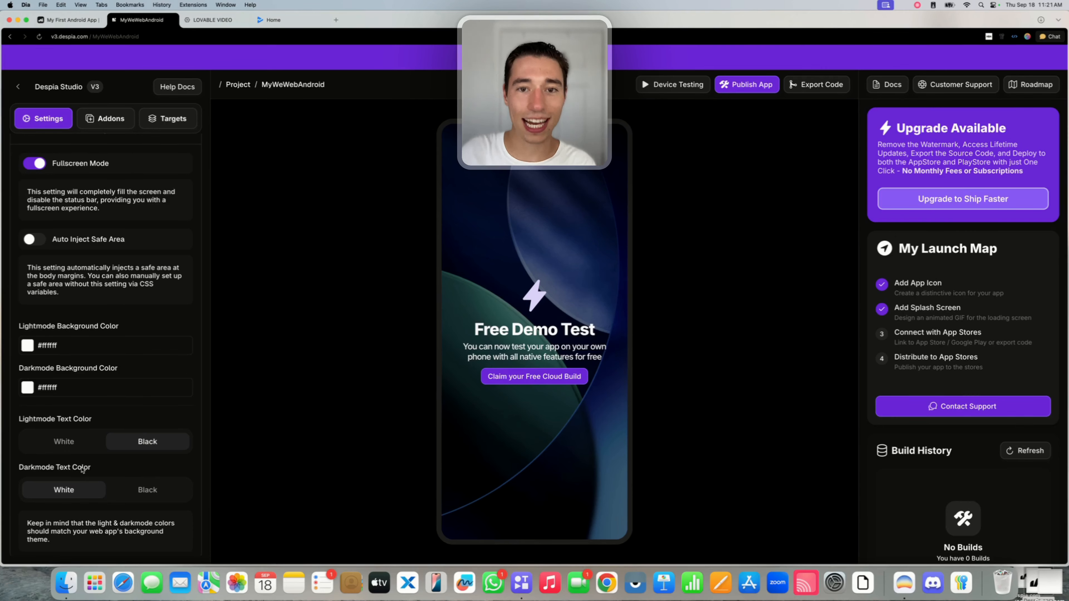
{"action": "left_click", "coordinate": [152, 497]}
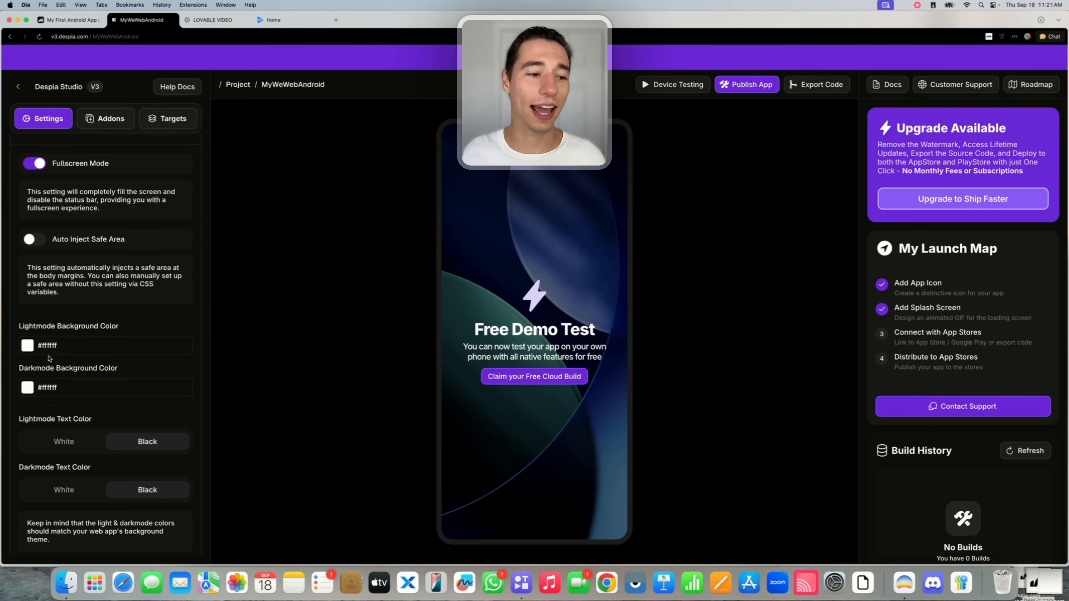
On the Addons tab, toggle Biometric lock on and back off.
{"action": "scroll", "coordinate": [135, 325], "scroll_direction": "down", "scroll_amount": 5}
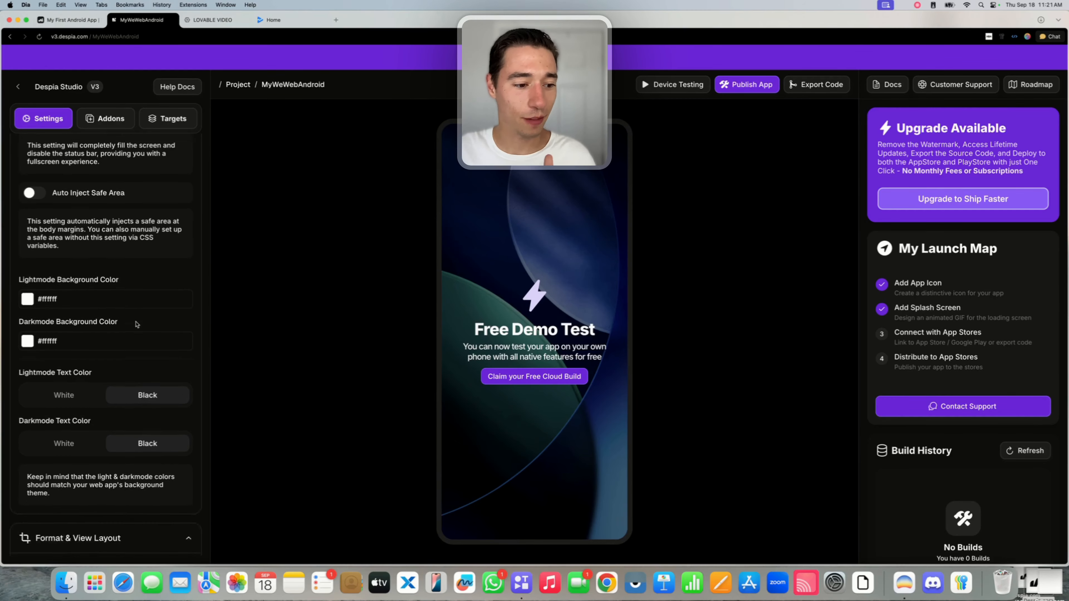
{"action": "scroll", "coordinate": [136, 324], "scroll_direction": "up", "scroll_amount": 20}
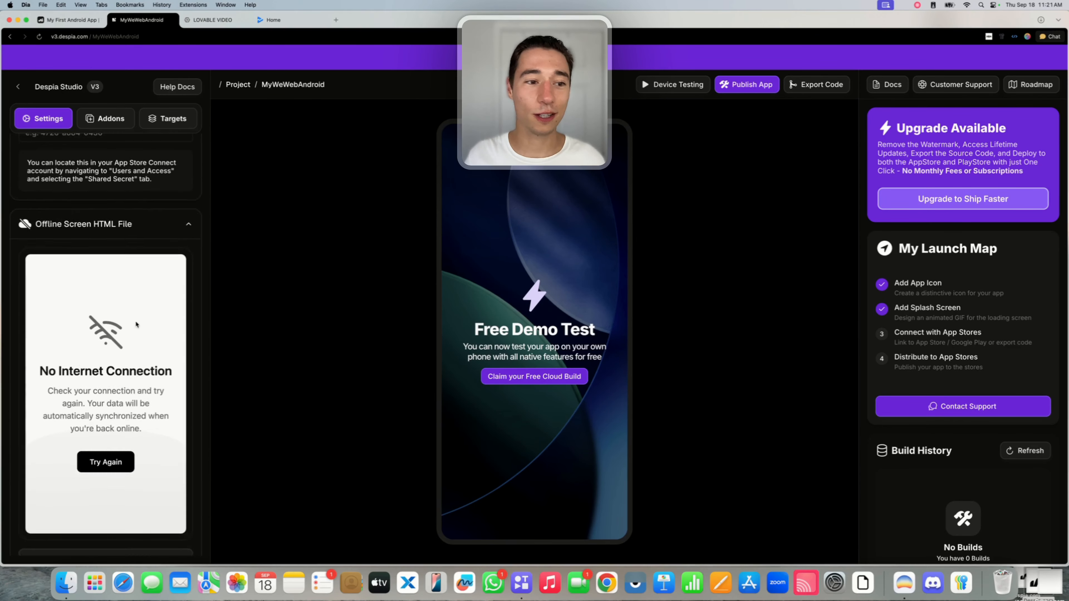
{"action": "scroll", "coordinate": [136, 324], "scroll_direction": "up", "scroll_amount": 4}
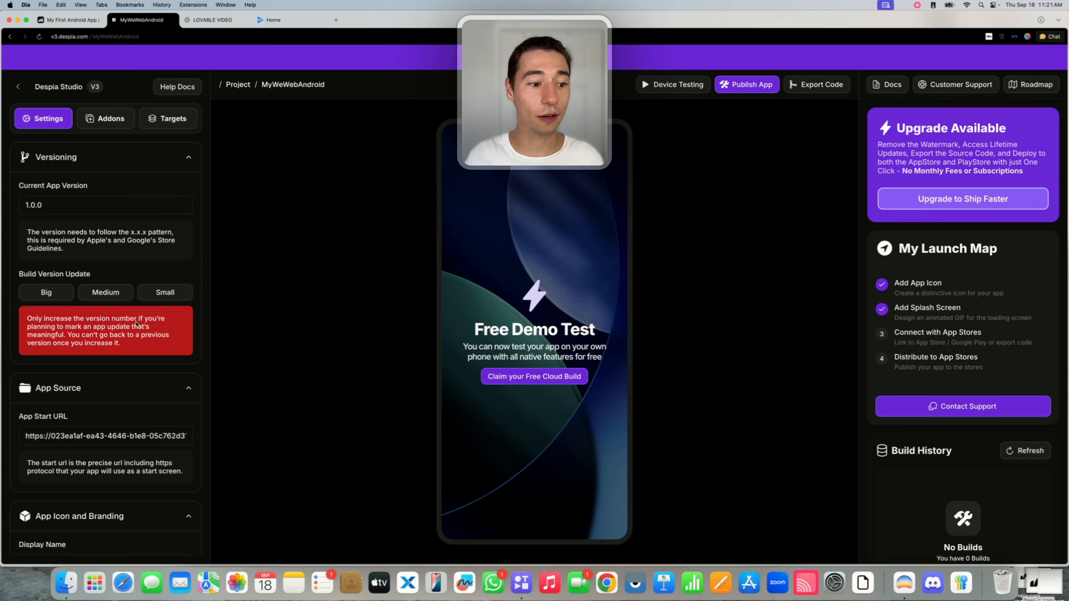
{"action": "left_click", "coordinate": [101, 124]}
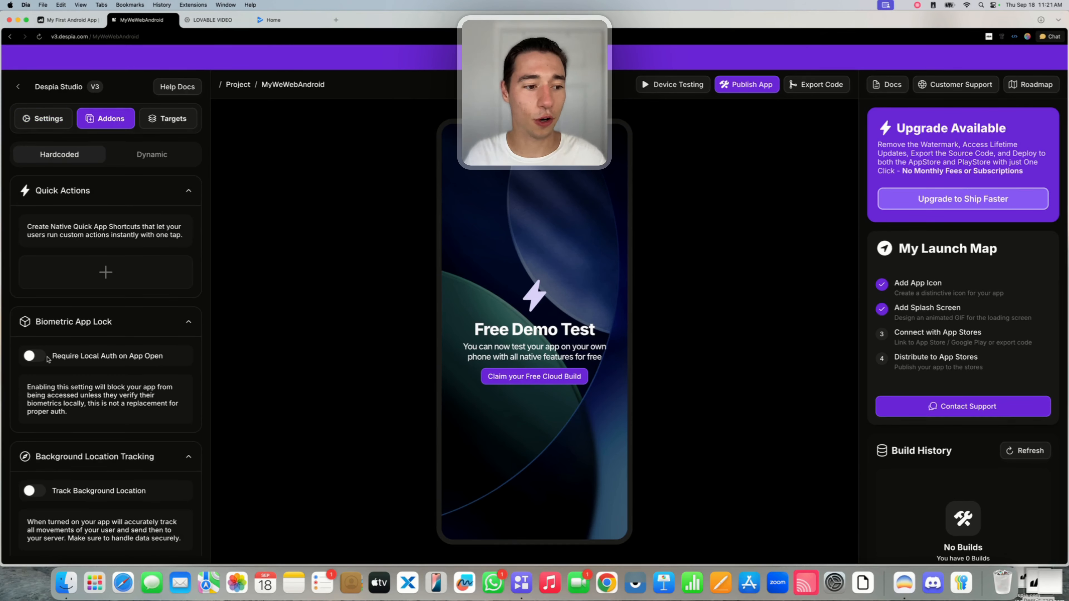
{"action": "left_click", "coordinate": [35, 357]}
{"action": "left_click", "coordinate": [36, 357]}
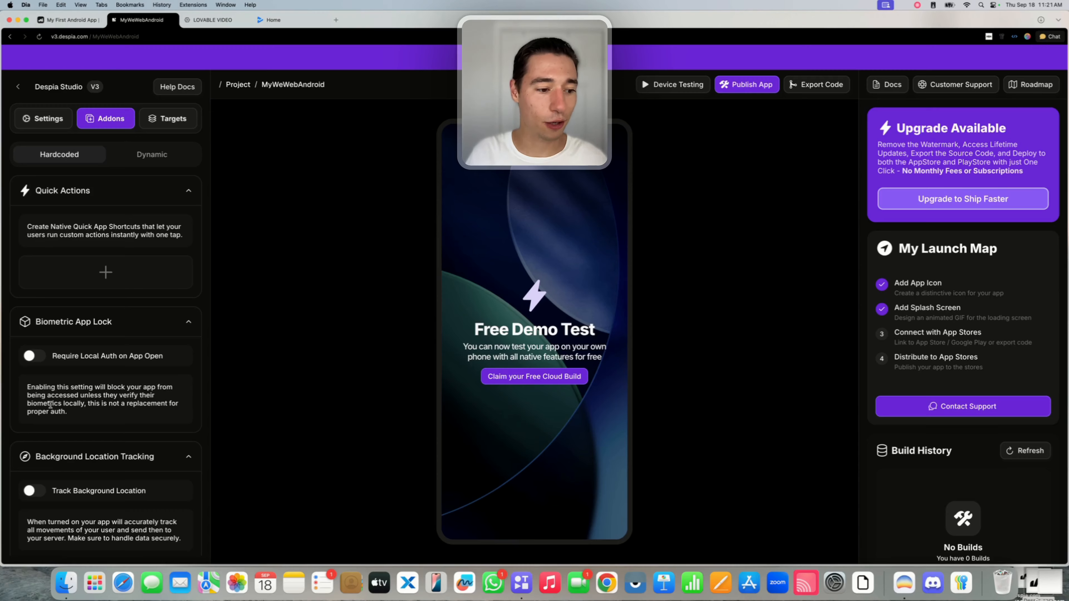
Enable 'Open Web App Links in your App' and show the Dynamic add-ons list.
{"action": "scroll", "coordinate": [44, 383], "scroll_direction": "down", "scroll_amount": 10}
{"action": "scroll", "coordinate": [50, 407], "scroll_direction": "down", "scroll_amount": 5}
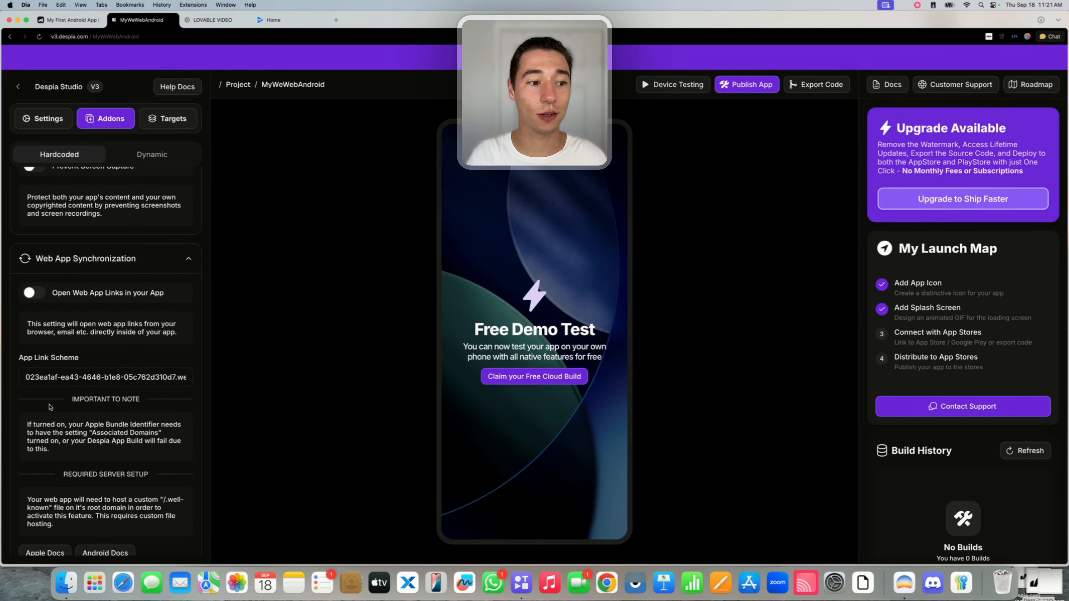
{"action": "left_click", "coordinate": [31, 293]}
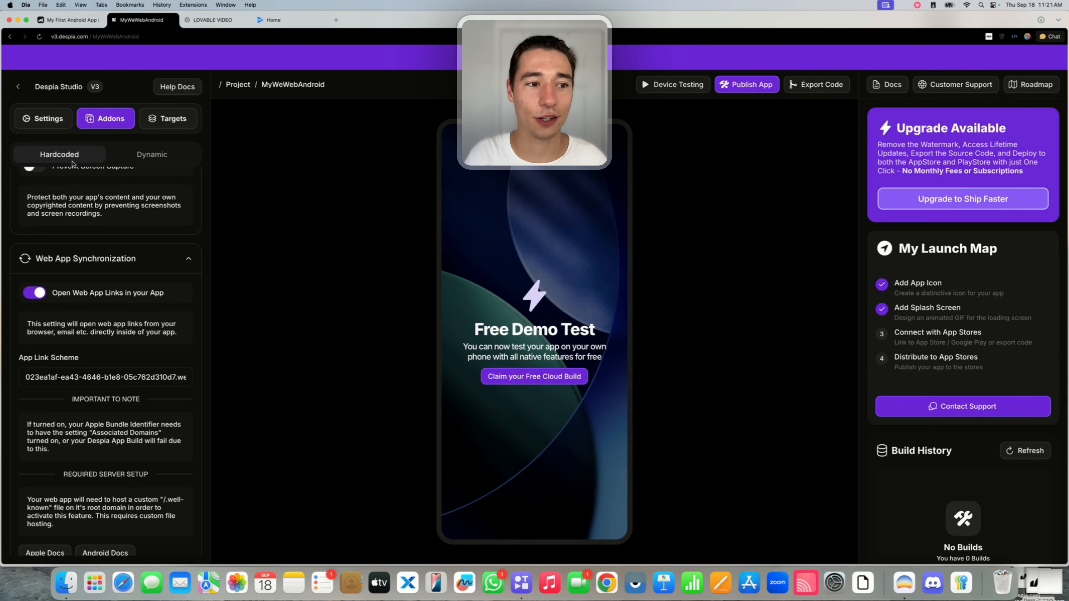
{"action": "scroll", "coordinate": [118, 252], "scroll_direction": "up", "scroll_amount": 10}
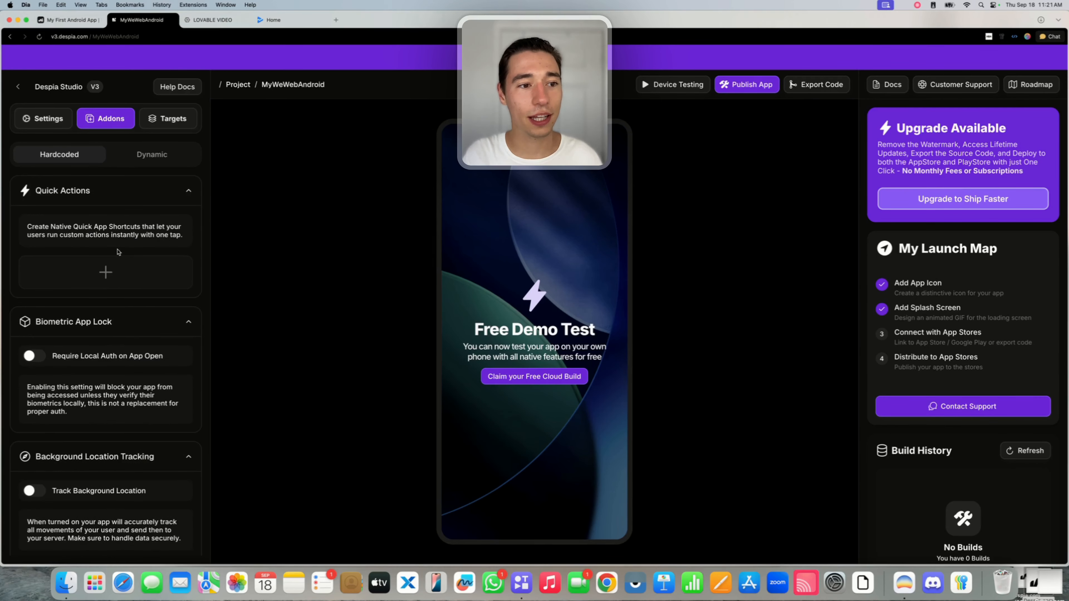
{"action": "left_click", "coordinate": [156, 160]}
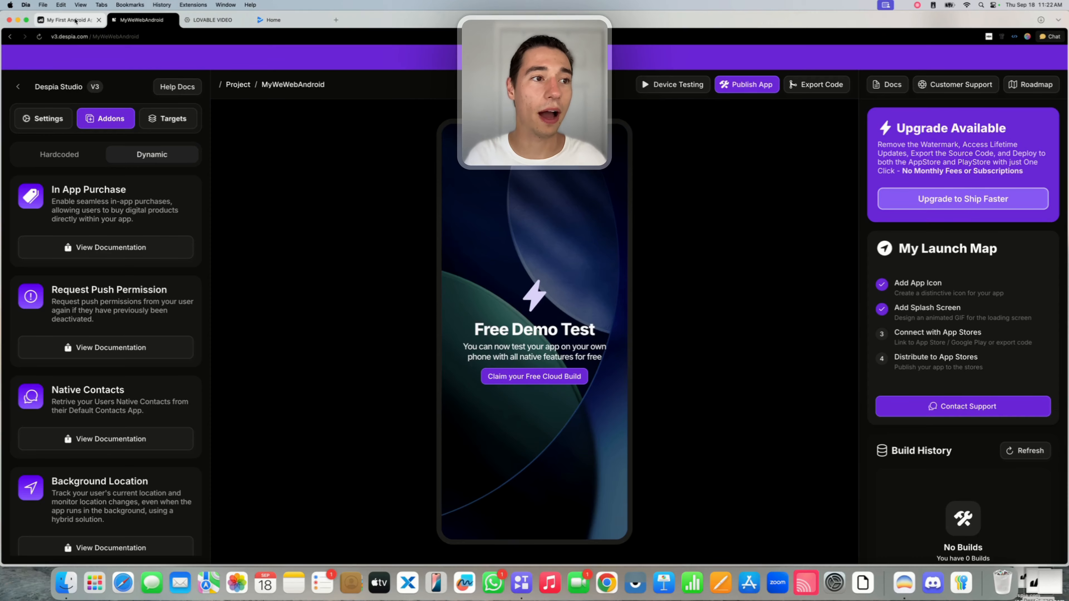
{"action": "left_click", "coordinate": [76, 21]}
{"action": "left_click", "coordinate": [913, 367]}
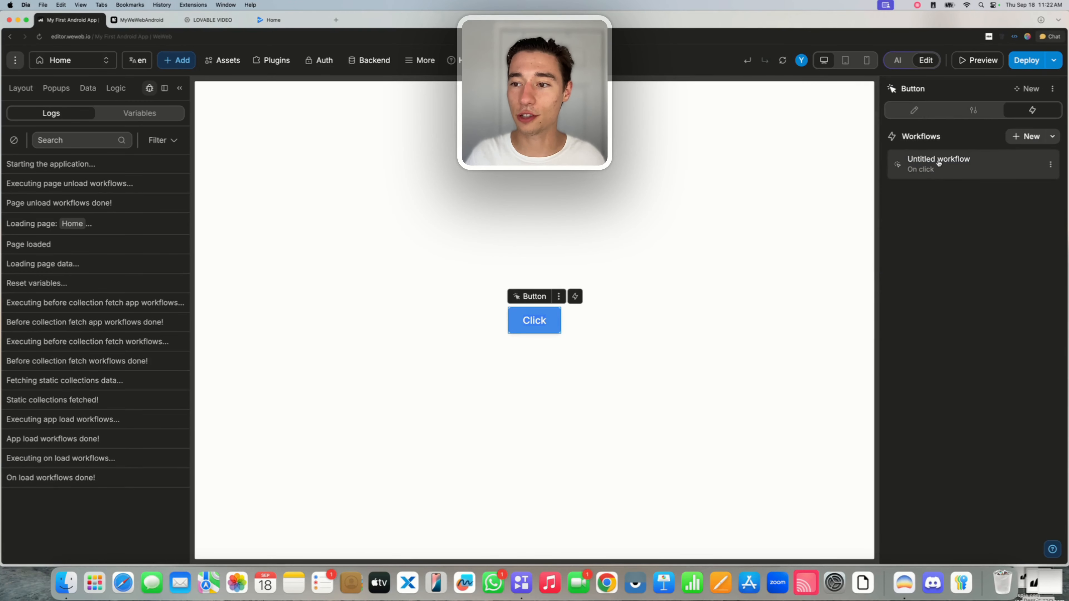
{"action": "left_click", "coordinate": [932, 159]}
{"action": "left_click", "coordinate": [547, 220]}
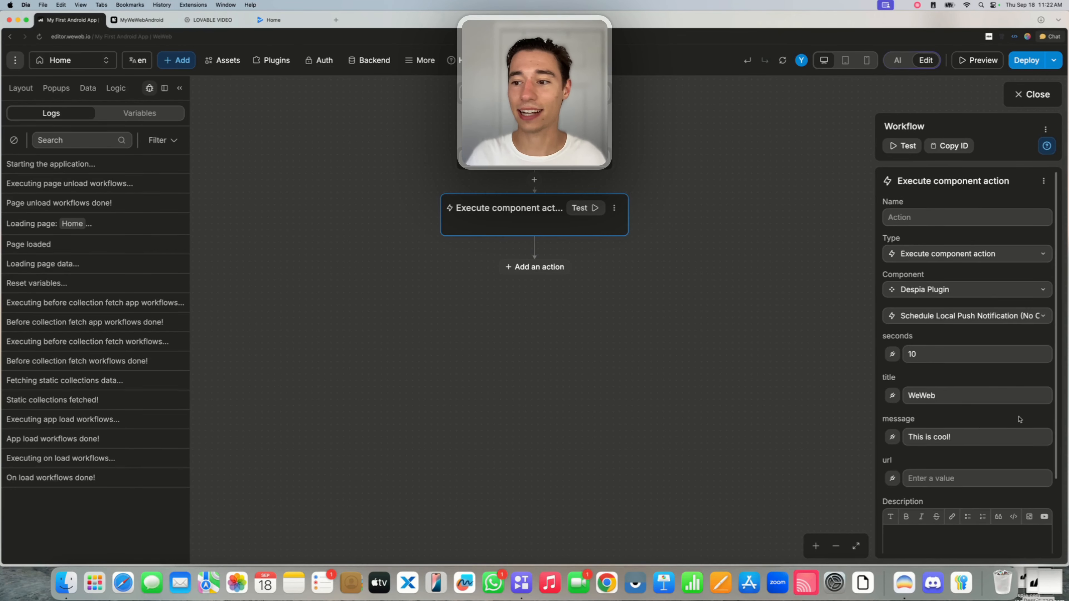
{"action": "left_click", "coordinate": [947, 316]}
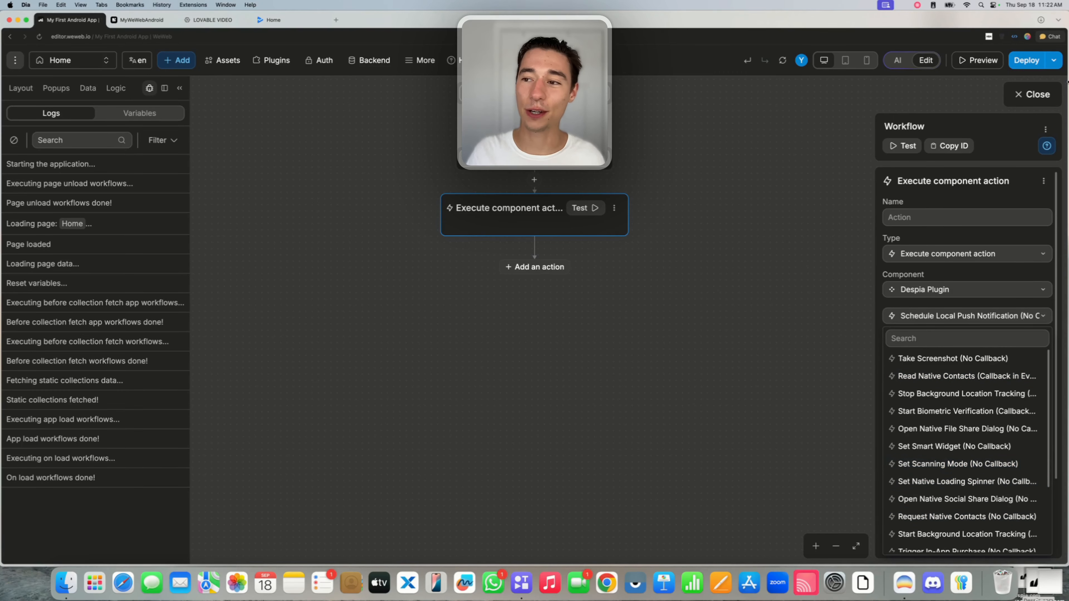
{"action": "left_click", "coordinate": [1033, 94]}
{"action": "left_click", "coordinate": [137, 20]}
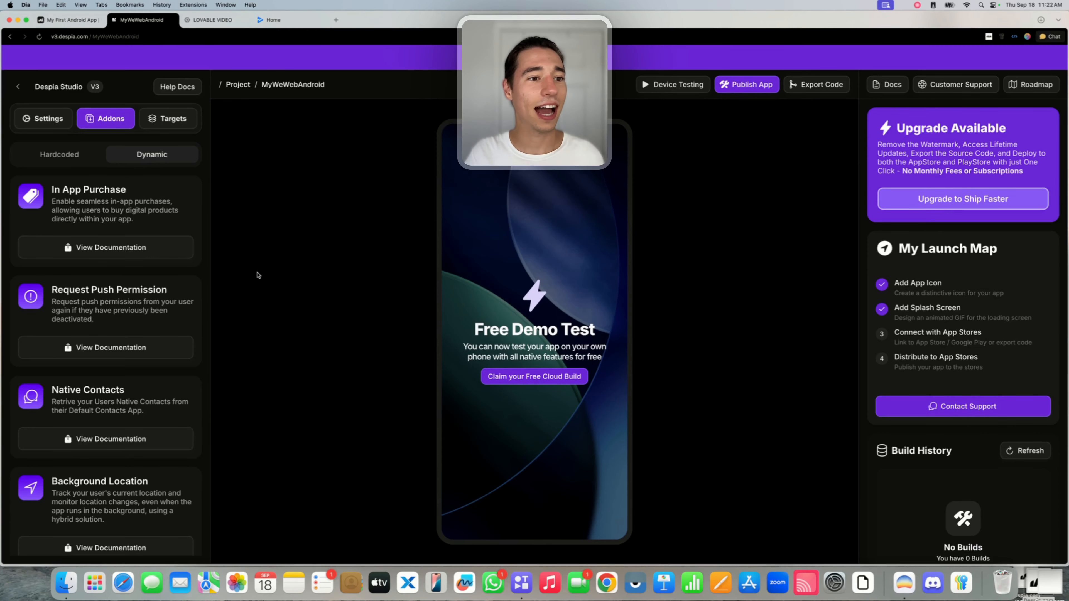
Review Targets, toggling Share into App on and off, then return to Settings showing version 1.0.0.
{"action": "left_click", "coordinate": [53, 117]}
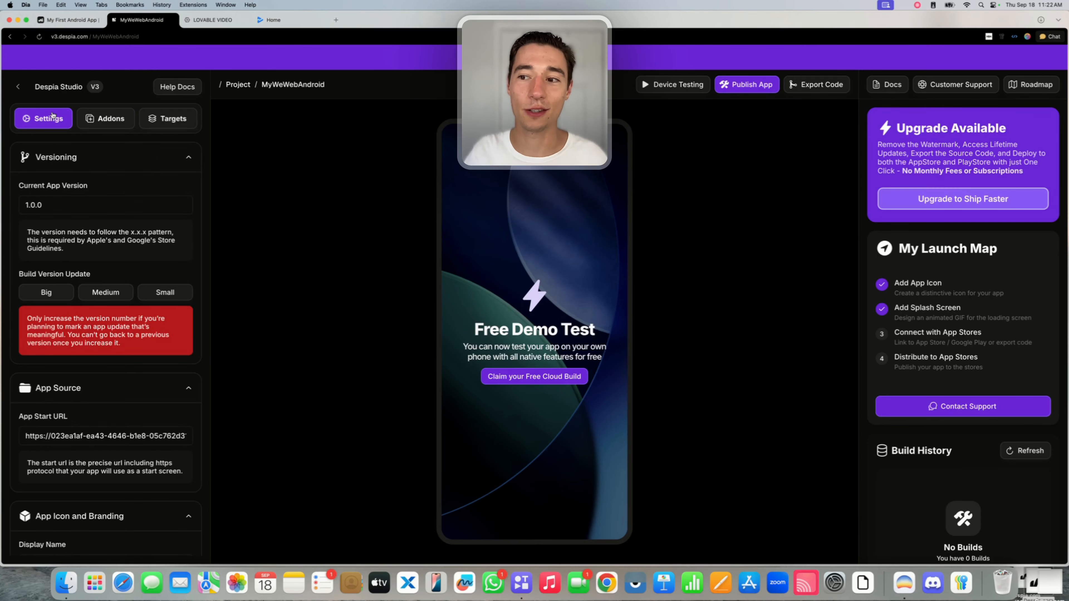
{"action": "left_click", "coordinate": [176, 119]}
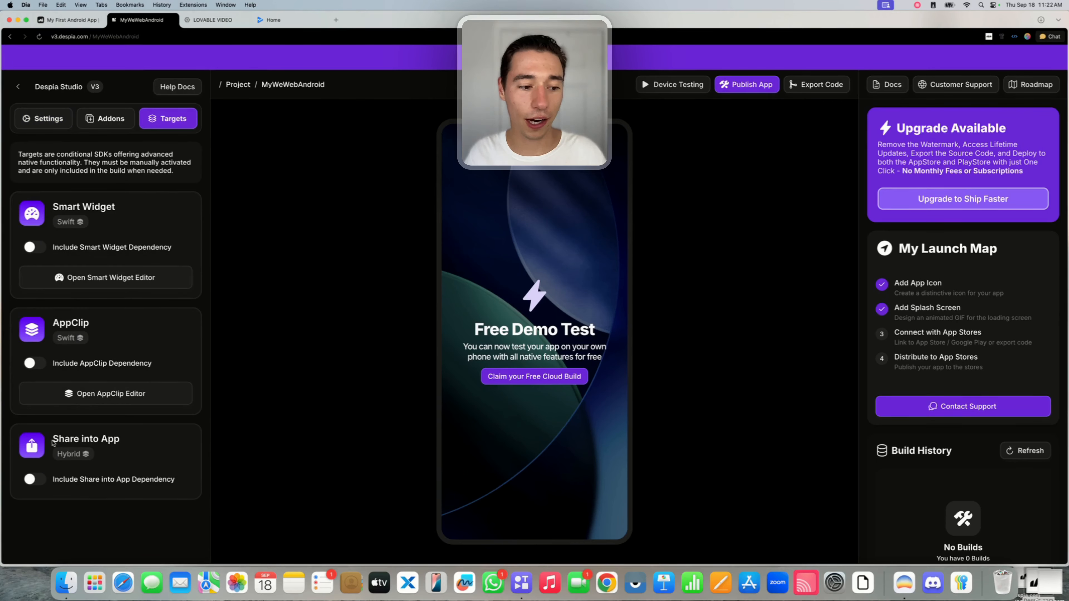
{"action": "left_click_drag", "start_coordinate": [52, 440], "coordinate": [131, 441]}
{"action": "left_click", "coordinate": [132, 441]}
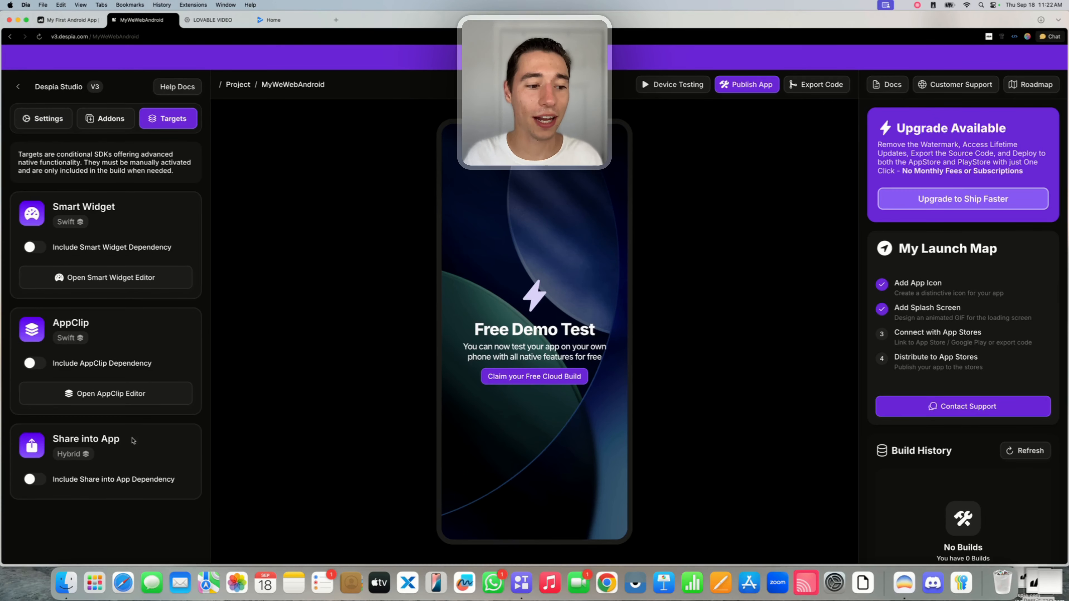
{"action": "left_click", "coordinate": [31, 482]}
{"action": "left_click", "coordinate": [32, 480]}
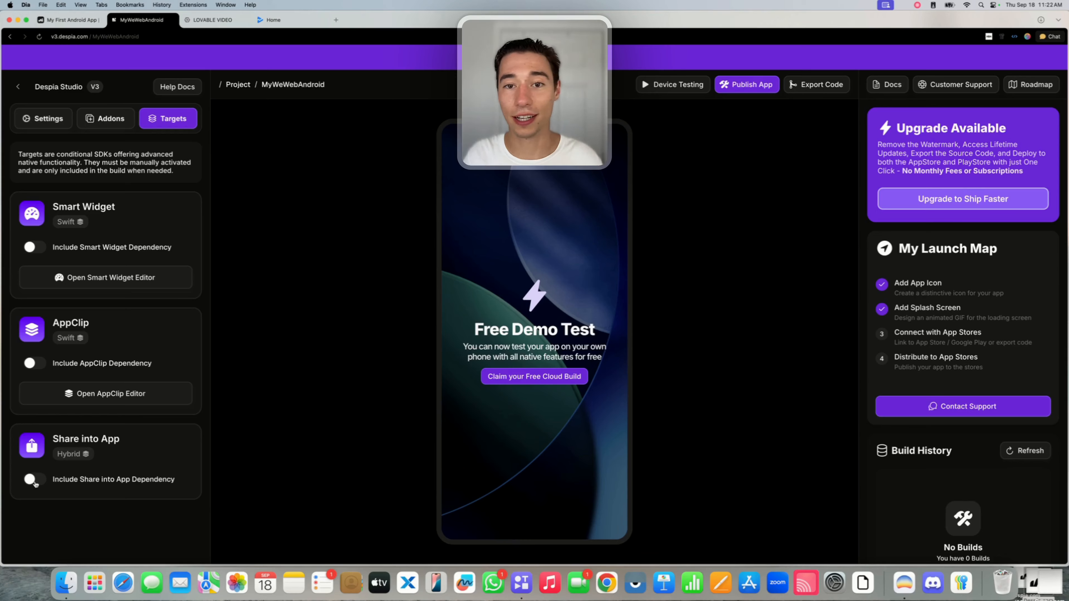
{"action": "left_click", "coordinate": [63, 121]}
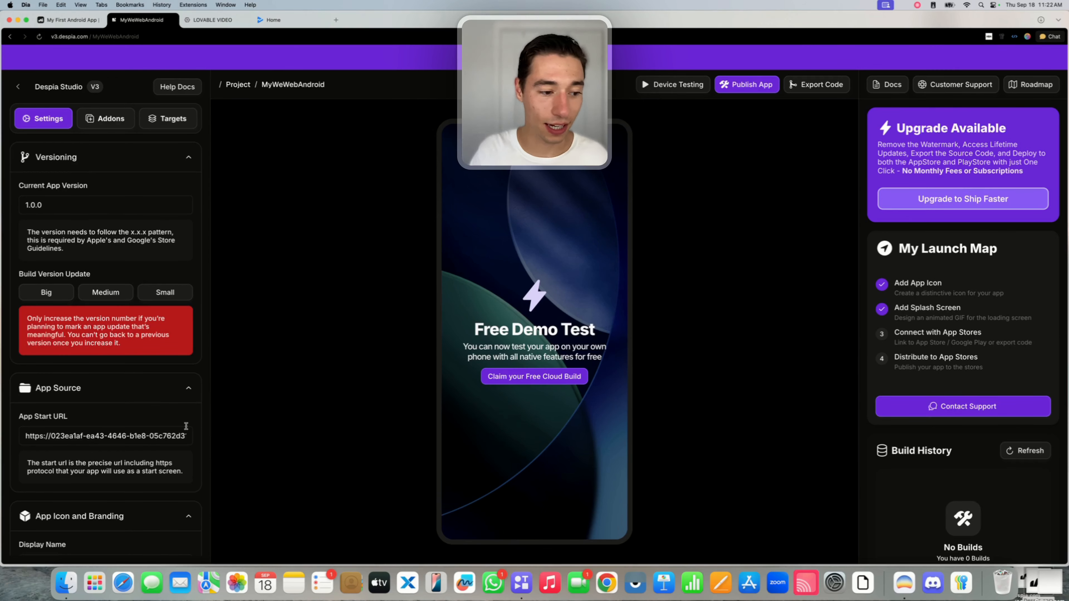
Open One-Click Deployment for Google Android, preview Import Keystore, and go back to Generate.
{"action": "left_click", "coordinate": [750, 89]}
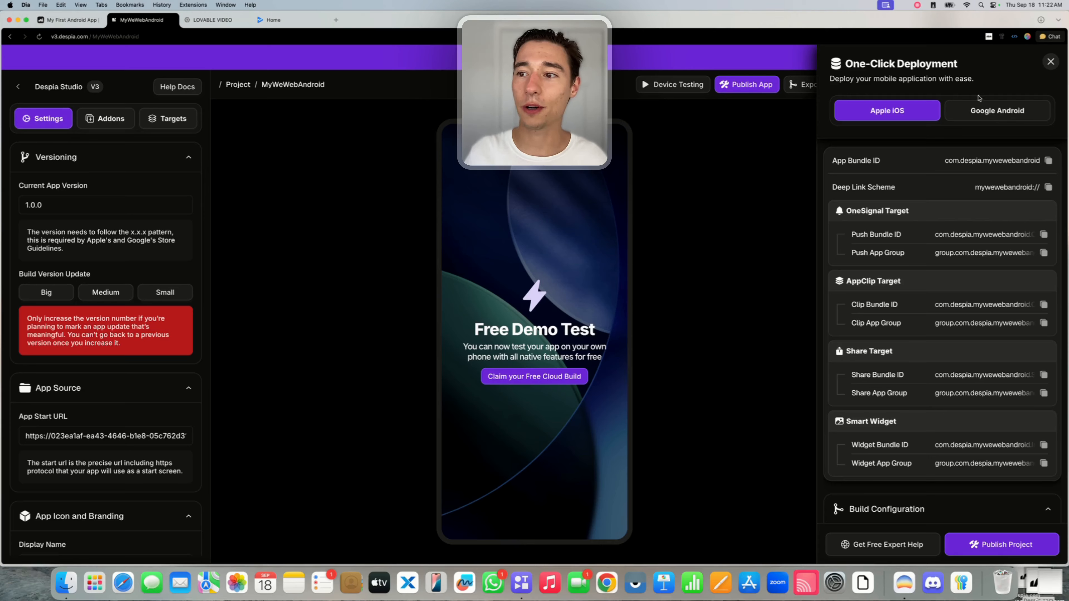
{"action": "left_click", "coordinate": [998, 110]}
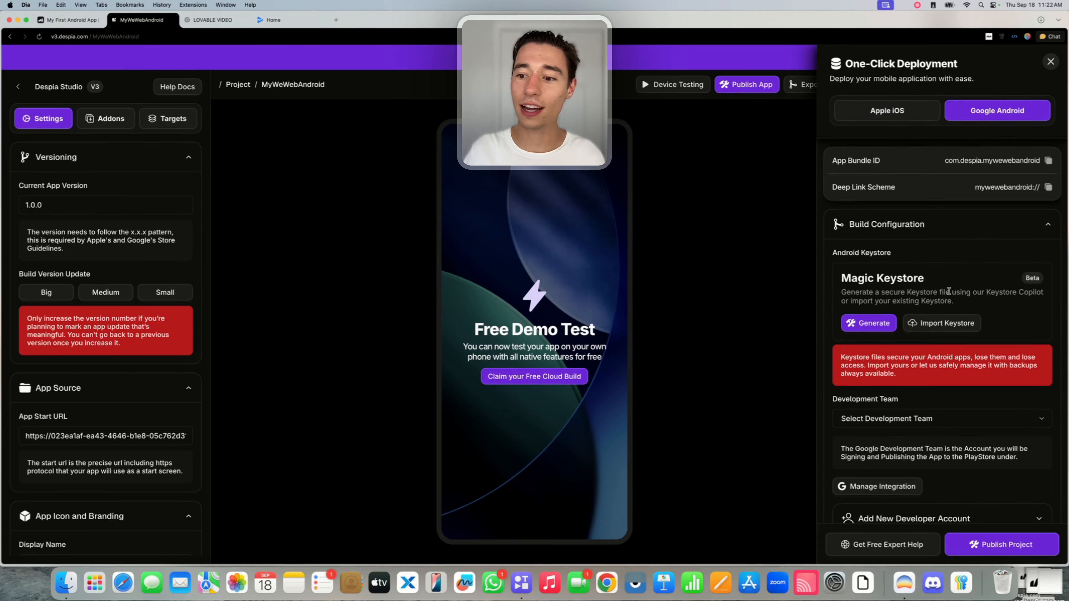
{"action": "left_click", "coordinate": [919, 322]}
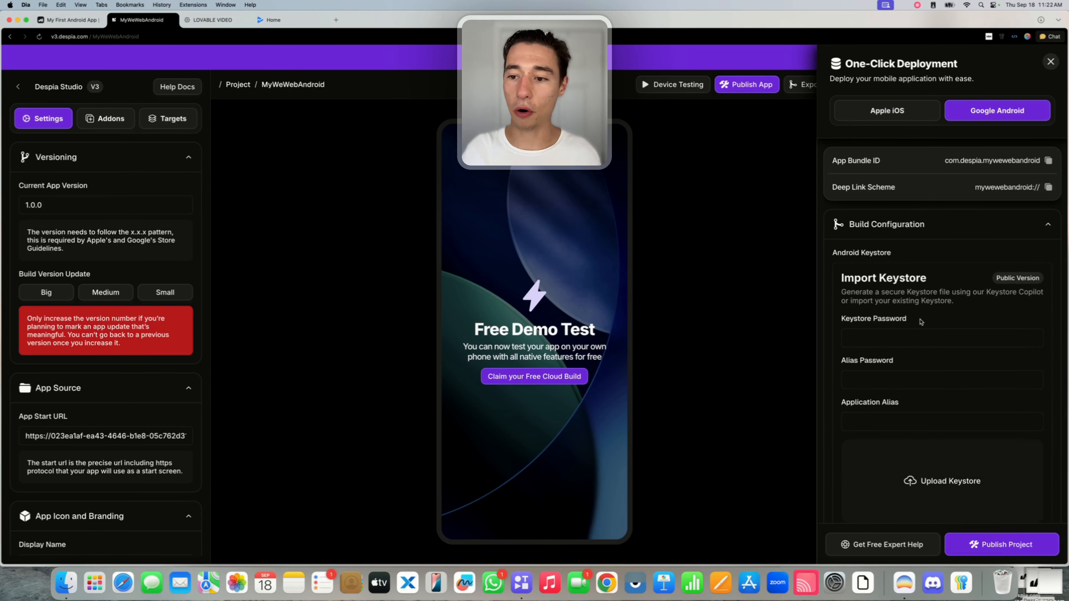
{"action": "scroll", "coordinate": [923, 363], "scroll_direction": "down", "scroll_amount": 1}
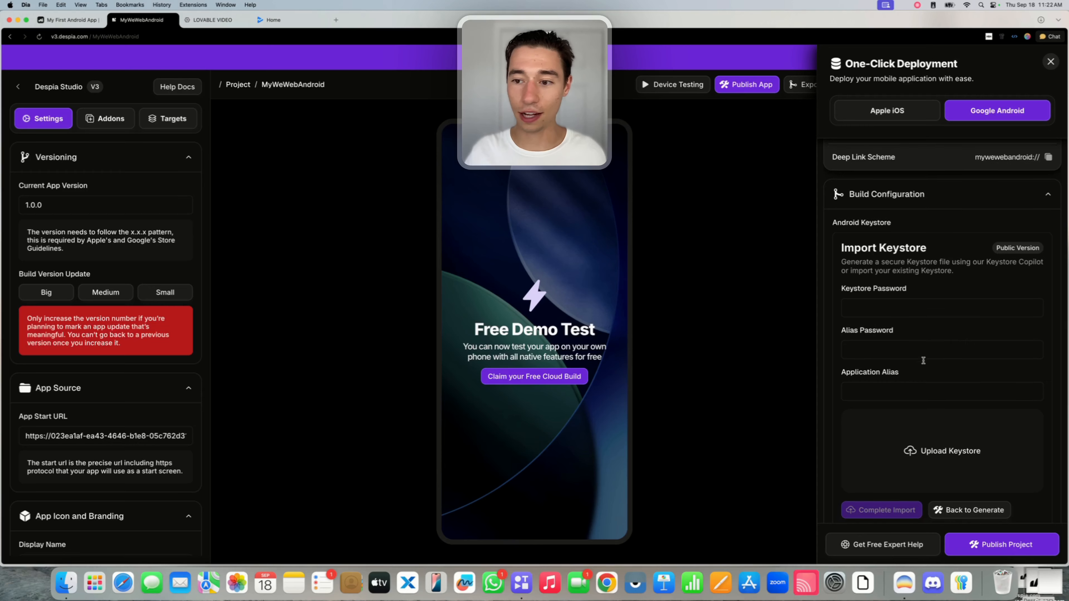
{"action": "scroll", "coordinate": [924, 363], "scroll_direction": "down", "scroll_amount": 1}
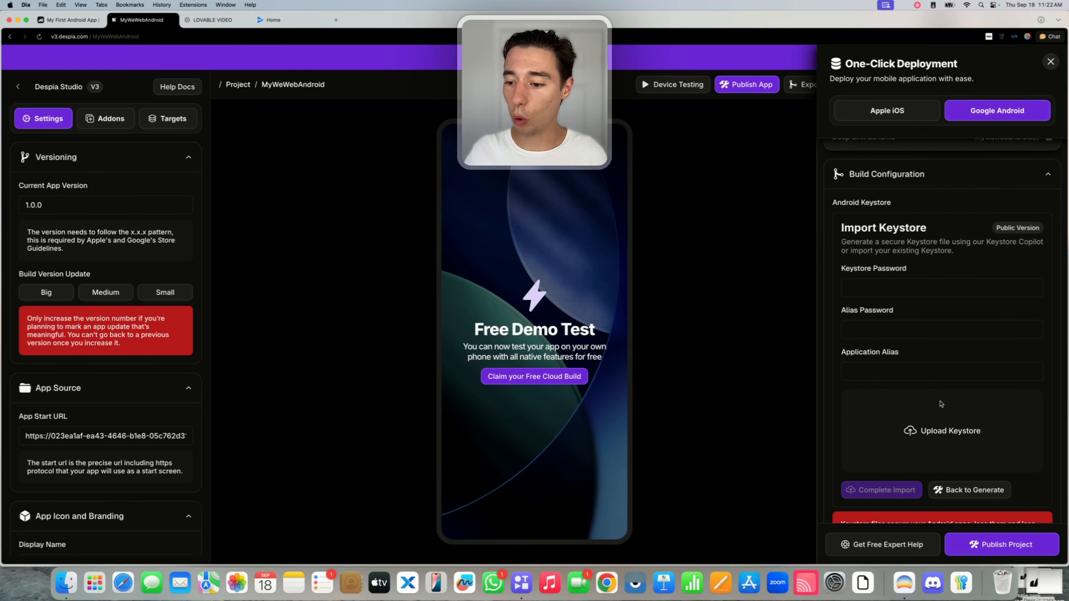
{"action": "left_click", "coordinate": [972, 490]}
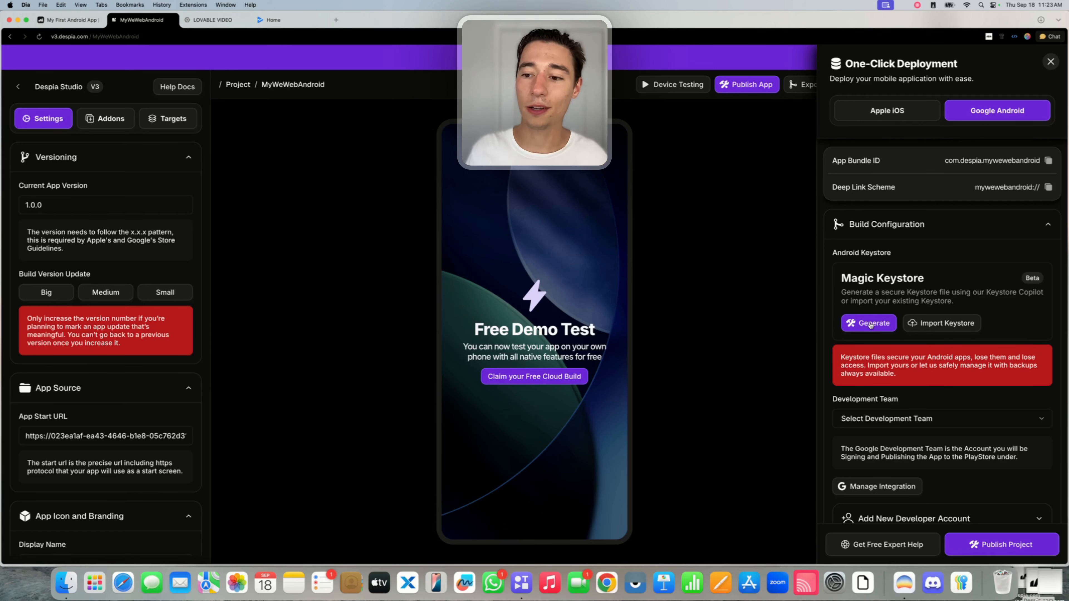
Generate the mywewebandroid.keystore Magic Keystore and export it as a download.
{"action": "left_click", "coordinate": [870, 325]}
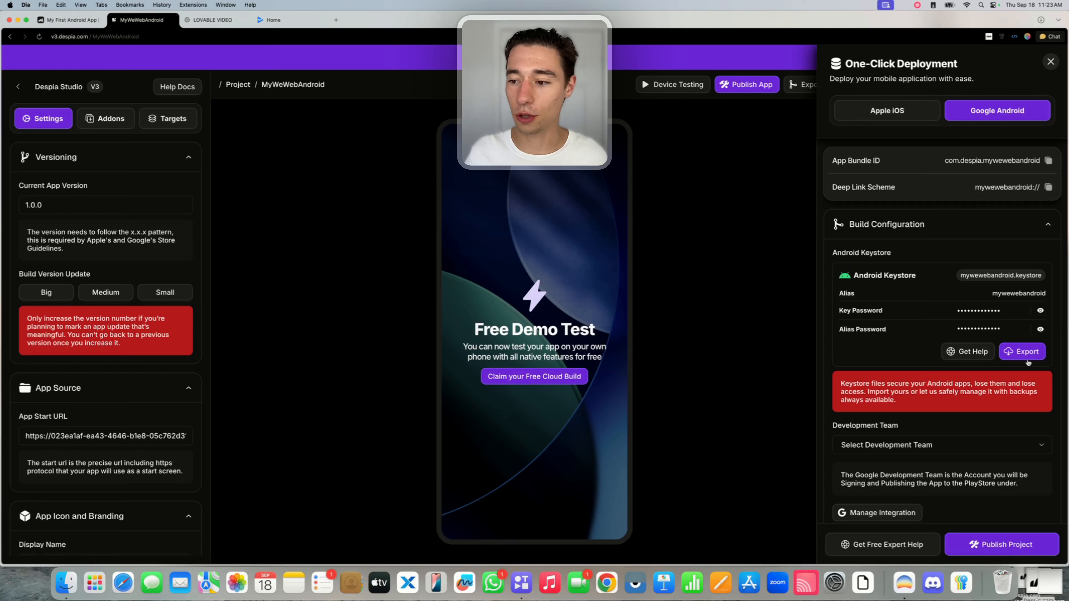
{"action": "left_click", "coordinate": [1020, 354]}
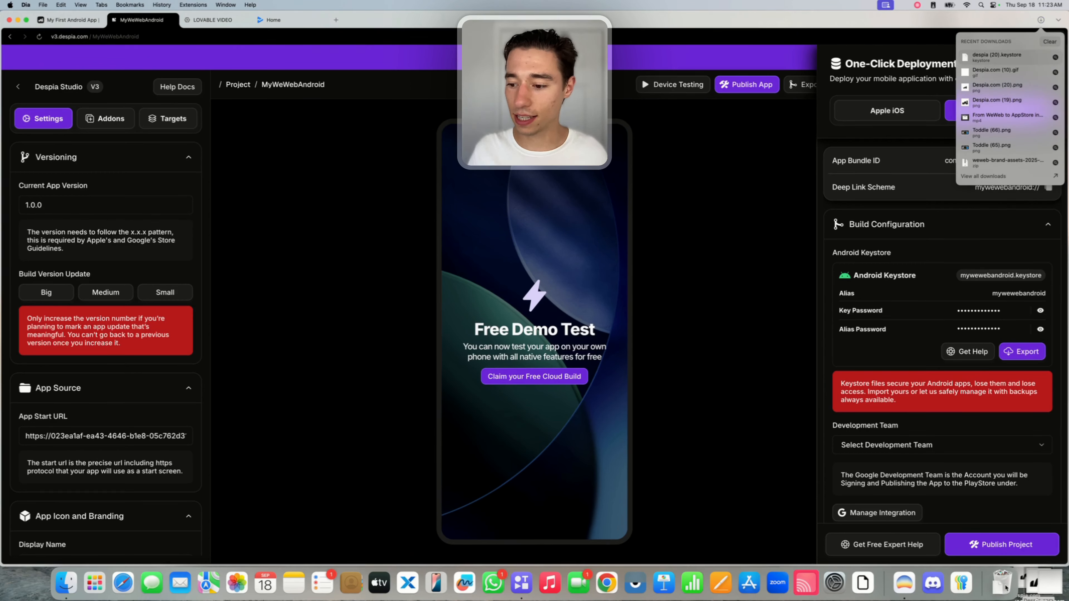
{"action": "left_click_drag", "start_coordinate": [1001, 58], "coordinate": [911, 89]}
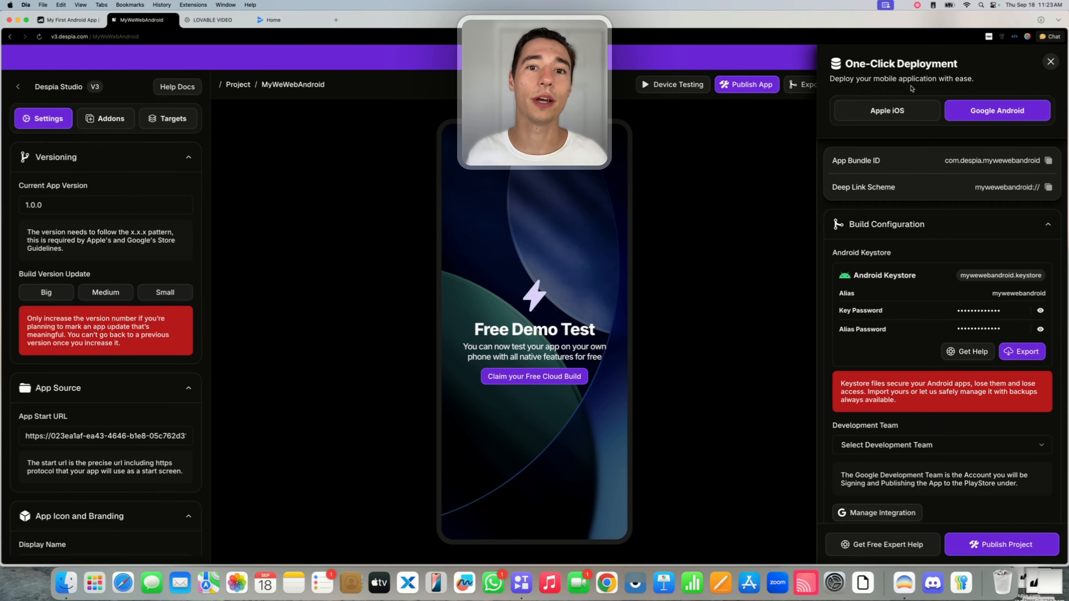
{"action": "scroll", "coordinate": [894, 300], "scroll_direction": "down", "scroll_amount": 2}
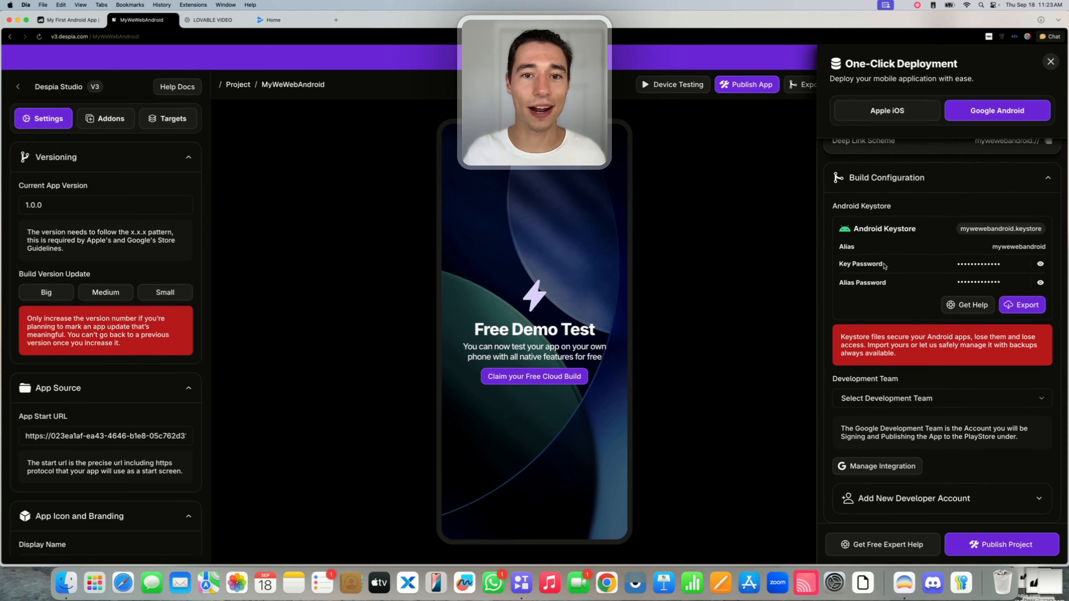
Export the mywewebandroid.keystore again, checking the Development Team list without choosing a team.
{"action": "left_click", "coordinate": [888, 400]}
{"action": "left_click", "coordinate": [904, 380]}
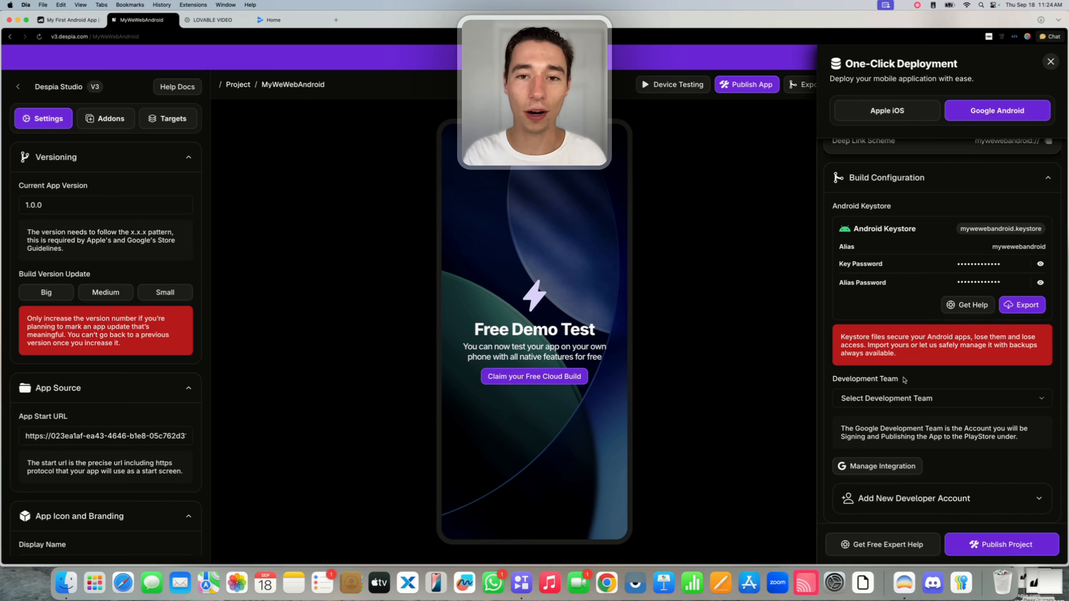
{"action": "left_click", "coordinate": [1016, 304]}
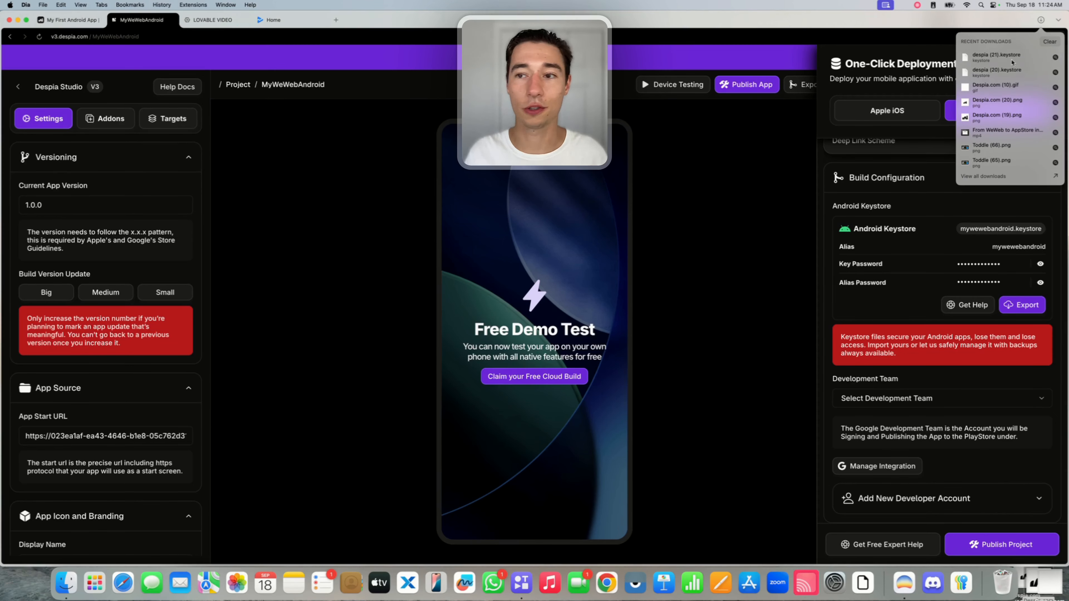
{"action": "left_click", "coordinate": [907, 206]}
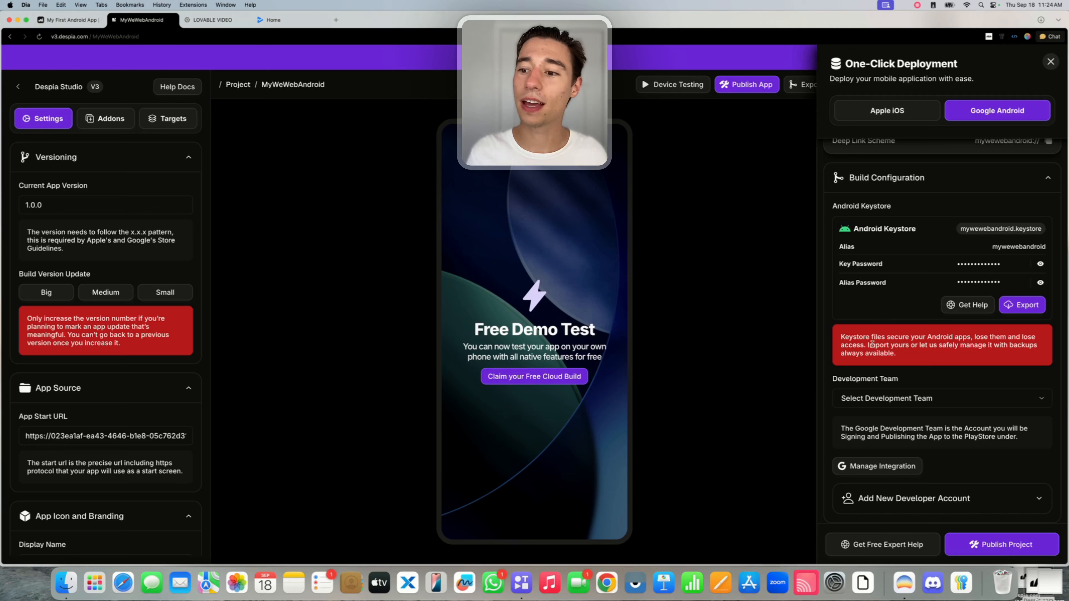
{"action": "left_click", "coordinate": [866, 398]}
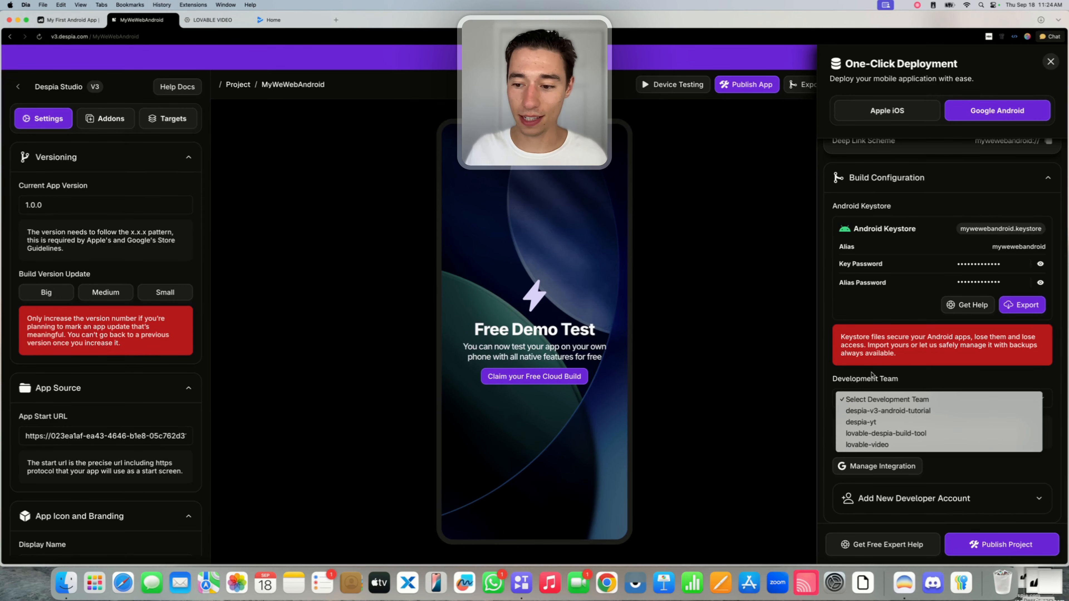
{"action": "left_click", "coordinate": [911, 376]}
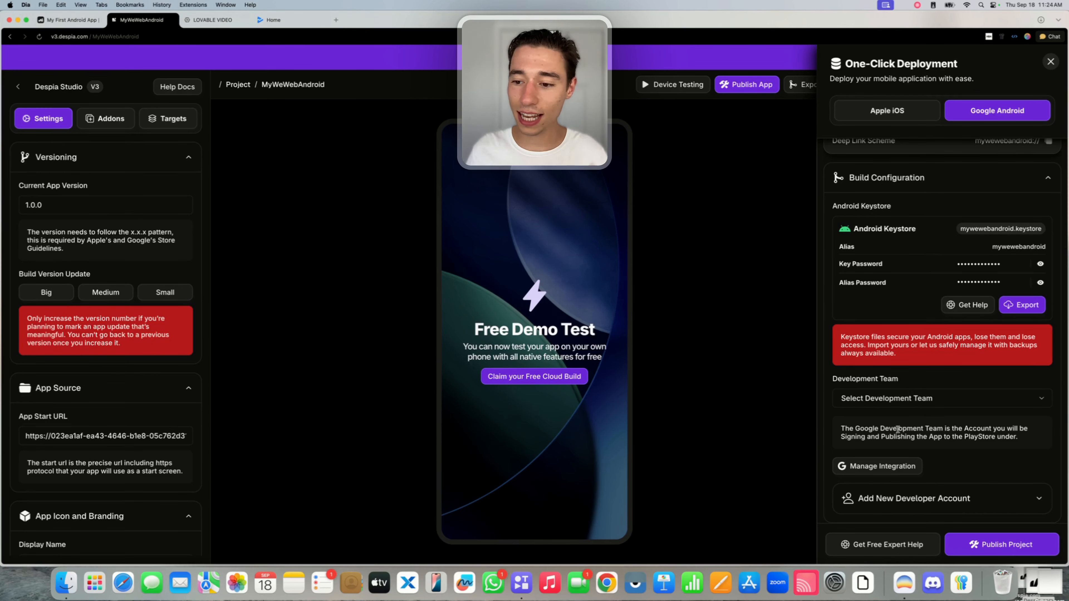
{"action": "left_click", "coordinate": [898, 402]}
{"action": "left_click", "coordinate": [907, 369]}
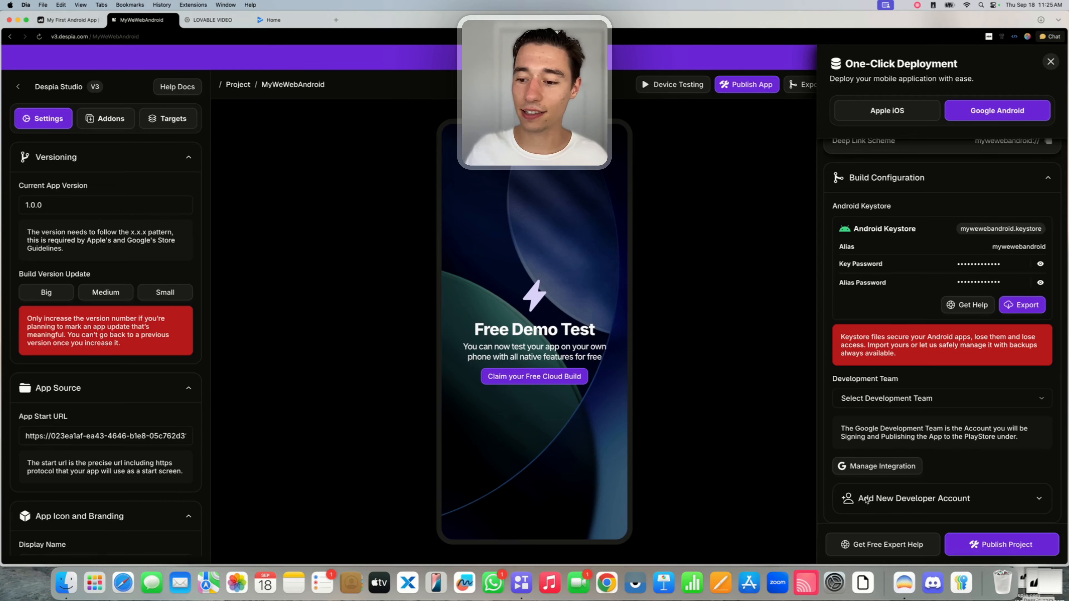
Expand Add New Developer Account to view Upload JSON, then switch to the LOVABLE VIDEO Cloud tab.
{"action": "left_click", "coordinate": [896, 500]}
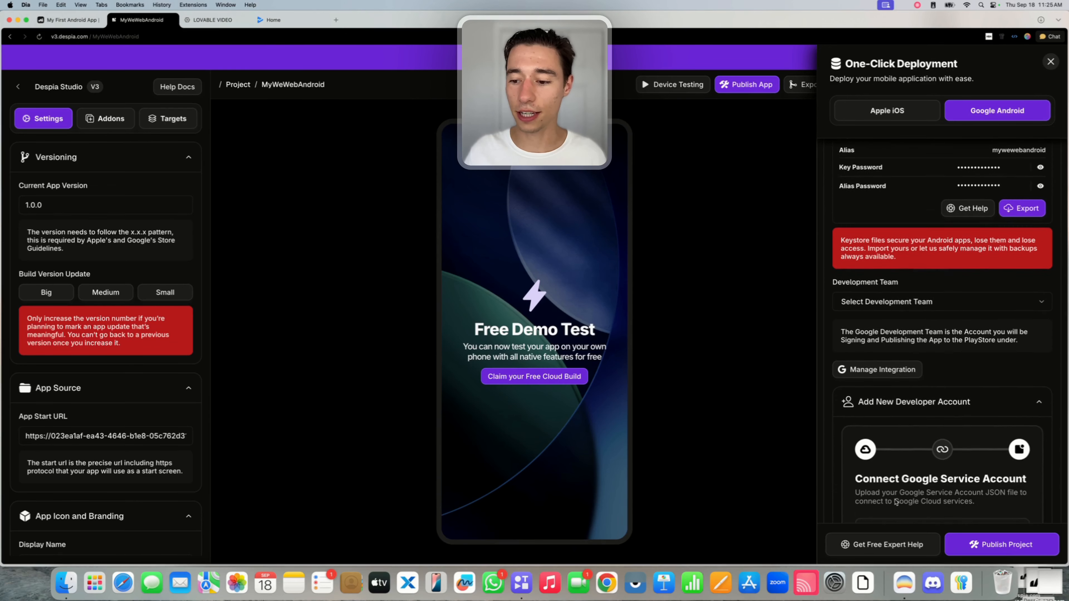
{"action": "scroll", "coordinate": [905, 463], "scroll_direction": "down", "scroll_amount": 5}
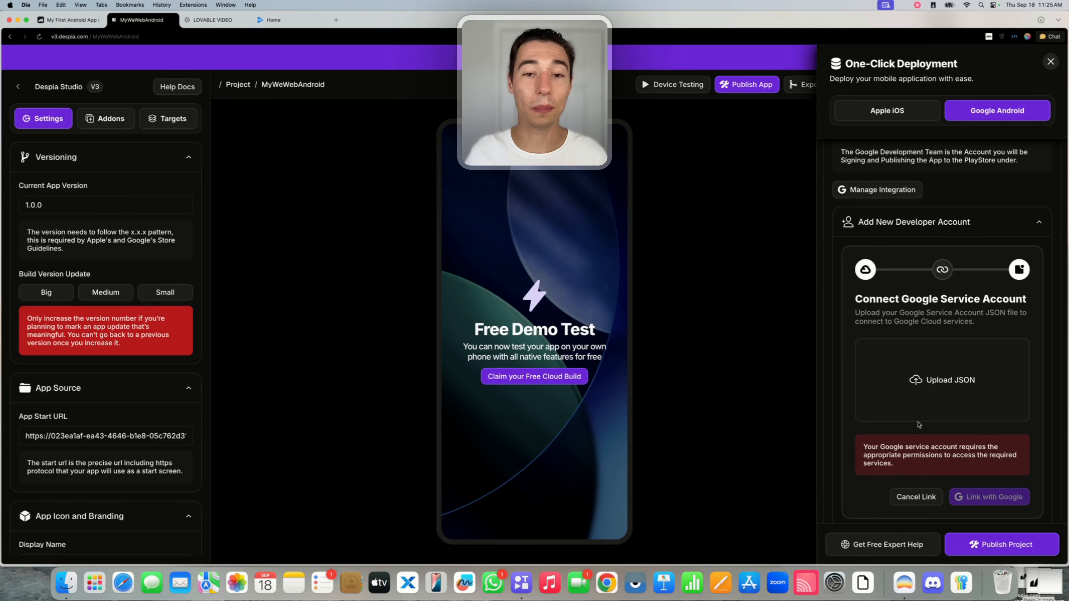
{"action": "scroll", "coordinate": [919, 421], "scroll_direction": "down", "scroll_amount": 1}
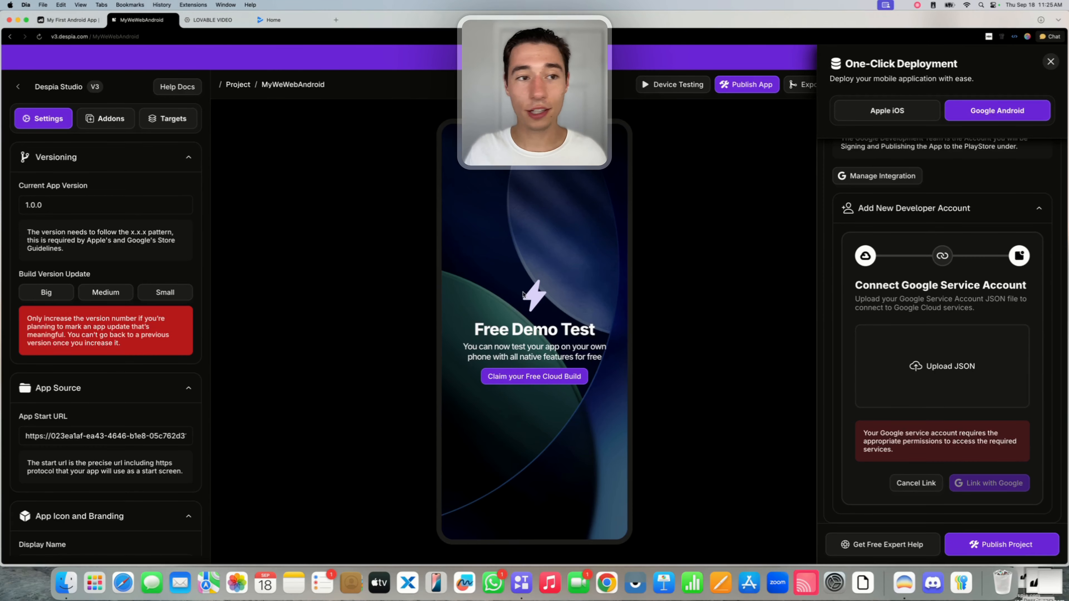
{"action": "left_click", "coordinate": [211, 21]}
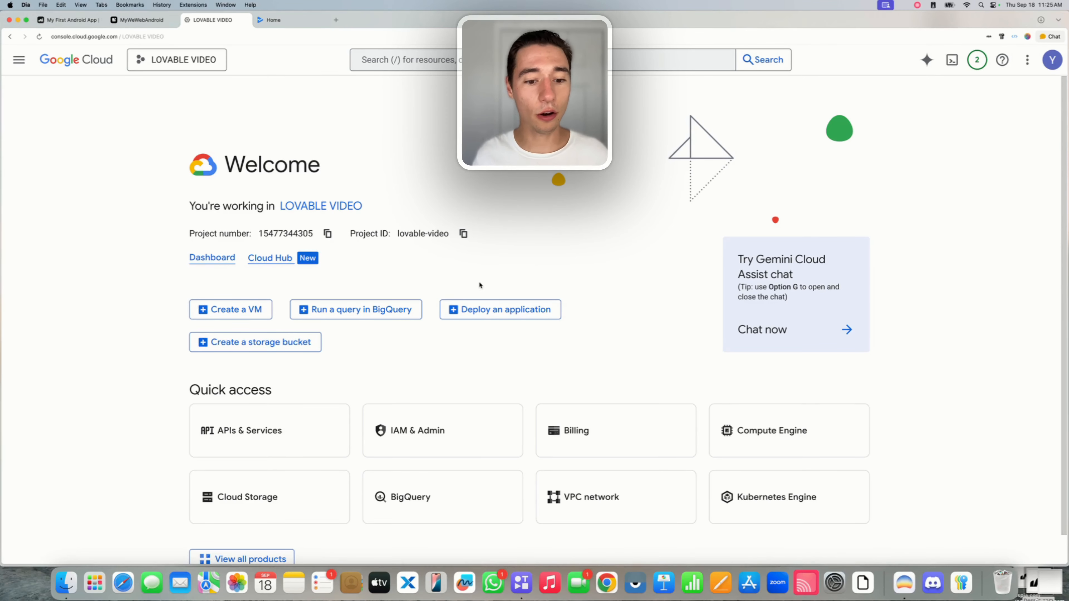
Check LOVABLE VIDEO's service accounts under IAM & Admin, then open the Select a project dialog.
{"action": "left_click", "coordinate": [417, 431]}
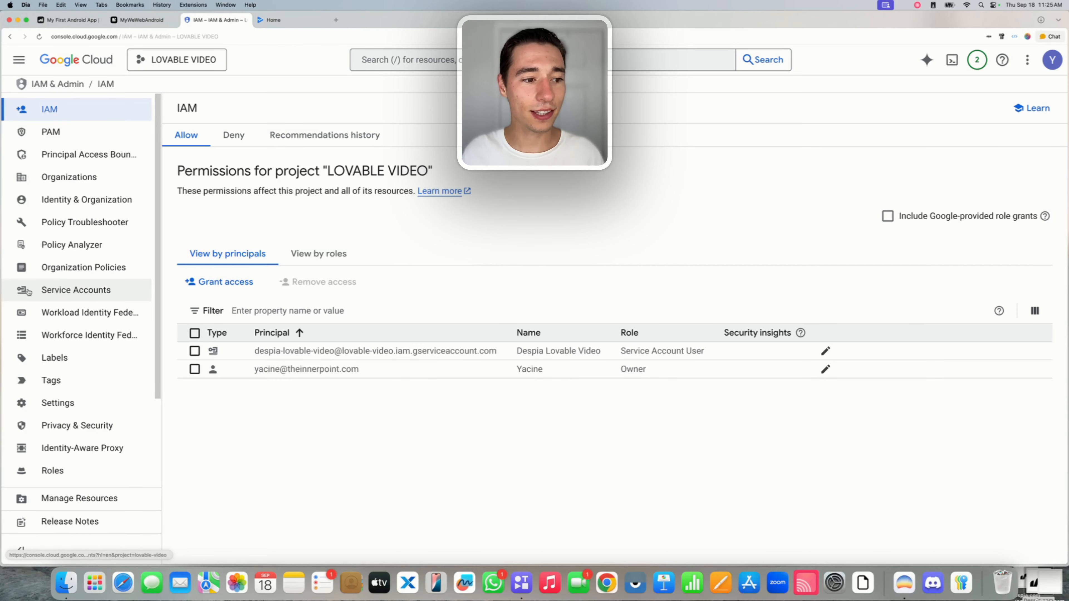
{"action": "left_click", "coordinate": [45, 298]}
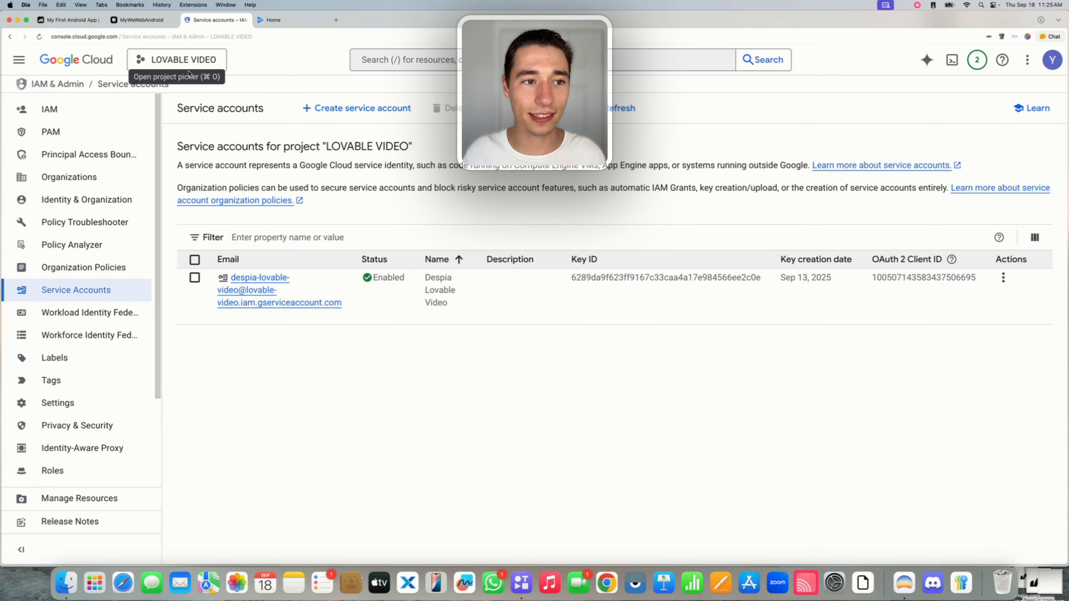
{"action": "left_click", "coordinate": [176, 59]}
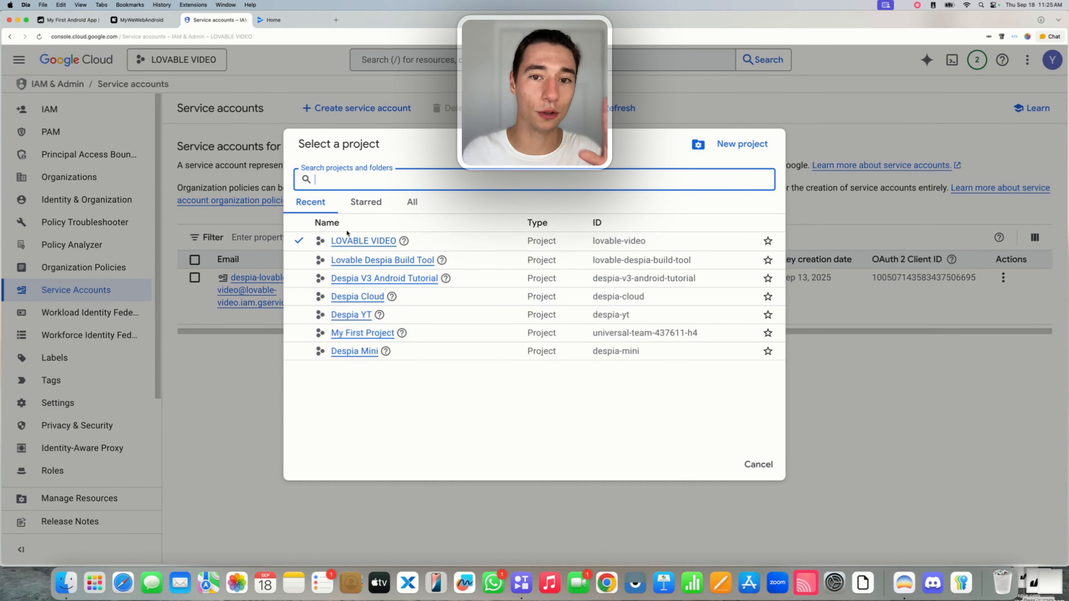
{"action": "left_click", "coordinate": [216, 123]}
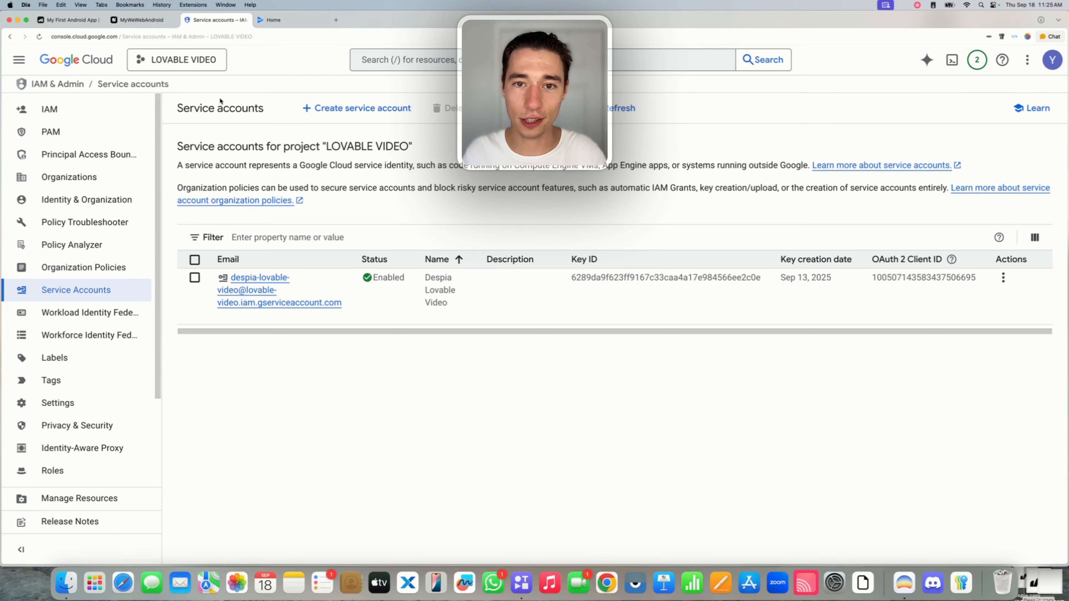
{"action": "left_click", "coordinate": [190, 64]}
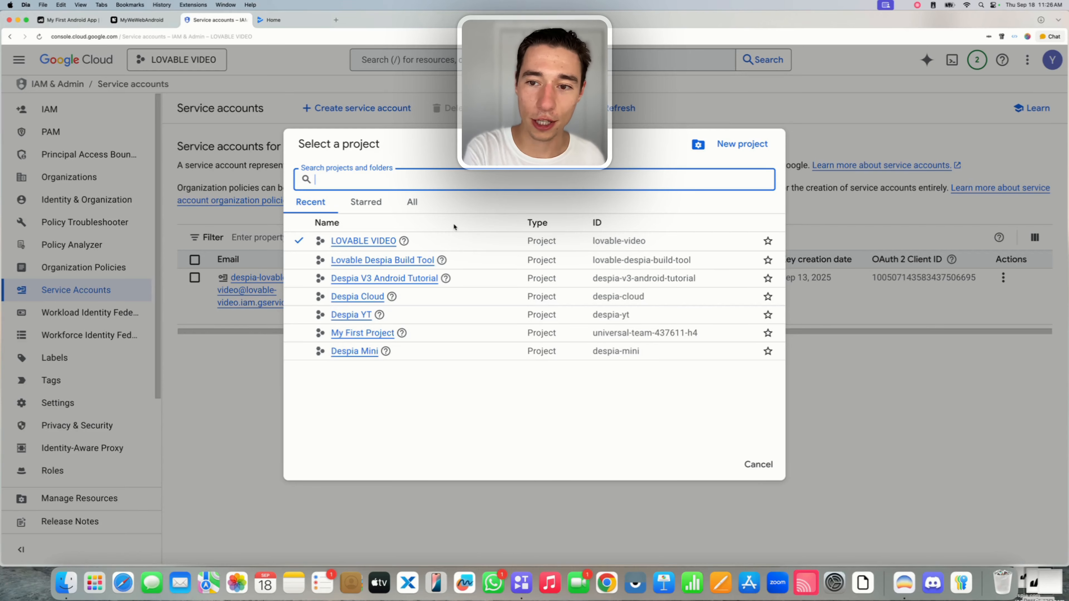
{"action": "left_click", "coordinate": [215, 133]}
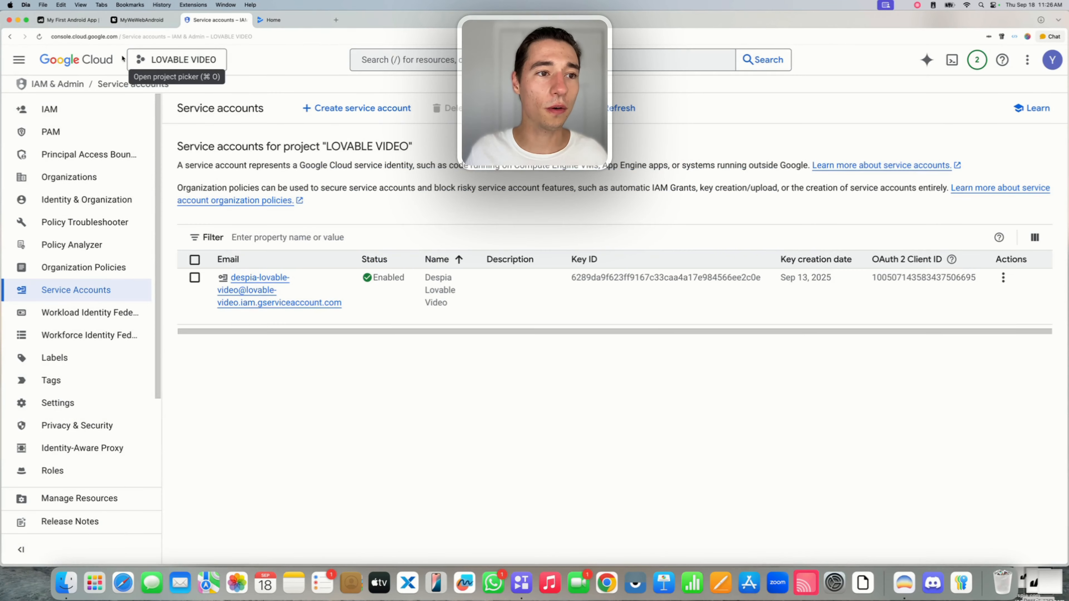
{"action": "left_click", "coordinate": [82, 61]}
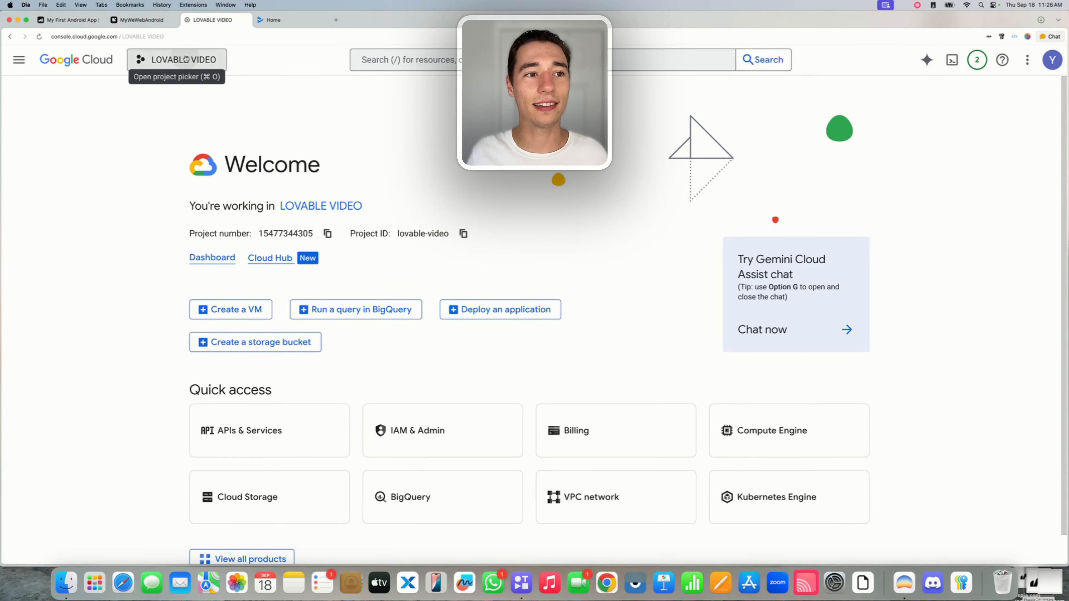
{"action": "left_click", "coordinate": [146, 67]}
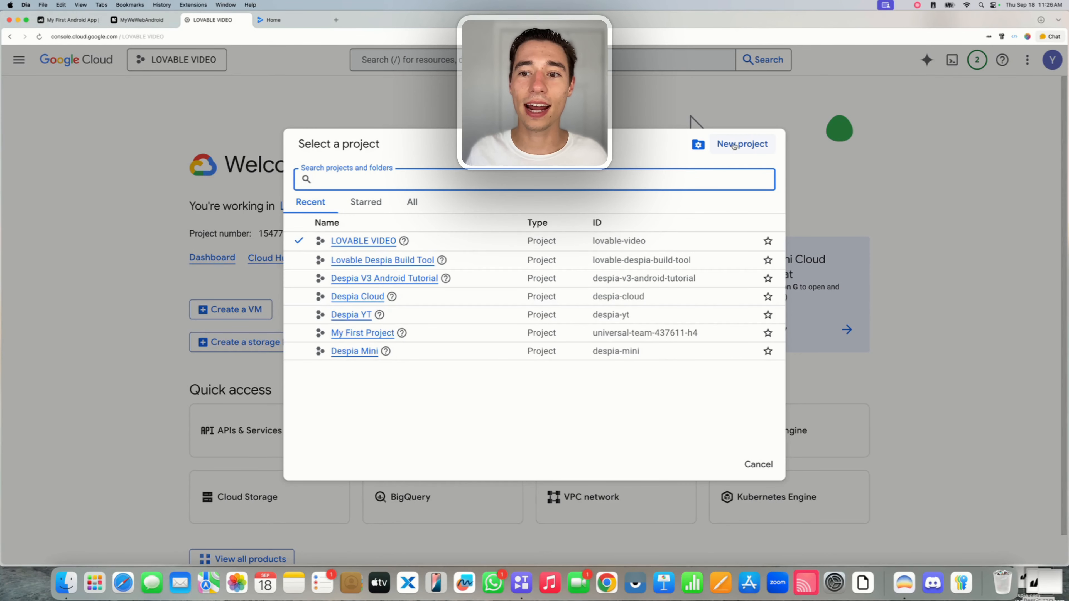
Create the project 'WeWeb Despia' (ID weweb-despia) and make it the active project.
{"action": "left_click", "coordinate": [751, 146]}
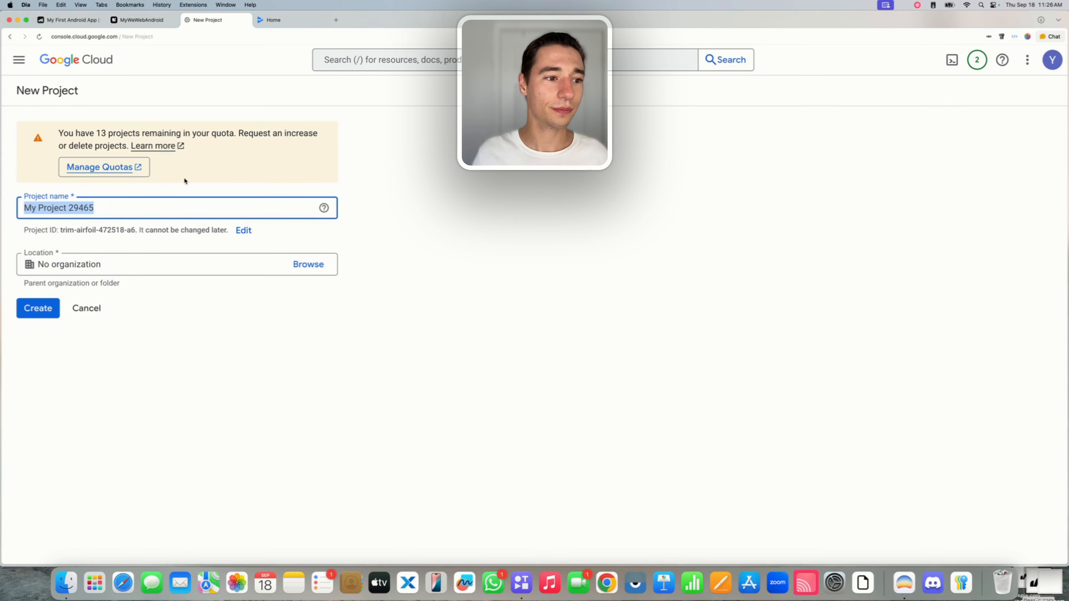
{"action": "key", "text": "BackSpace"}
{"action": "type", "text": "WeWe"}
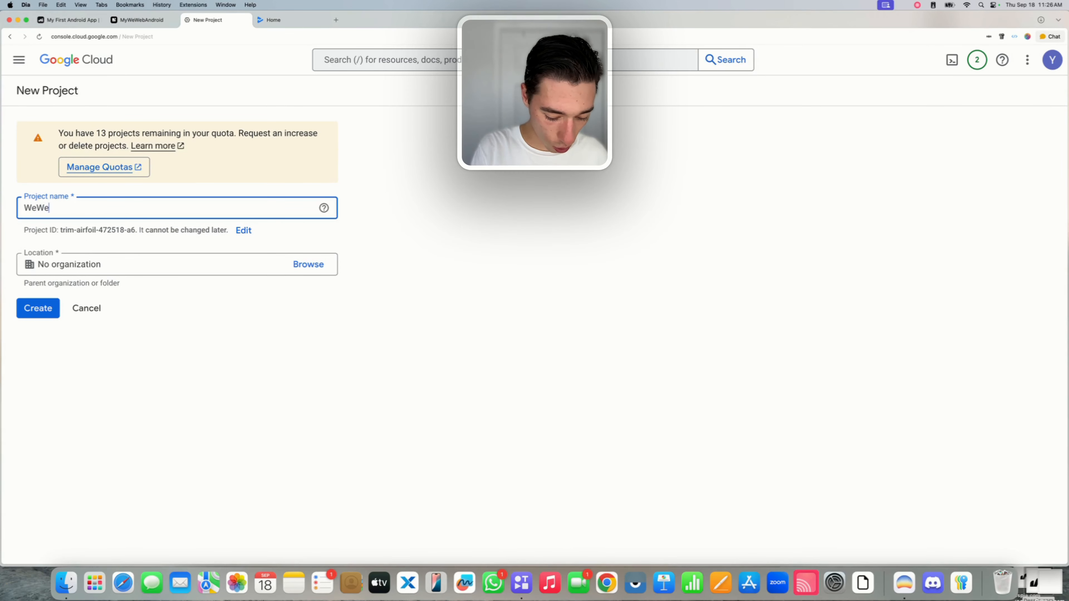
{"action": "type", "text": "b Despia"}
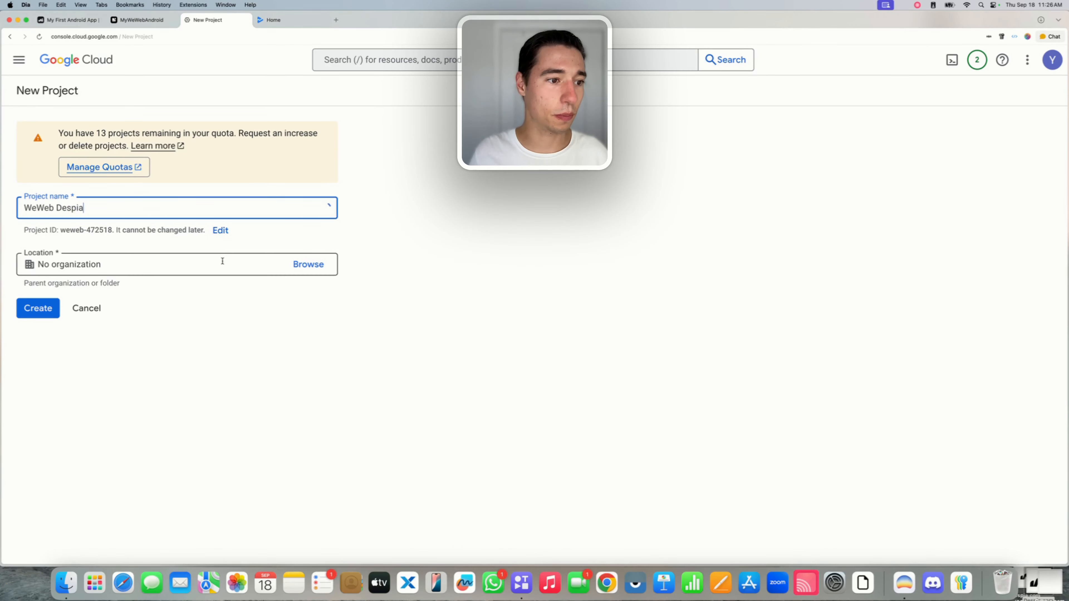
{"action": "left_click", "coordinate": [166, 250]}
{"action": "left_click", "coordinate": [38, 308]}
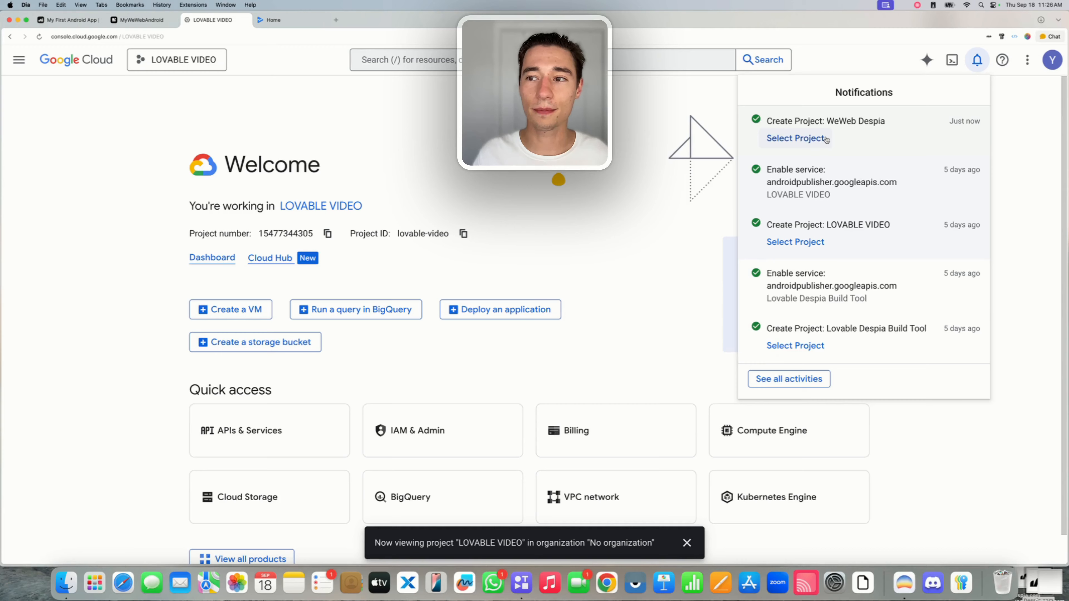
{"action": "left_click", "coordinate": [791, 139]}
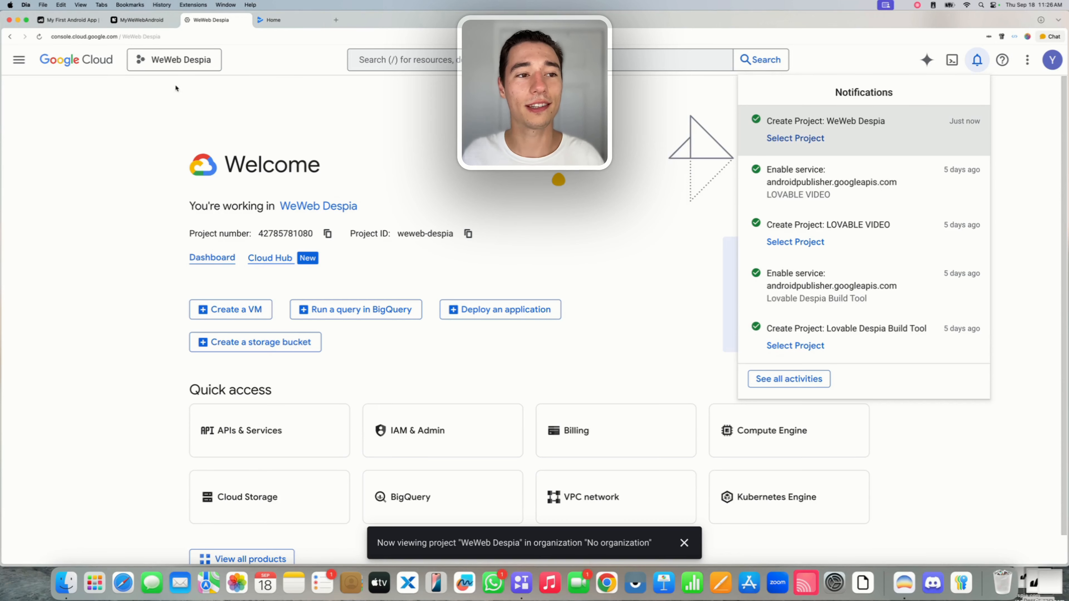
{"action": "left_click", "coordinate": [224, 80]}
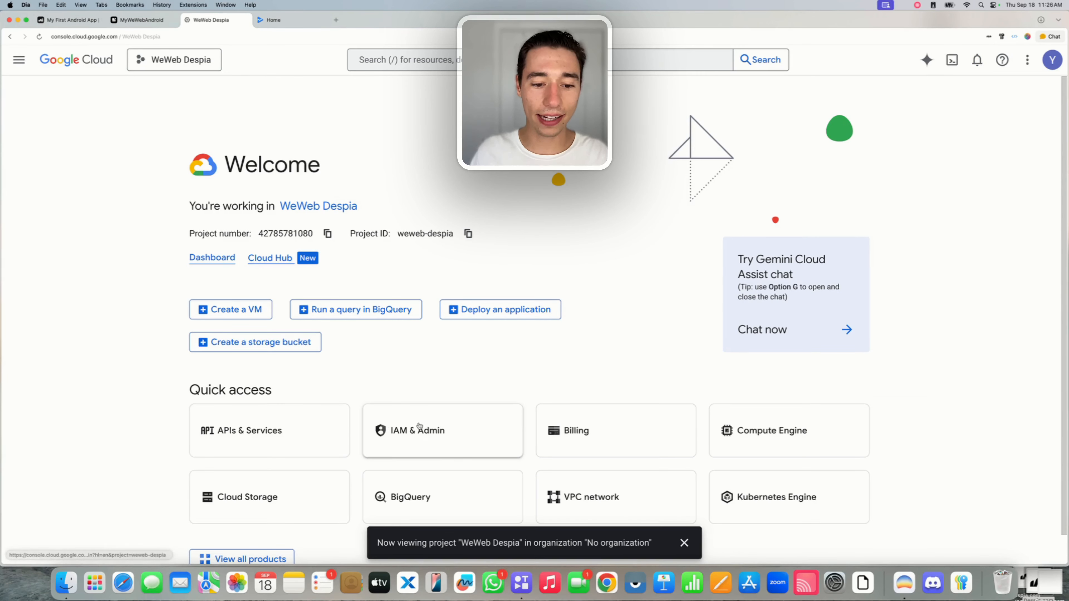
Go to Service Accounts in WeWeb Despia and start a new service account.
{"action": "left_click", "coordinate": [391, 431]}
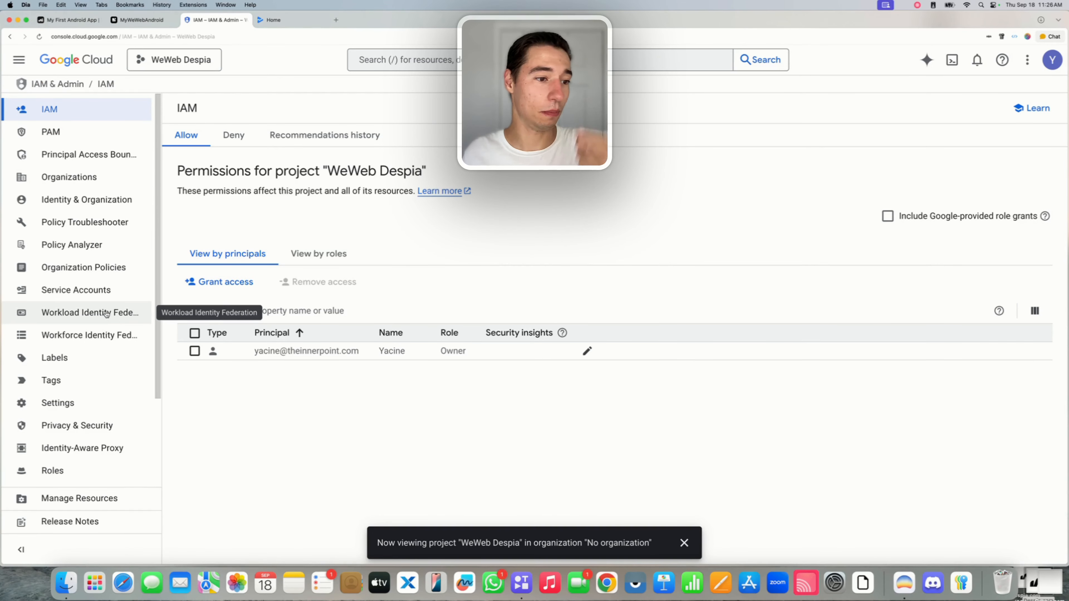
{"action": "left_click", "coordinate": [43, 289]}
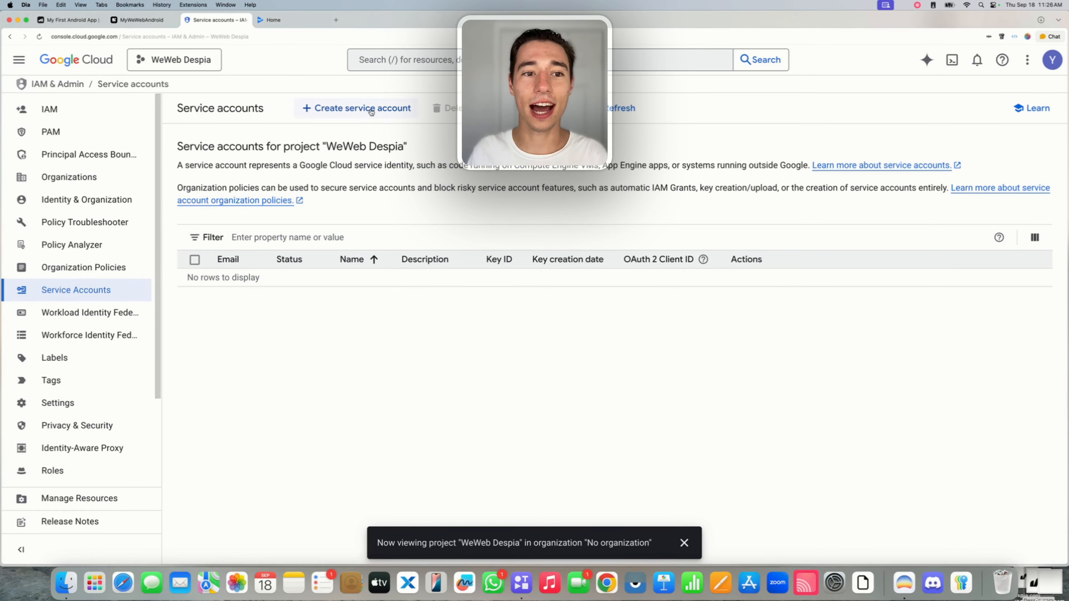
{"action": "left_click", "coordinate": [339, 109]}
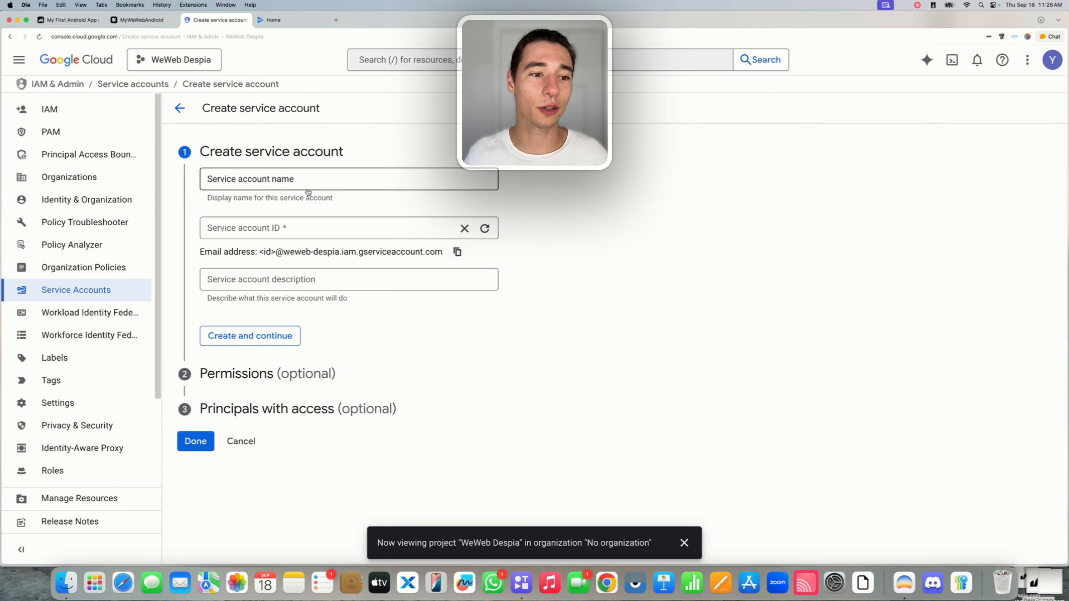
Name the service account 'Despia WeWeb' (ID despia-weweb) and submit with Create and continue.
{"action": "left_click", "coordinate": [258, 181]}
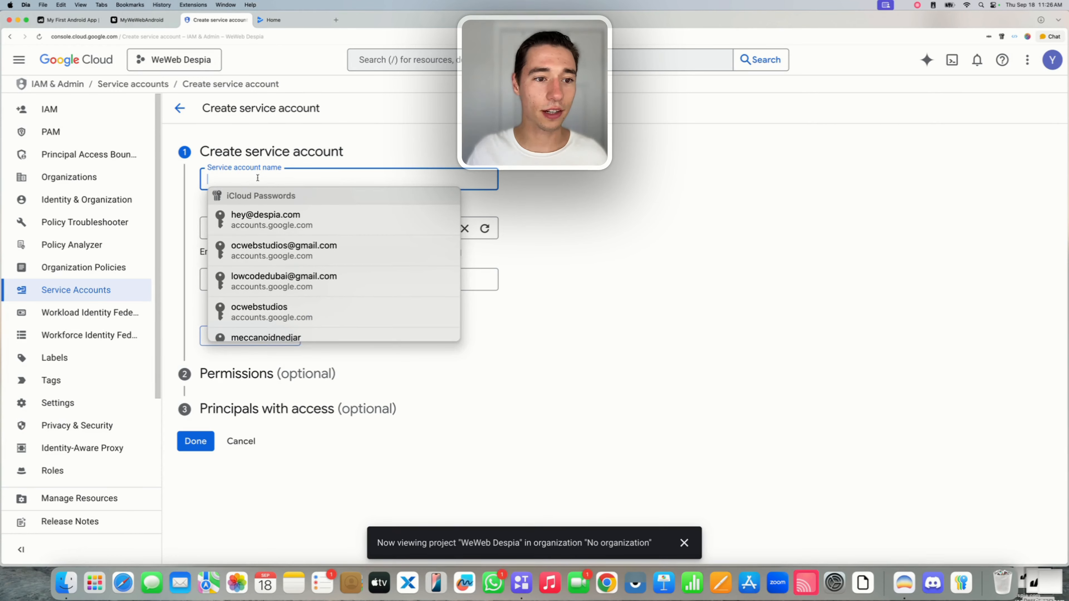
{"action": "type", "text": "Despua"}
{"action": "key", "text": "BackSpace"}
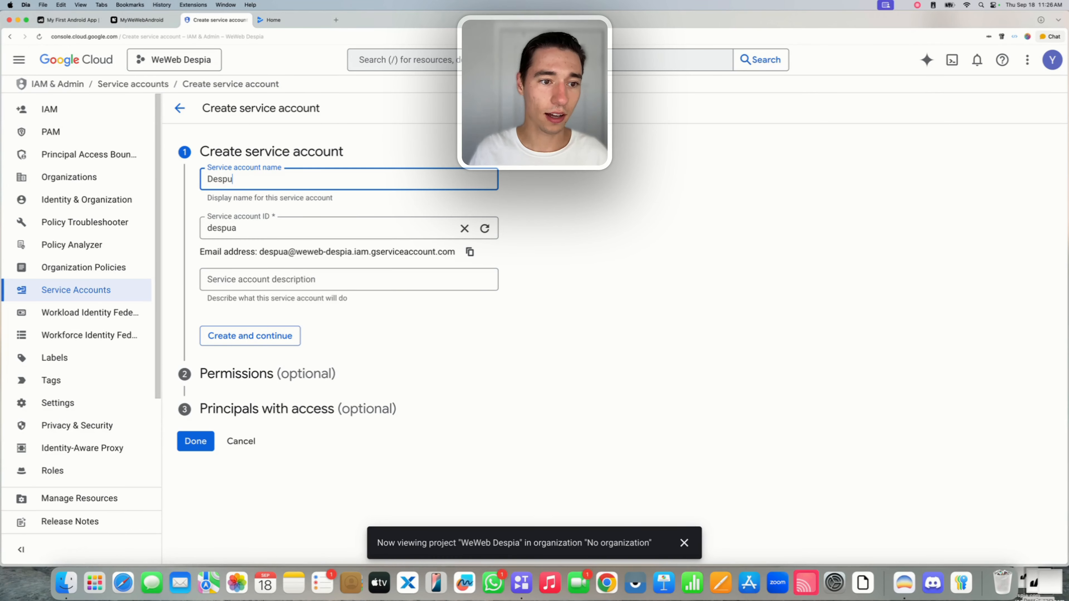
{"action": "key", "text": "BackSpace"}
{"action": "type", "text": "ia WeW"}
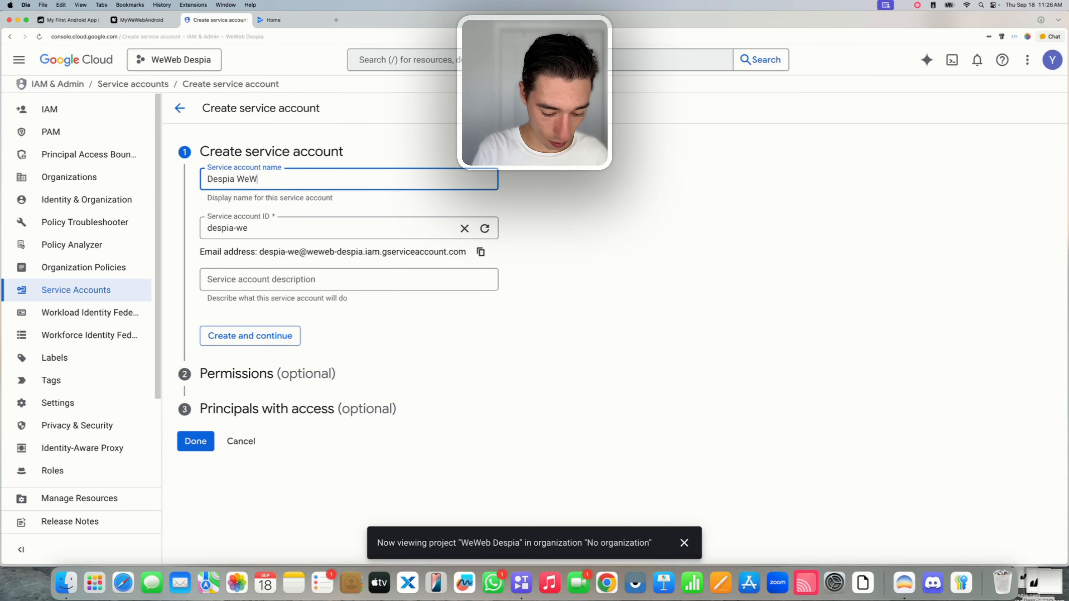
{"action": "type", "text": "eb"}
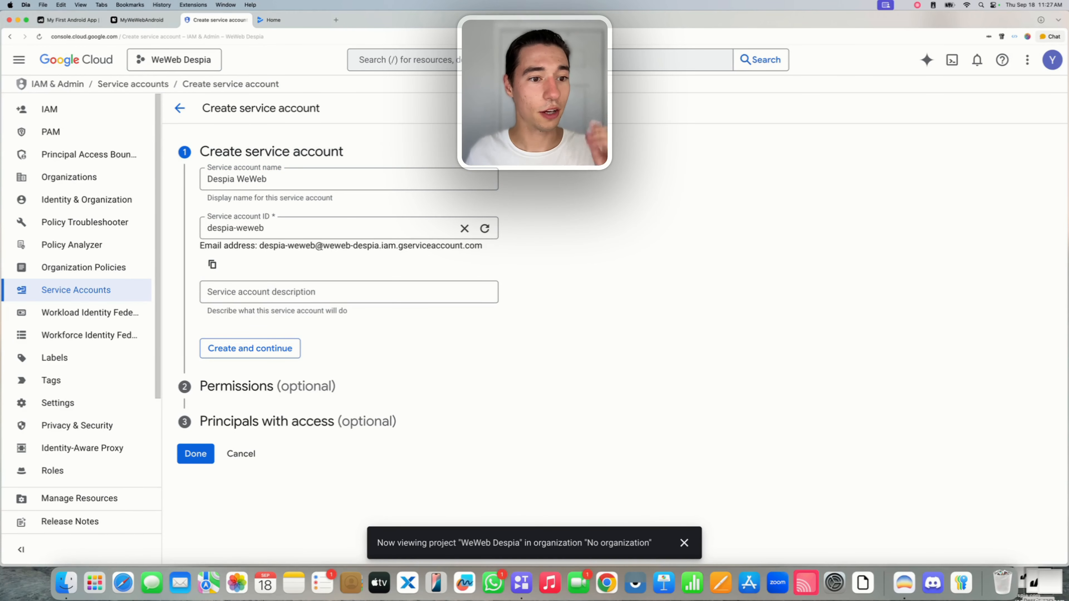
{"action": "left_click", "coordinate": [239, 352]}
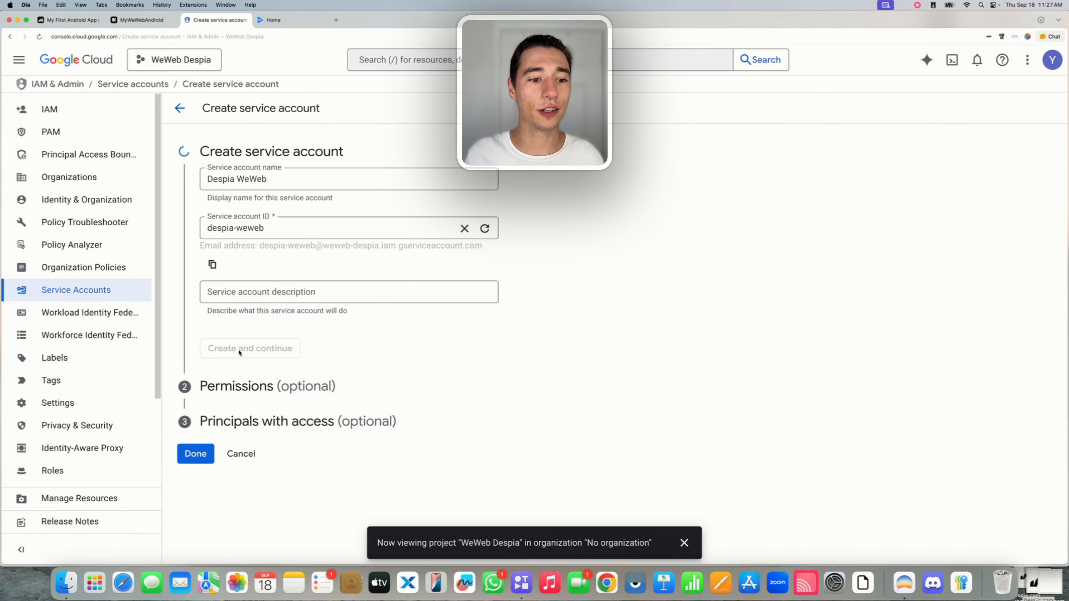
Grant the Despia WeWeb service account the Service Account User role and finish creating it.
{"action": "left_click", "coordinate": [294, 264]}
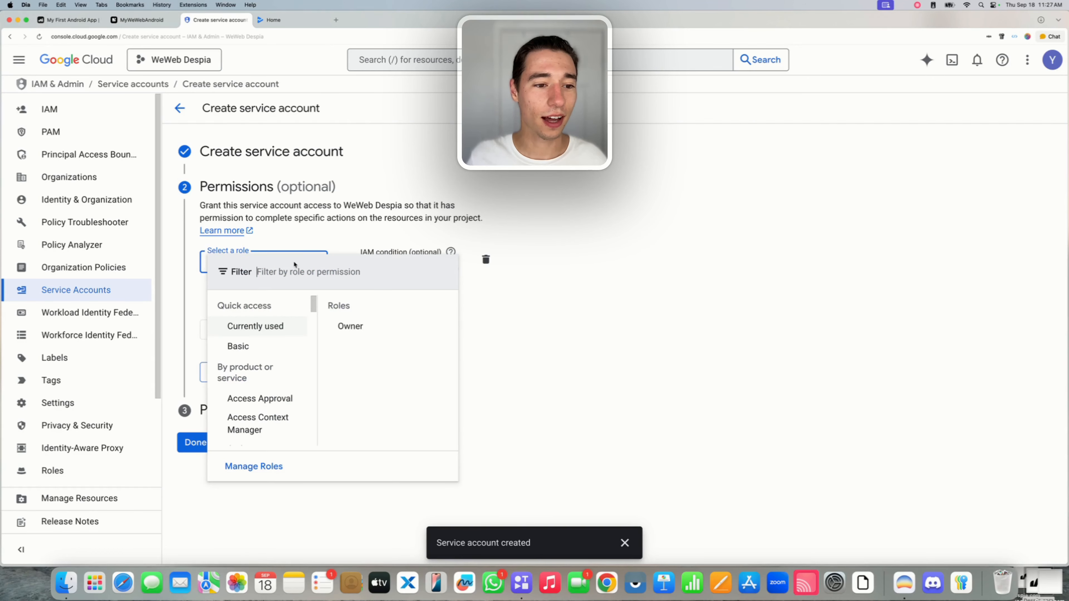
{"action": "type", "text": "Servi"}
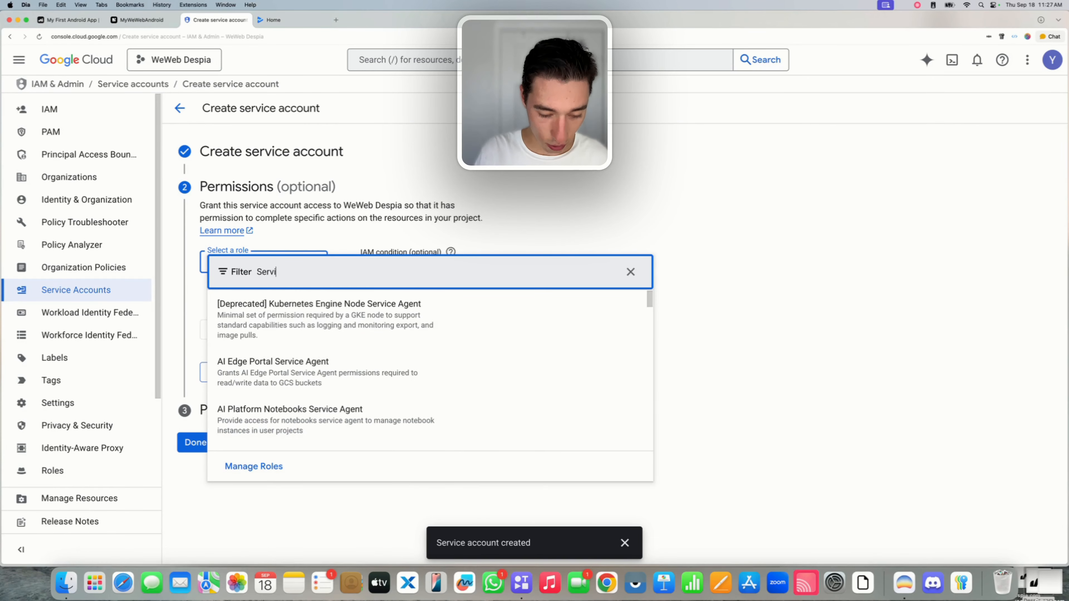
{"action": "type", "text": "ce Account"}
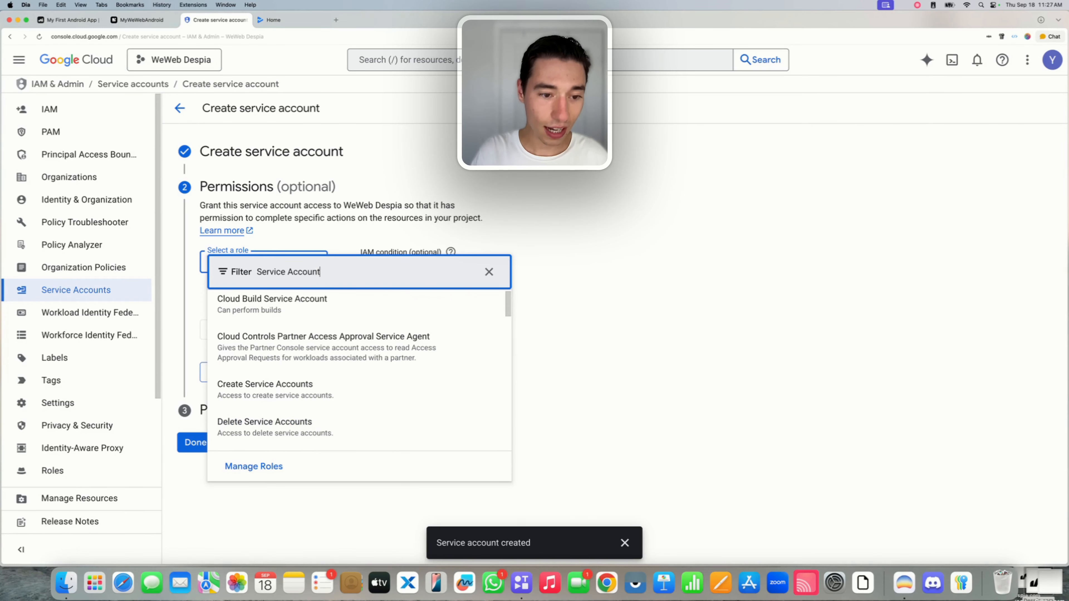
{"action": "type", "text": " User"}
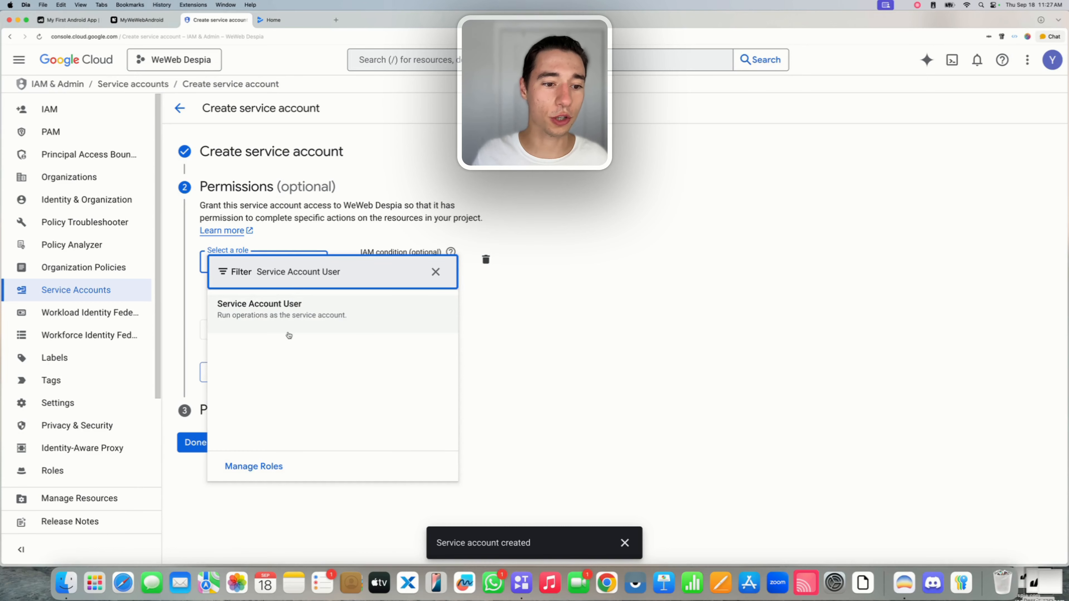
{"action": "left_click", "coordinate": [244, 315]}
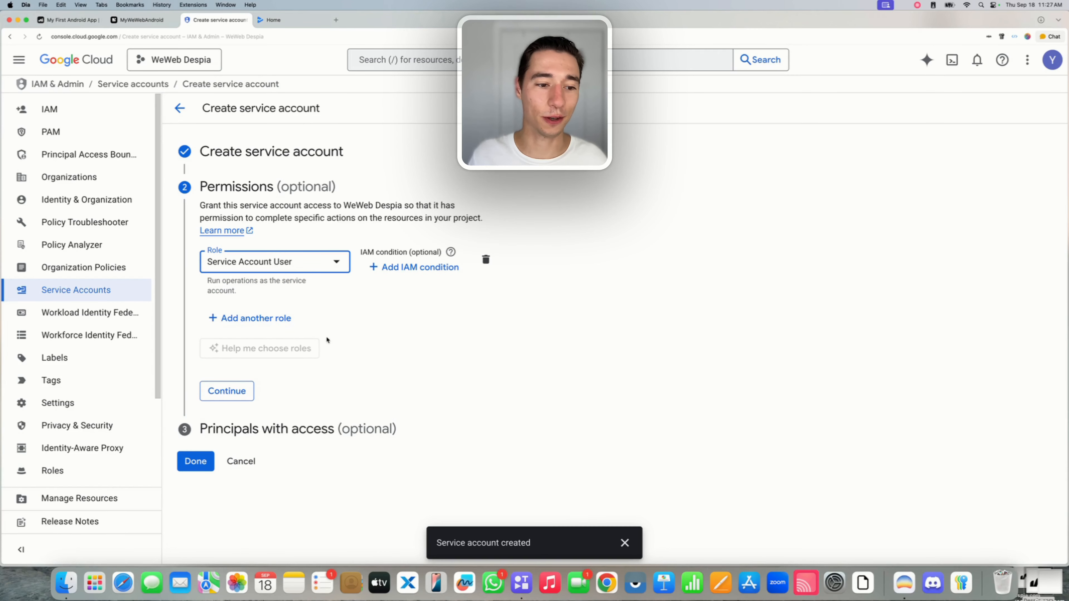
{"action": "left_click", "coordinate": [237, 393]}
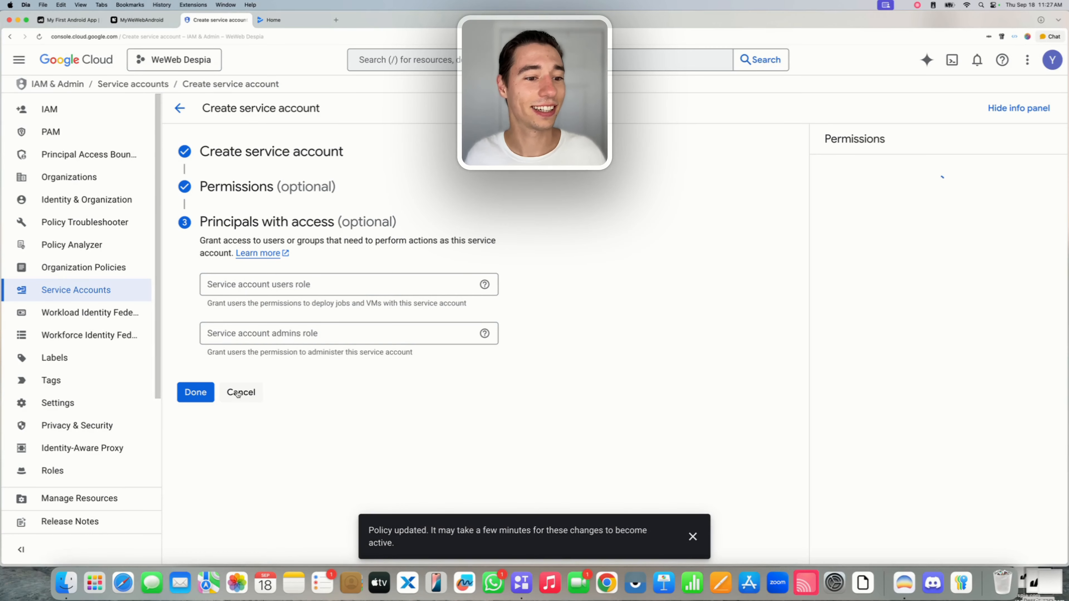
{"action": "left_click", "coordinate": [194, 392]}
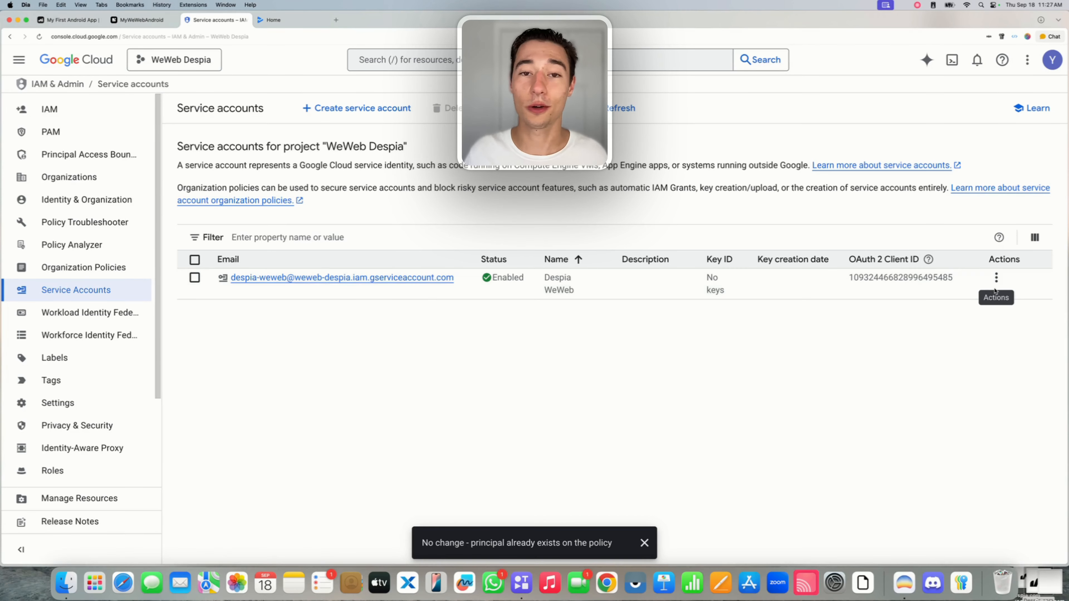
Create a new JSON private key for the Despia WeWeb service account from its Manage keys page.
{"action": "left_click", "coordinate": [995, 277]}
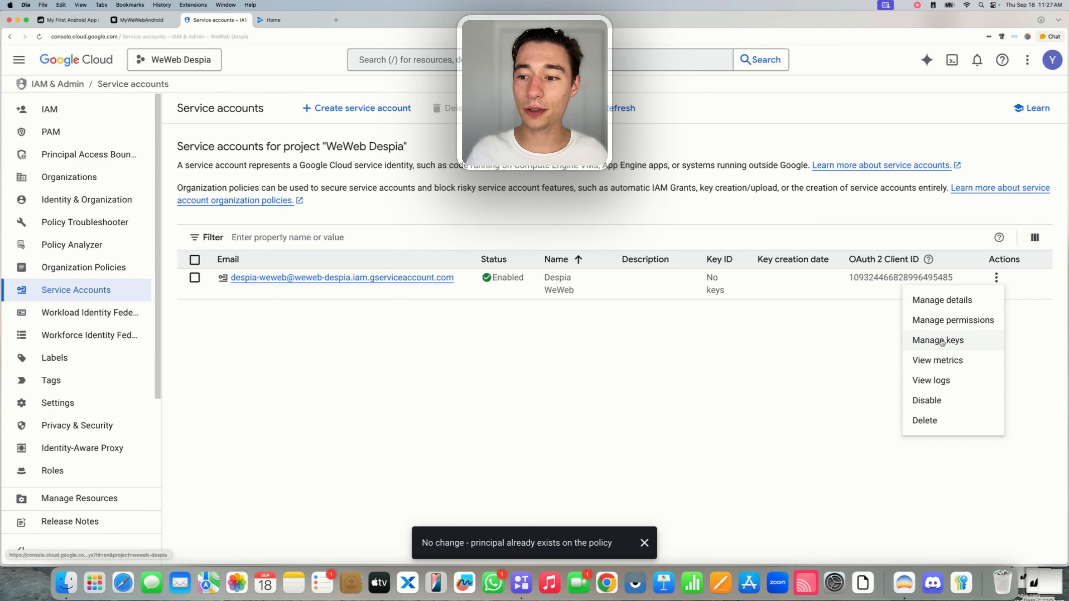
{"action": "left_click", "coordinate": [924, 341]}
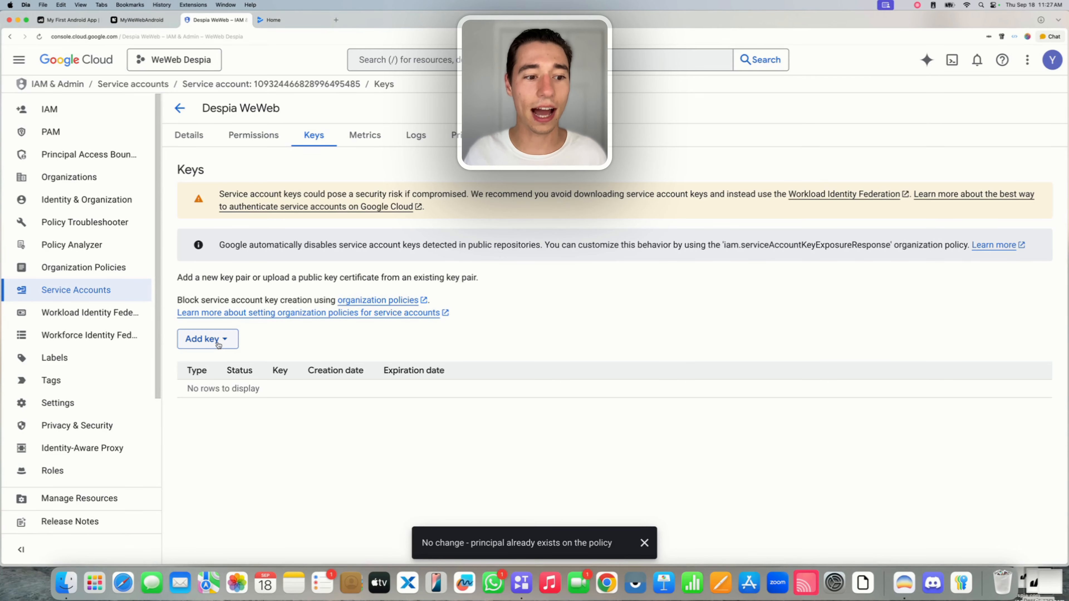
{"action": "left_click", "coordinate": [196, 343]}
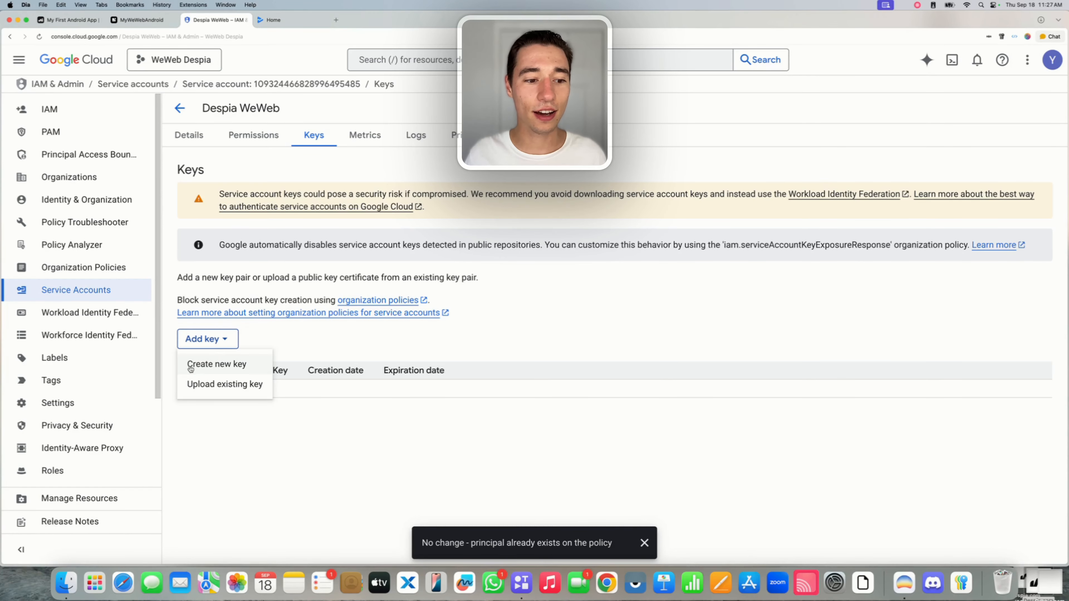
{"action": "left_click", "coordinate": [216, 366]}
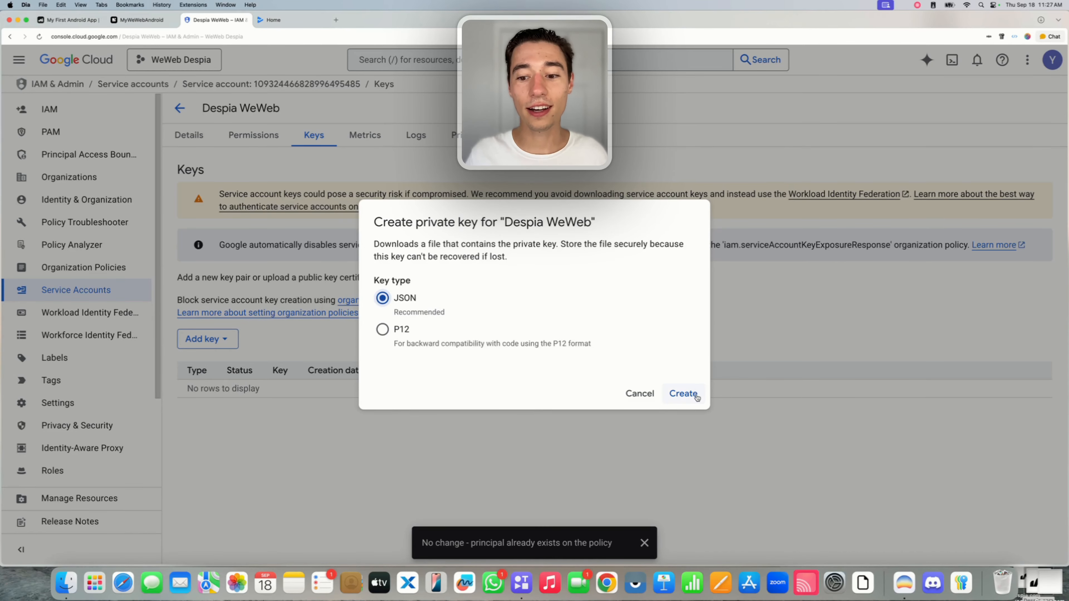
{"action": "left_click", "coordinate": [684, 394]}
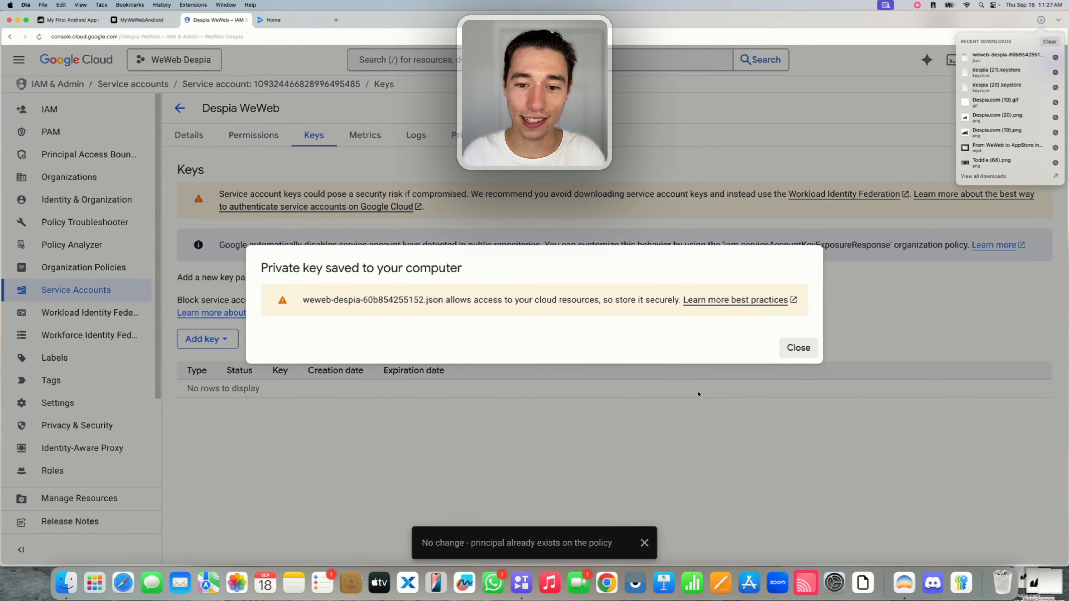
Move the downloaded weweb-despia-60b854255152.json key file to the desktop and dismiss the saved notice.
{"action": "left_click_drag", "start_coordinate": [1011, 62], "coordinate": [1055, 586]}
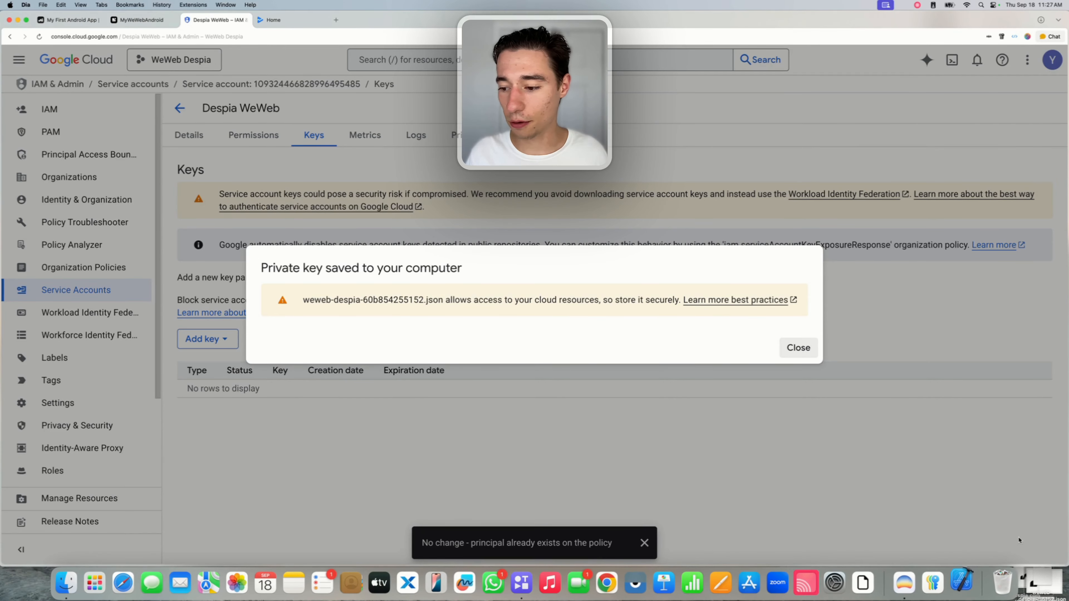
{"action": "left_click", "coordinate": [438, 175]}
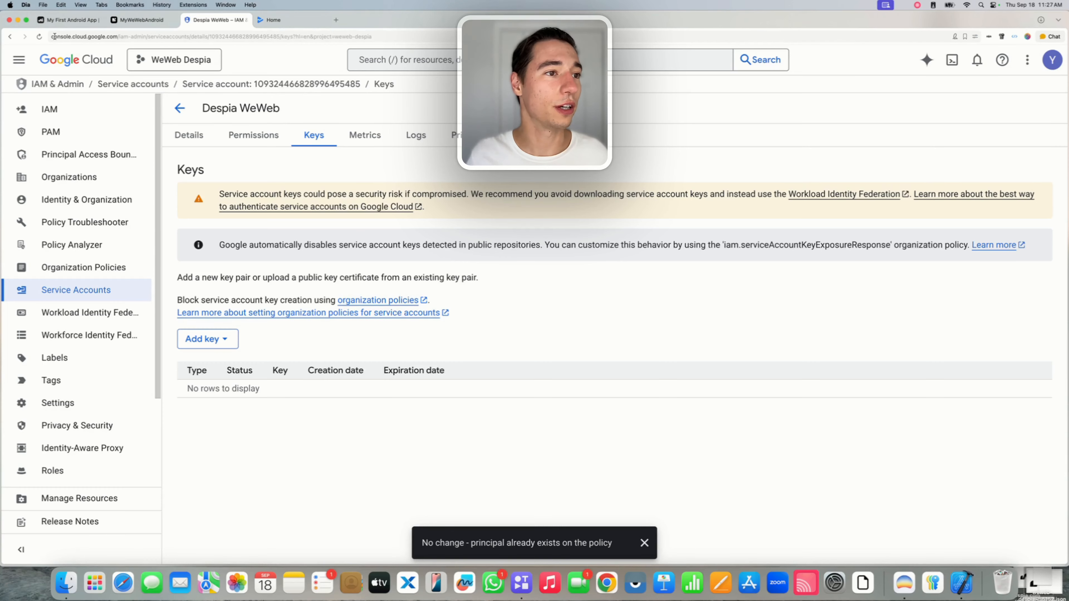
{"action": "right_click", "coordinate": [961, 586]}
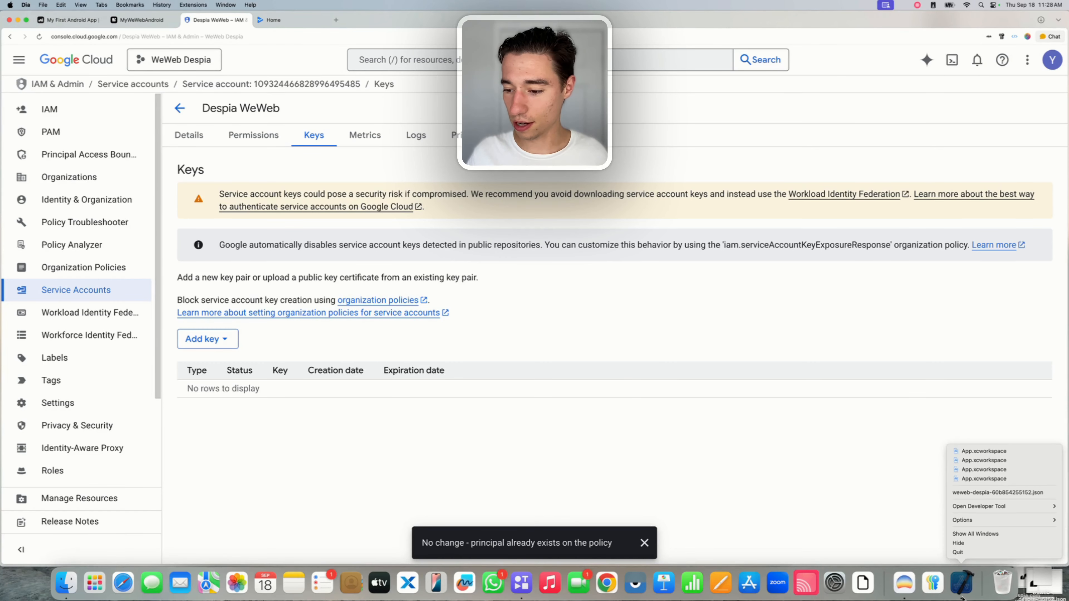
{"action": "left_click", "coordinate": [967, 555]}
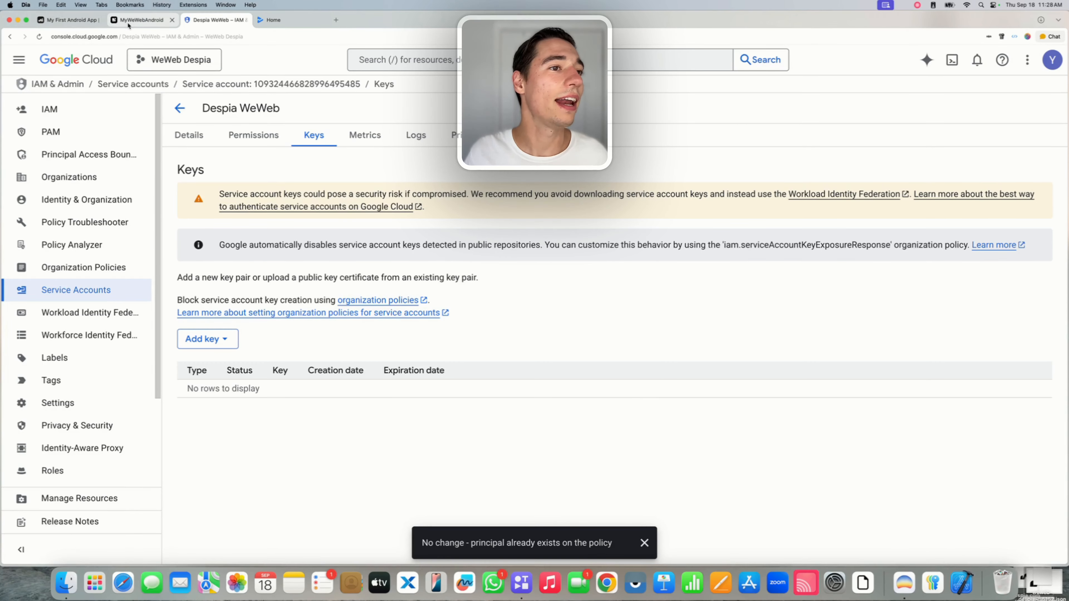
Upload the service account JSON key file to Despia's Android One-Click Deployment.
{"action": "left_click", "coordinate": [135, 21]}
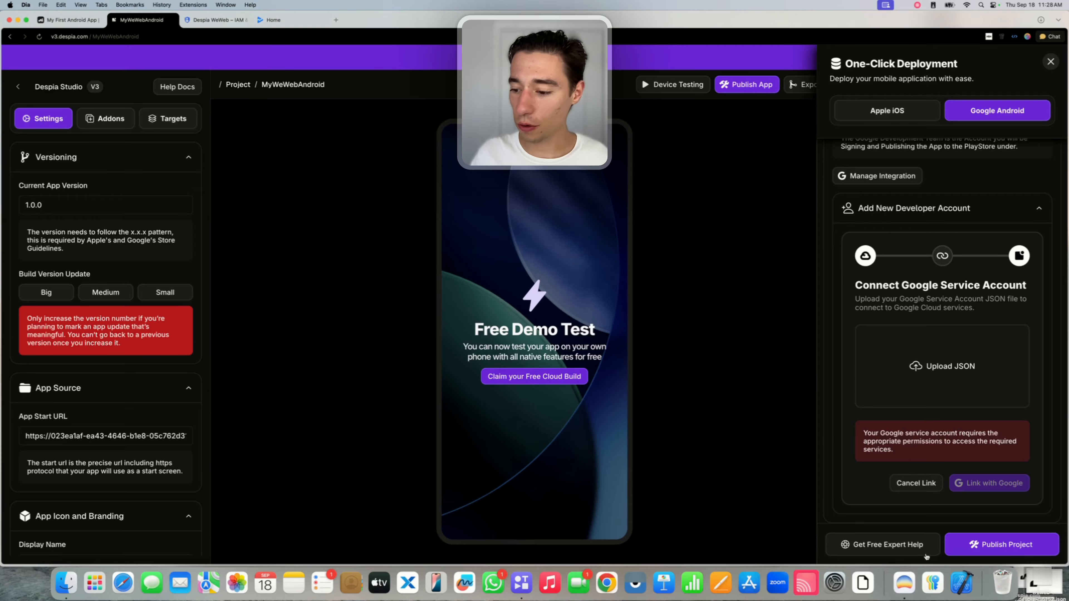
{"action": "left_click", "coordinate": [927, 366]}
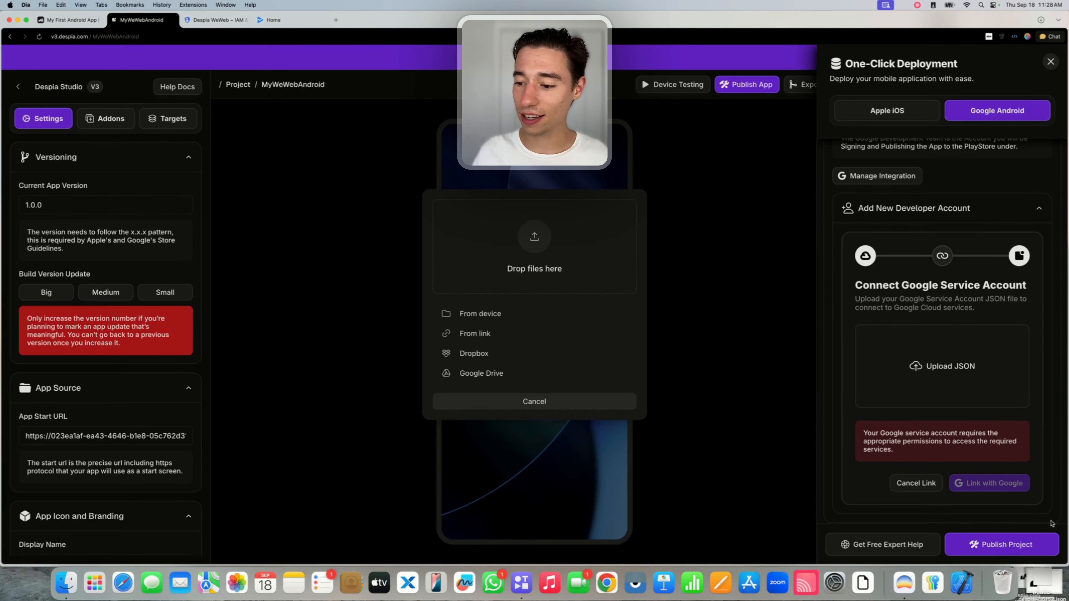
{"action": "left_click_drag", "start_coordinate": [1047, 593], "coordinate": [603, 300]}
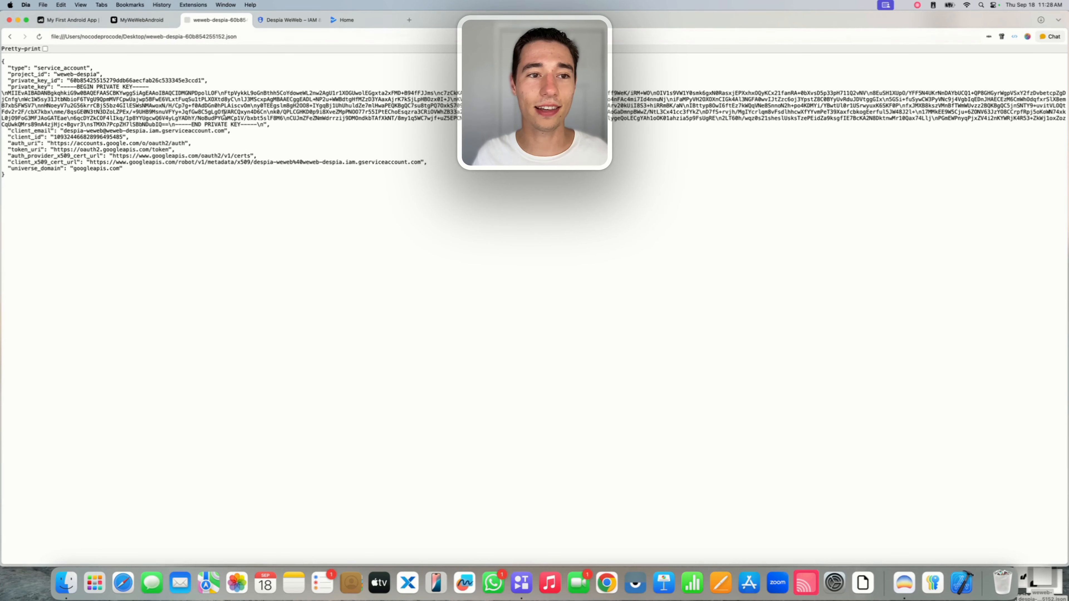
{"action": "left_click", "coordinate": [247, 19]}
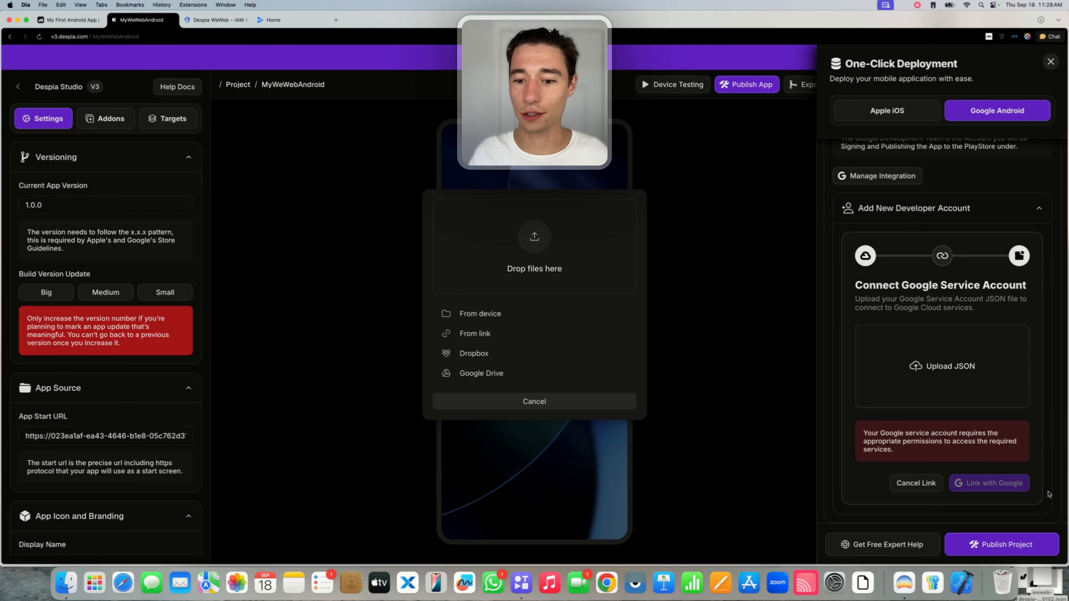
{"action": "left_click_drag", "start_coordinate": [1041, 578], "coordinate": [543, 236]}
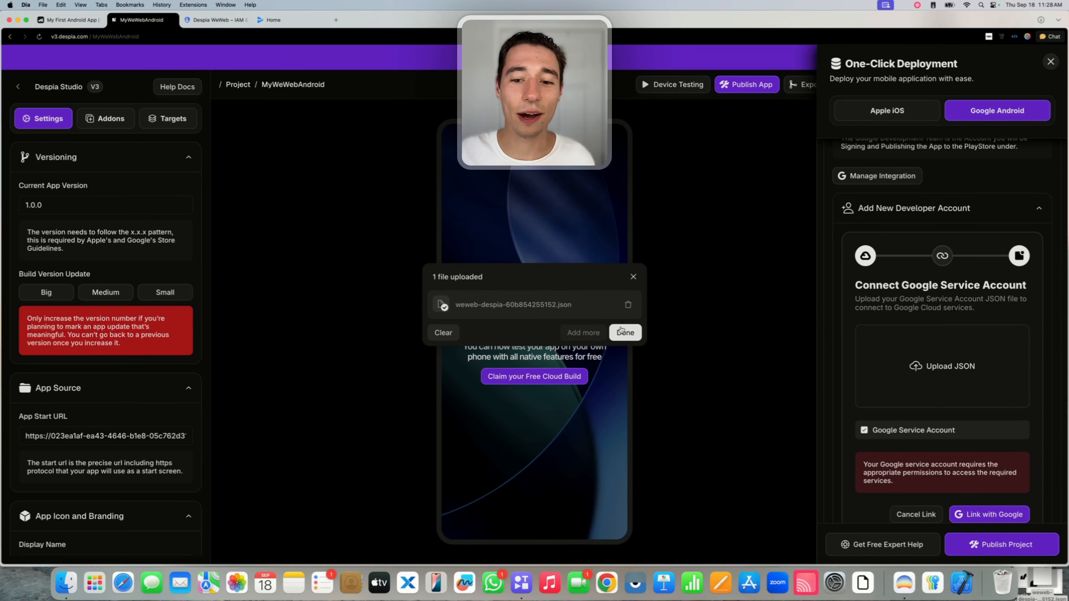
{"action": "left_click", "coordinate": [622, 332]}
Link the uploaded service account with Google in the Android deployment panel.
{"action": "scroll", "coordinate": [952, 352], "scroll_direction": "down", "scroll_amount": 2}
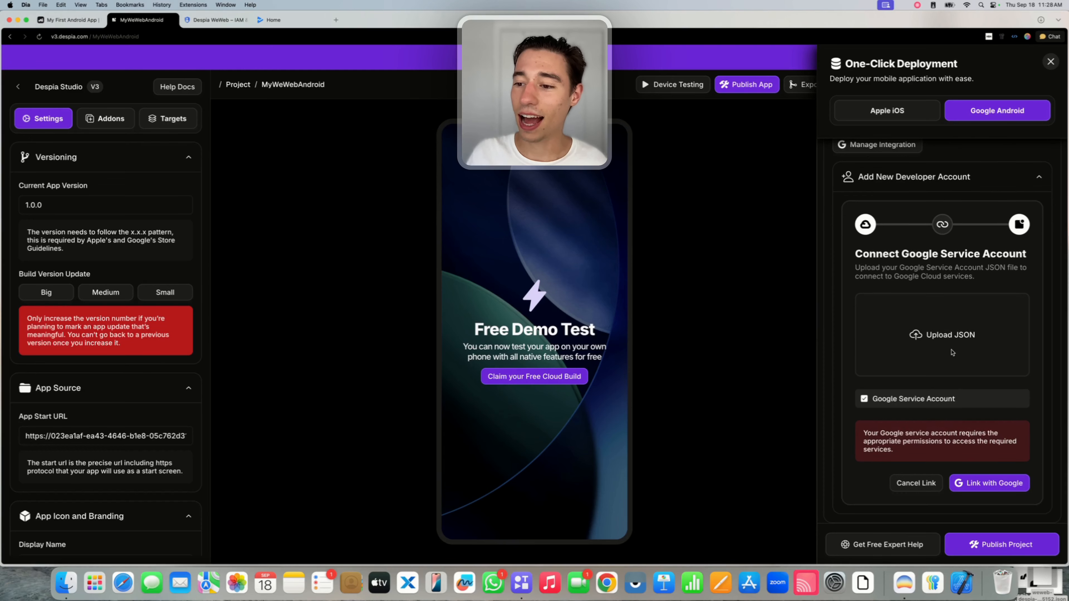
{"action": "left_click_drag", "start_coordinate": [868, 402], "coordinate": [970, 400]}
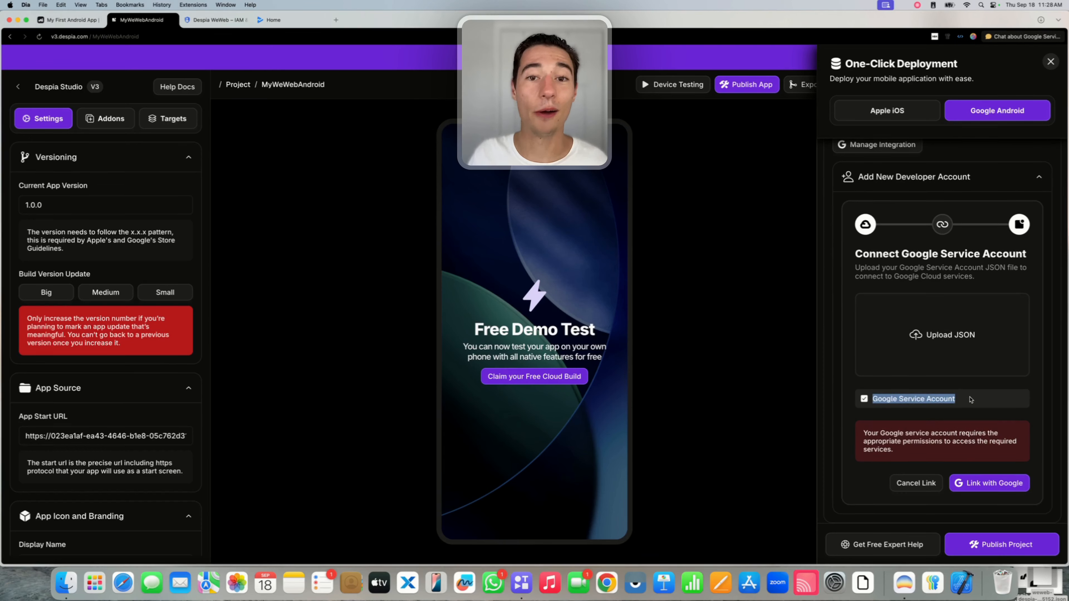
{"action": "left_click", "coordinate": [971, 400]}
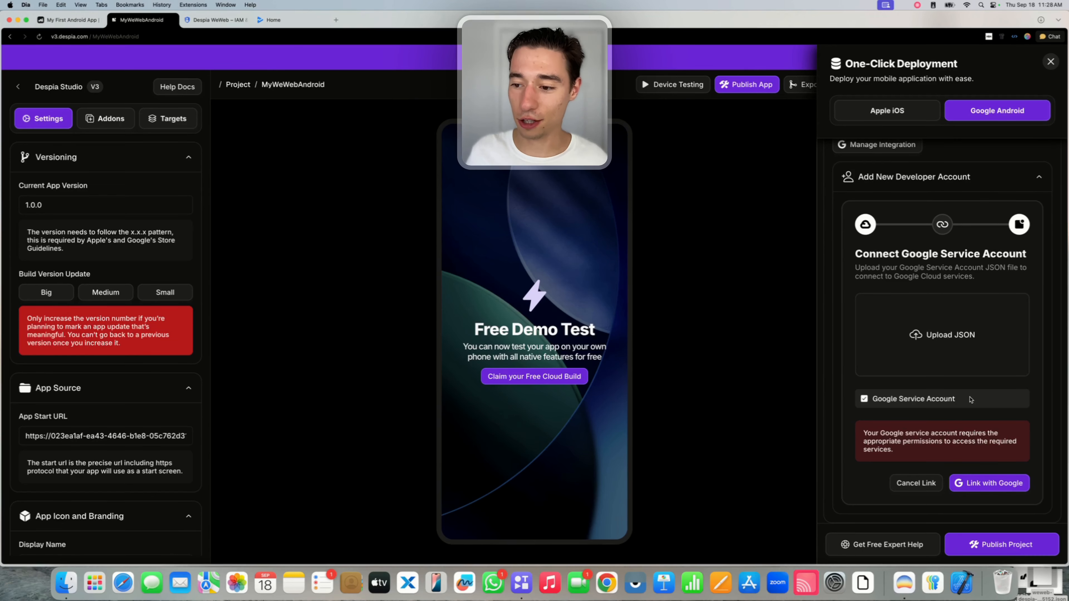
{"action": "left_click", "coordinate": [997, 484]}
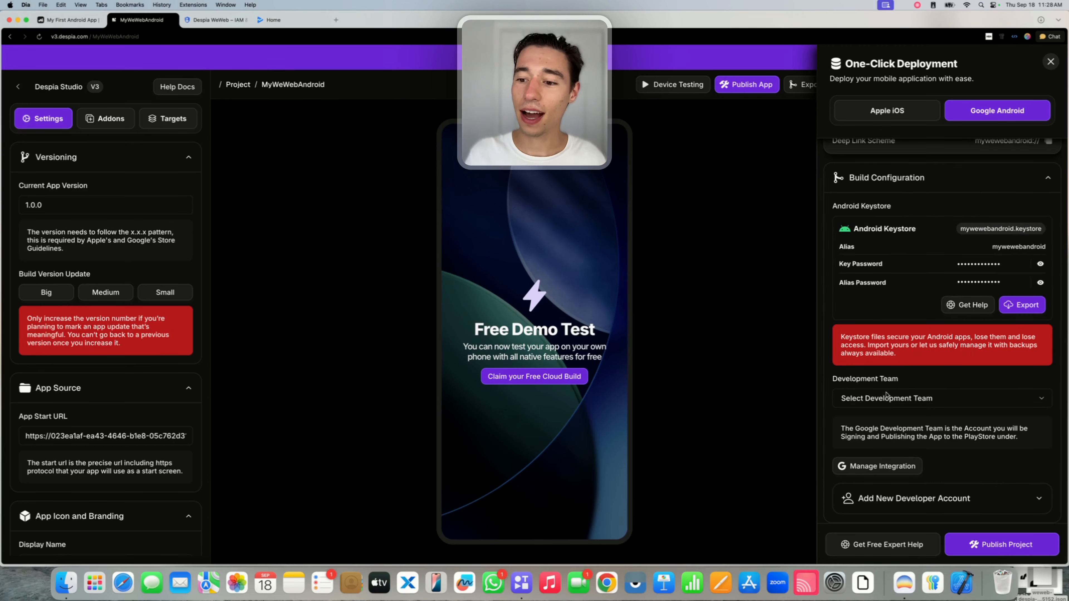
{"action": "left_click_drag", "start_coordinate": [833, 381], "coordinate": [913, 381]}
Pick weweb-despia as the development team and open its Google Play Android Developer API page.
{"action": "left_click", "coordinate": [913, 382]}
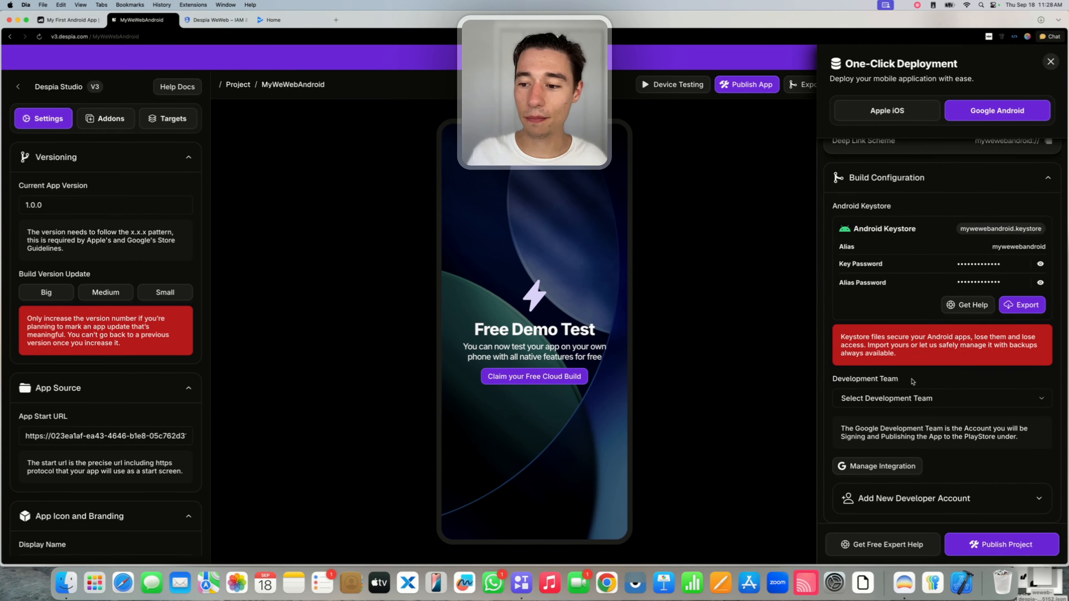
{"action": "left_click", "coordinate": [897, 404]}
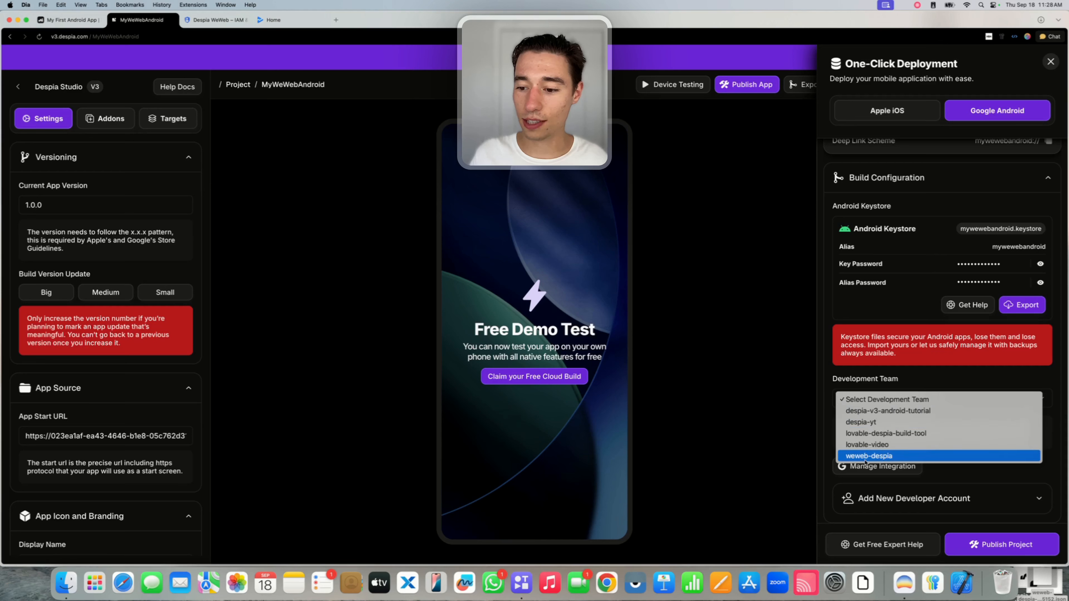
{"action": "left_click", "coordinate": [883, 456]}
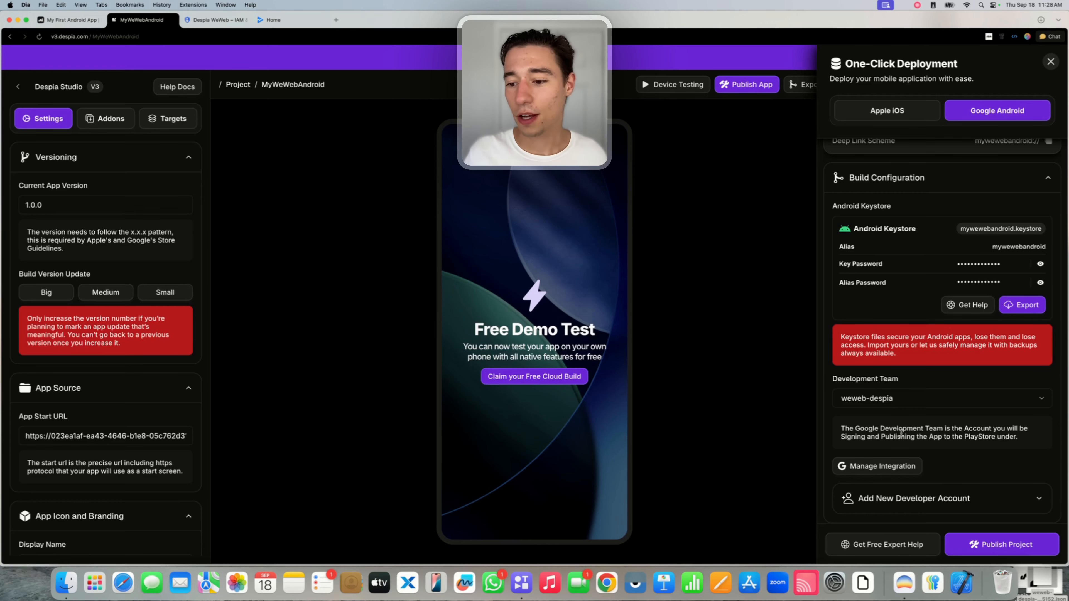
{"action": "left_click", "coordinate": [871, 466]}
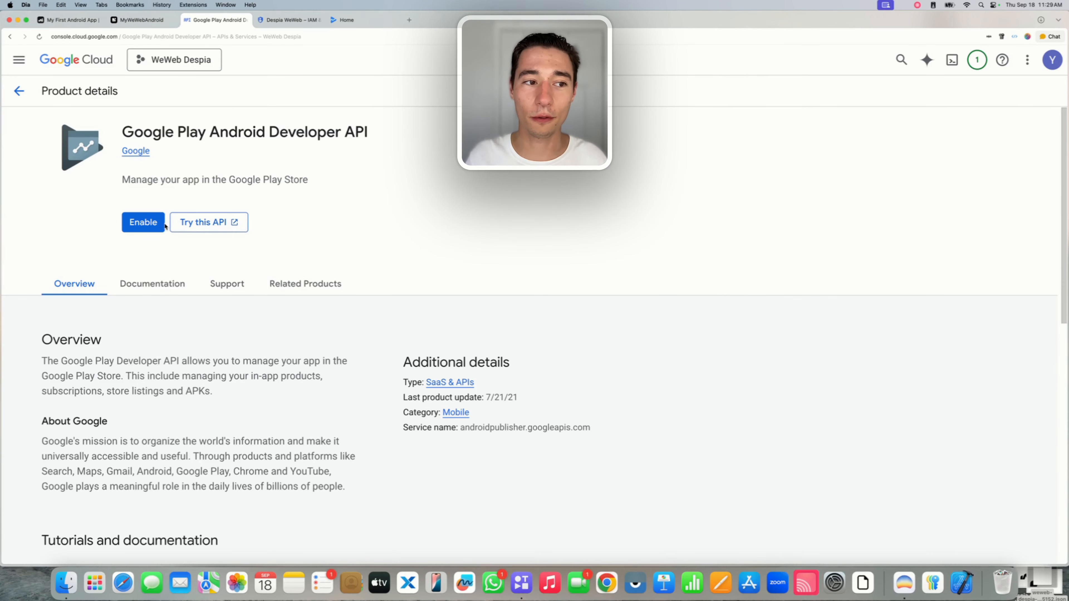
Enable the Google Play Android Developer API for the WeWeb Despia project.
{"action": "left_click", "coordinate": [131, 21]}
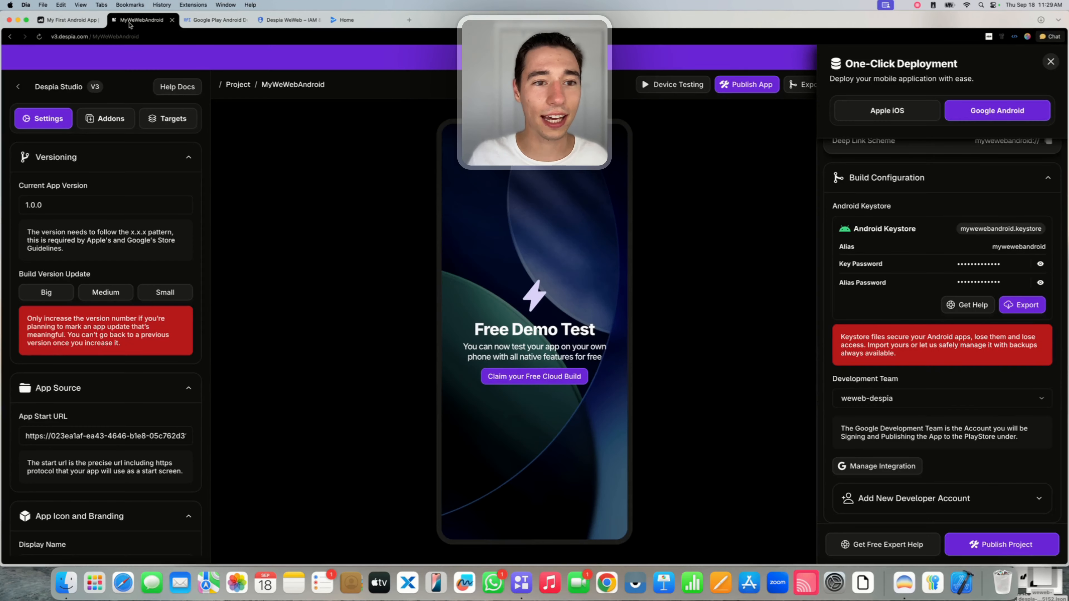
{"action": "left_click", "coordinate": [853, 467]}
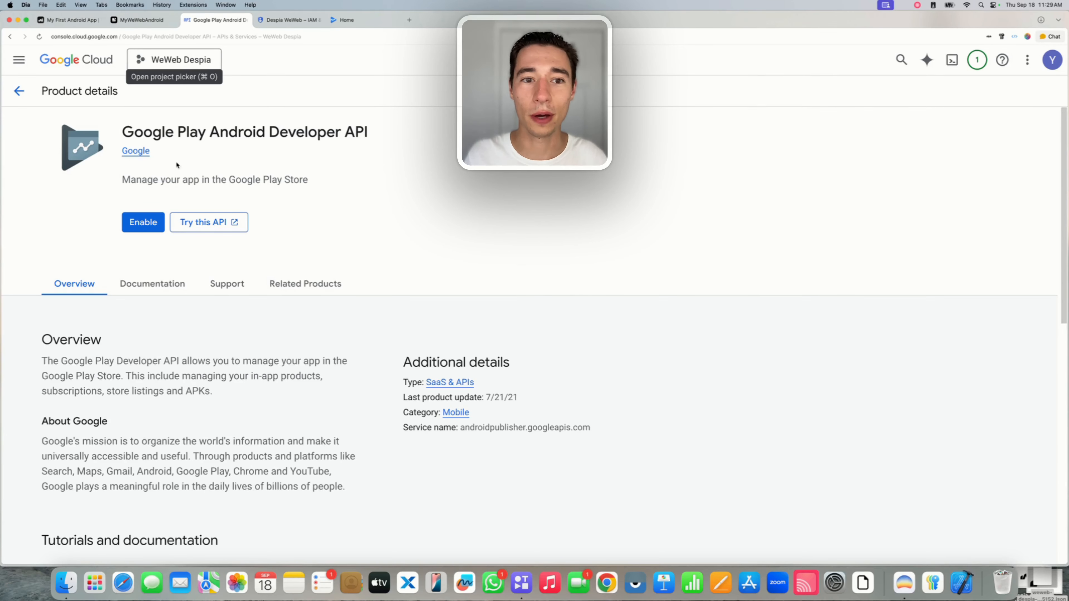
{"action": "left_click", "coordinate": [145, 224]}
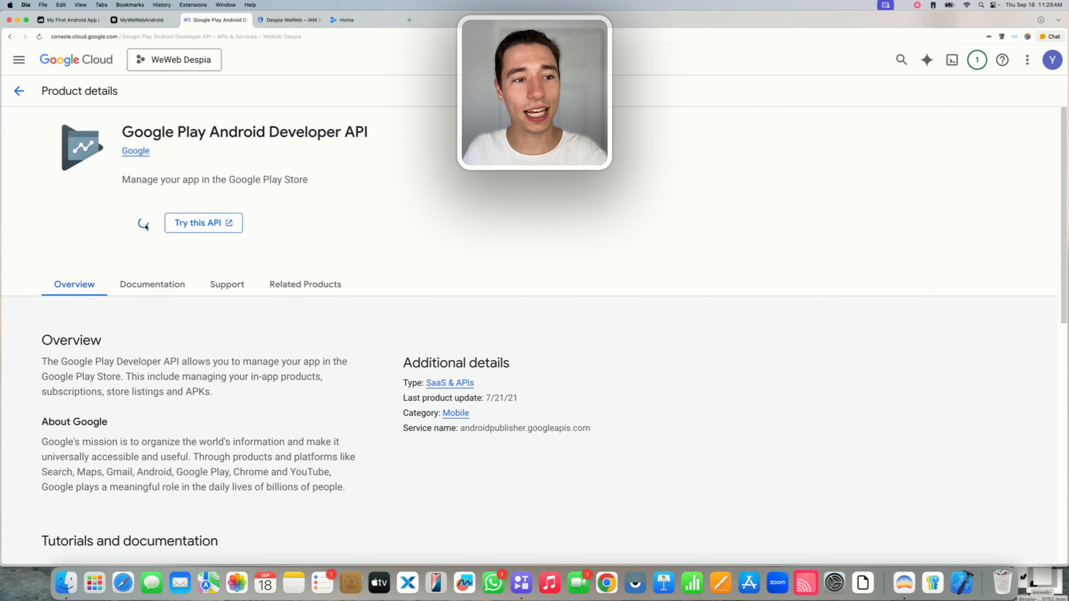
{"action": "triple_click", "coordinate": [250, 131]}
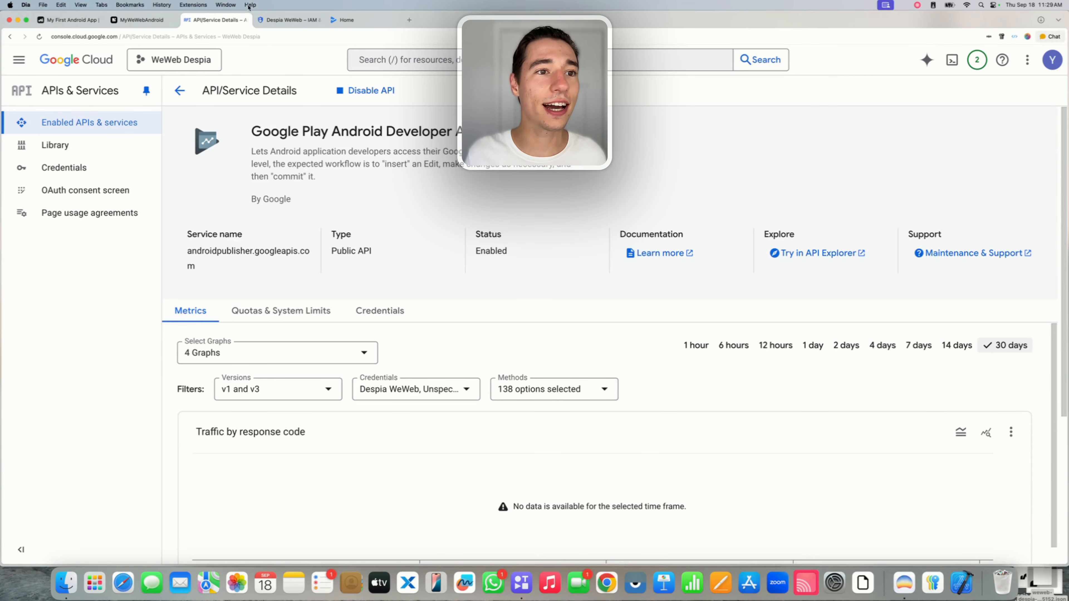
{"action": "left_click", "coordinate": [245, 20]}
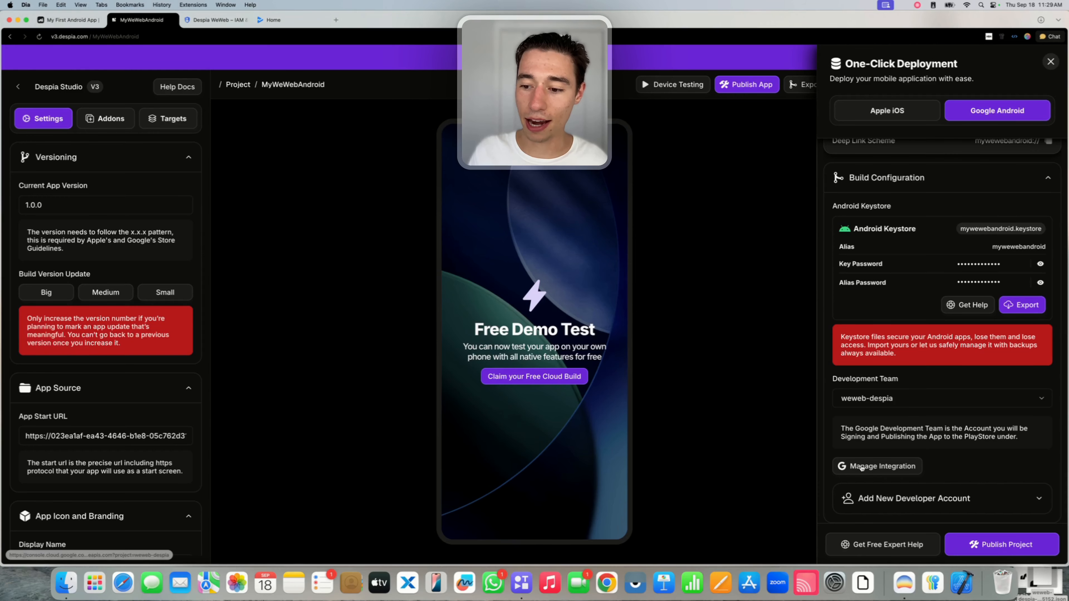
Reopen the integration to confirm the API shows Enabled, then return to Despia.
{"action": "left_click", "coordinate": [870, 467]}
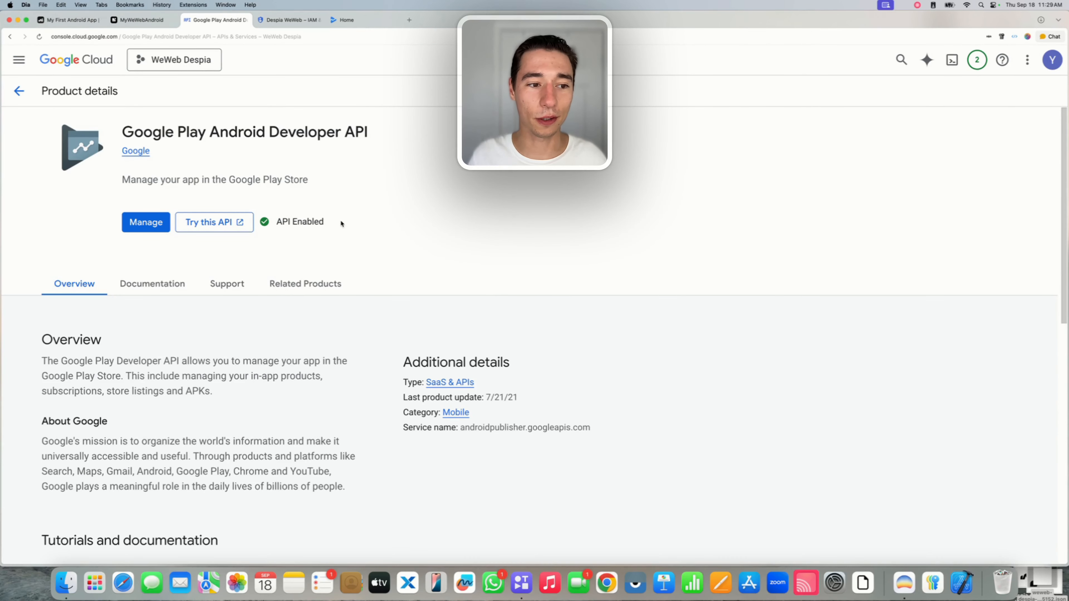
{"action": "mouse_move", "coordinate": [282, 223]}
{"action": "left_mouse_down"}
{"action": "mouse_move", "coordinate": [335, 224]}
{"action": "mouse_move", "coordinate": [269, 222]}
{"action": "left_mouse_up"}
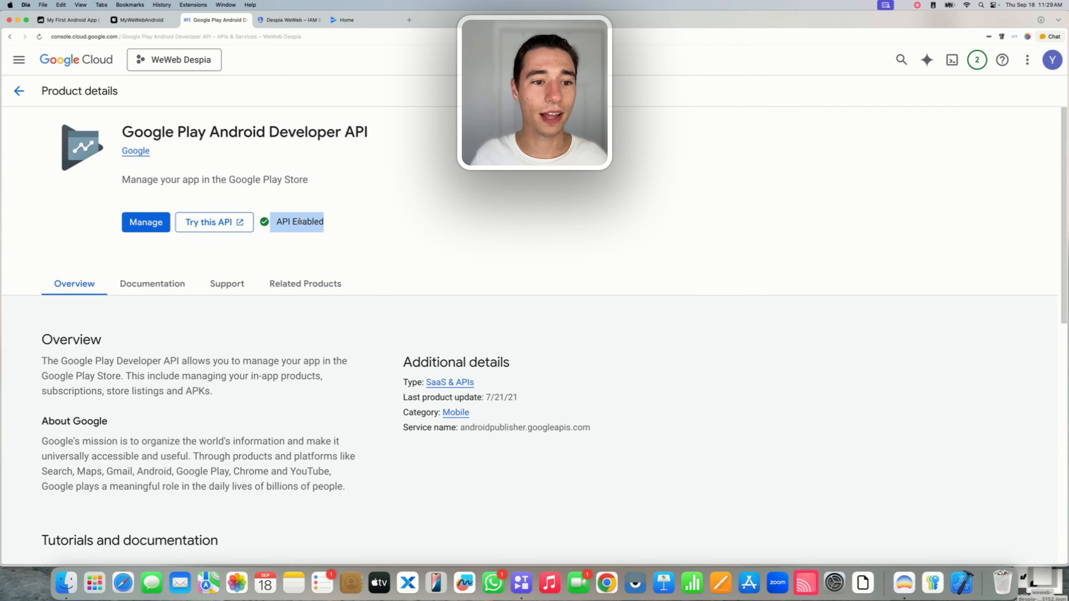
{"action": "left_click", "coordinate": [243, 21]}
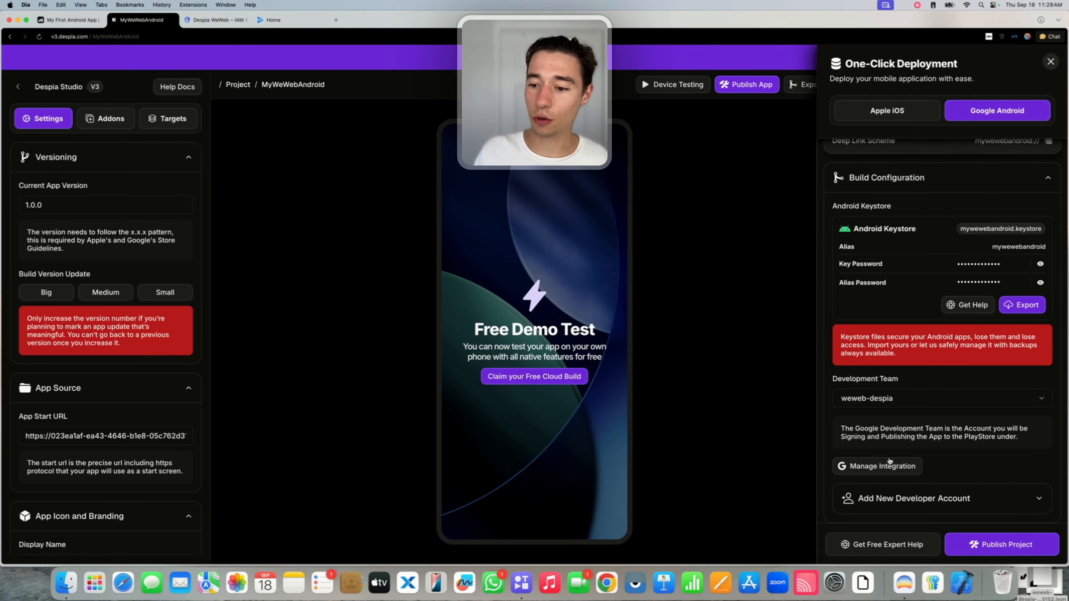
{"action": "scroll", "coordinate": [895, 324], "scroll_direction": "up", "scroll_amount": 2}
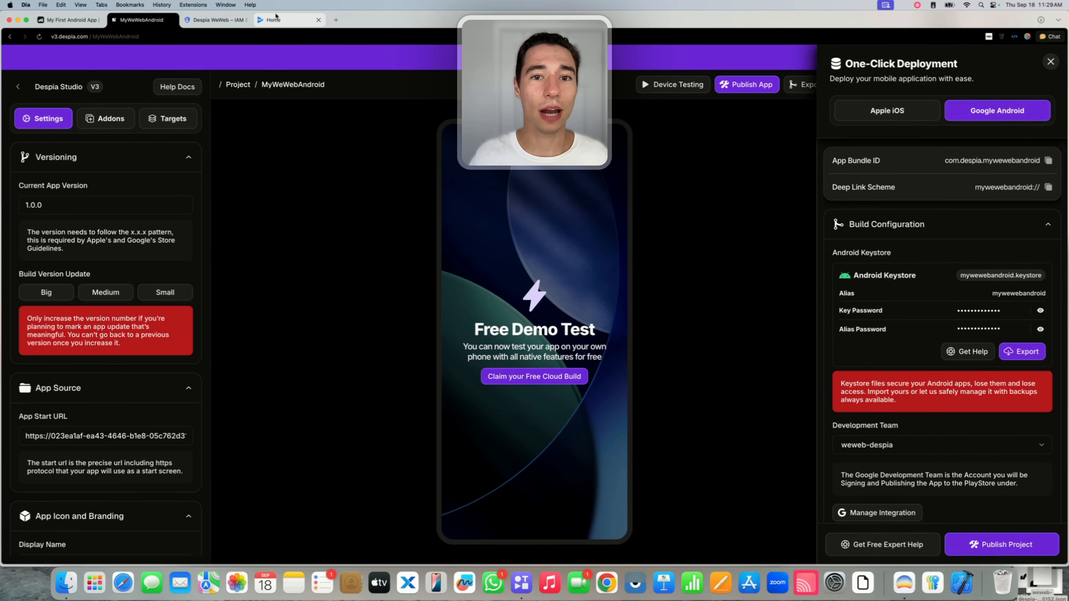
Review the project's IAM permissions and service accounts in Google Cloud, then go to Play Console home.
{"action": "left_click", "coordinate": [215, 20]}
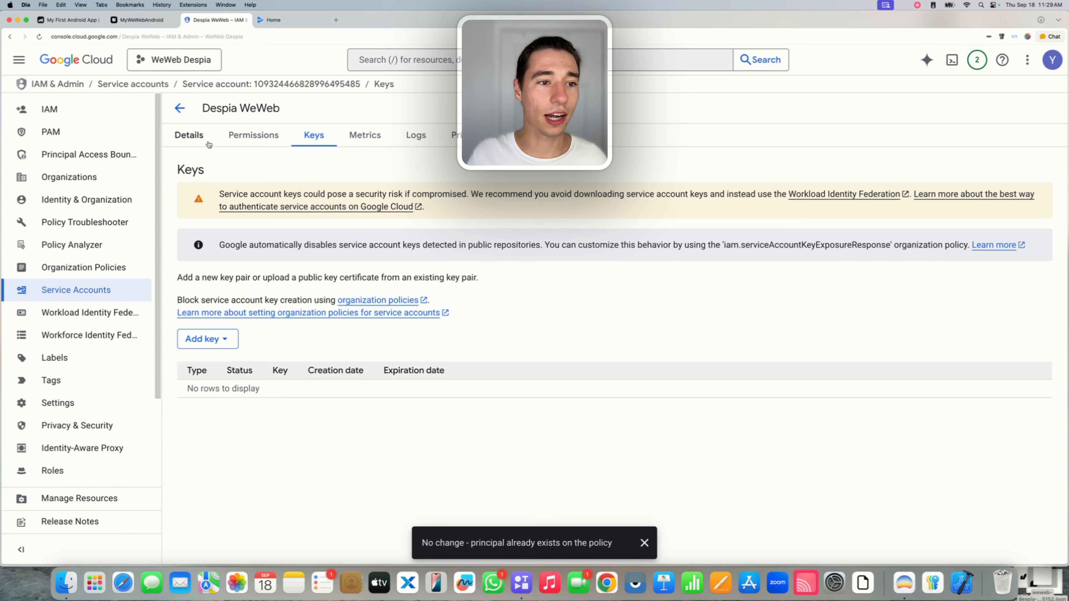
{"action": "left_click", "coordinate": [180, 108]}
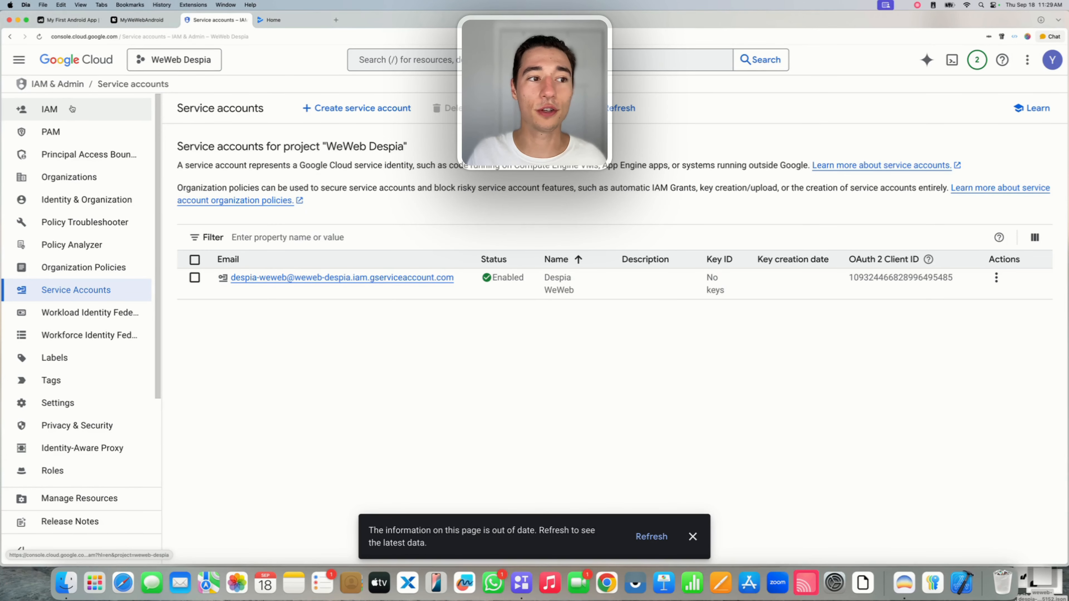
{"action": "left_click", "coordinate": [101, 65]}
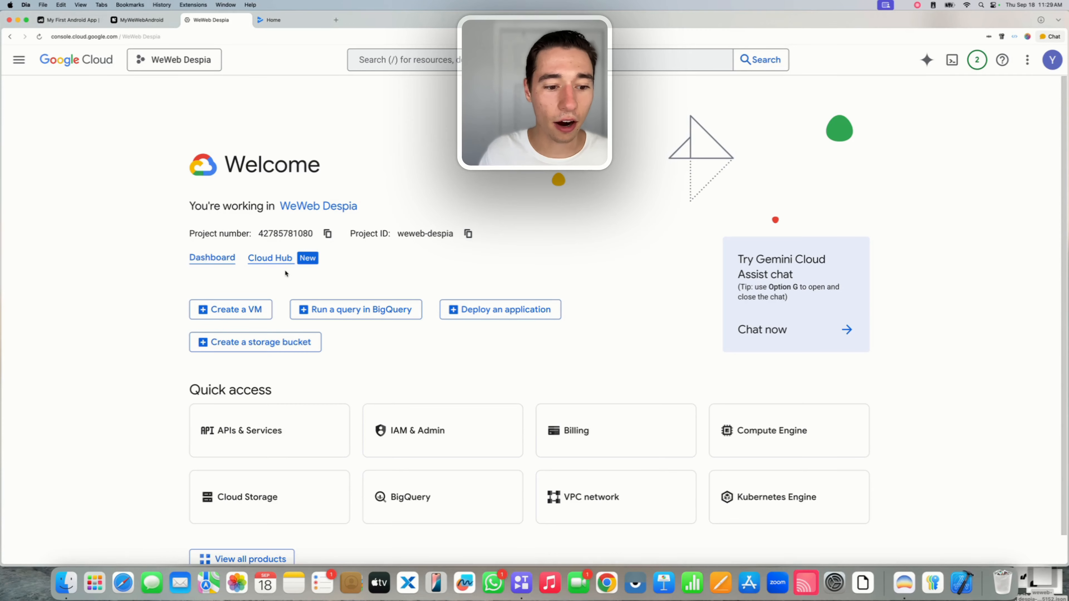
{"action": "left_click", "coordinate": [389, 428]}
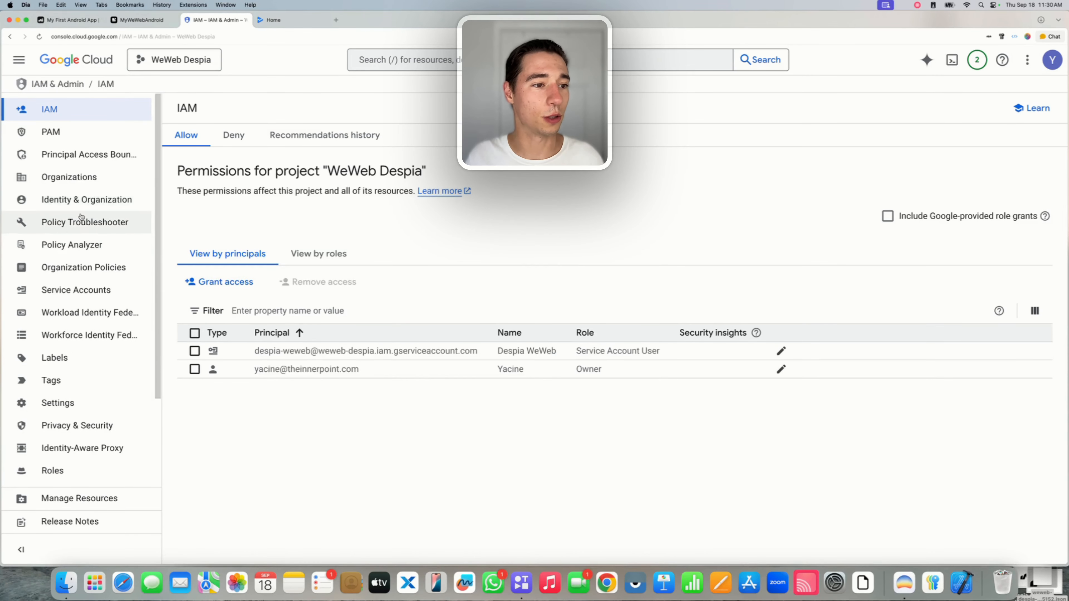
{"action": "left_click", "coordinate": [75, 289]}
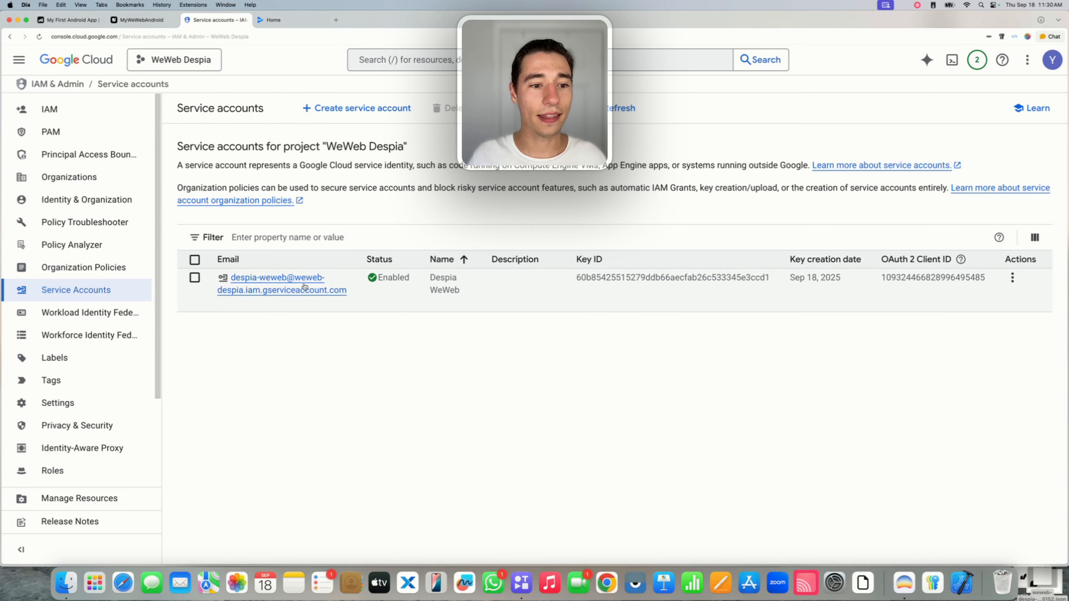
{"action": "mouse_move", "coordinate": [301, 288]}
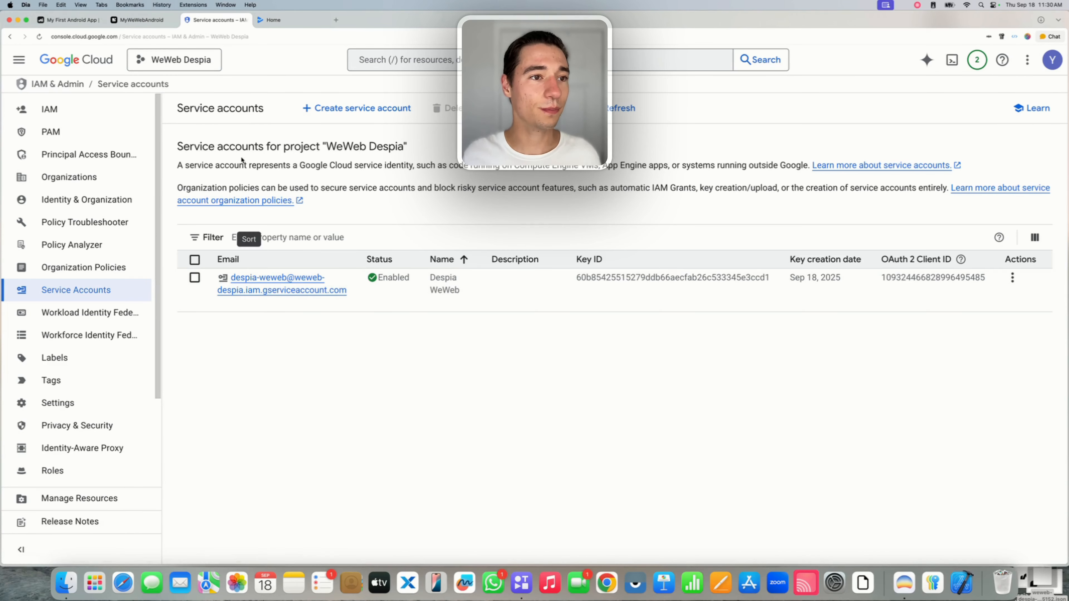
{"action": "left_click", "coordinate": [277, 26]}
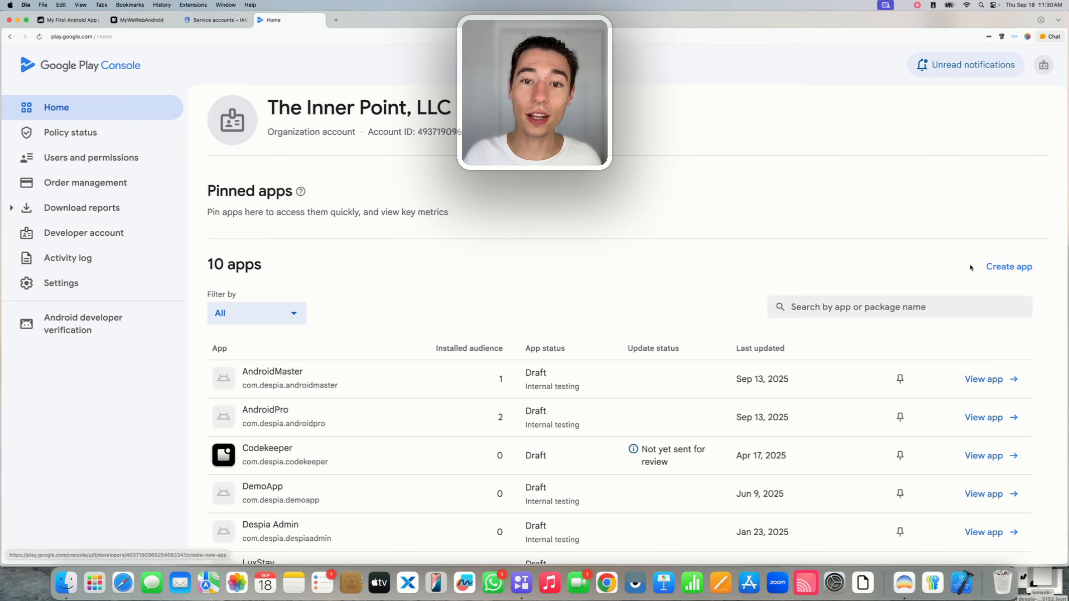
Start a new Play Console app and name it MyWeWebAndroid.
{"action": "left_click", "coordinate": [1021, 268]}
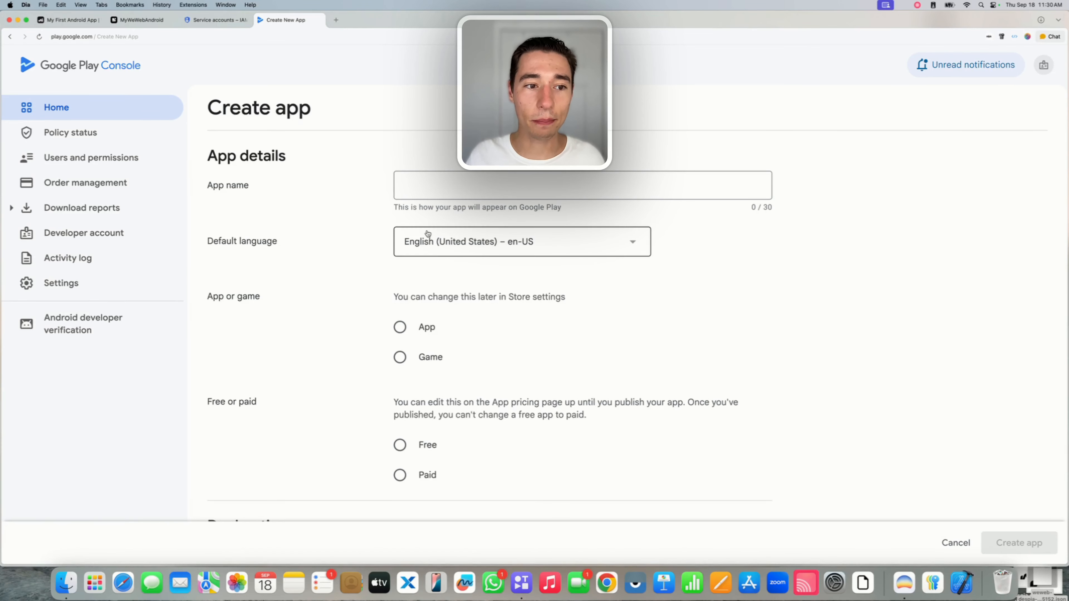
{"action": "left_click", "coordinate": [425, 189]}
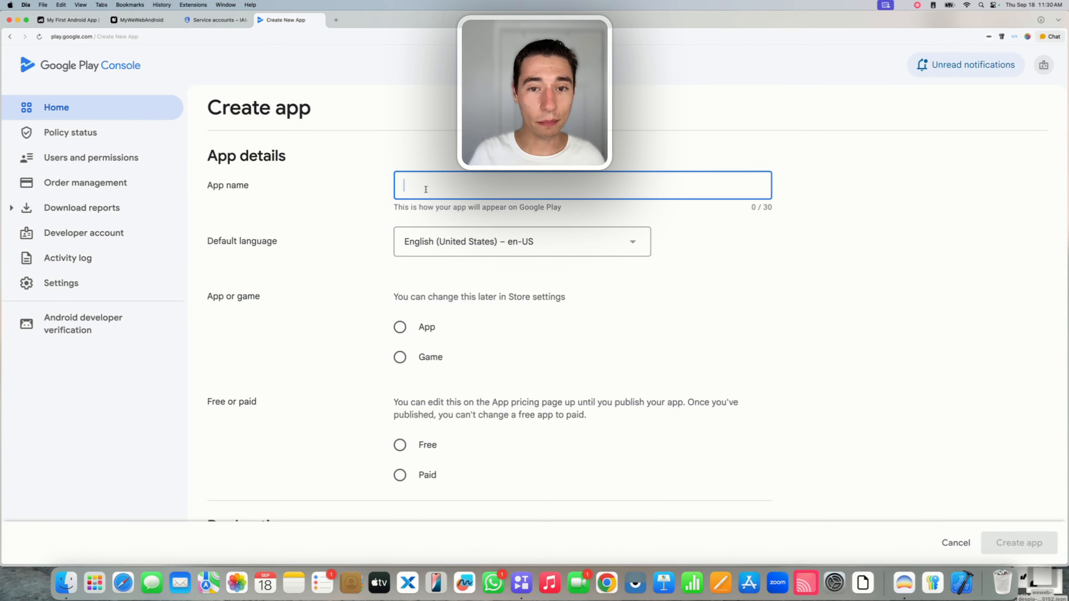
{"action": "type", "text": "MyWeW"}
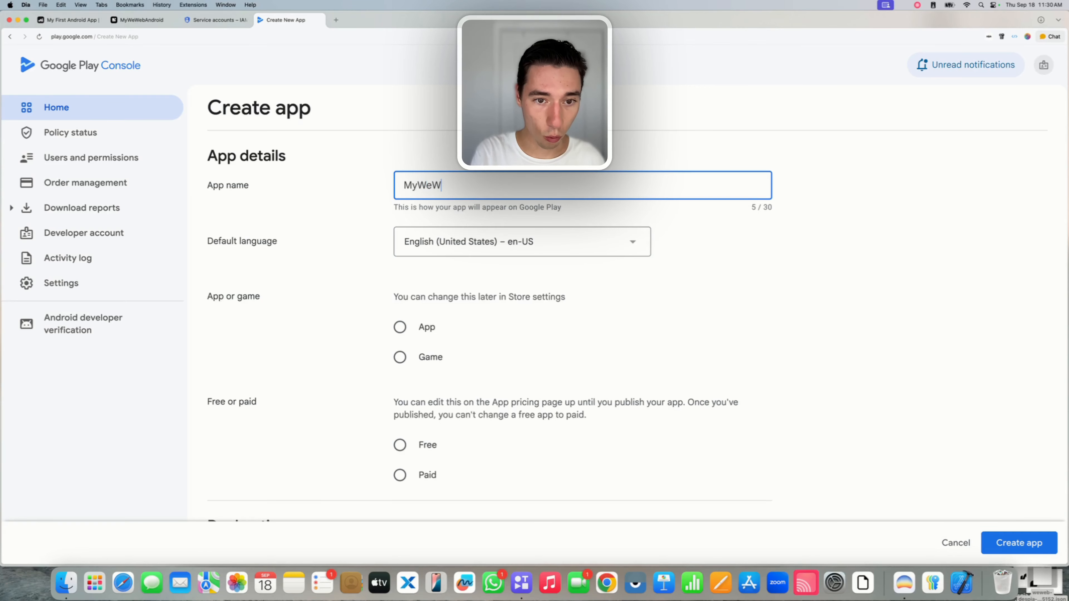
{"action": "type", "text": "ebAndroid"}
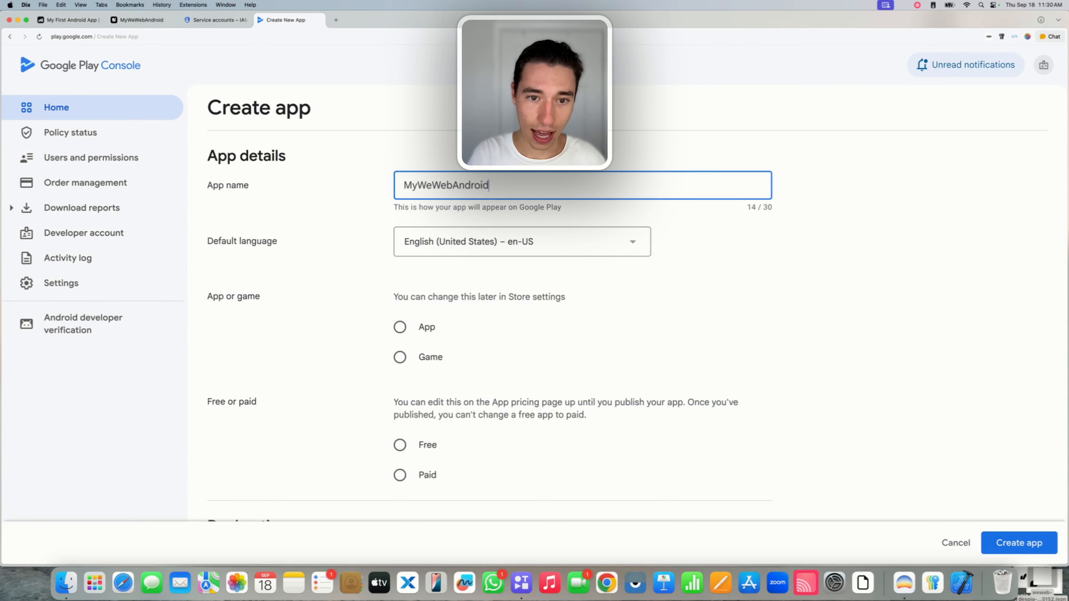
{"action": "left_click", "coordinate": [341, 213]}
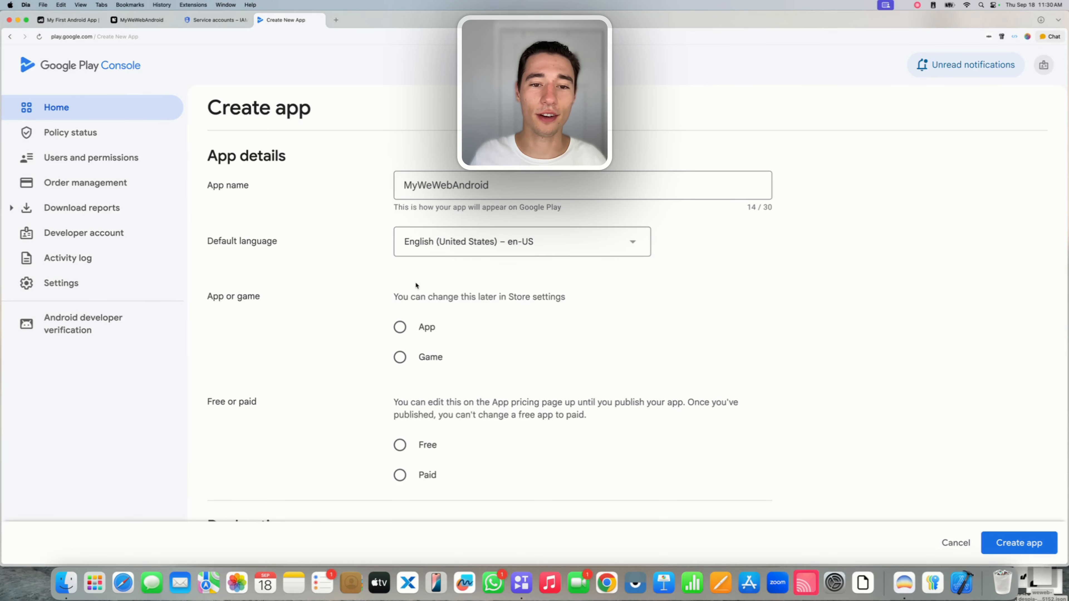
{"action": "scroll", "coordinate": [416, 286], "scroll_direction": "down", "scroll_amount": 3}
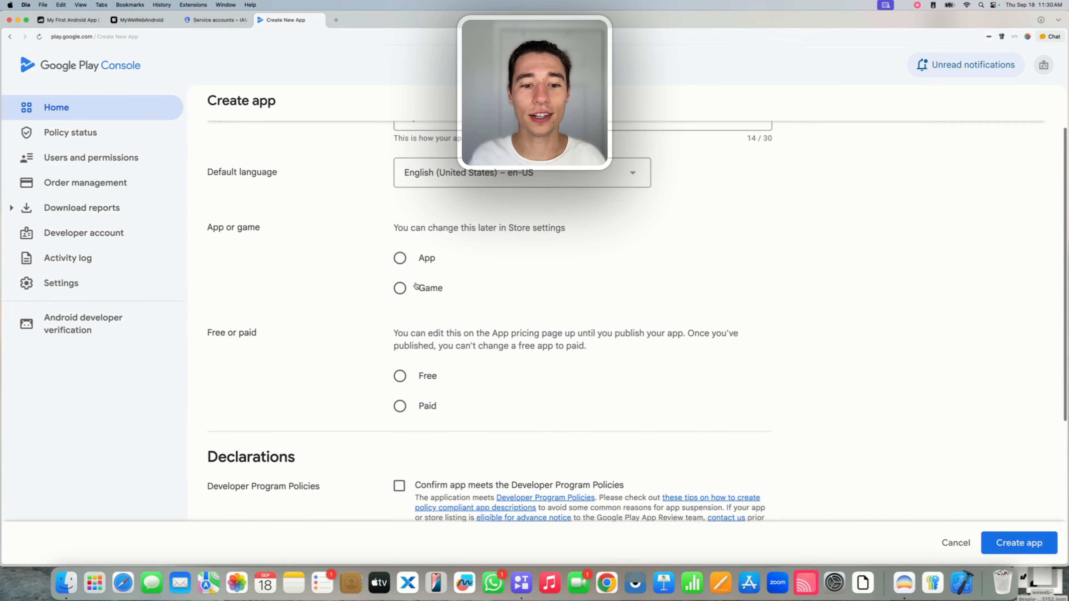
Make it a free App, accept the Developer Program Policies and US export laws declarations, and create it.
{"action": "left_click", "coordinate": [400, 253]}
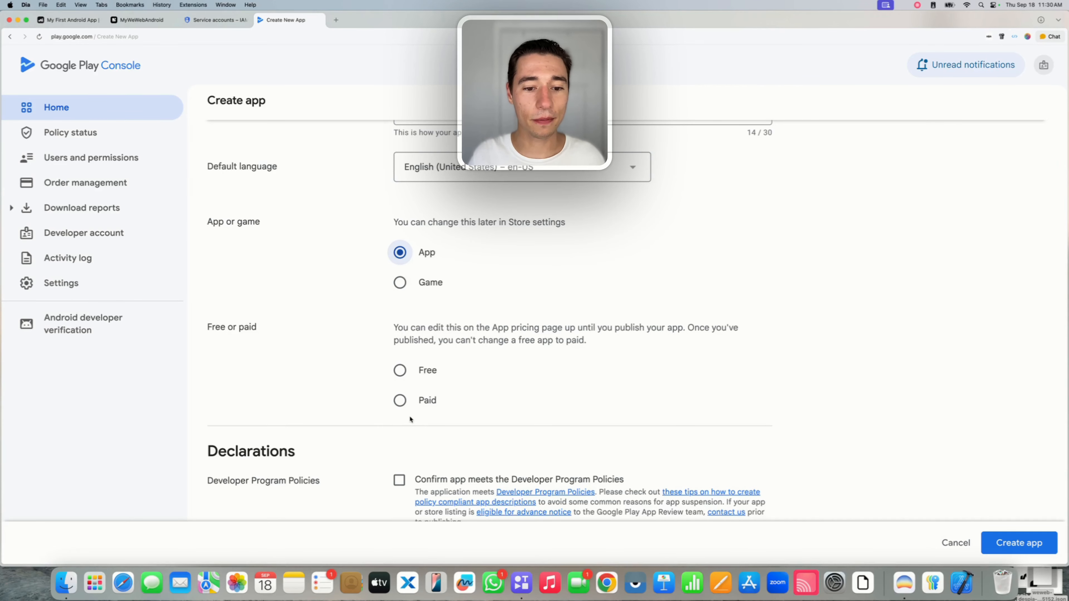
{"action": "left_click", "coordinate": [399, 370]}
{"action": "scroll", "coordinate": [399, 366], "scroll_direction": "down", "scroll_amount": 5}
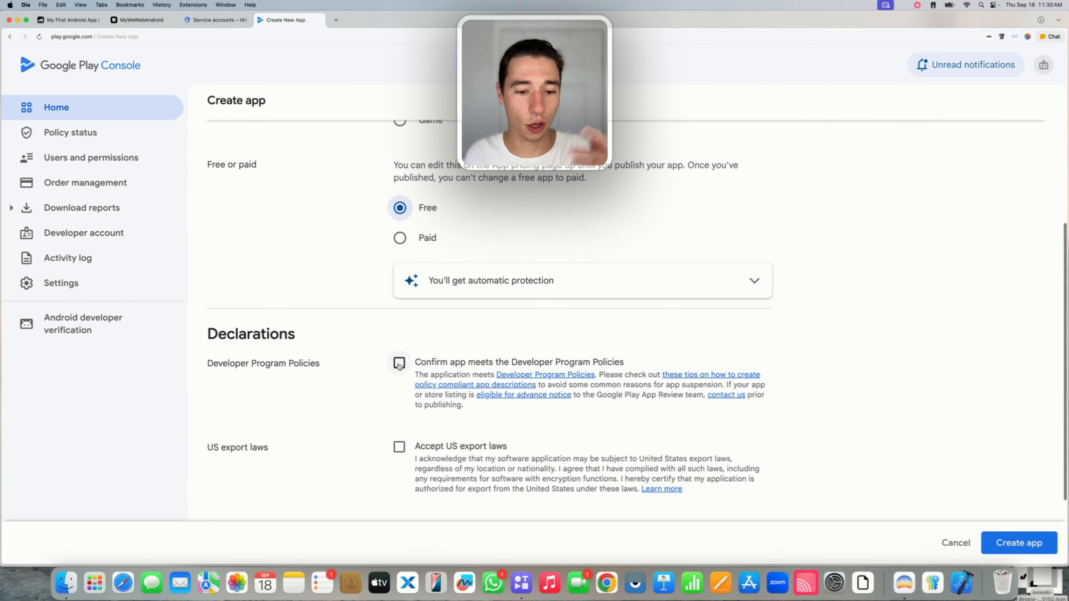
{"action": "left_click", "coordinate": [398, 363]}
{"action": "left_click", "coordinate": [399, 446]}
{"action": "scroll", "coordinate": [496, 432], "scroll_direction": "up", "scroll_amount": 6}
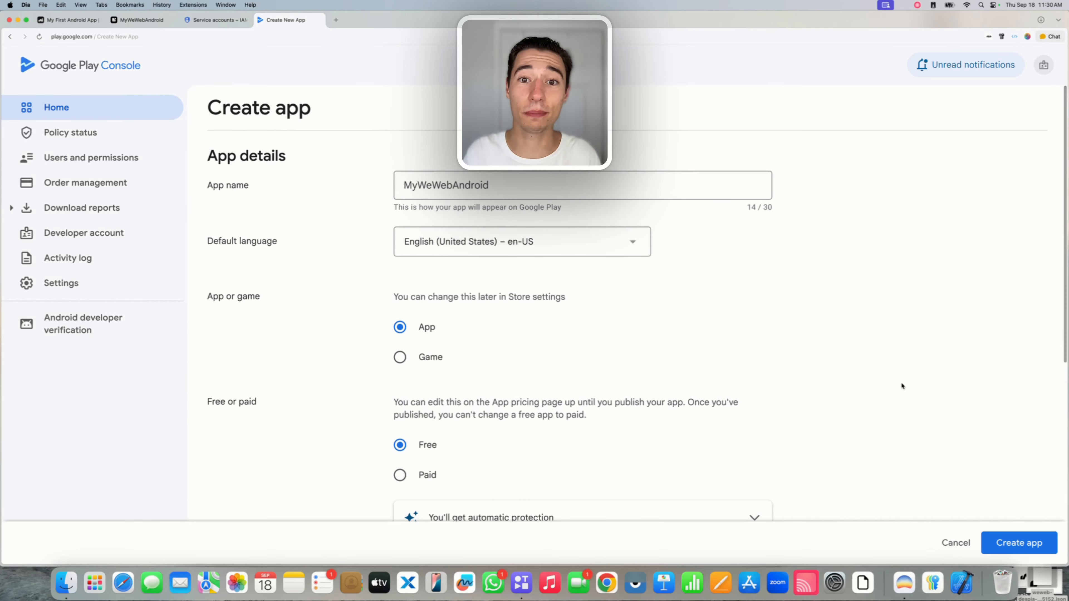
{"action": "left_click", "coordinate": [1020, 547]}
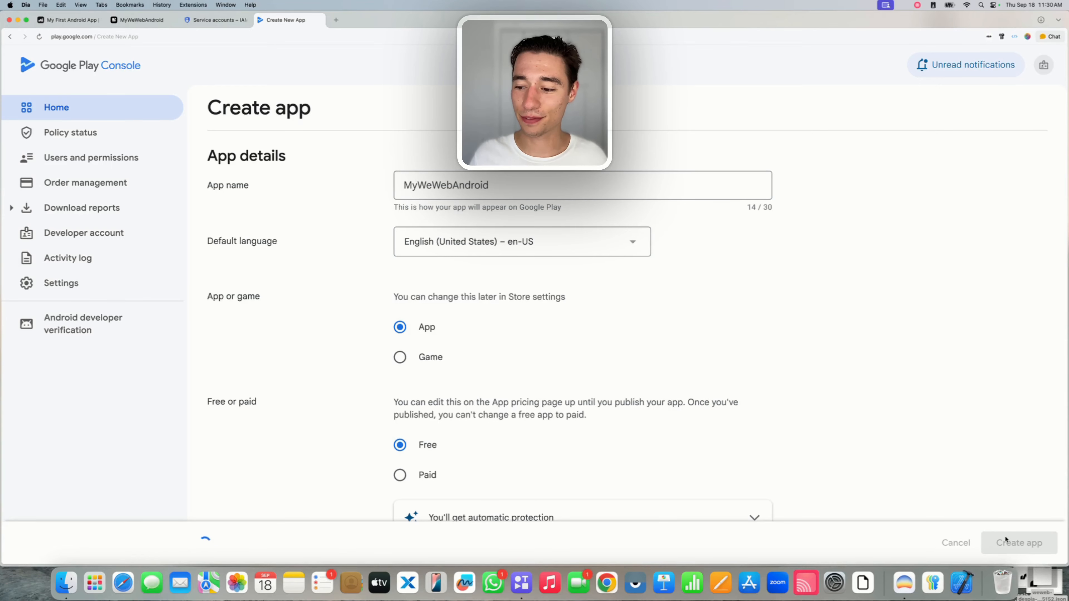
Expand the 'Set up your app' tasks on the MyWeWebAndroid dashboard, starting with the privacy policy.
{"action": "scroll", "coordinate": [874, 365], "scroll_direction": "down", "scroll_amount": 8}
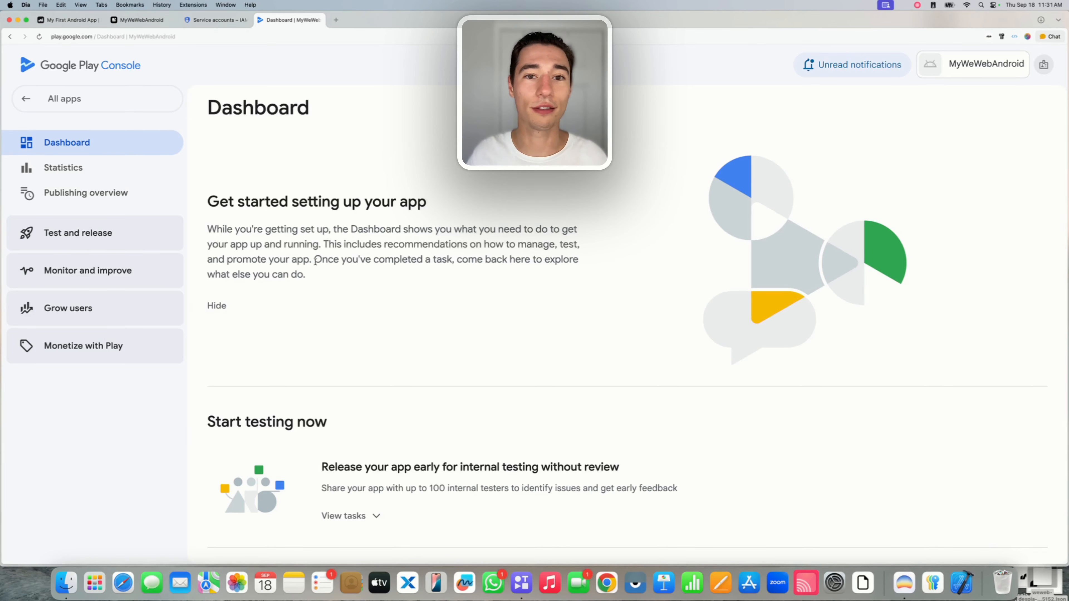
{"action": "scroll", "coordinate": [473, 349], "scroll_direction": "down", "scroll_amount": 5}
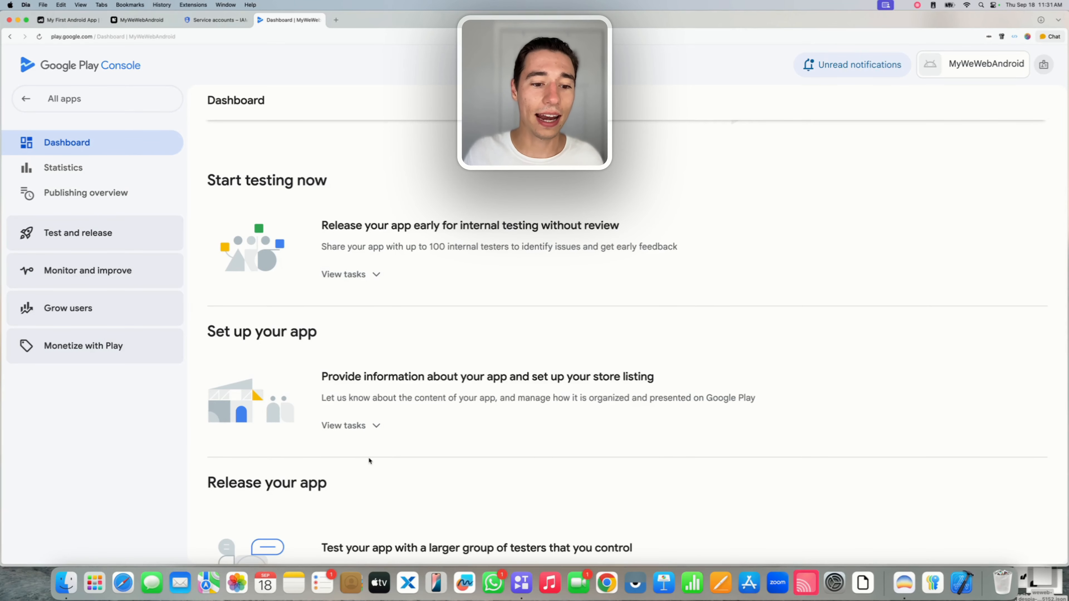
{"action": "left_click_drag", "start_coordinate": [210, 339], "coordinate": [340, 351]}
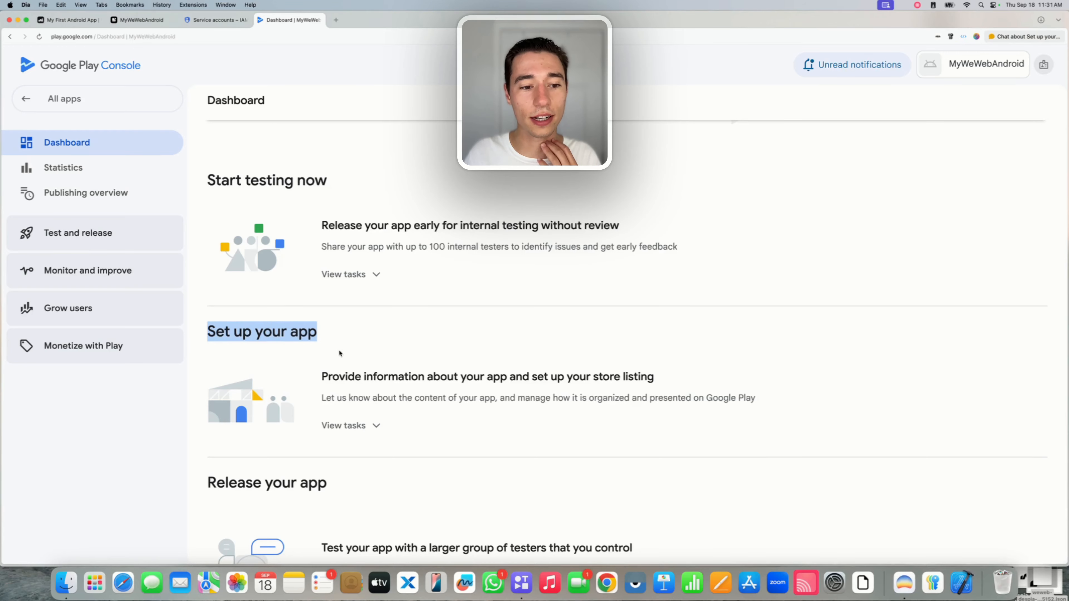
{"action": "left_click", "coordinate": [355, 424]}
{"action": "scroll", "coordinate": [355, 425], "scroll_direction": "down", "scroll_amount": 5}
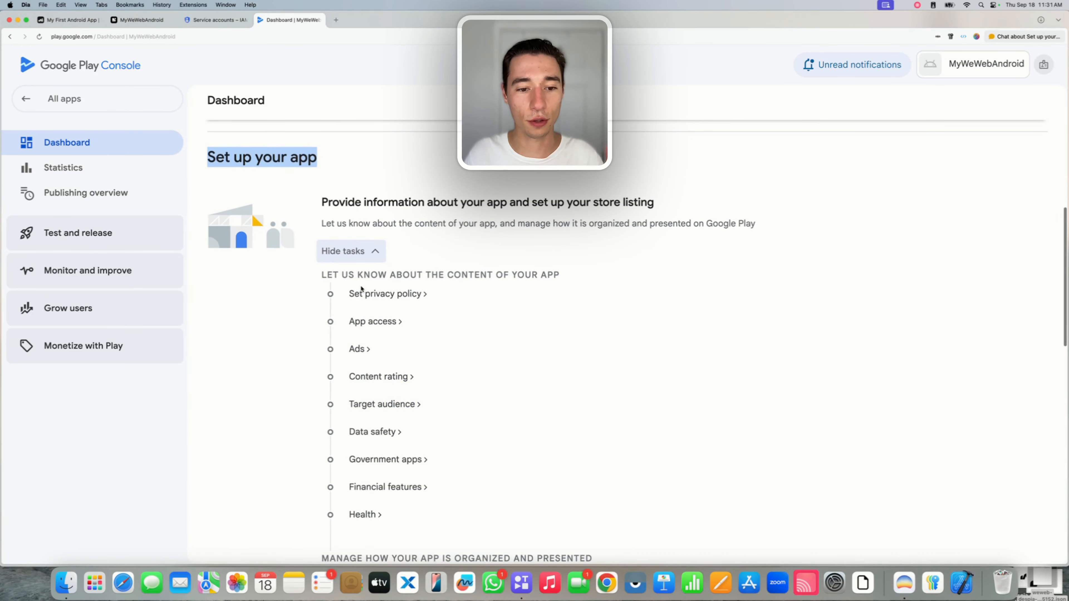
{"action": "left_click", "coordinate": [470, 259]}
{"action": "scroll", "coordinate": [383, 409], "scroll_direction": "down", "scroll_amount": 4}
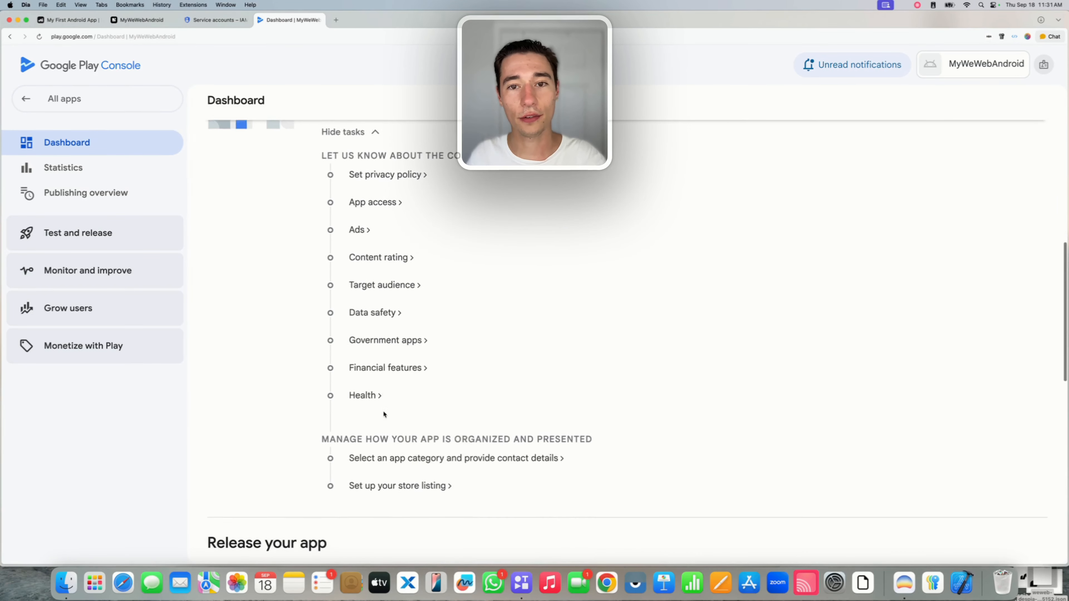
{"action": "scroll", "coordinate": [378, 310], "scroll_direction": "up", "scroll_amount": 3}
{"action": "scroll", "coordinate": [379, 307], "scroll_direction": "up", "scroll_amount": 1}
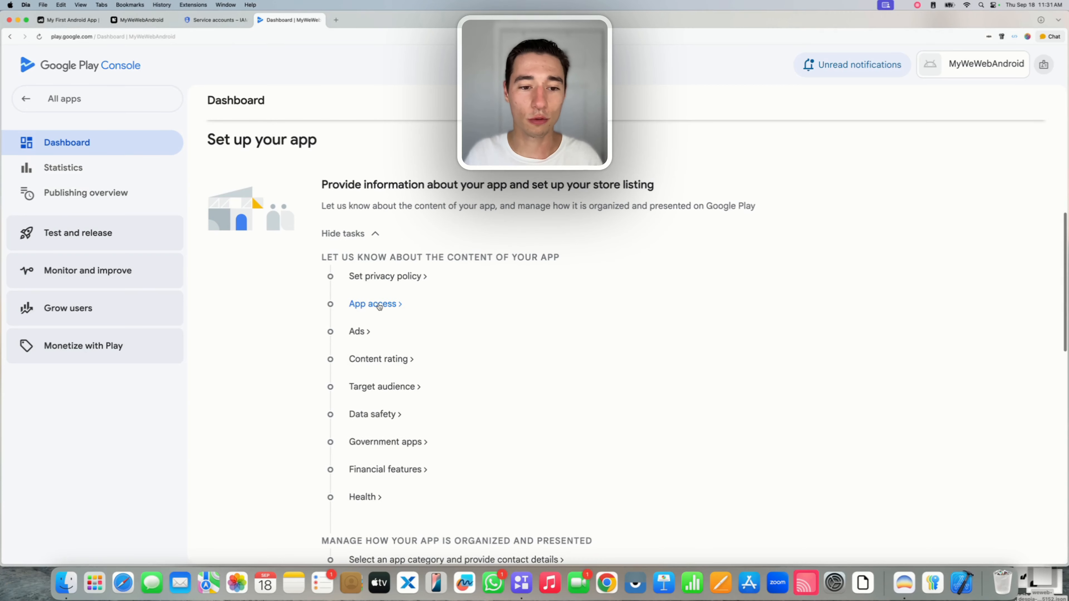
{"action": "left_click", "coordinate": [399, 276]}
{"action": "left_click", "coordinate": [348, 241]}
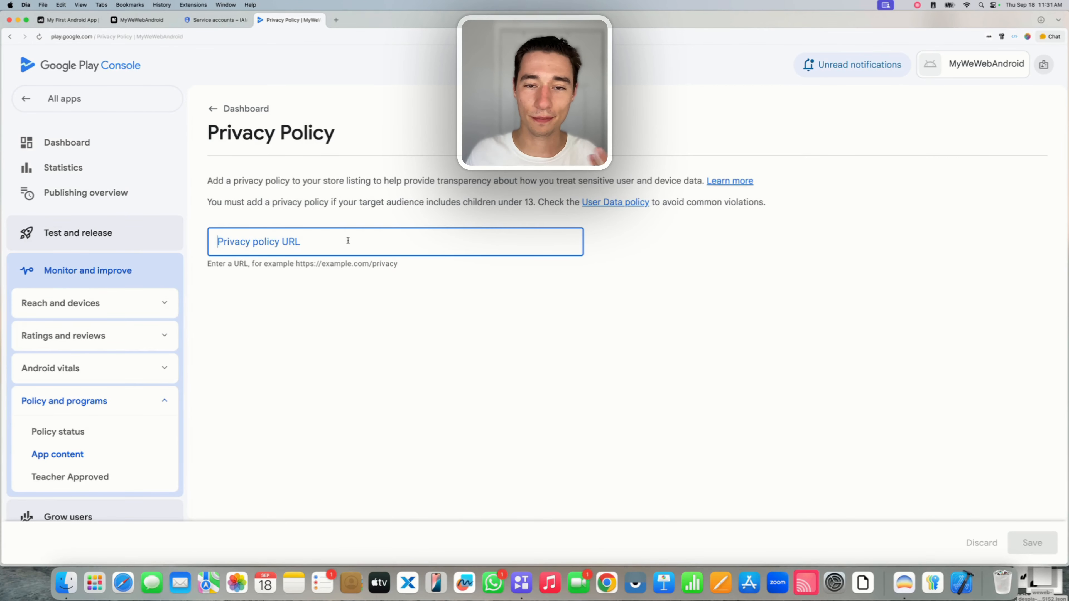
{"action": "type", "text": "htt"}
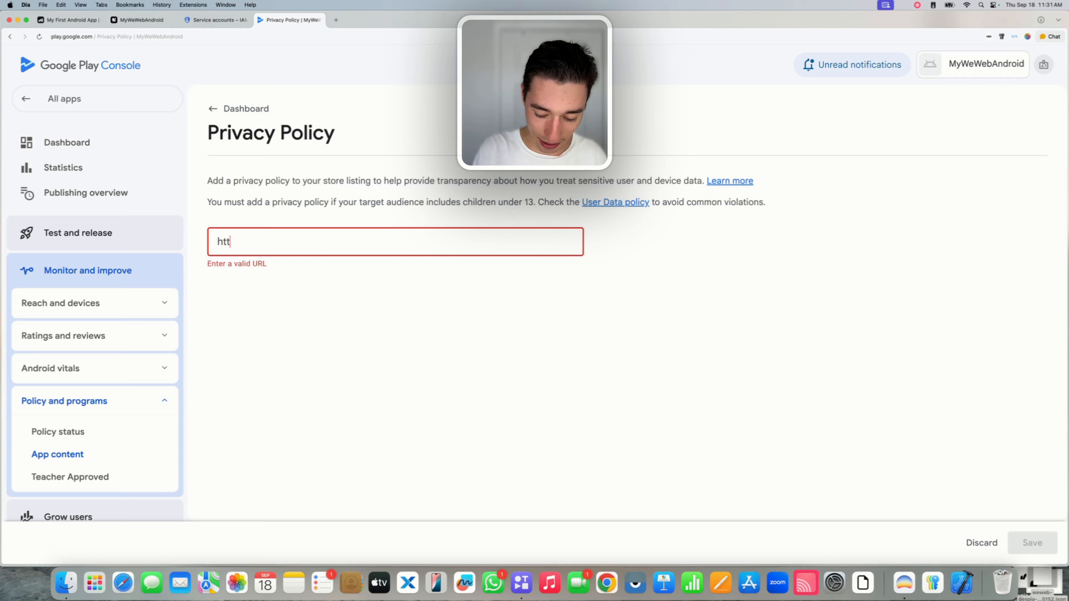
{"action": "type", "text": "ps://despia.con"}
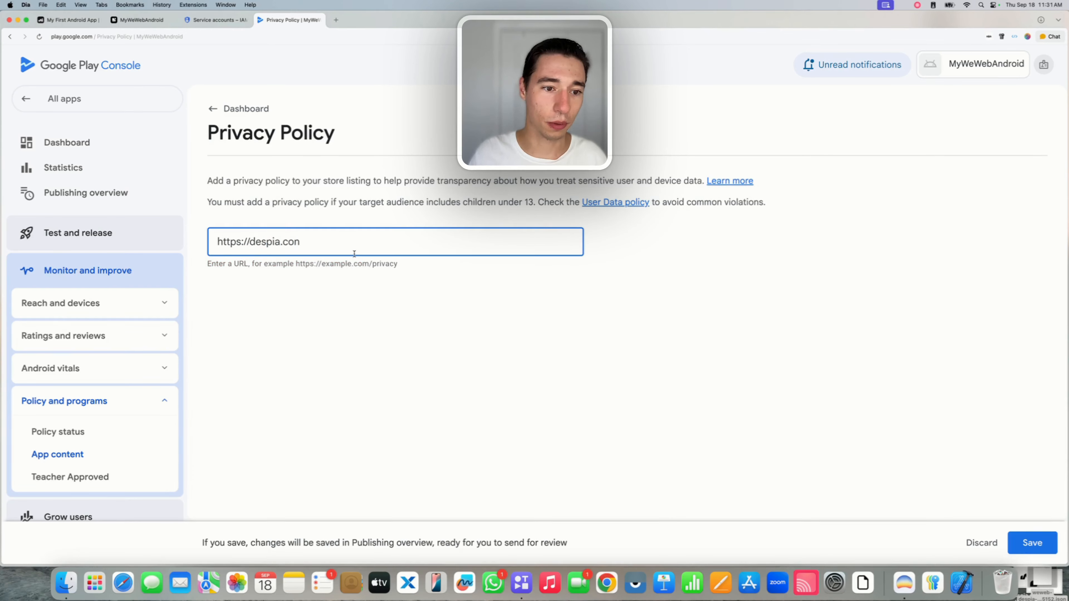
{"action": "key", "text": "BackSpace"}
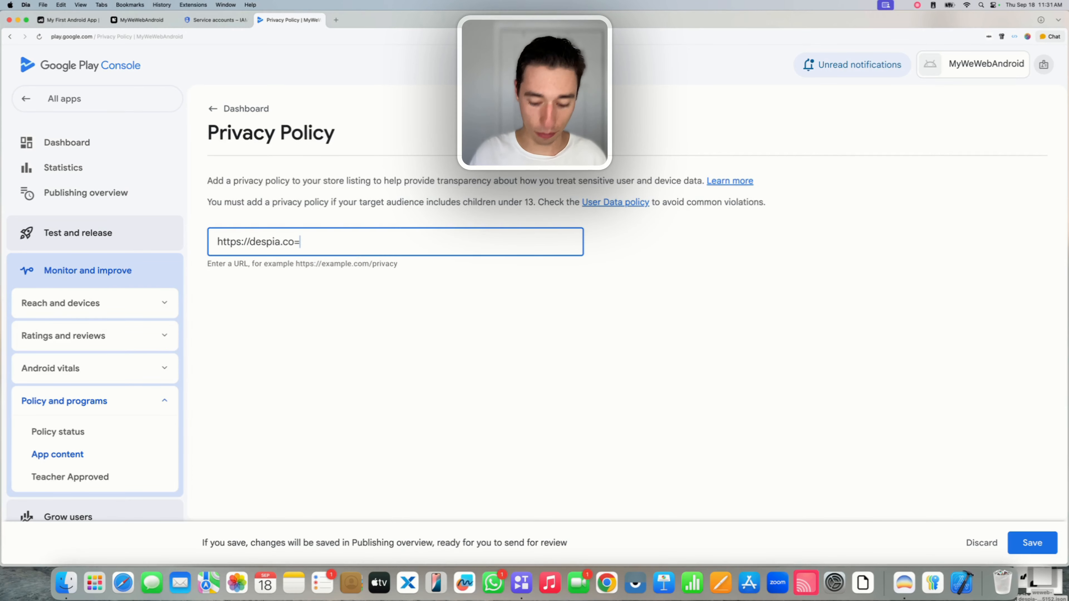
{"action": "type", "text": "=m"}
{"action": "key", "text": "BackSpace"}
{"action": "key", "text": "BackSpace"}
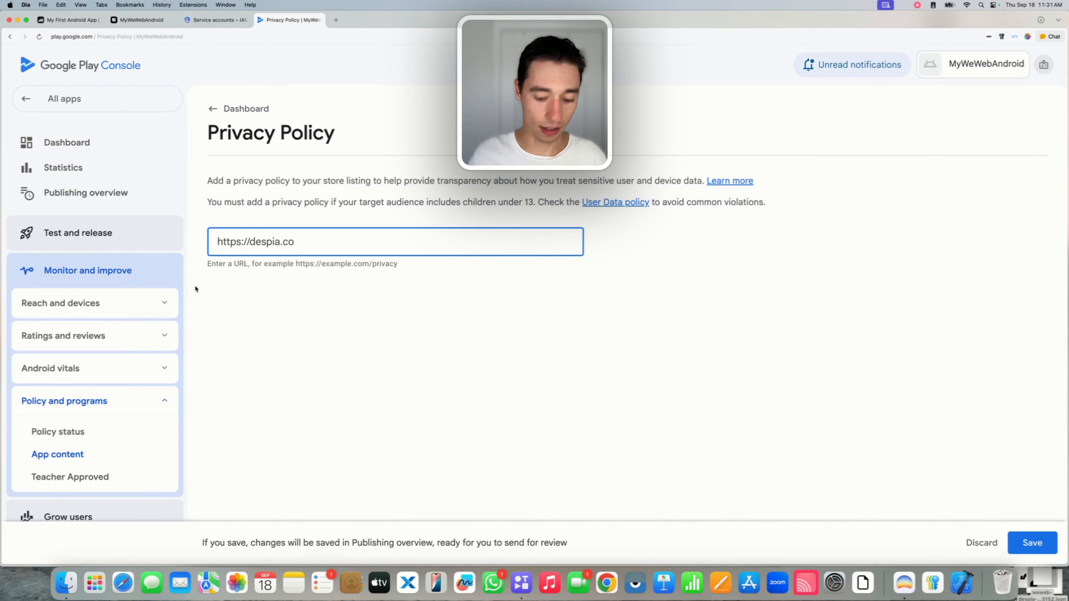
{"action": "type", "text": "m"}
{"action": "left_click", "coordinate": [379, 362]}
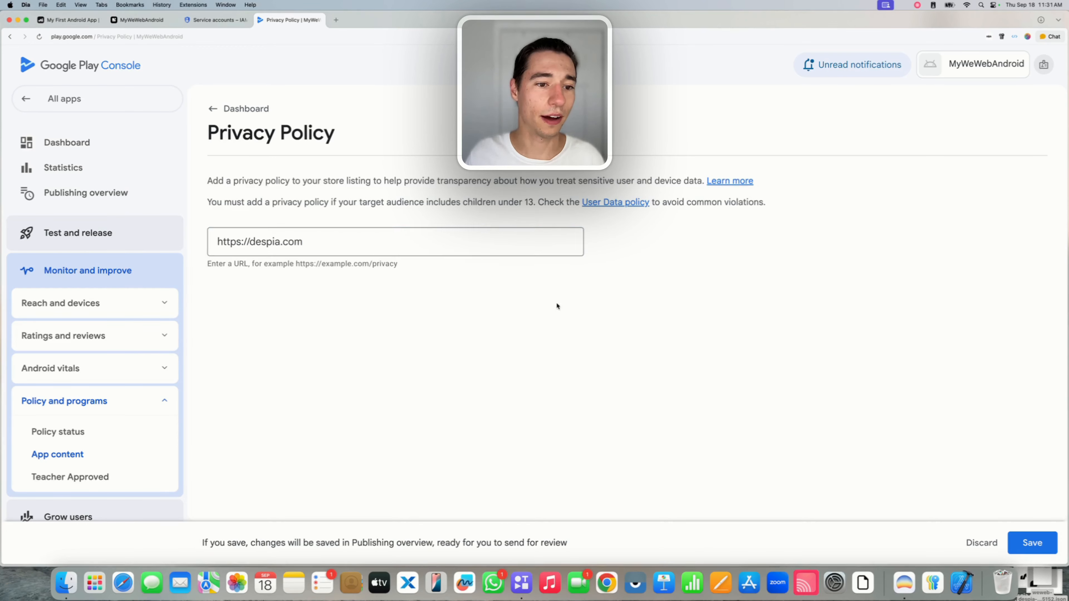
{"action": "left_click", "coordinate": [1031, 543]}
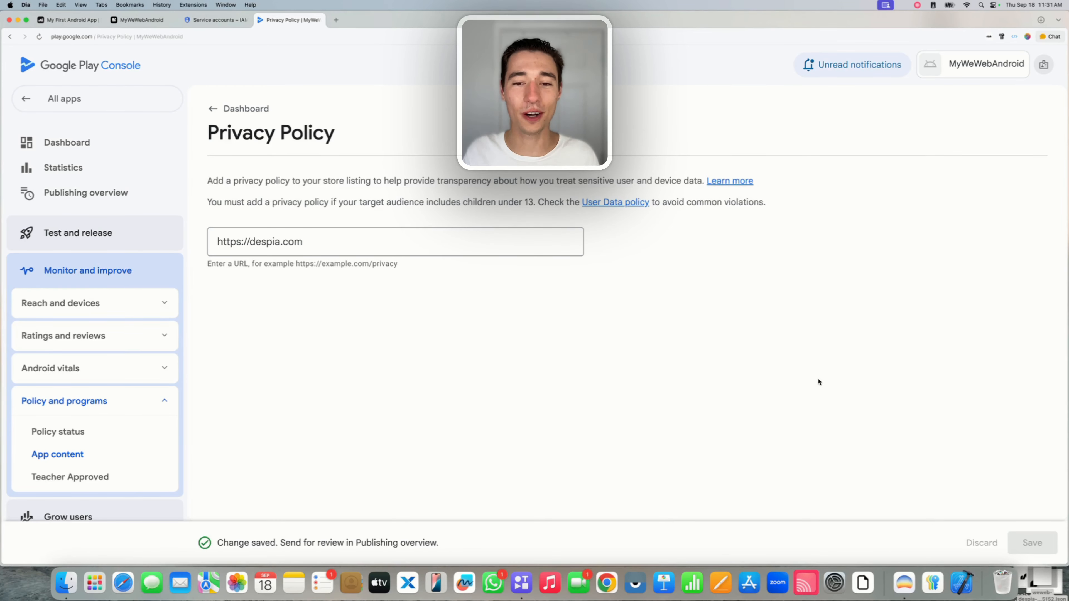
{"action": "triple_click", "coordinate": [350, 248]}
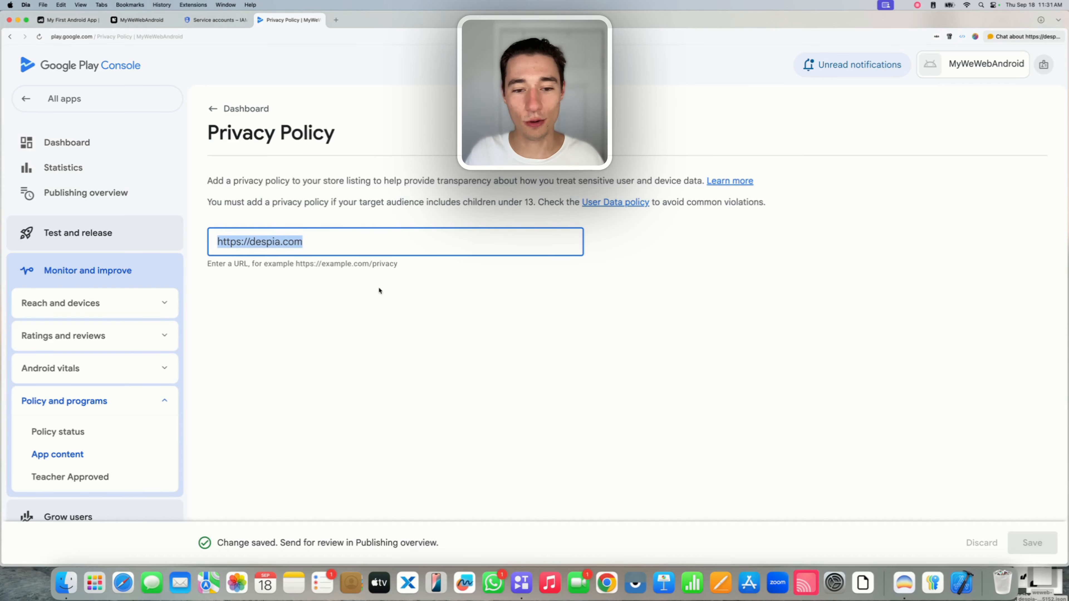
{"action": "left_click", "coordinate": [238, 109]}
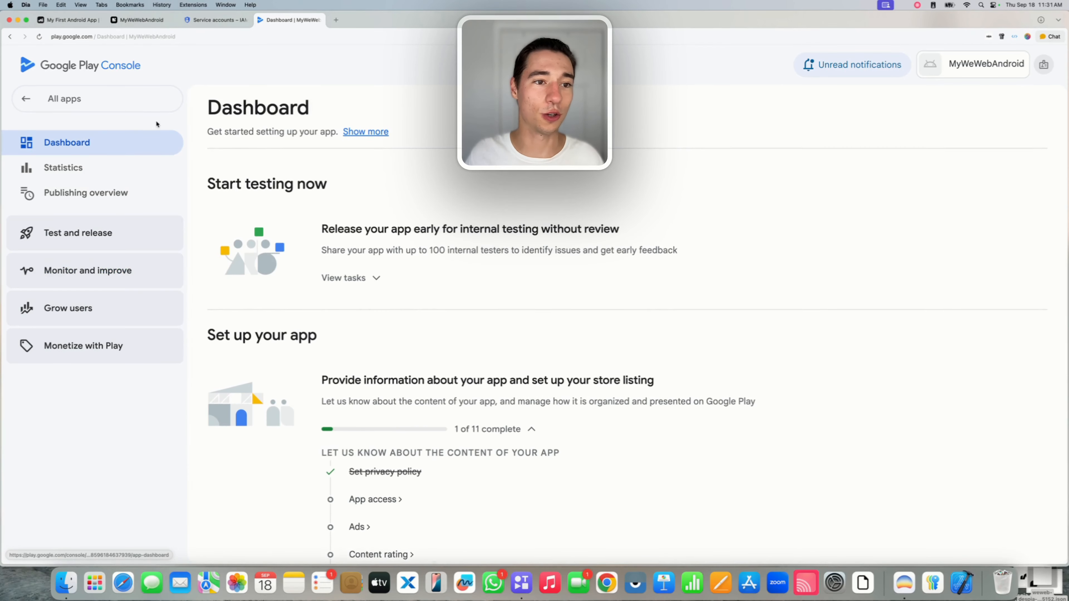
{"action": "scroll", "coordinate": [357, 298], "scroll_direction": "down", "scroll_amount": 4}
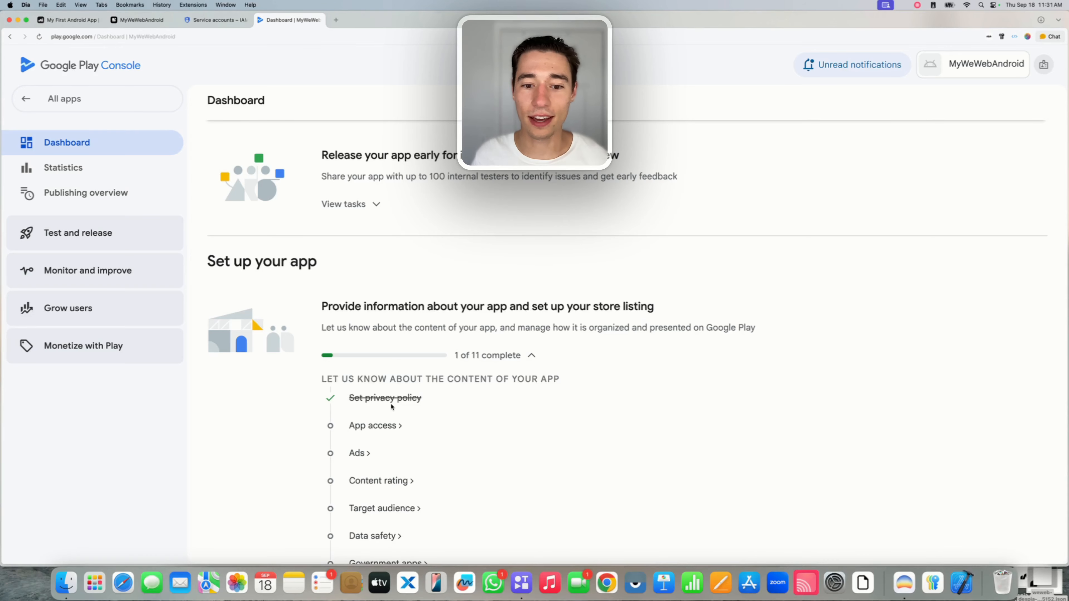
{"action": "scroll", "coordinate": [393, 413], "scroll_direction": "down", "scroll_amount": 3}
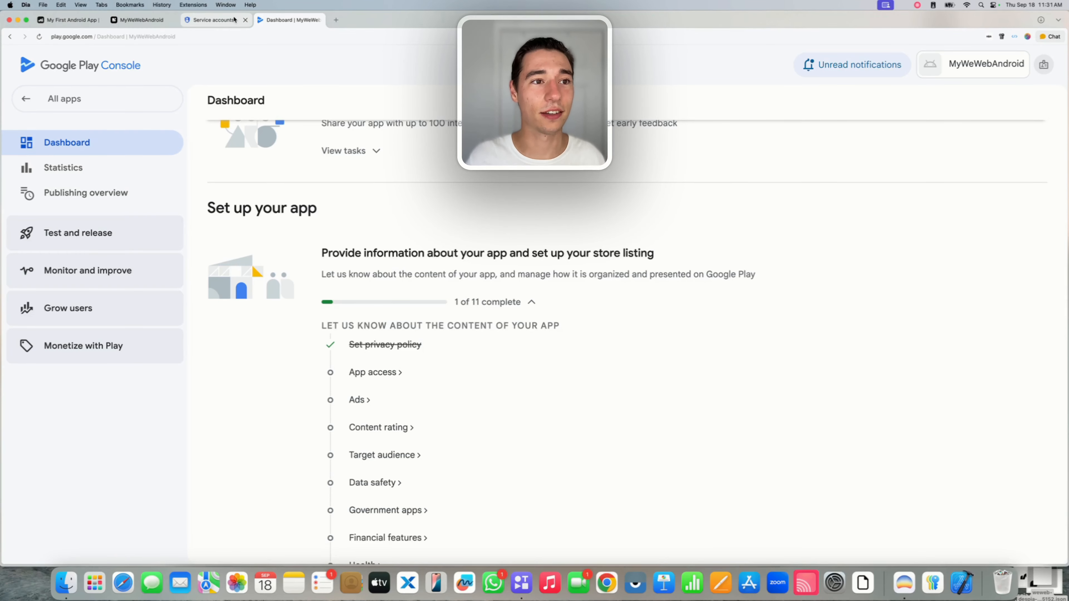
{"action": "scroll", "coordinate": [315, 198], "scroll_direction": "up", "scroll_amount": 7}
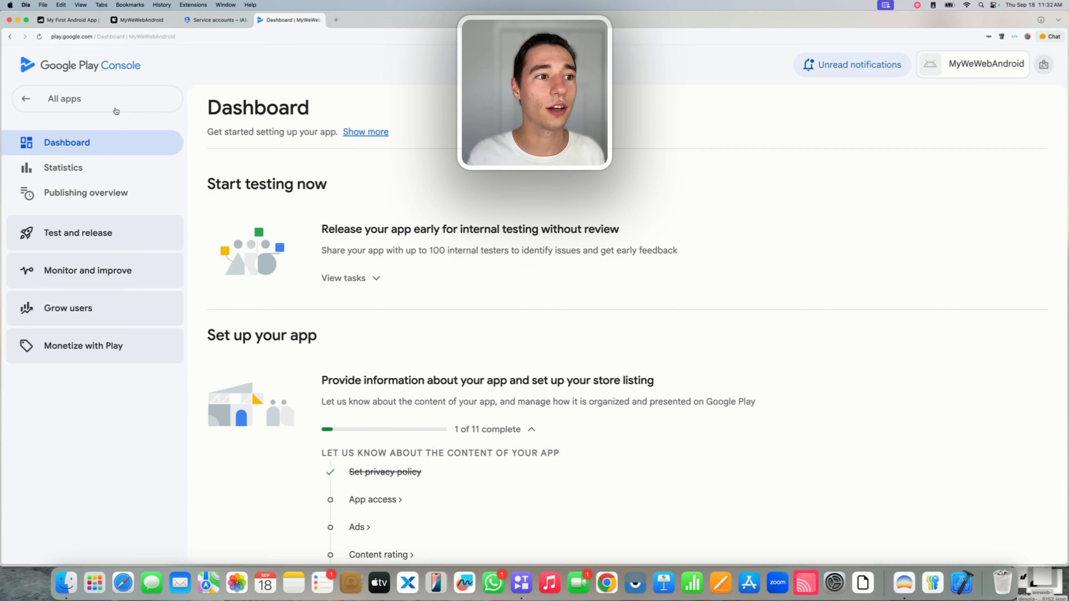
Go to the developer account's Users and permissions and choose Invite new users.
{"action": "left_click", "coordinate": [30, 99]}
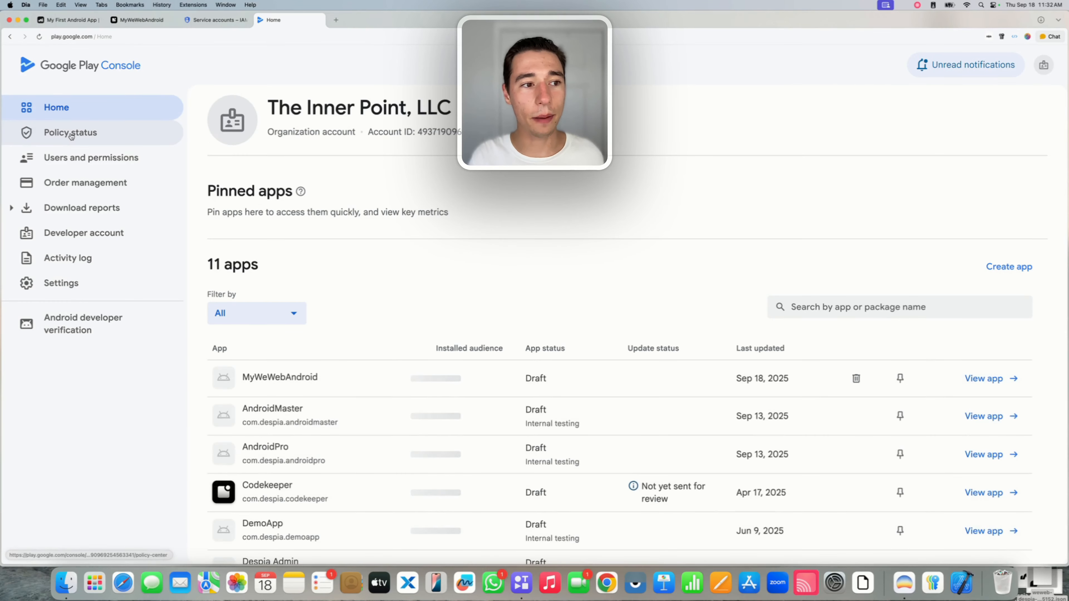
{"action": "left_click", "coordinate": [86, 159]}
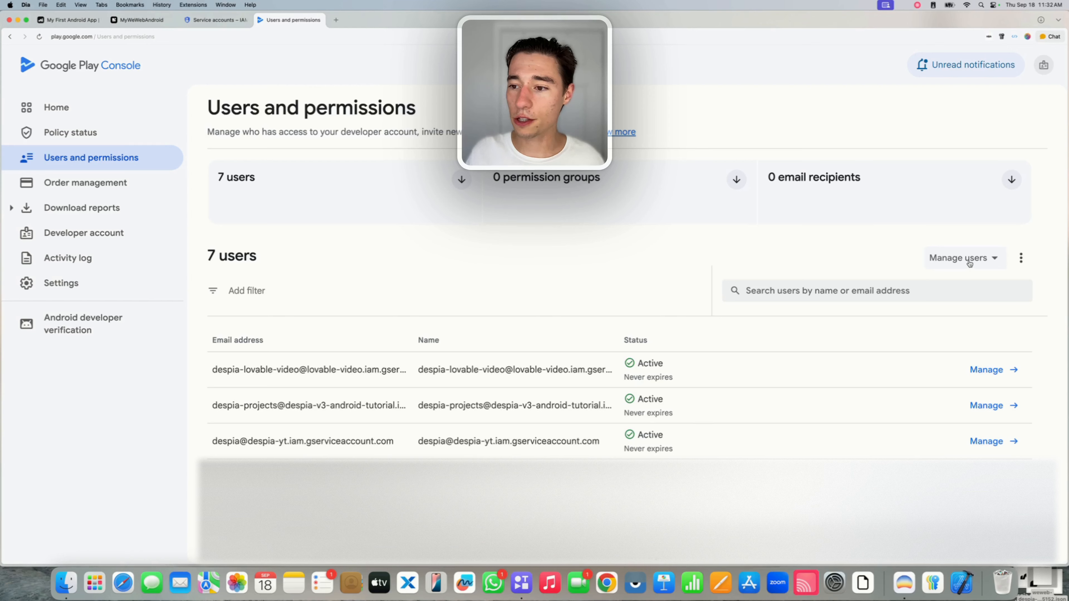
{"action": "left_click", "coordinate": [954, 259]}
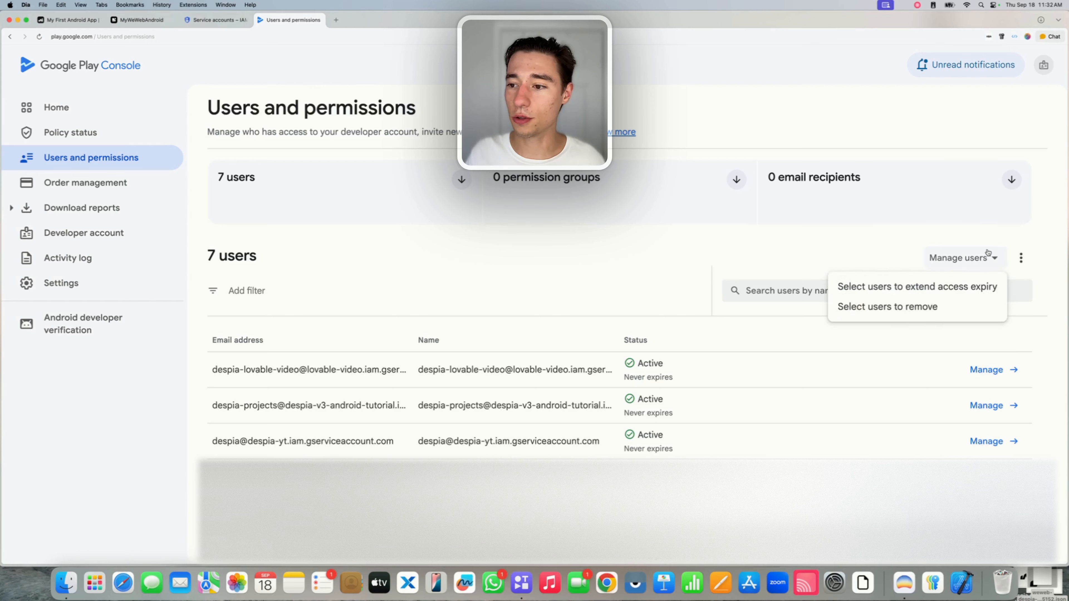
{"action": "left_click", "coordinate": [995, 236]}
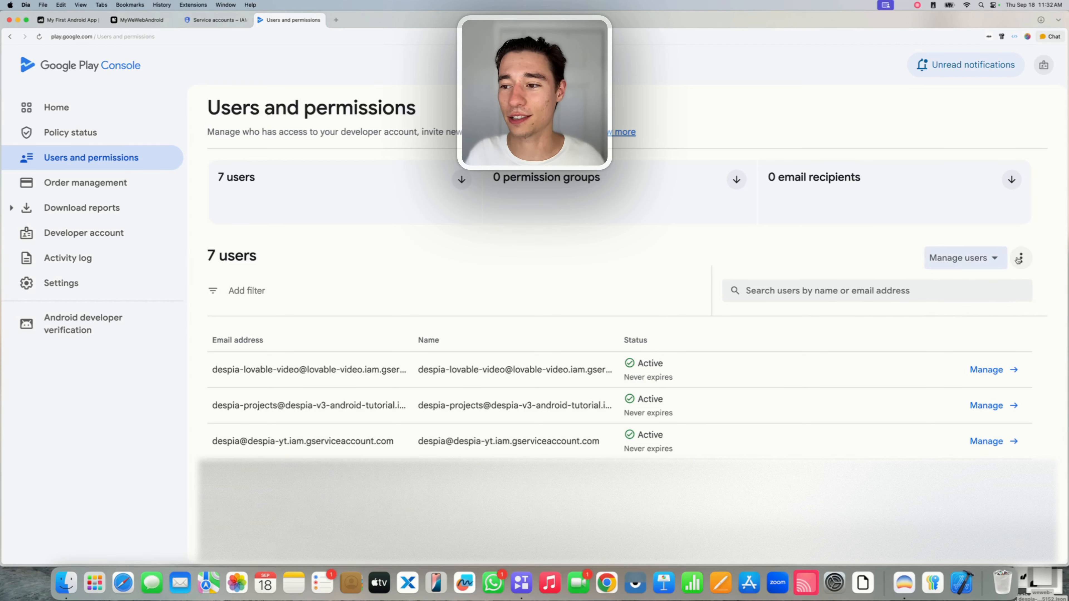
{"action": "left_click", "coordinate": [1019, 259]}
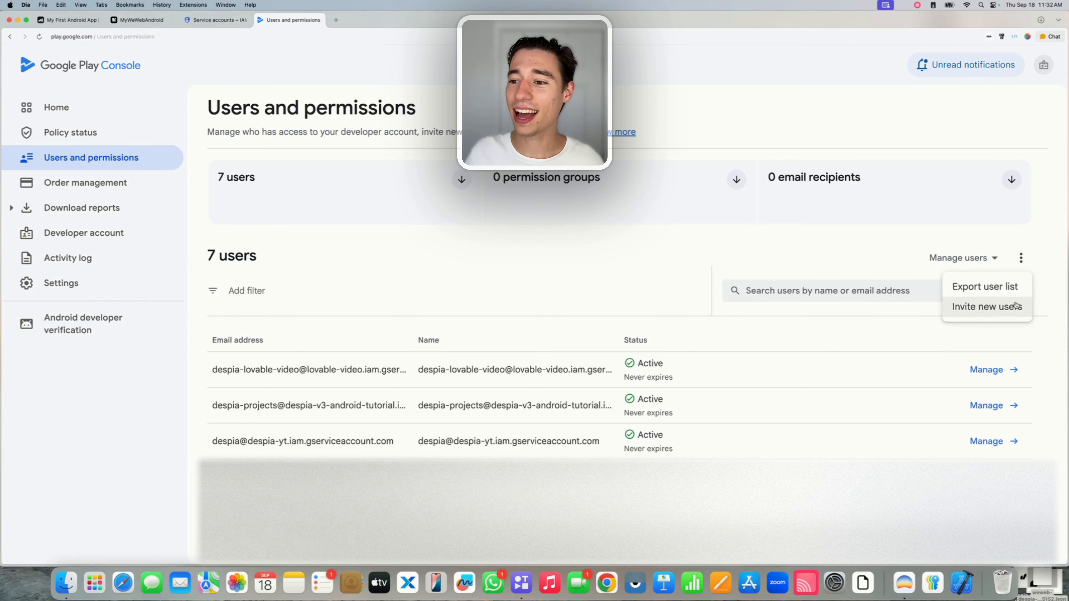
{"action": "left_click", "coordinate": [984, 307]}
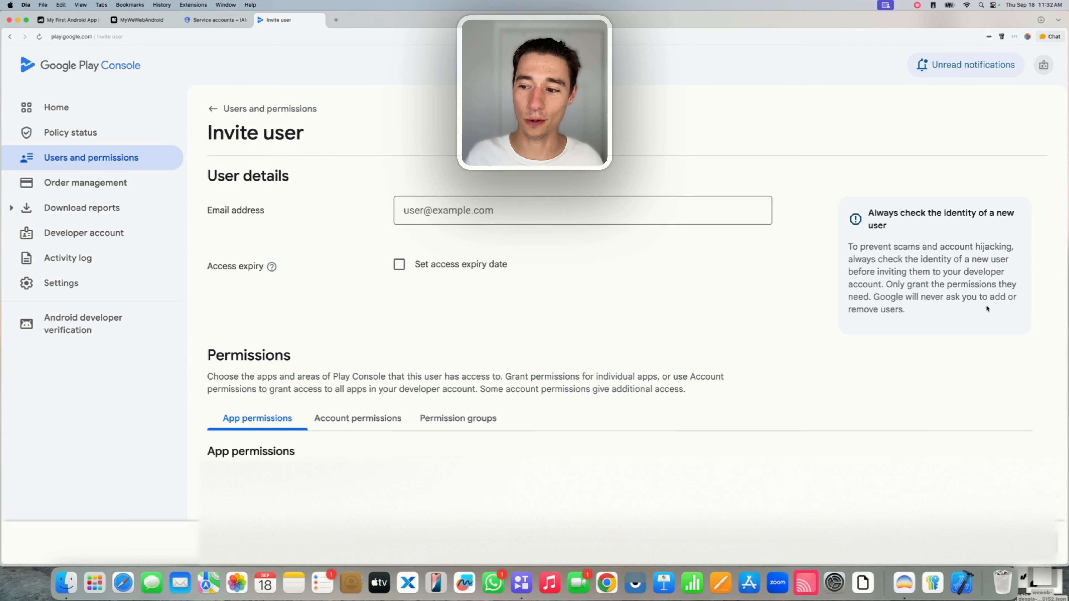
Focus the Invite user email field, then switch to the Google Cloud service accounts list.
{"action": "left_click", "coordinate": [426, 210]}
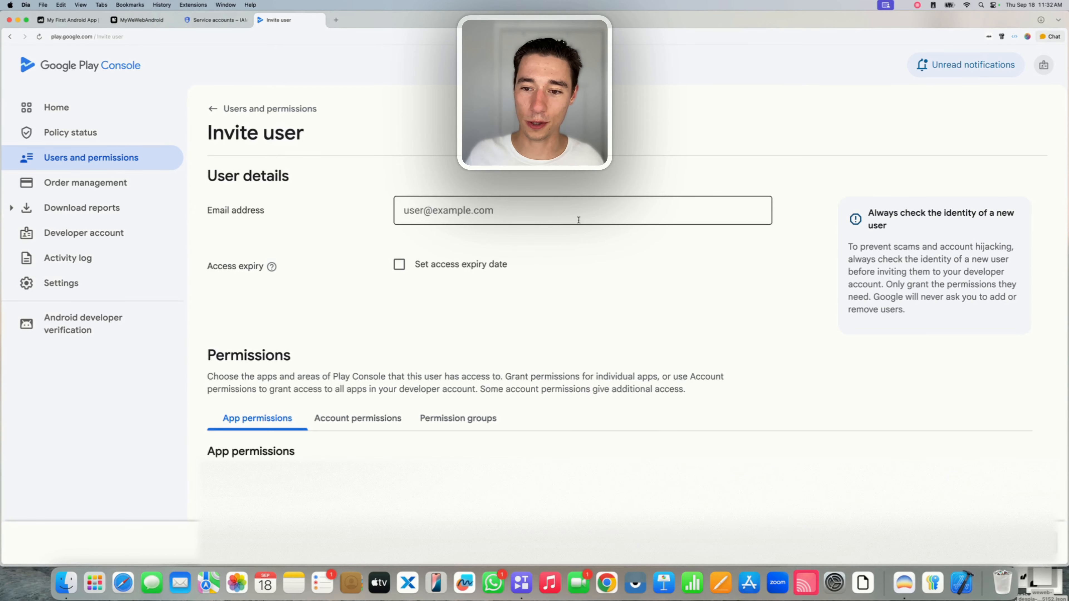
{"action": "left_click", "coordinate": [390, 171]}
{"action": "left_click", "coordinate": [416, 205]}
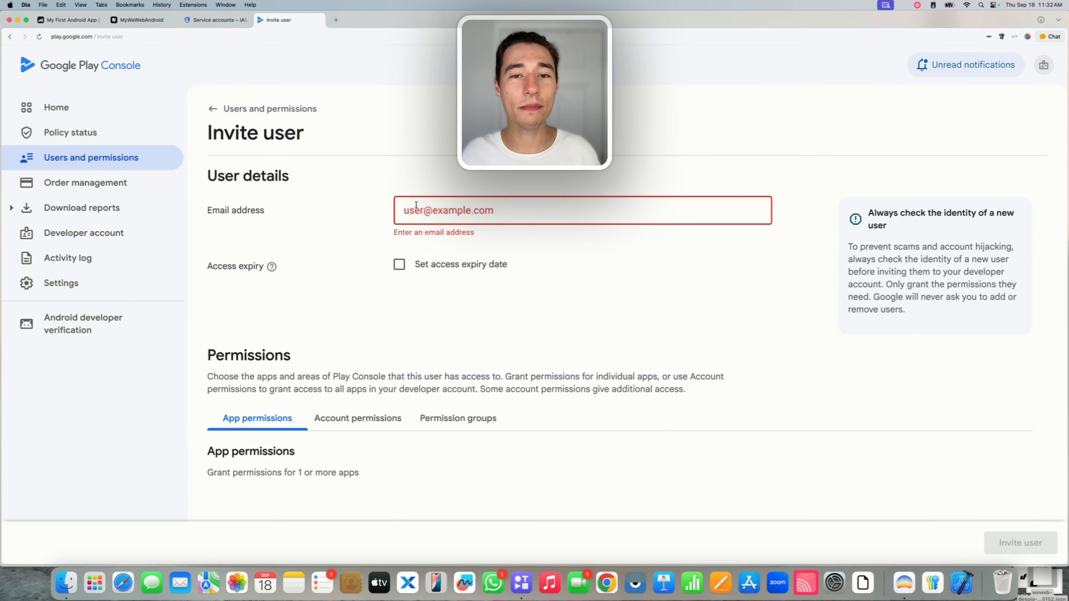
{"action": "left_click", "coordinate": [215, 20]}
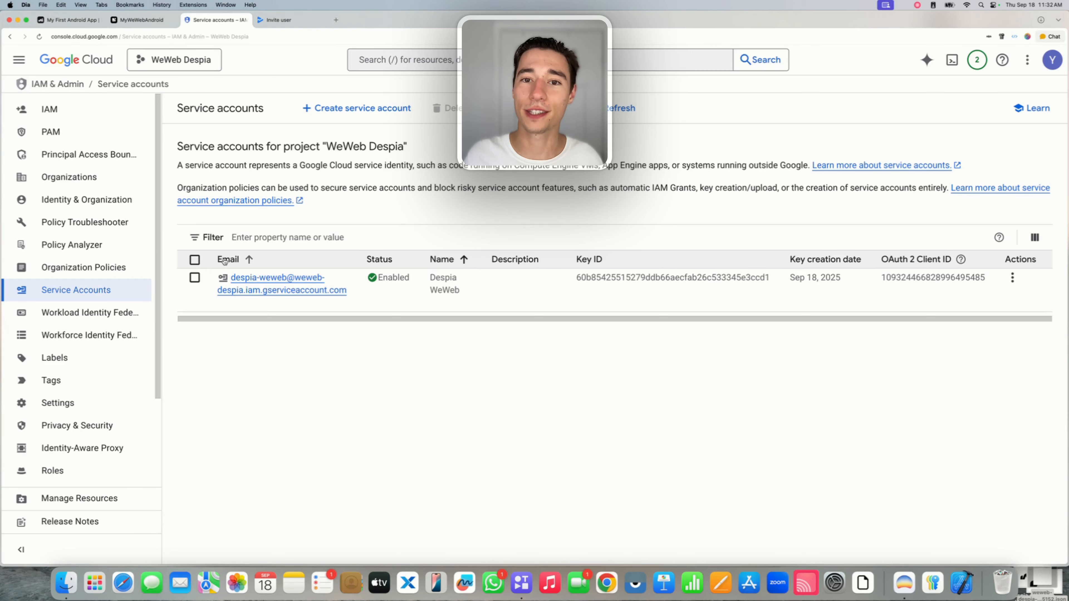
Copy the service account's email address and paste it into the Invite user email field.
{"action": "left_click", "coordinate": [224, 303]}
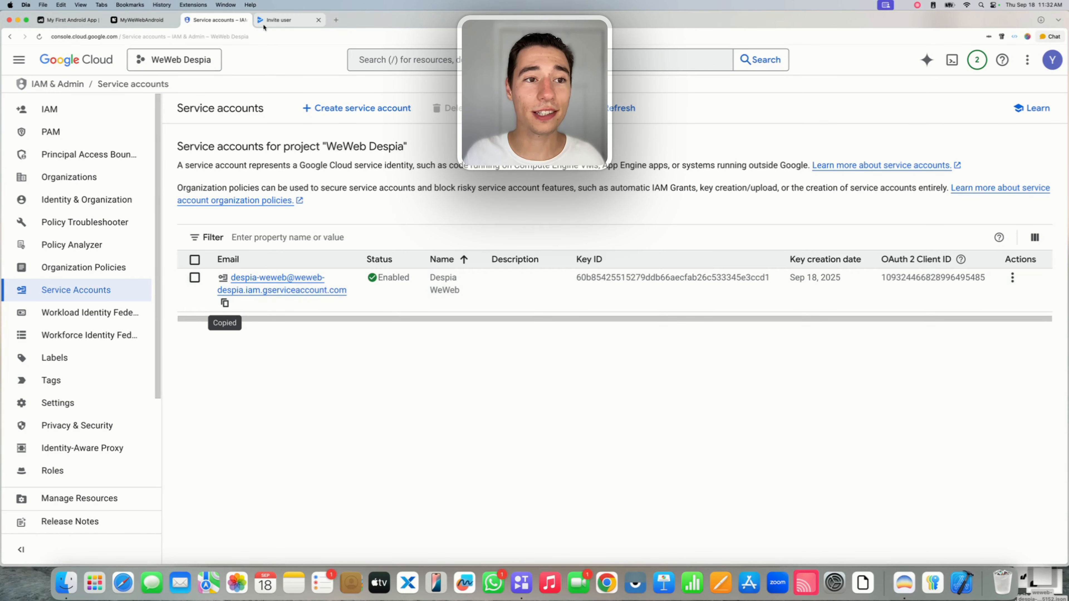
{"action": "key", "text": "ctrl+Tab"}
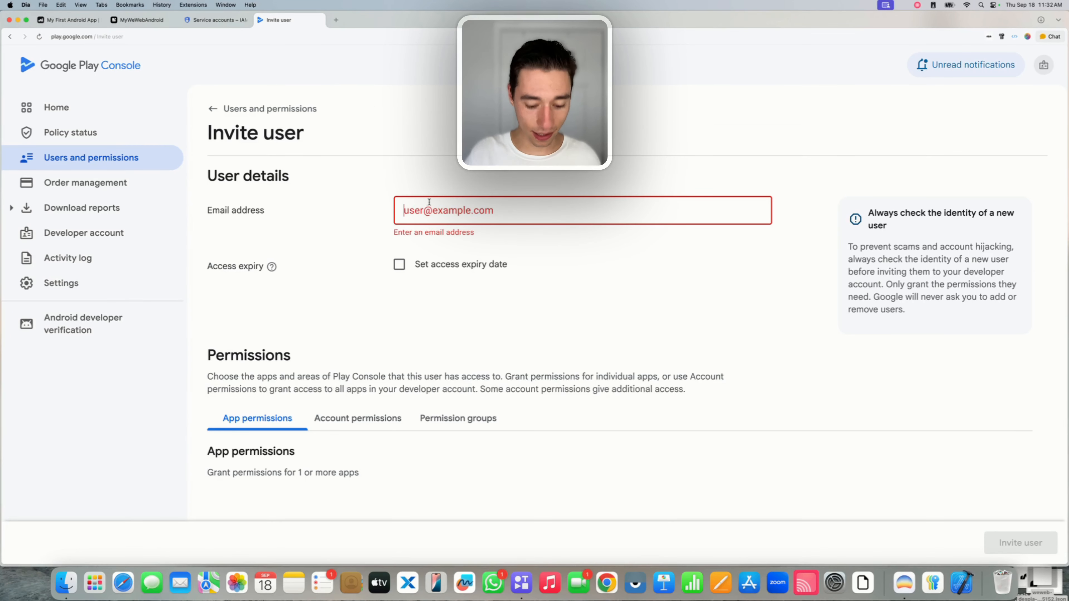
{"action": "key", "text": "super+v"}
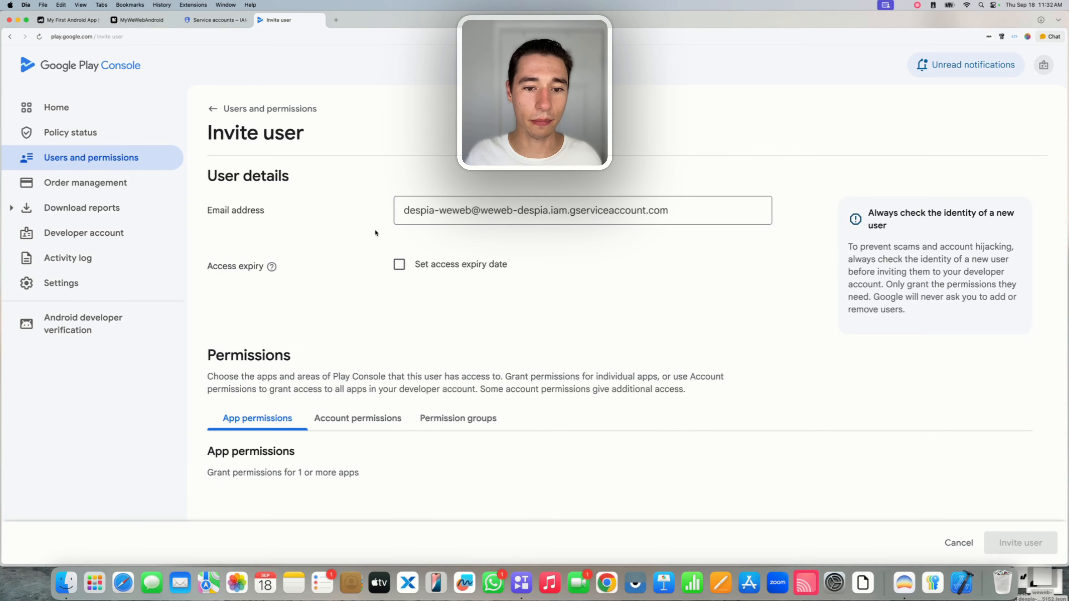
{"action": "scroll", "coordinate": [374, 228], "scroll_direction": "down", "scroll_amount": 3}
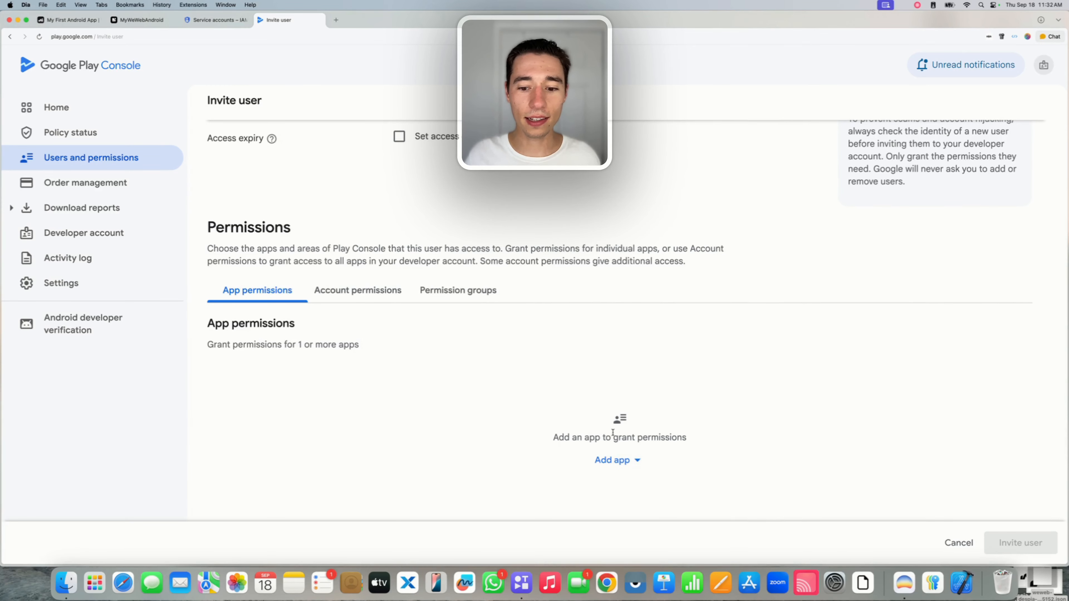
Grant View app information access to MyWeWebAndroid, AndroidMaster, AndroidPro and Codekeeper.
{"action": "left_click", "coordinate": [615, 460]}
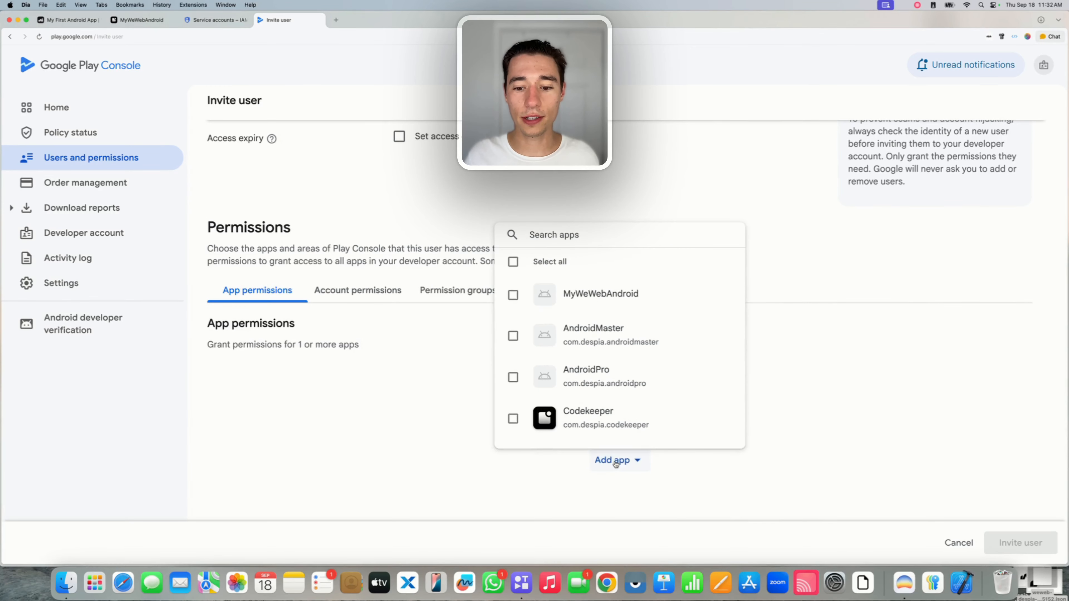
{"action": "left_click", "coordinate": [513, 295]}
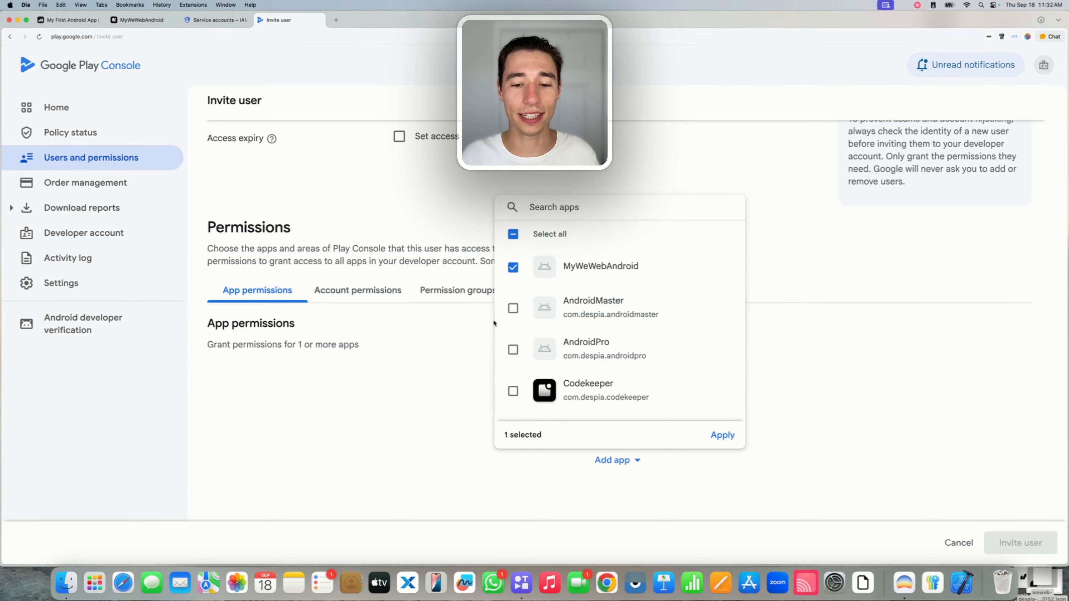
{"action": "left_click", "coordinate": [513, 308]}
{"action": "left_click", "coordinate": [513, 349]}
{"action": "left_click", "coordinate": [515, 383]}
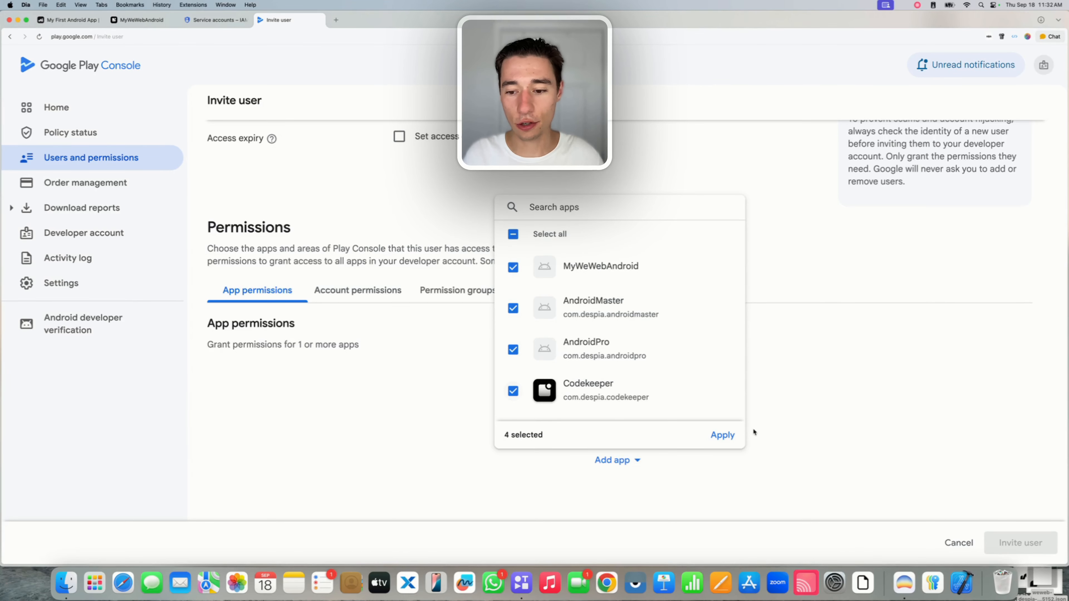
{"action": "left_click", "coordinate": [722, 435]}
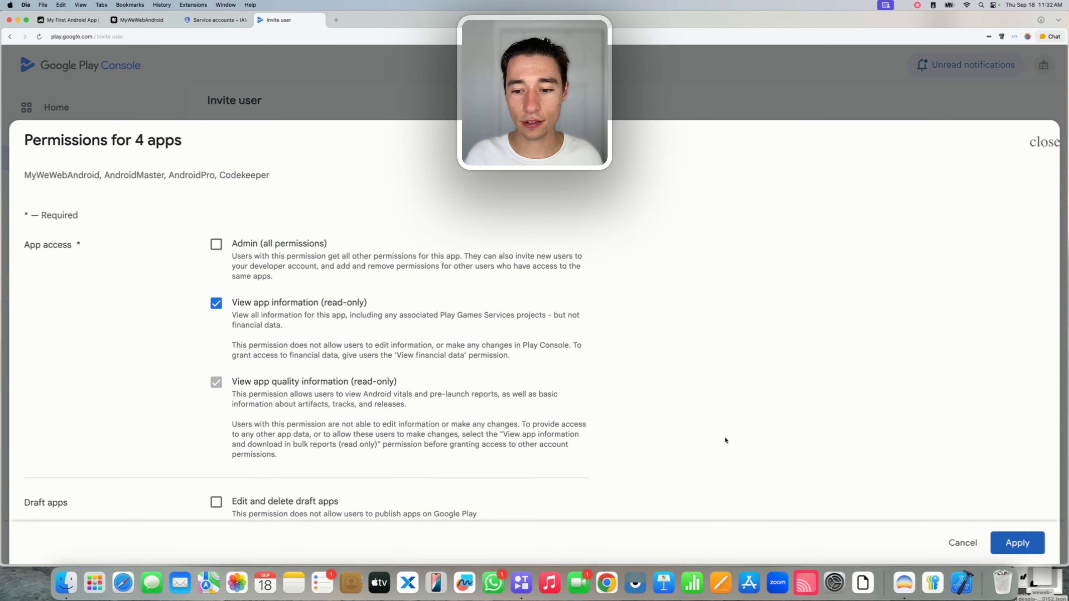
{"action": "left_click", "coordinate": [1013, 538]}
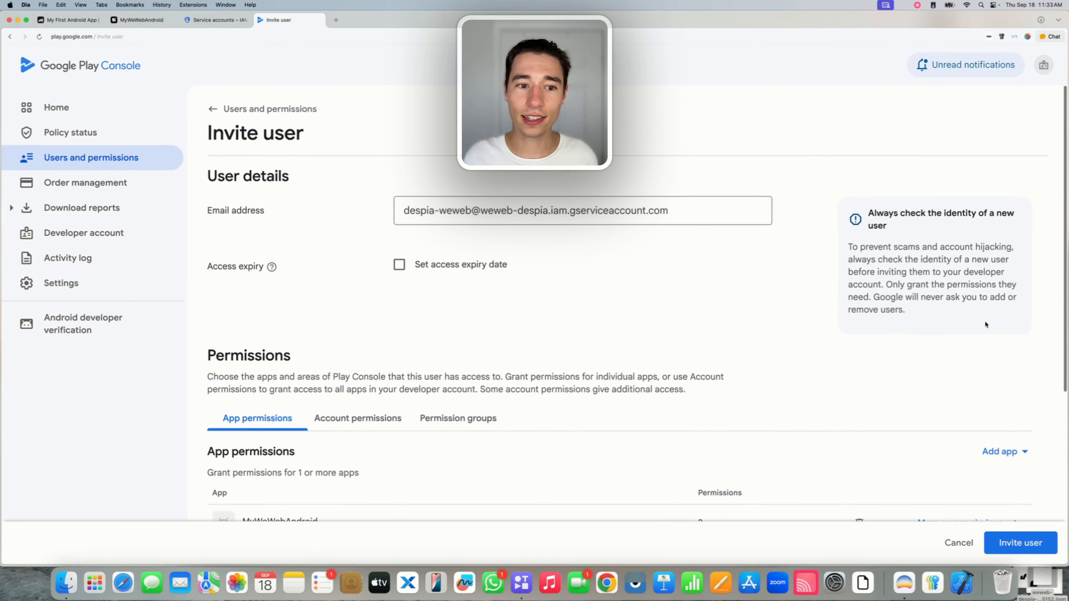
Give the service account Admin (all permissions) under Account permissions.
{"action": "scroll", "coordinate": [442, 256], "scroll_direction": "down", "scroll_amount": 5}
{"action": "left_click", "coordinate": [379, 247]}
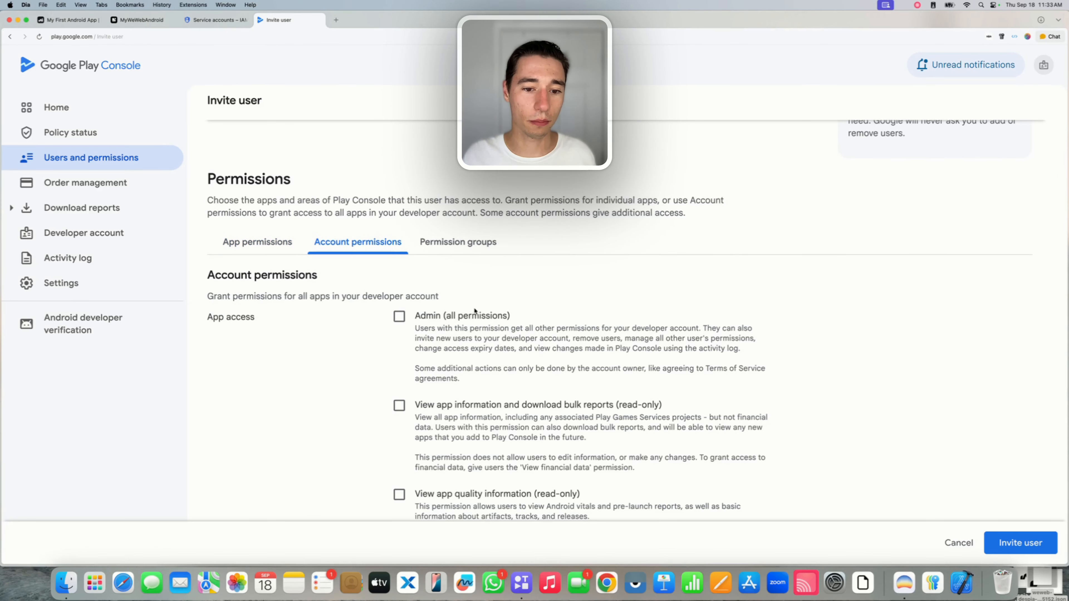
{"action": "left_click", "coordinate": [476, 314]}
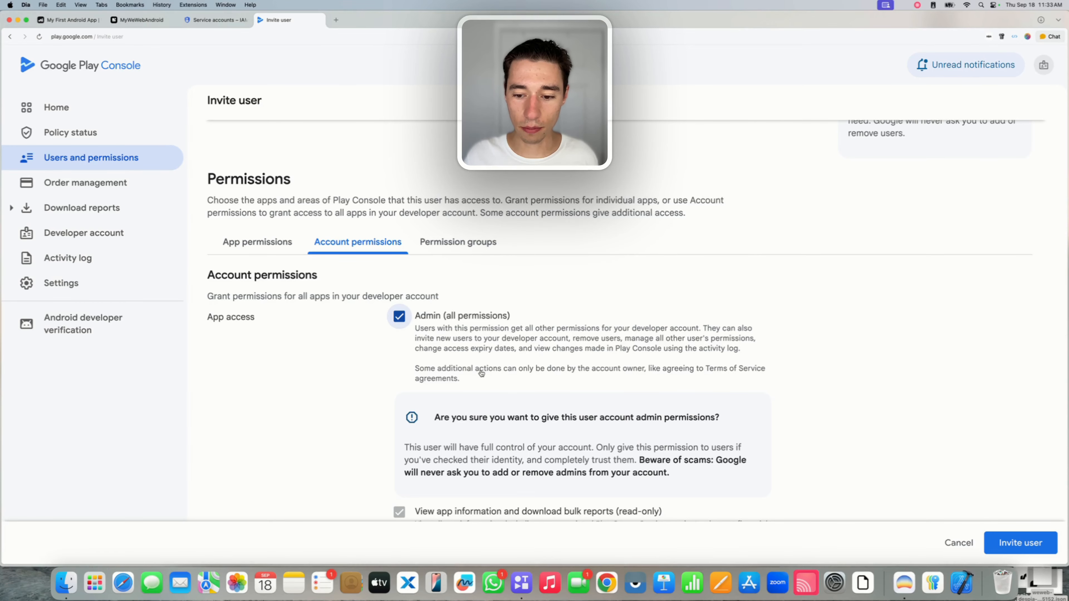
{"action": "scroll", "coordinate": [468, 348], "scroll_direction": "down", "scroll_amount": 7}
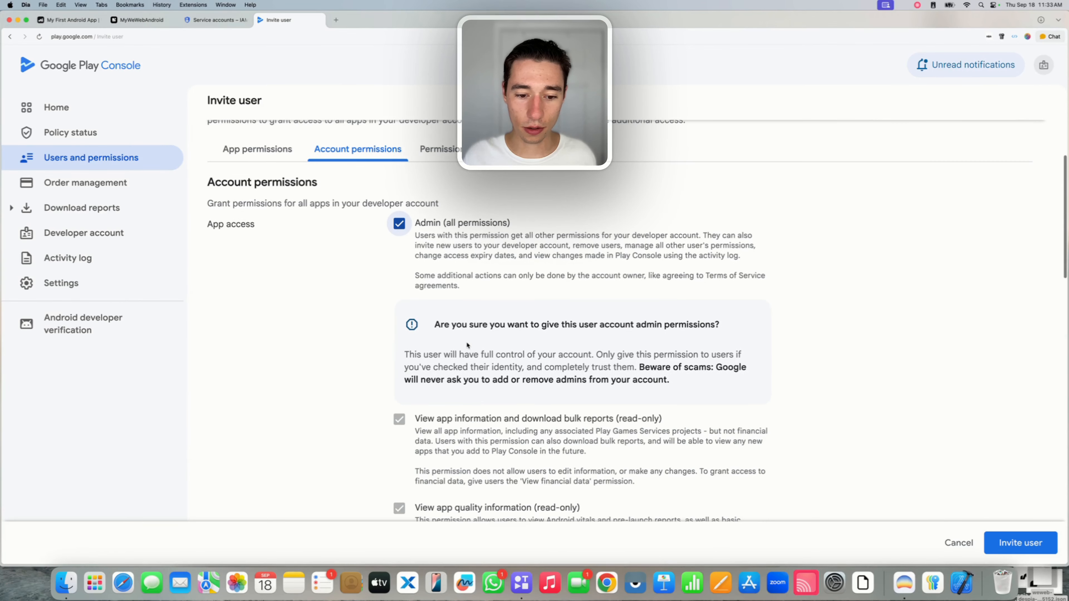
{"action": "scroll", "coordinate": [463, 336], "scroll_direction": "up", "scroll_amount": 5}
{"action": "left_click", "coordinate": [399, 271]}
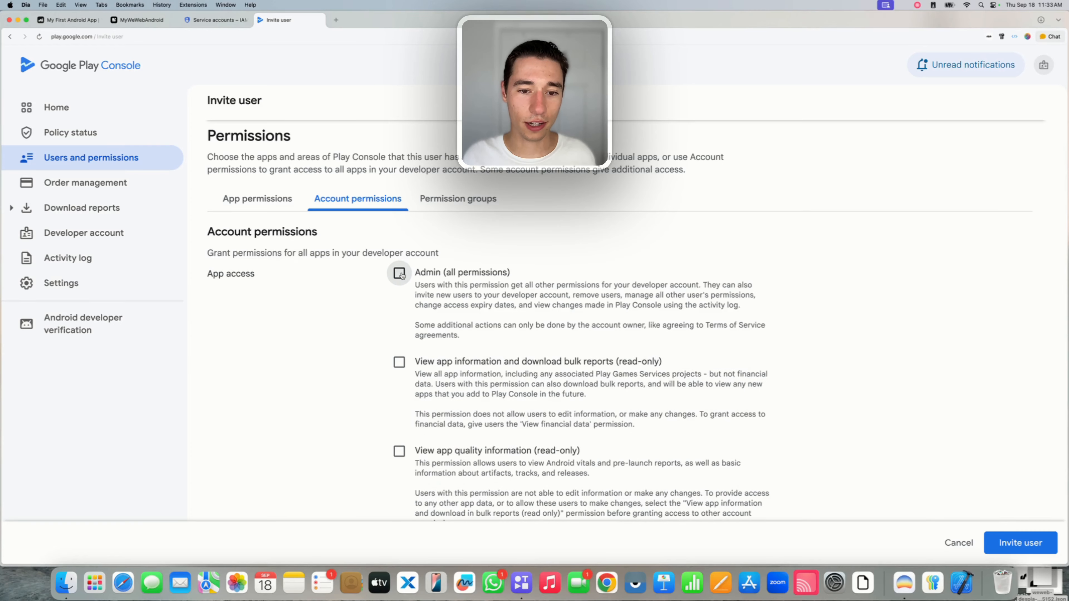
{"action": "scroll", "coordinate": [485, 369], "scroll_direction": "down", "scroll_amount": 1}
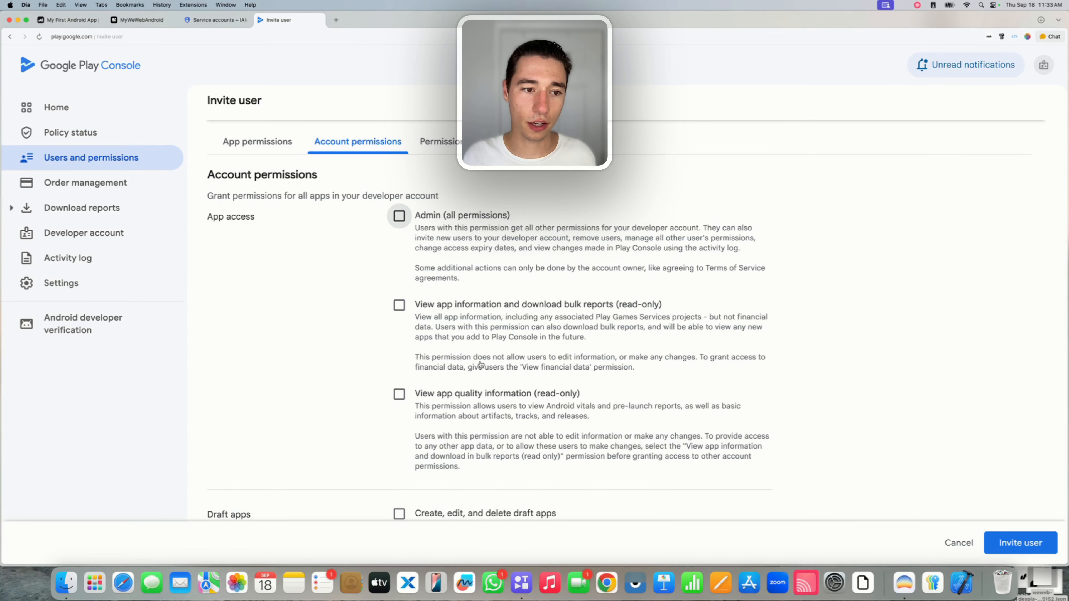
{"action": "scroll", "coordinate": [481, 364], "scroll_direction": "down", "scroll_amount": 3}
{"action": "scroll", "coordinate": [481, 364], "scroll_direction": "down", "scroll_amount": 4}
{"action": "scroll", "coordinate": [480, 361], "scroll_direction": "up", "scroll_amount": 10}
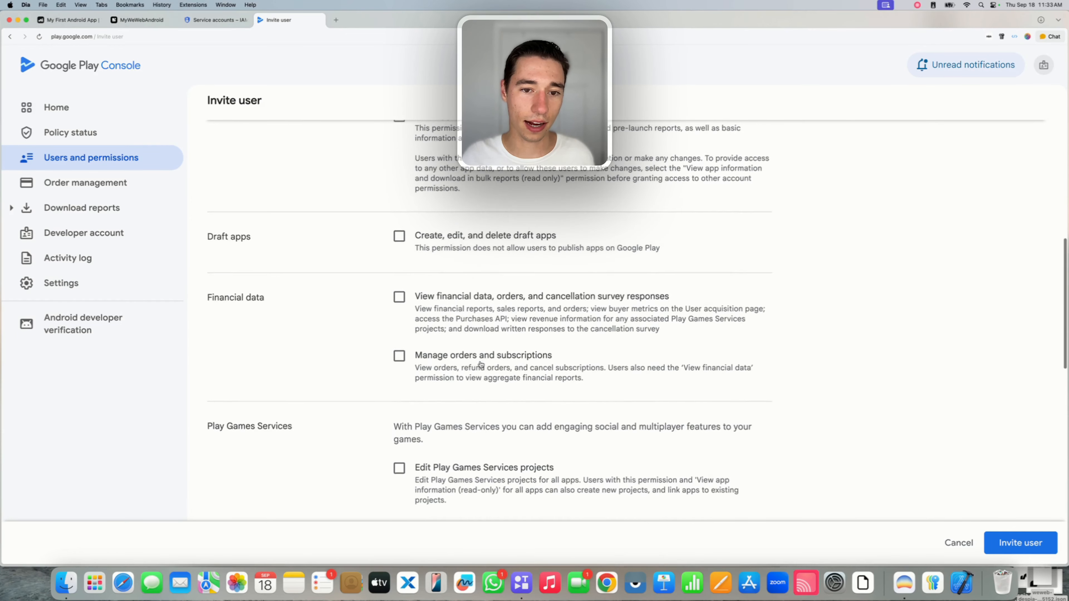
{"action": "left_click", "coordinate": [399, 492]}
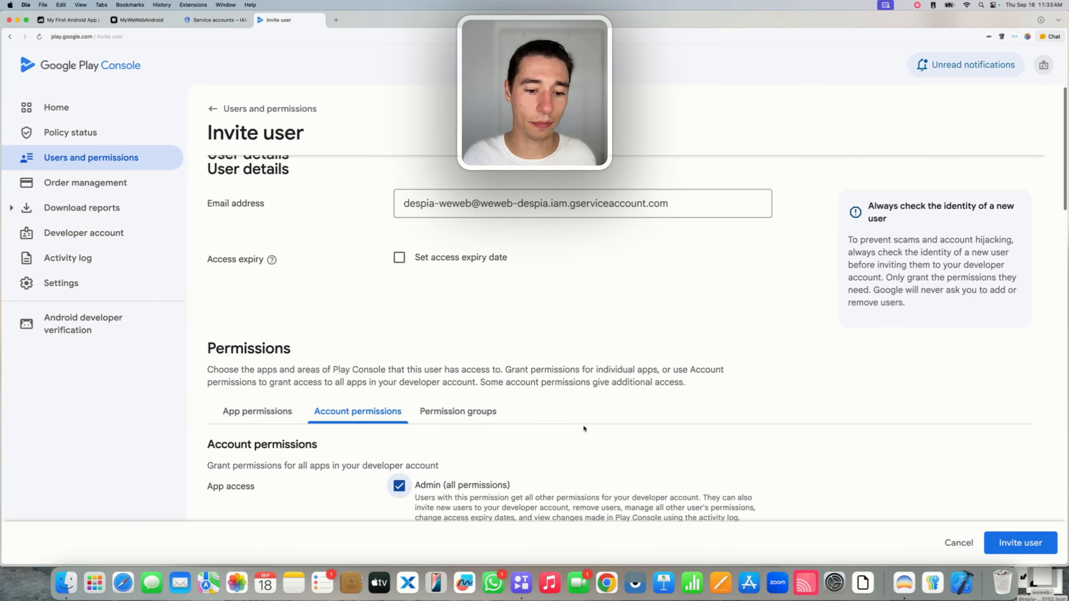
Send the user invitation, then return Home and open the MyWeWebAndroid dashboard.
{"action": "scroll", "coordinate": [583, 424], "scroll_direction": "down", "scroll_amount": 4}
{"action": "left_click", "coordinate": [1019, 544]}
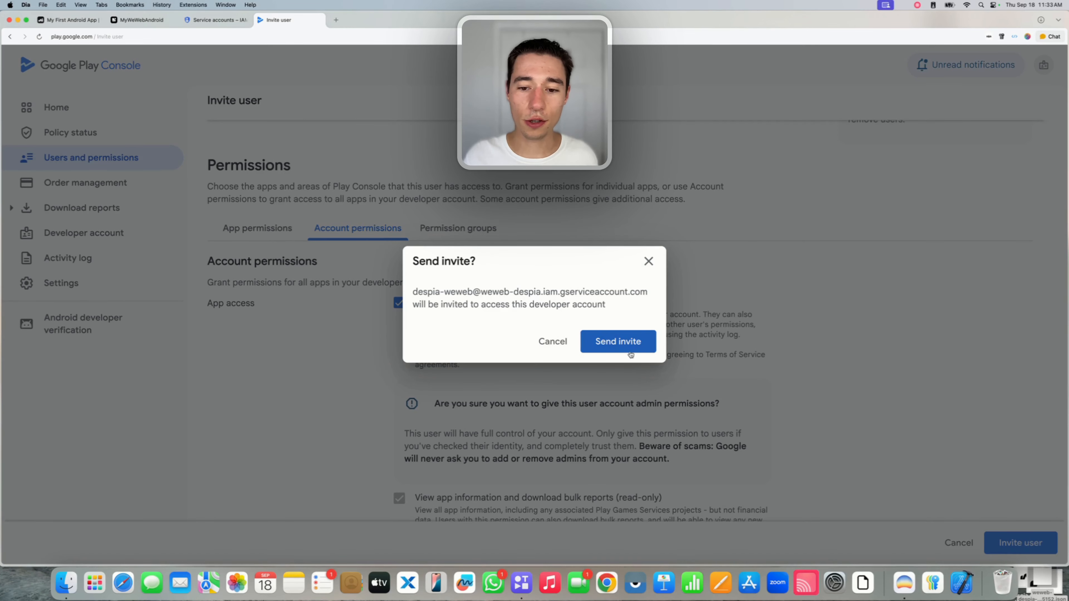
{"action": "left_click", "coordinate": [617, 336]}
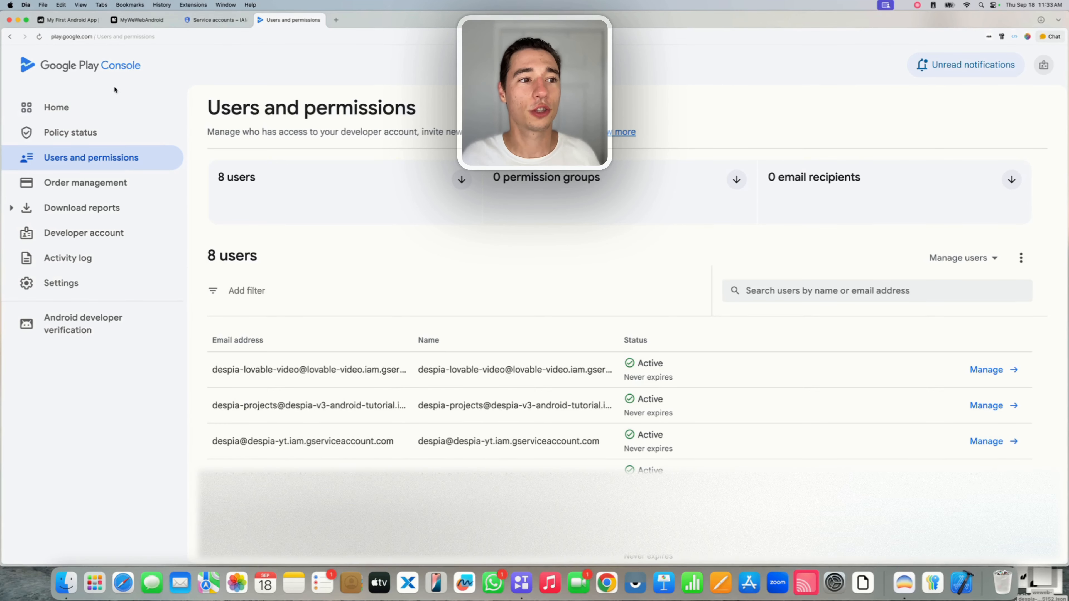
{"action": "left_click", "coordinate": [95, 110]}
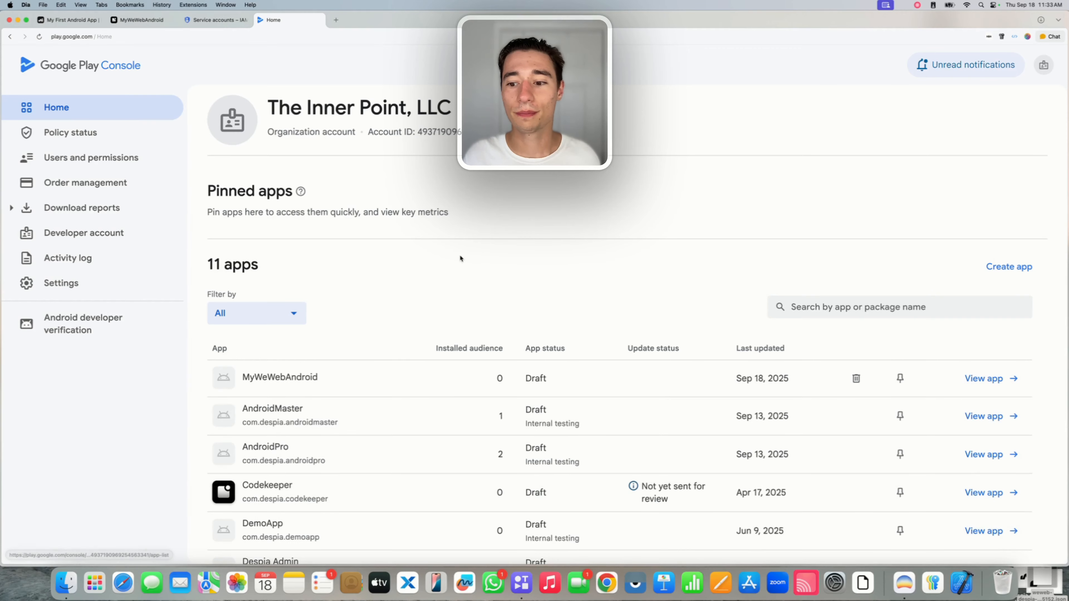
{"action": "left_click", "coordinate": [297, 375]}
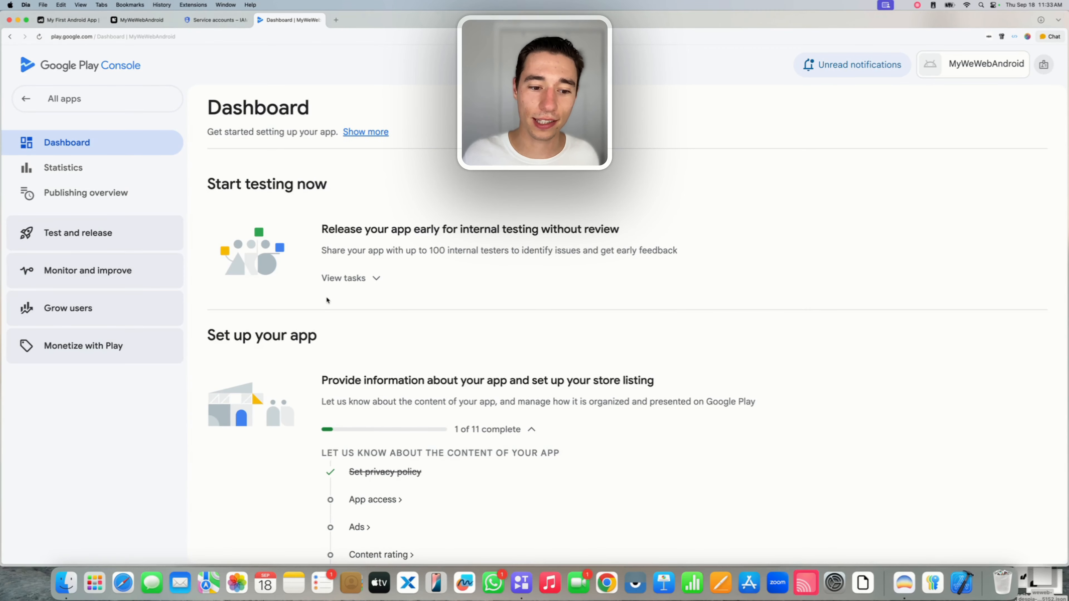
In Despia, confirm weweb-despia is the Development Team and review the Google integration settings.
{"action": "key", "text": "super+2"}
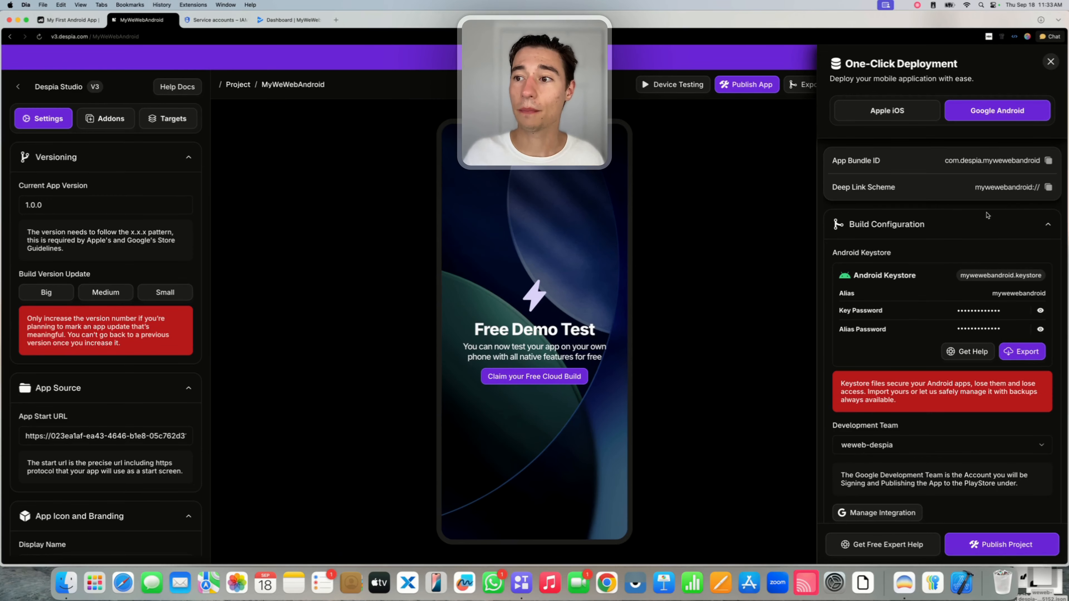
{"action": "scroll", "coordinate": [987, 215], "scroll_direction": "down", "scroll_amount": 2}
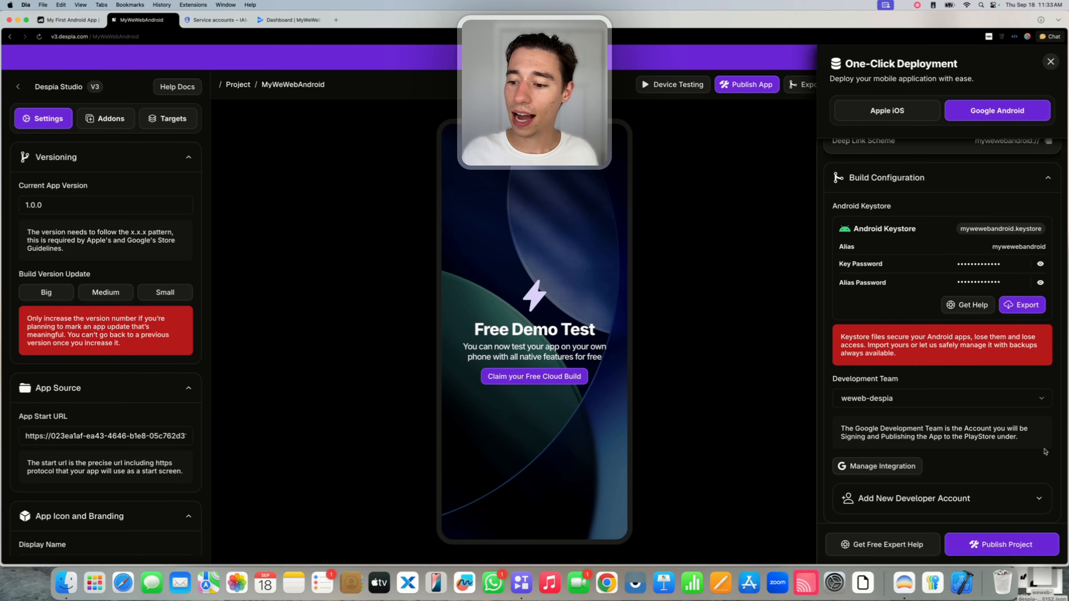
{"action": "left_click", "coordinate": [885, 406]}
{"action": "left_click", "coordinate": [884, 415]}
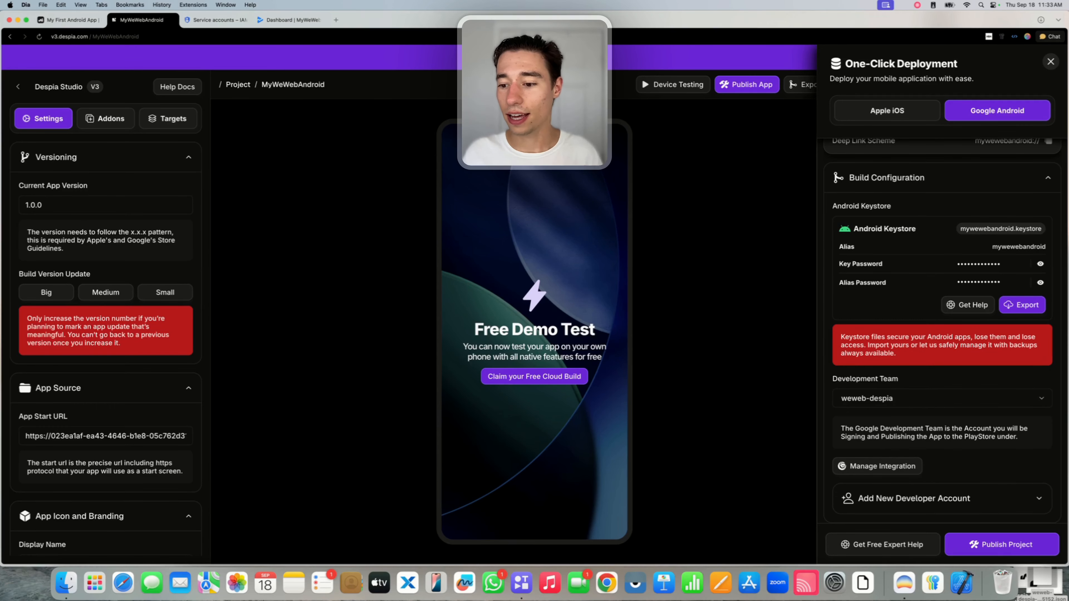
{"action": "left_click", "coordinate": [853, 465]}
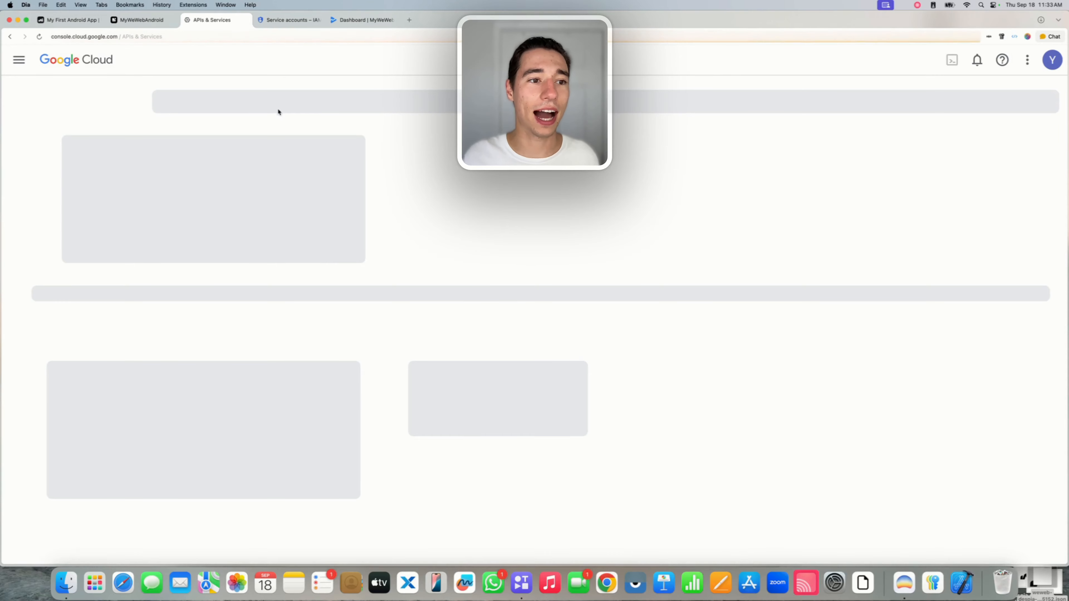
{"action": "left_click", "coordinate": [248, 22]}
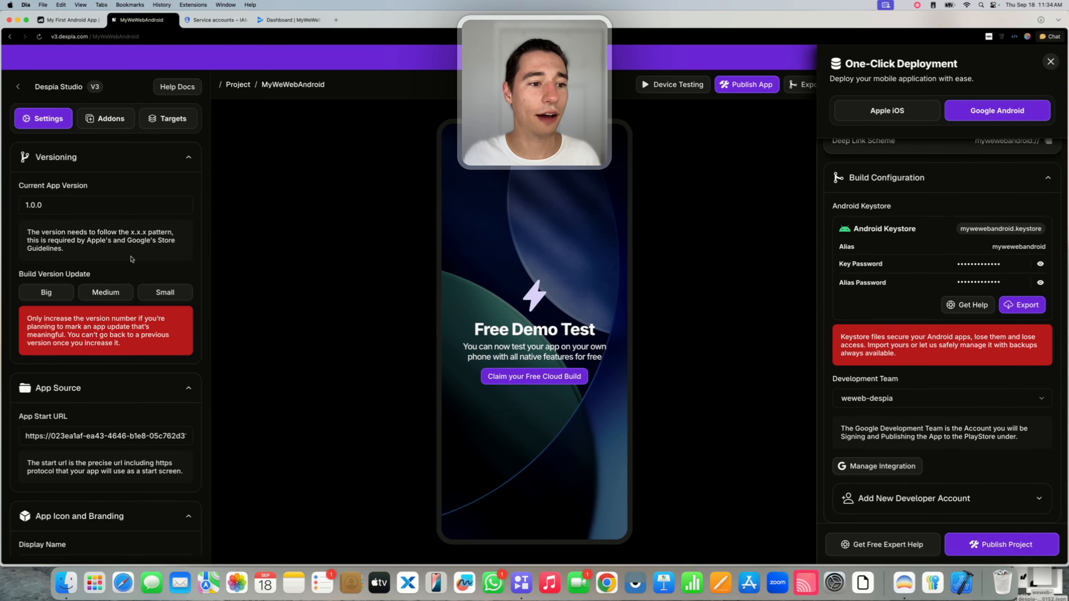
Review the deployment settings and start Publish Project for Google Android.
{"action": "scroll", "coordinate": [100, 327], "scroll_direction": "down", "scroll_amount": 9}
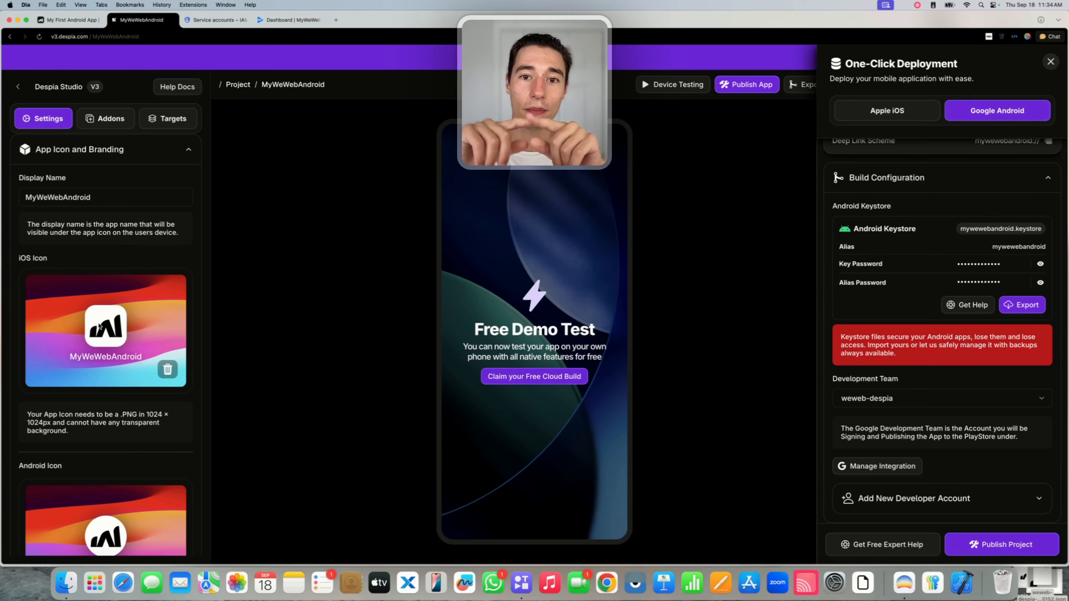
{"action": "scroll", "coordinate": [100, 327], "scroll_direction": "down", "scroll_amount": 5}
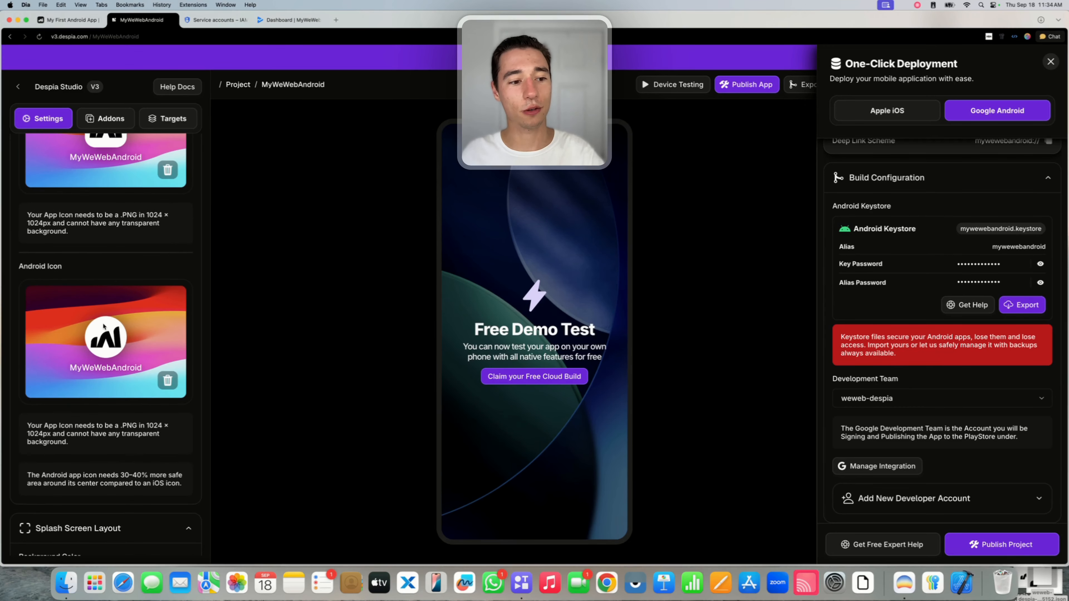
{"action": "scroll", "coordinate": [103, 340], "scroll_direction": "down", "scroll_amount": 6}
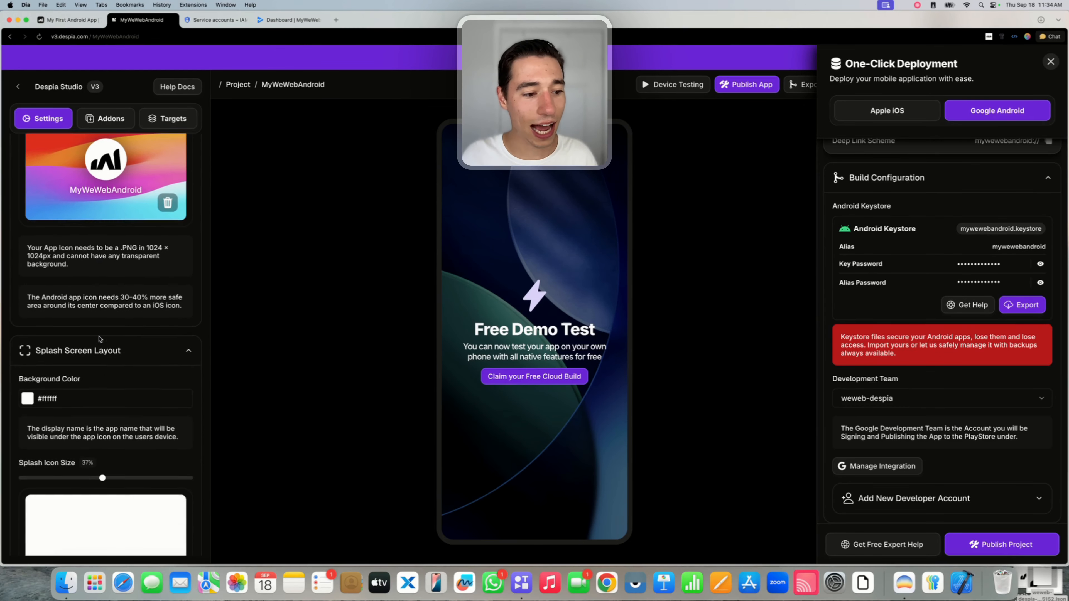
{"action": "scroll", "coordinate": [100, 338], "scroll_direction": "down", "scroll_amount": 2}
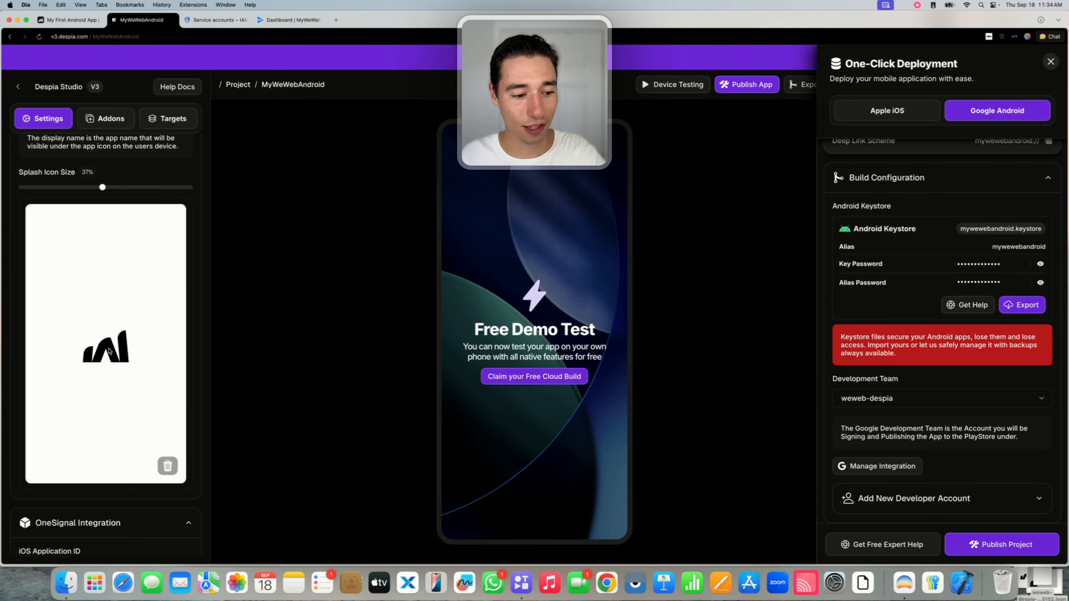
{"action": "scroll", "coordinate": [109, 350], "scroll_direction": "up", "scroll_amount": 15}
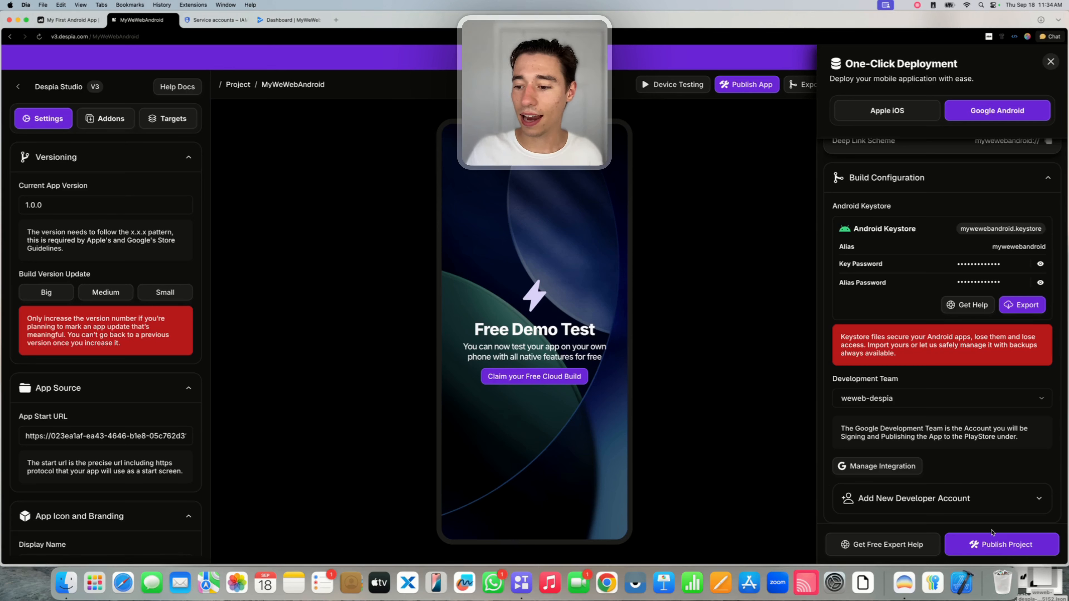
{"action": "left_click", "coordinate": [987, 548]}
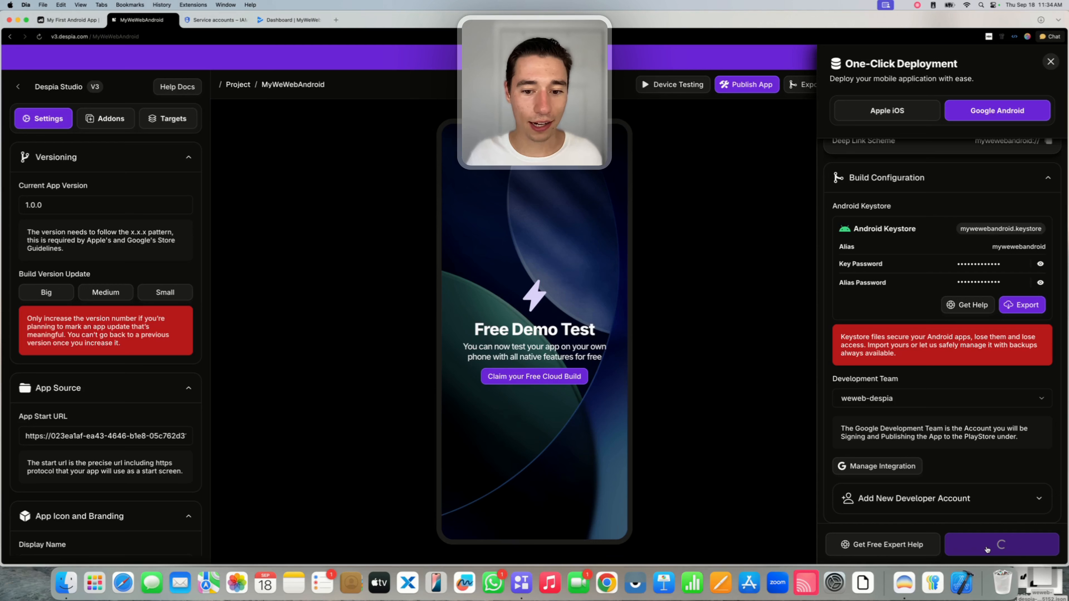
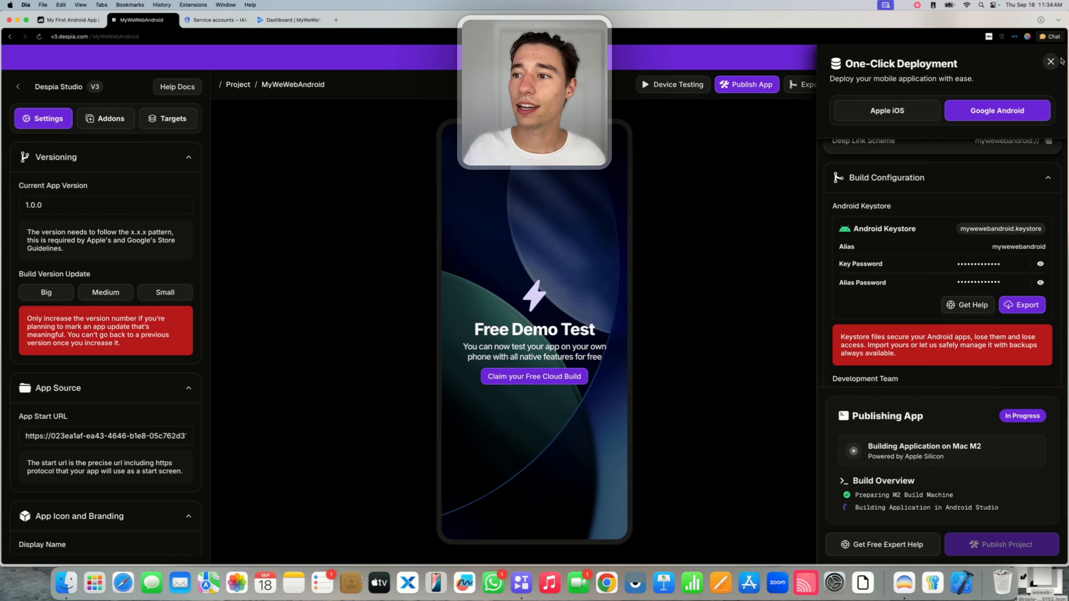
Close the One-Click Deployment panel and point out the upgrade offer wording.
{"action": "left_click", "coordinate": [1050, 62]}
{"action": "left_click_drag", "start_coordinate": [897, 128], "coordinate": [901, 172]}
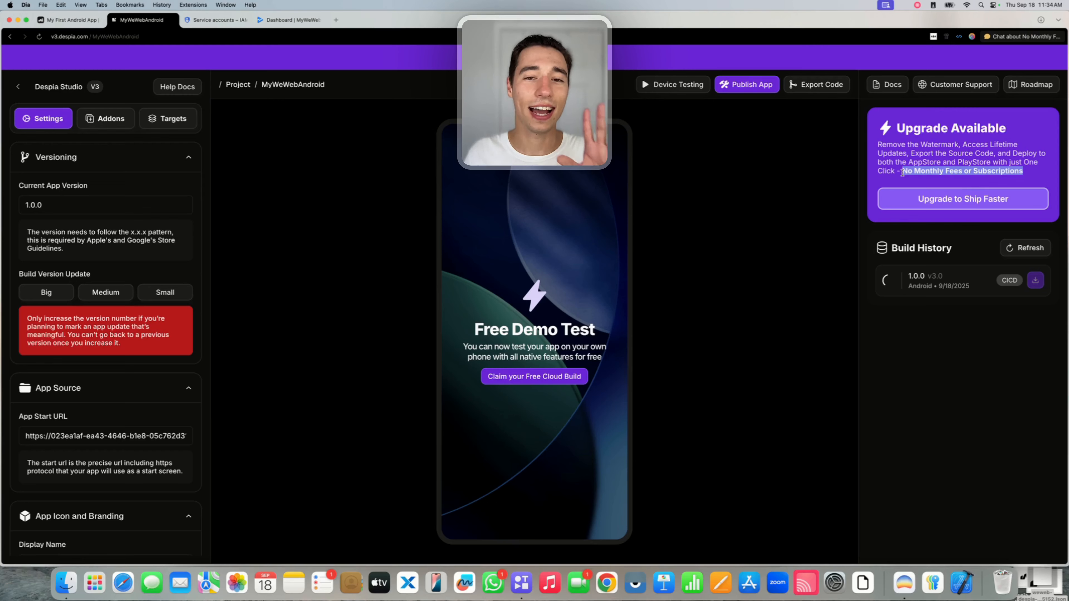
{"action": "left_click", "coordinate": [906, 163]}
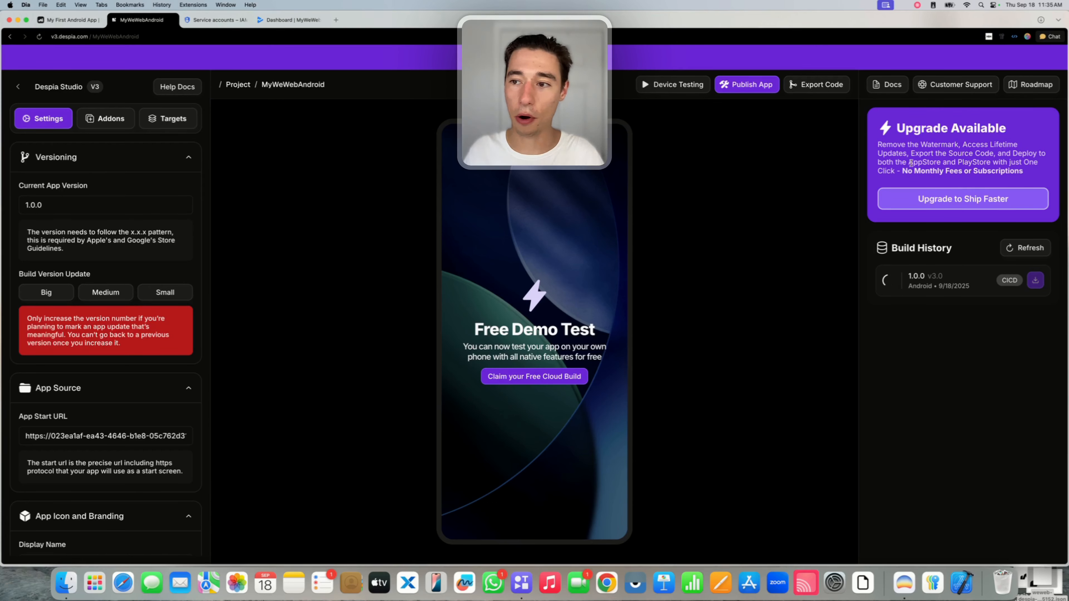
Reopen the Android build details and follow the build machine and Android Studio steps until version 1.0.0 completes.
{"action": "left_click", "coordinate": [748, 86]}
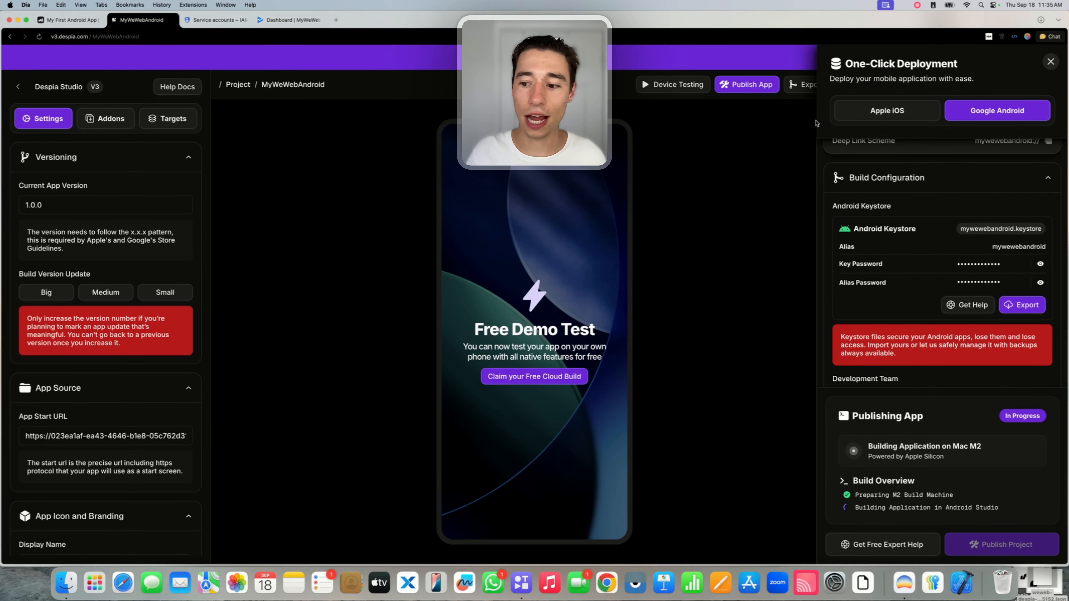
{"action": "left_click_drag", "start_coordinate": [868, 446], "coordinate": [984, 447]}
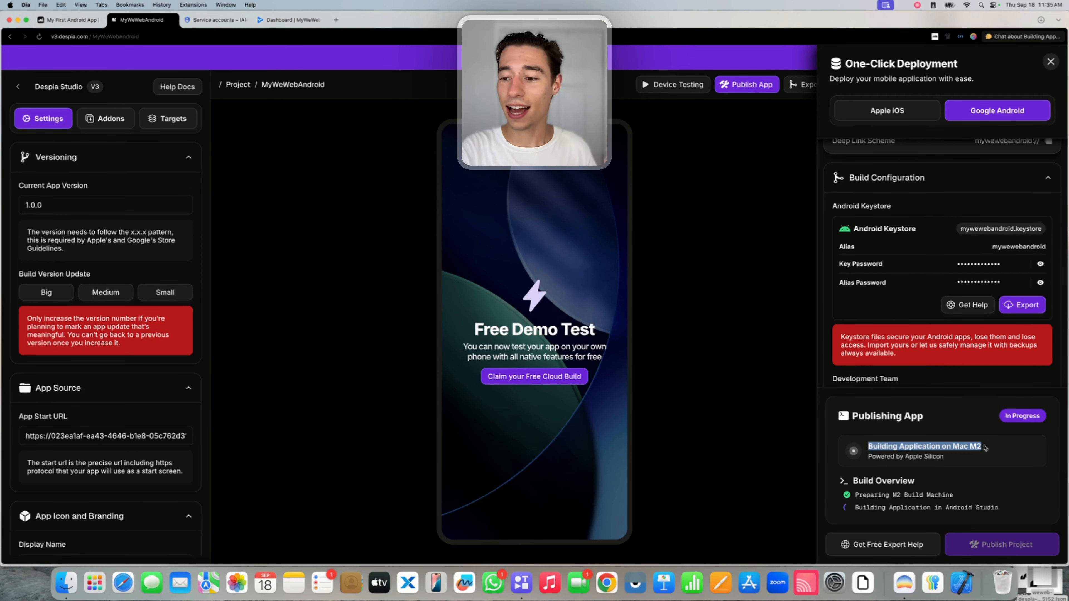
{"action": "left_click", "coordinate": [856, 505]}
{"action": "left_click_drag", "start_coordinate": [855, 506], "coordinate": [1002, 508]}
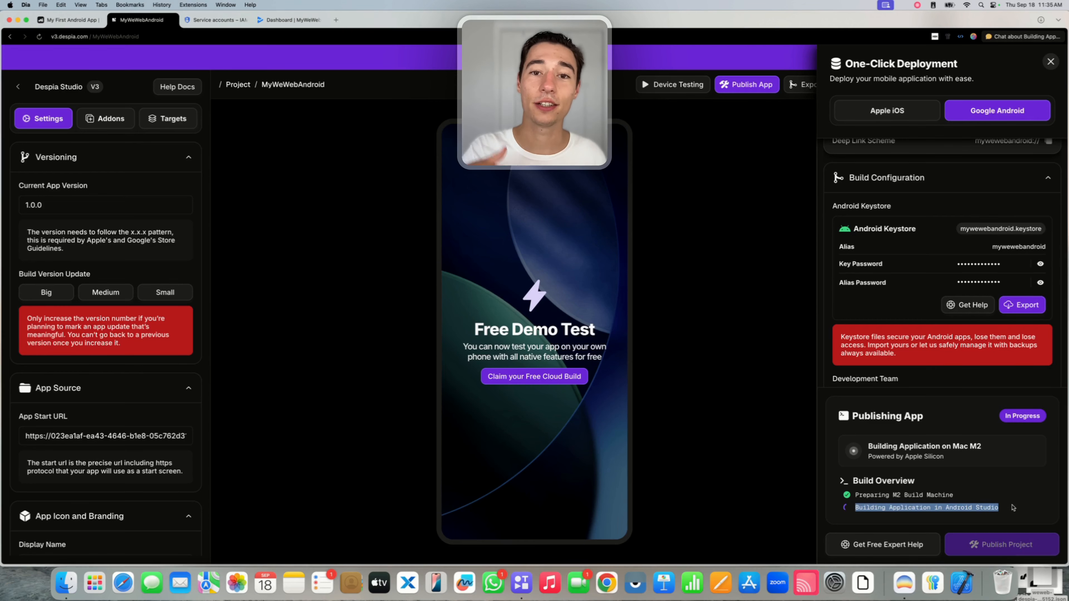
{"action": "left_click", "coordinate": [1013, 507]}
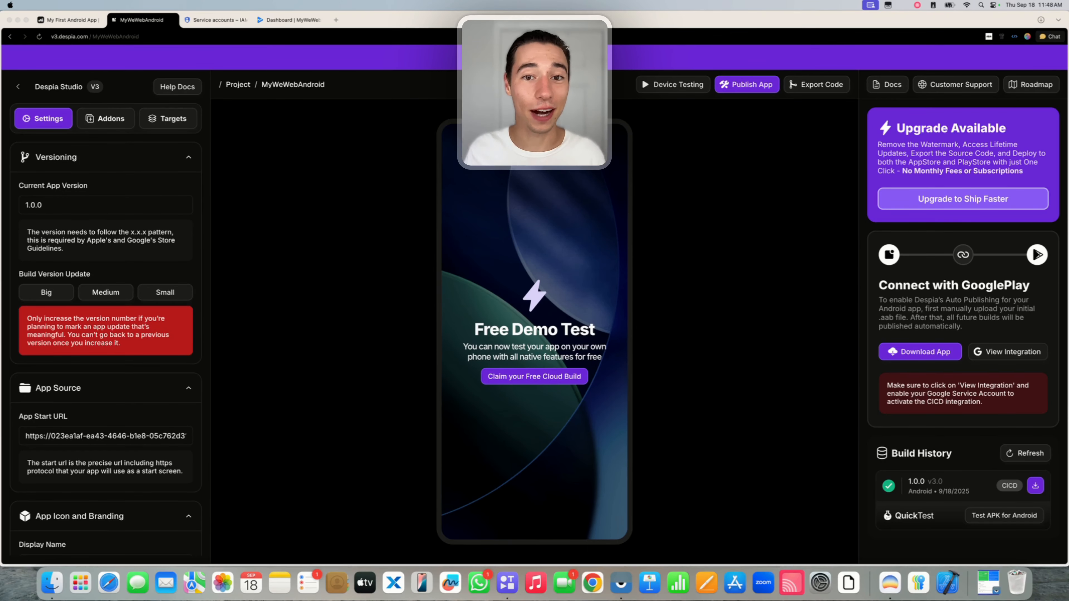
Download the built Android .aab bundle, dismiss the macOS open warning, and switch to the MyWeWebAndroid Play Console dashboard.
{"action": "left_click", "coordinate": [902, 287]}
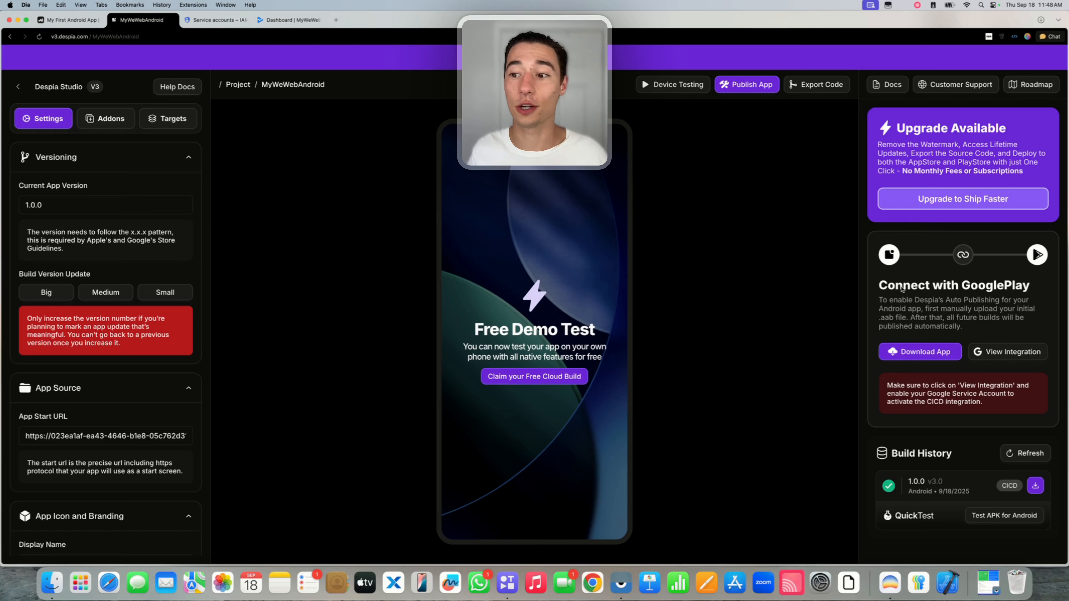
{"action": "left_click", "coordinate": [903, 352]}
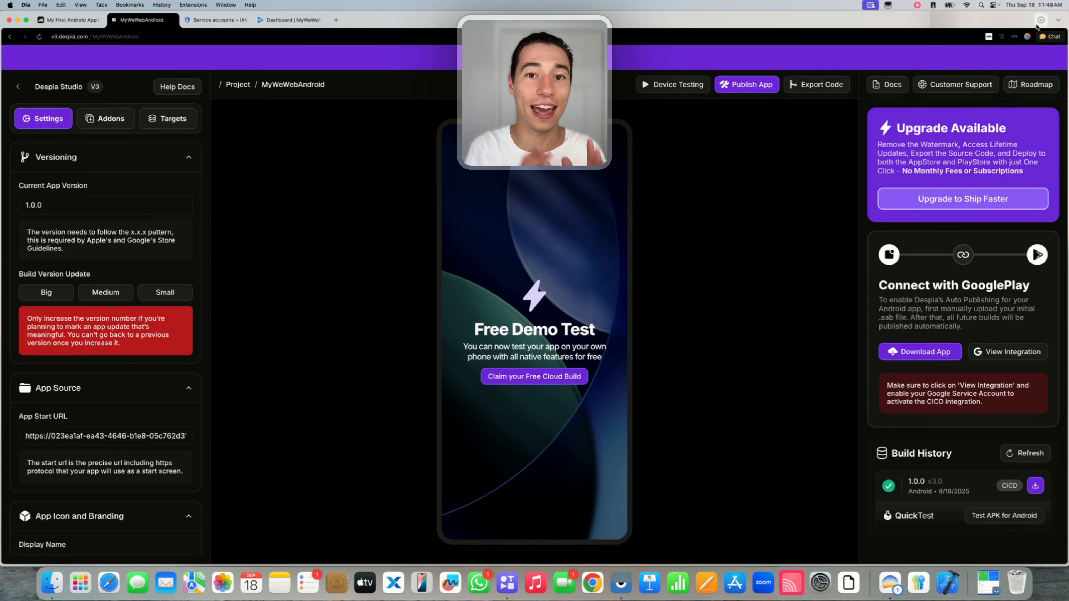
{"action": "left_click", "coordinate": [1040, 20]}
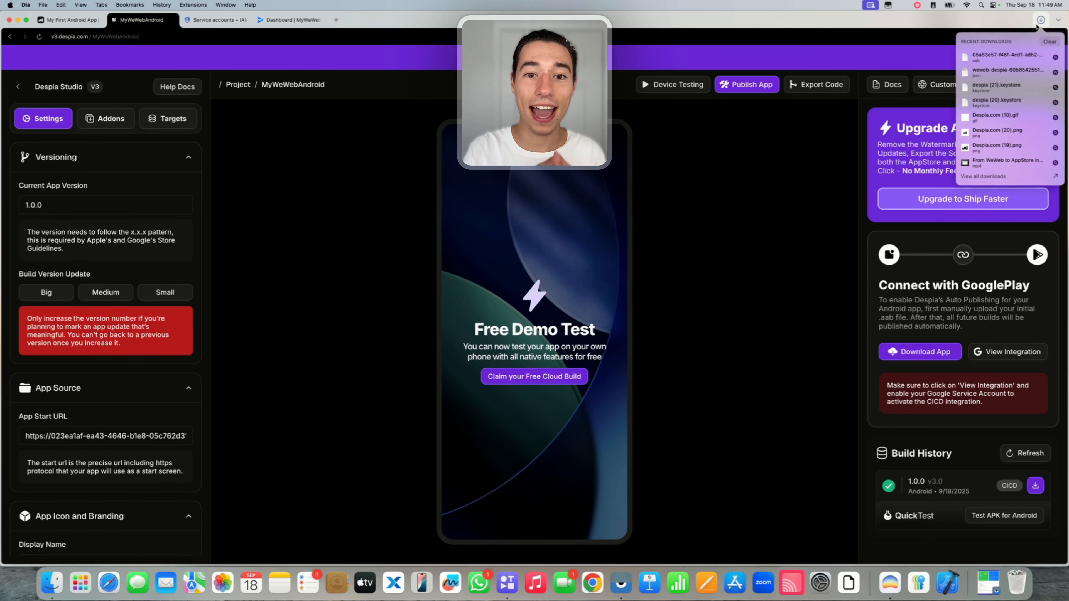
{"action": "left_click", "coordinate": [991, 55]}
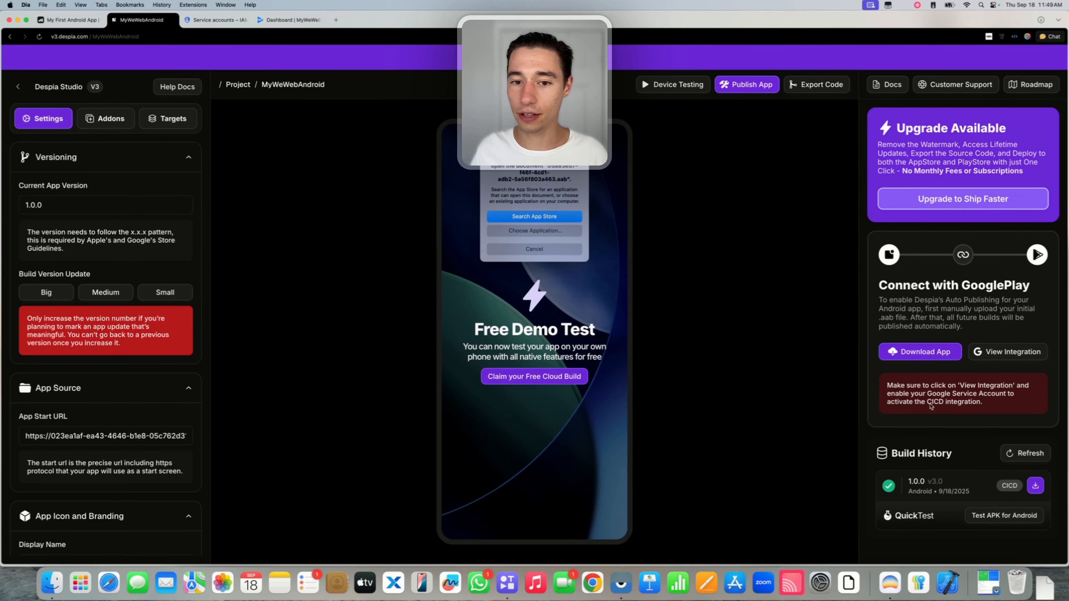
{"action": "left_click", "coordinate": [533, 248]}
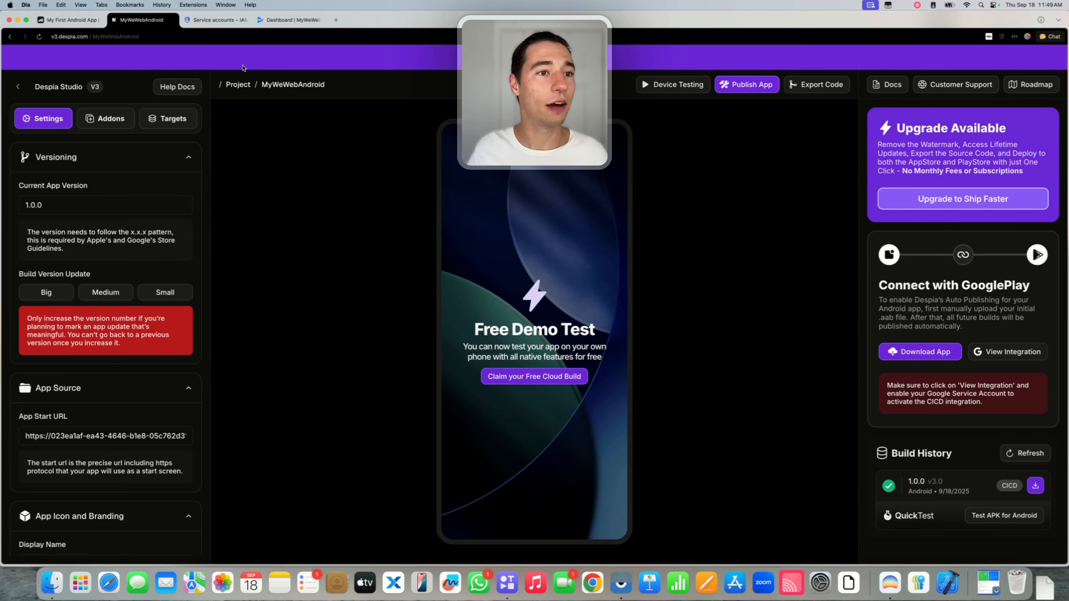
{"action": "left_click", "coordinate": [277, 21]}
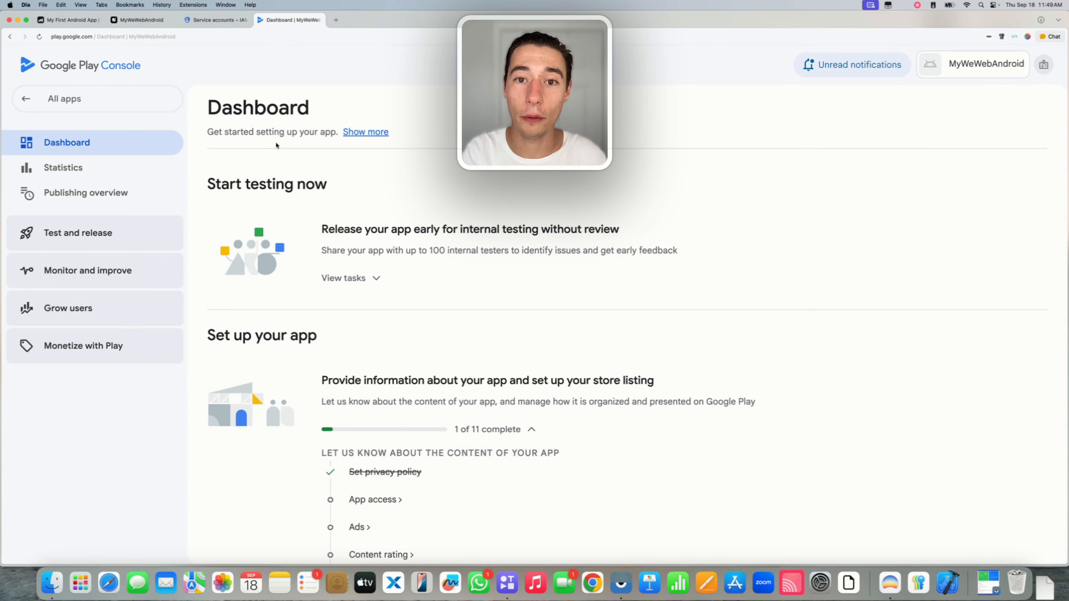
Start a new release on the Internal testing track under Test and release.
{"action": "left_click", "coordinate": [51, 244]}
{"action": "left_click", "coordinate": [55, 336]}
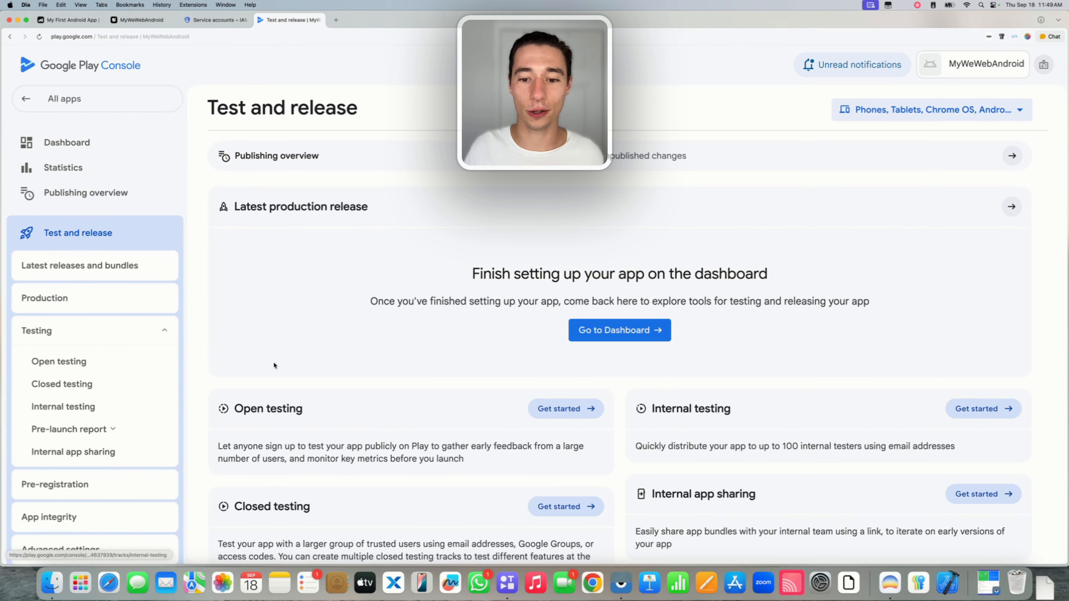
{"action": "left_click", "coordinate": [80, 407]}
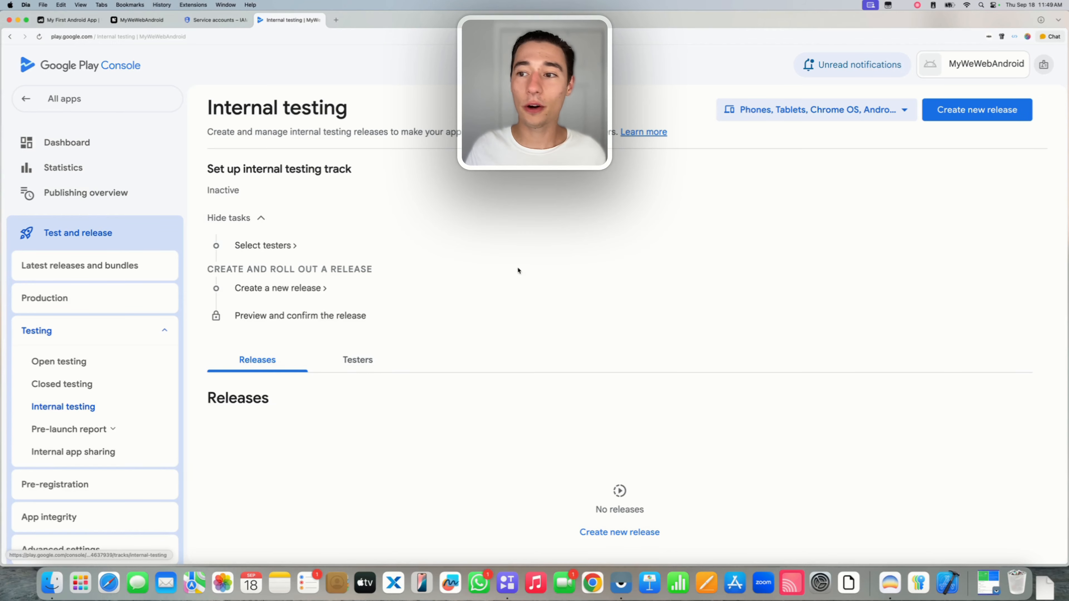
{"action": "left_click", "coordinate": [974, 116]}
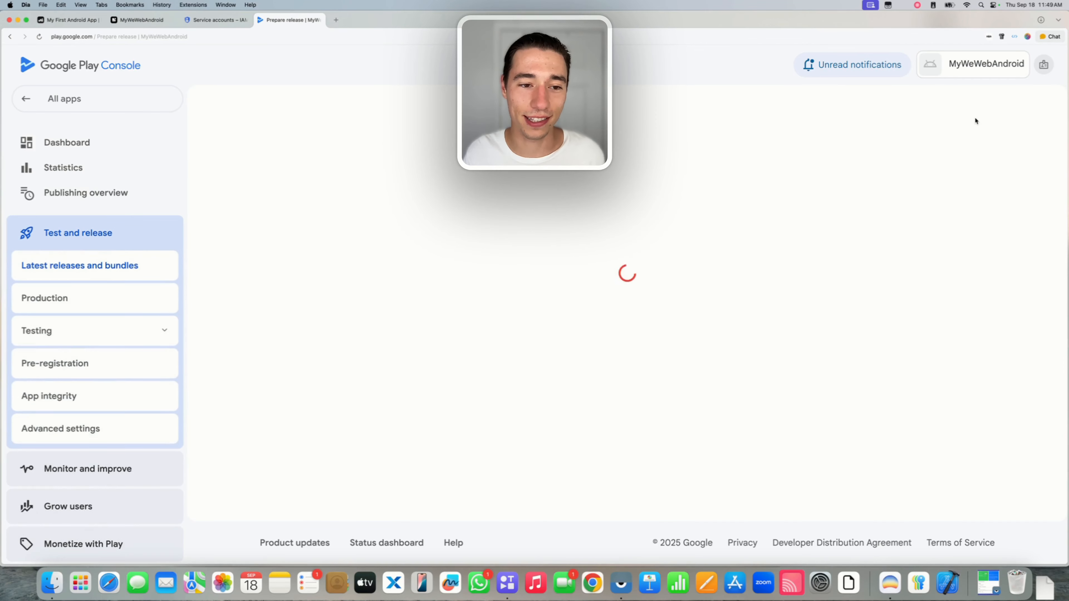
Upload the downloaded .aab file into the release's App bundles area.
{"action": "scroll", "coordinate": [825, 410], "scroll_direction": "down", "scroll_amount": 2}
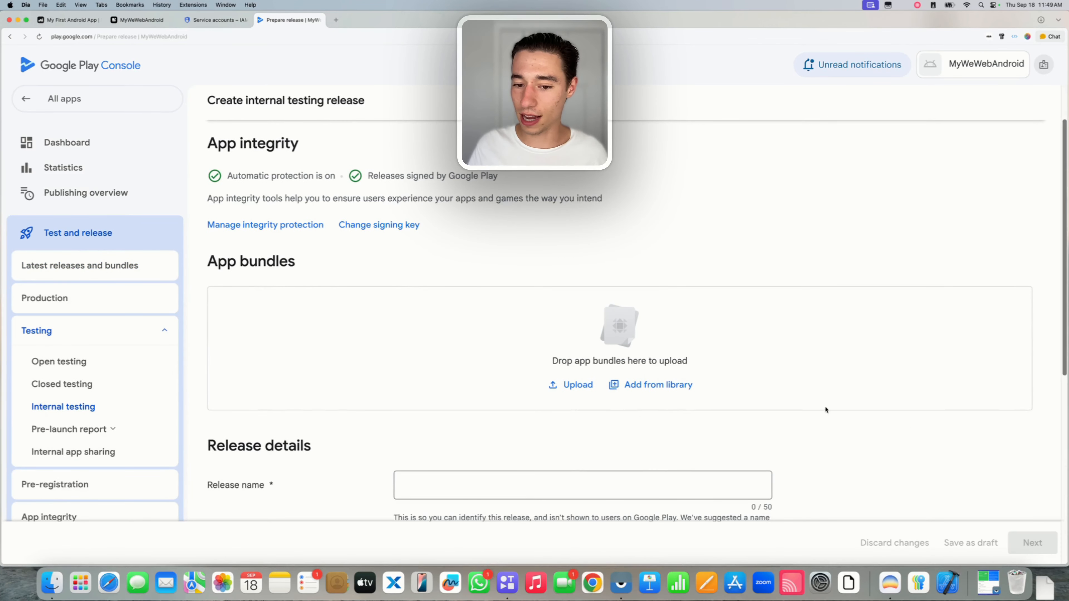
{"action": "left_click_drag", "start_coordinate": [1050, 594], "coordinate": [567, 331]}
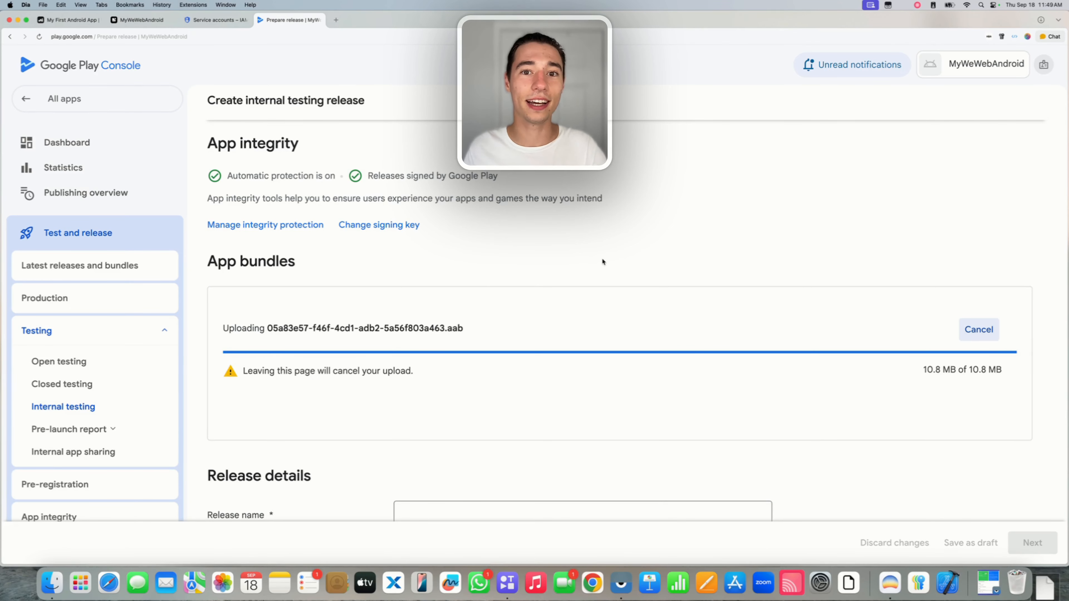
{"action": "scroll", "coordinate": [602, 261], "scroll_direction": "down", "scroll_amount": 3}
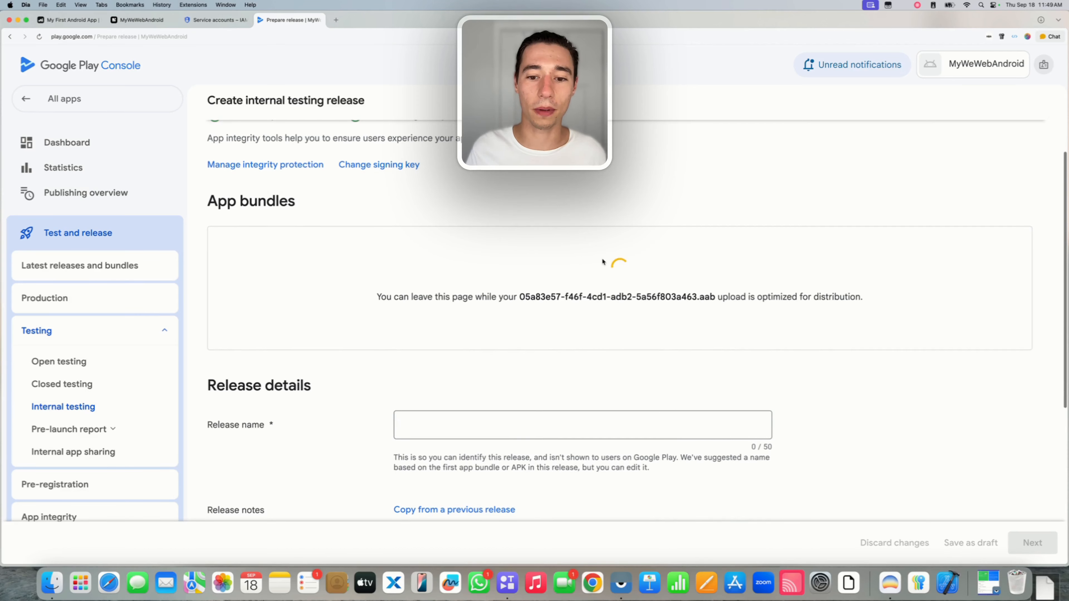
{"action": "scroll", "coordinate": [602, 261], "scroll_direction": "down", "scroll_amount": 2}
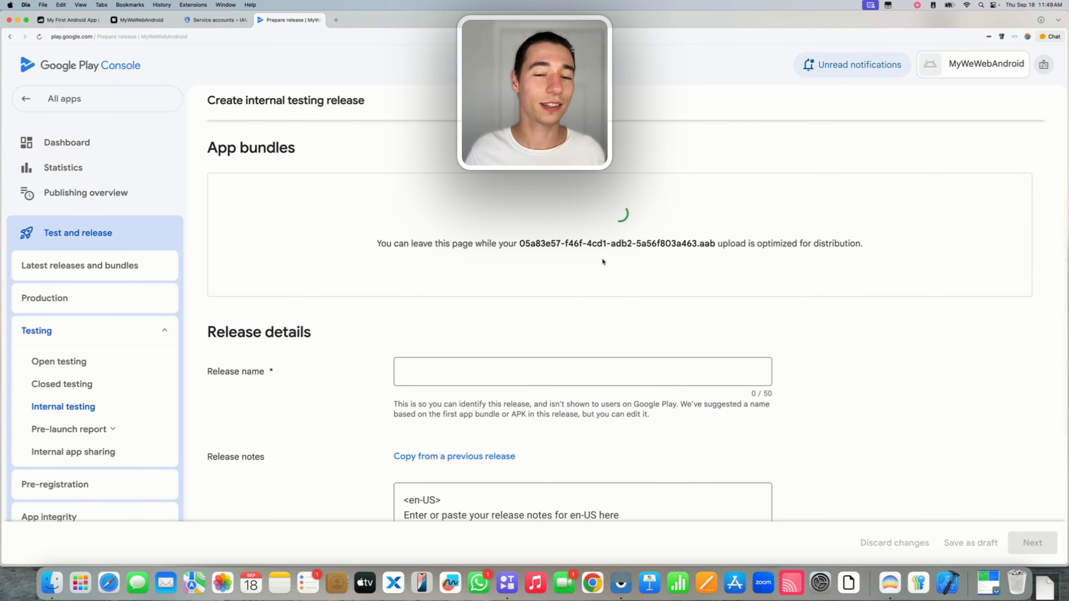
{"action": "scroll", "coordinate": [602, 261], "scroll_direction": "down", "scroll_amount": 1}
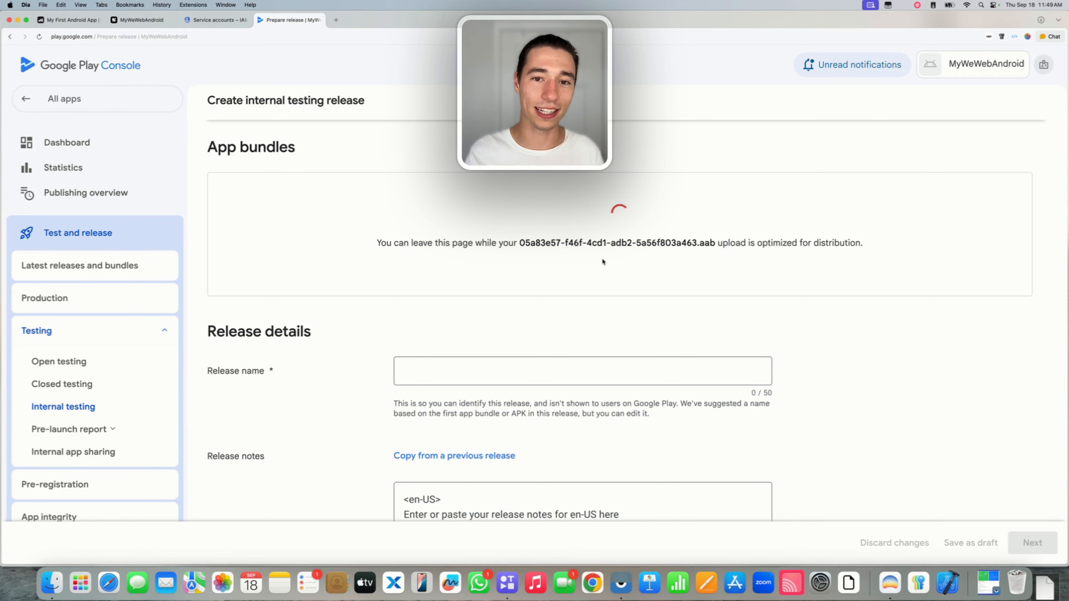
{"action": "scroll", "coordinate": [563, 275], "scroll_direction": "down", "scroll_amount": 3}
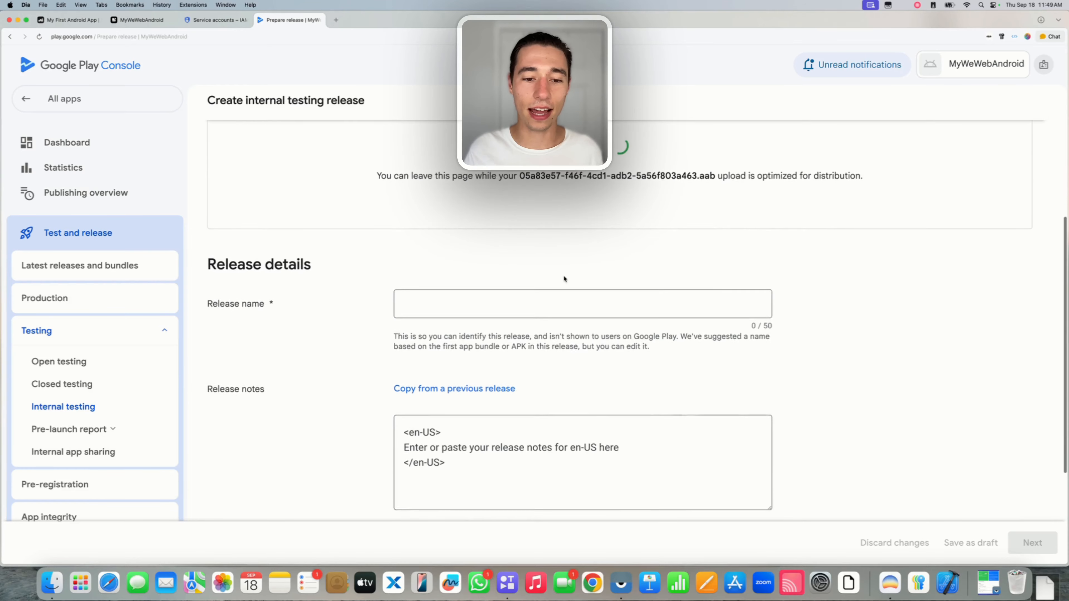
Name the release 'Manual Upload', keep the default release notes, and continue to review.
{"action": "left_click", "coordinate": [447, 298]}
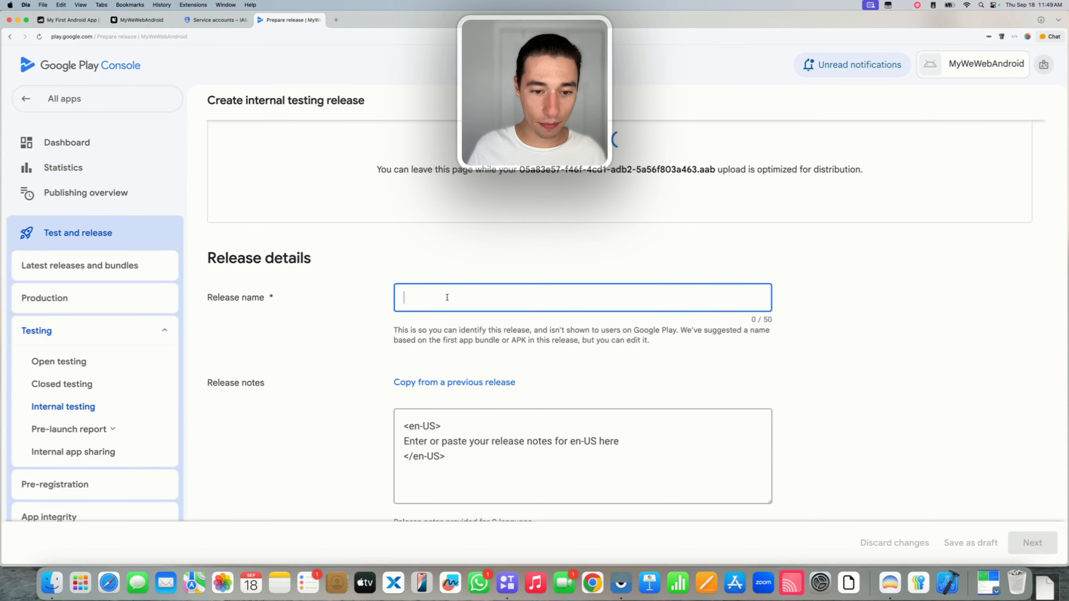
{"action": "type", "text": "Manual "}
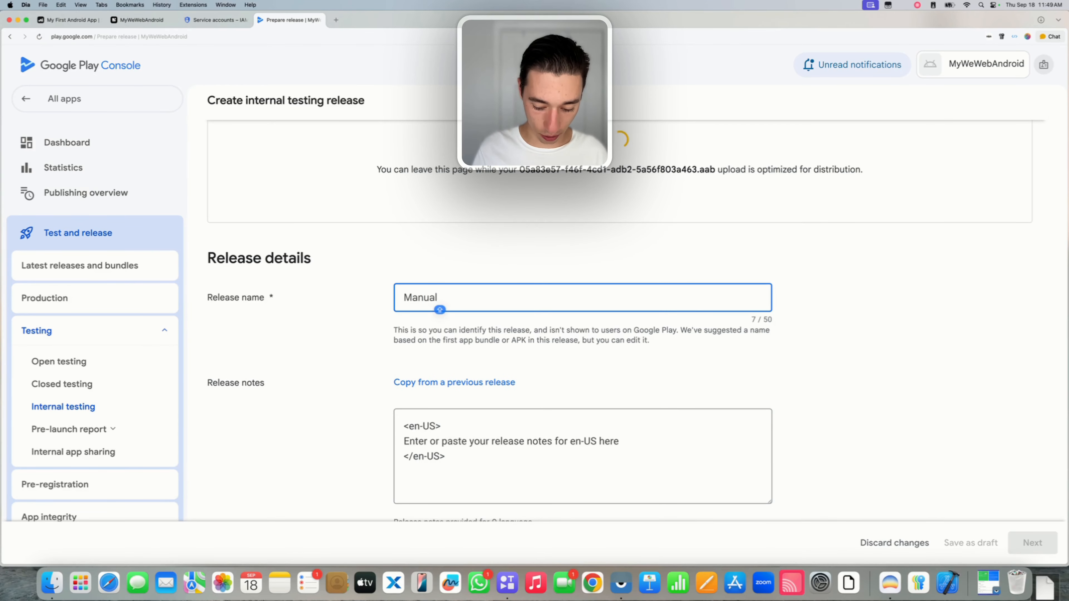
{"action": "type", "text": "Uplaod"}
{"action": "key", "text": "BackSpace"}
{"action": "key", "text": "BackSpace"}
{"action": "key", "text": "BackSpace"}
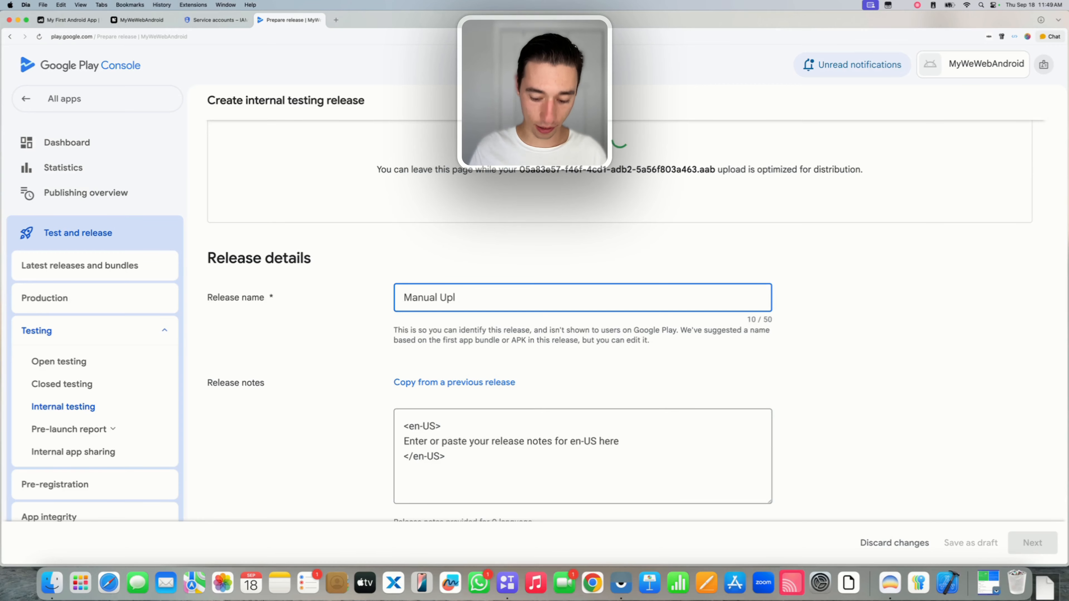
{"action": "type", "text": "oad"}
{"action": "left_click", "coordinate": [497, 271]}
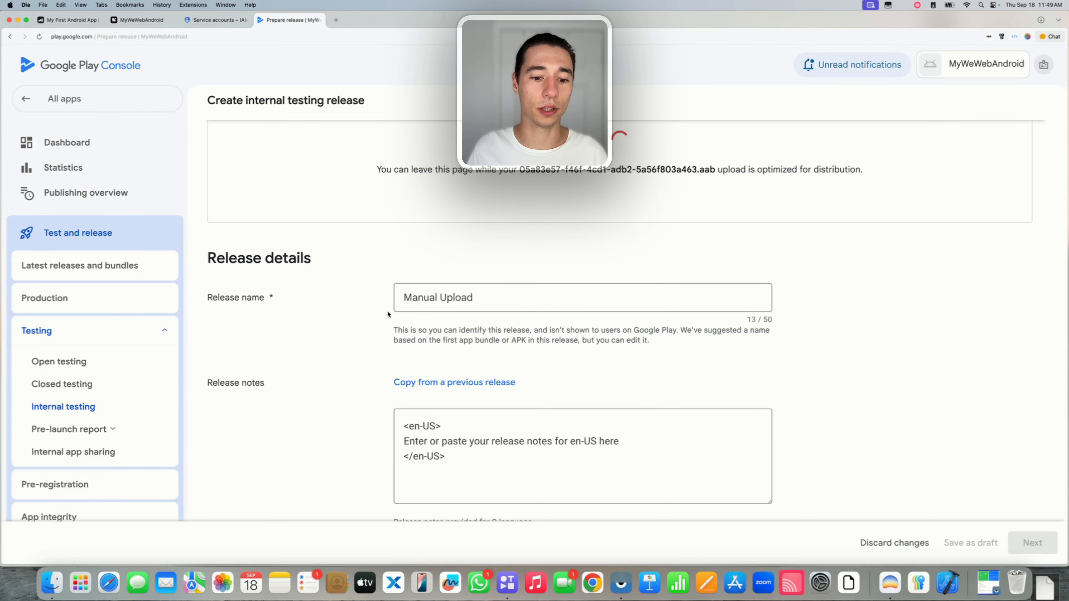
{"action": "left_click_drag", "start_coordinate": [405, 355], "coordinate": [685, 348]}
{"action": "left_click", "coordinate": [457, 378]}
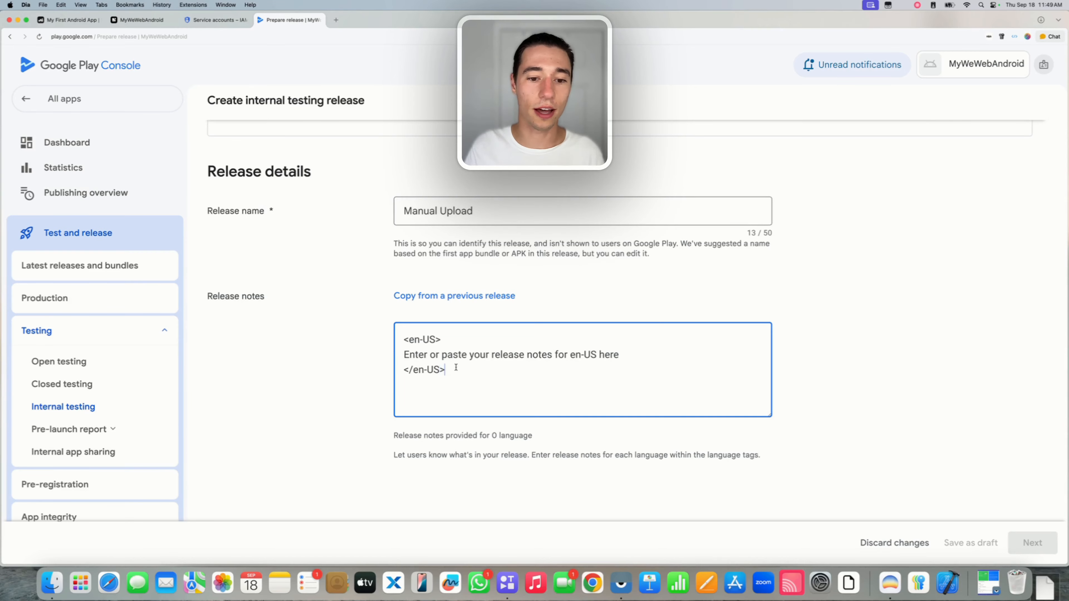
{"action": "key", "text": "super+a"}
{"action": "left_click", "coordinate": [459, 367]}
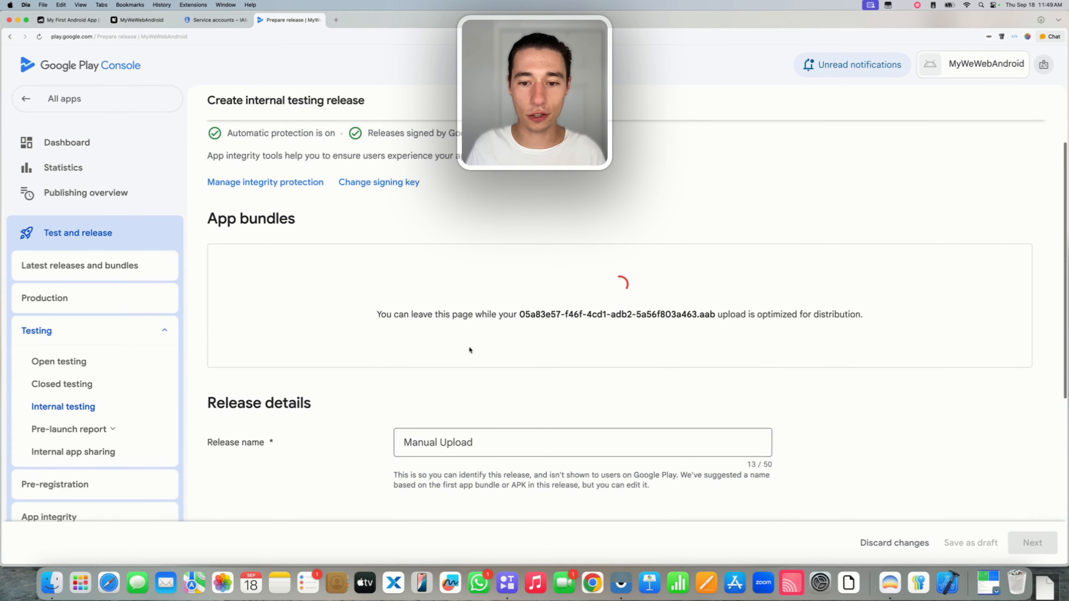
{"action": "scroll", "coordinate": [470, 350], "scroll_direction": "up", "scroll_amount": 2}
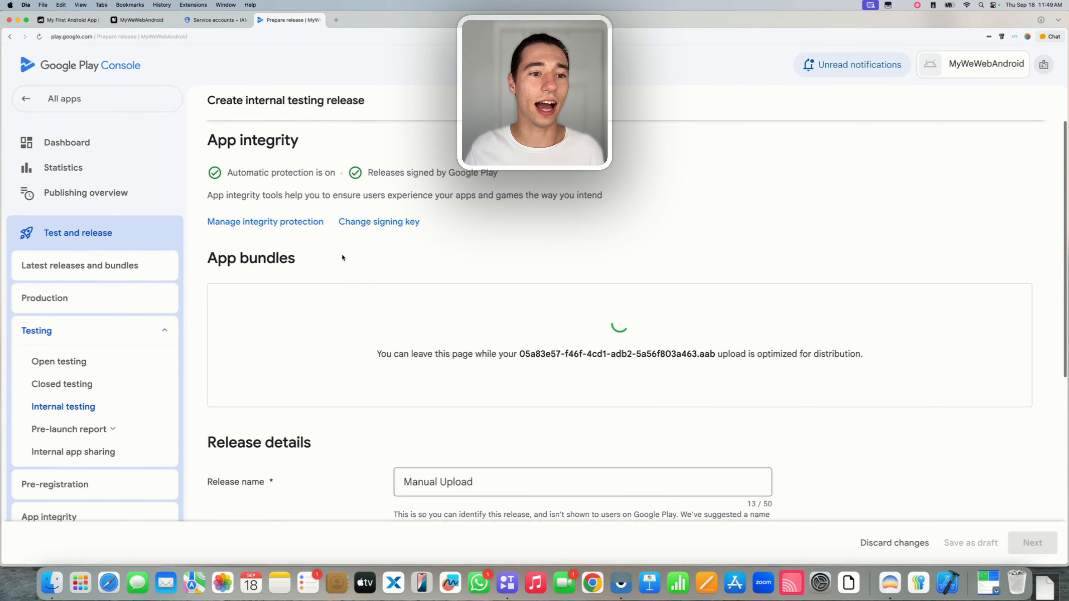
{"action": "scroll", "coordinate": [339, 253], "scroll_direction": "down", "scroll_amount": 2}
{"action": "scroll", "coordinate": [340, 274], "scroll_direction": "down", "scroll_amount": 4}
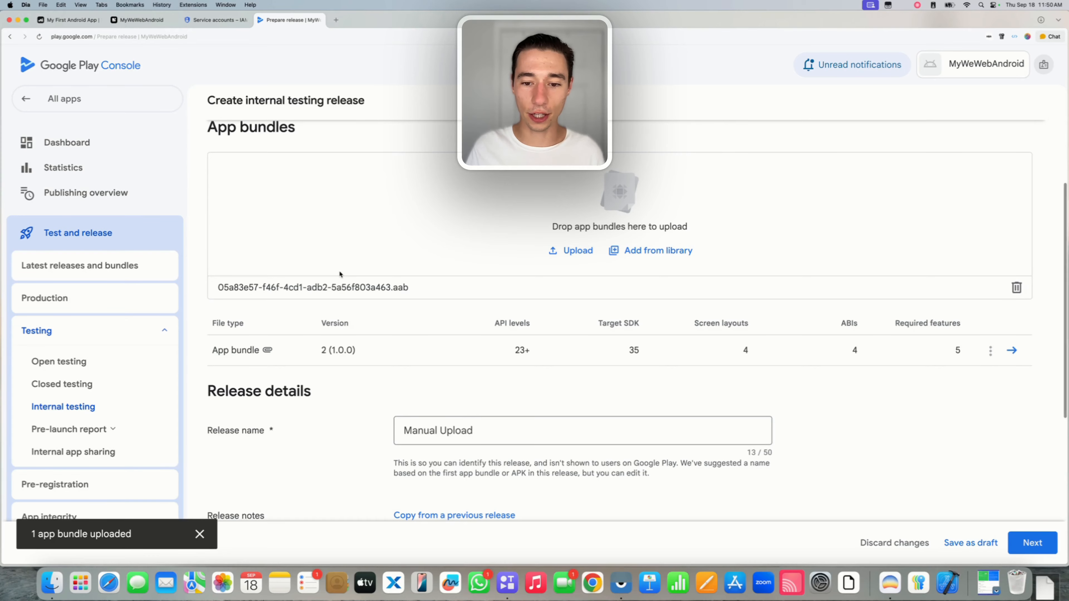
{"action": "left_click", "coordinate": [1027, 537]}
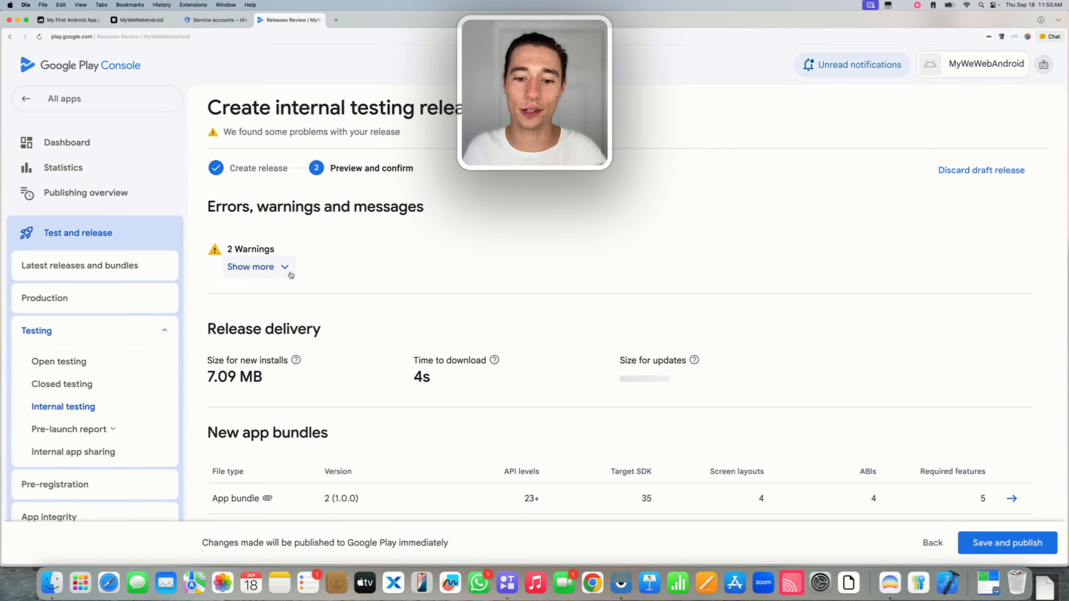
Save and publish the Manual Upload internal release, then view the track's testers.
{"action": "scroll", "coordinate": [379, 282], "scroll_direction": "down", "scroll_amount": 5}
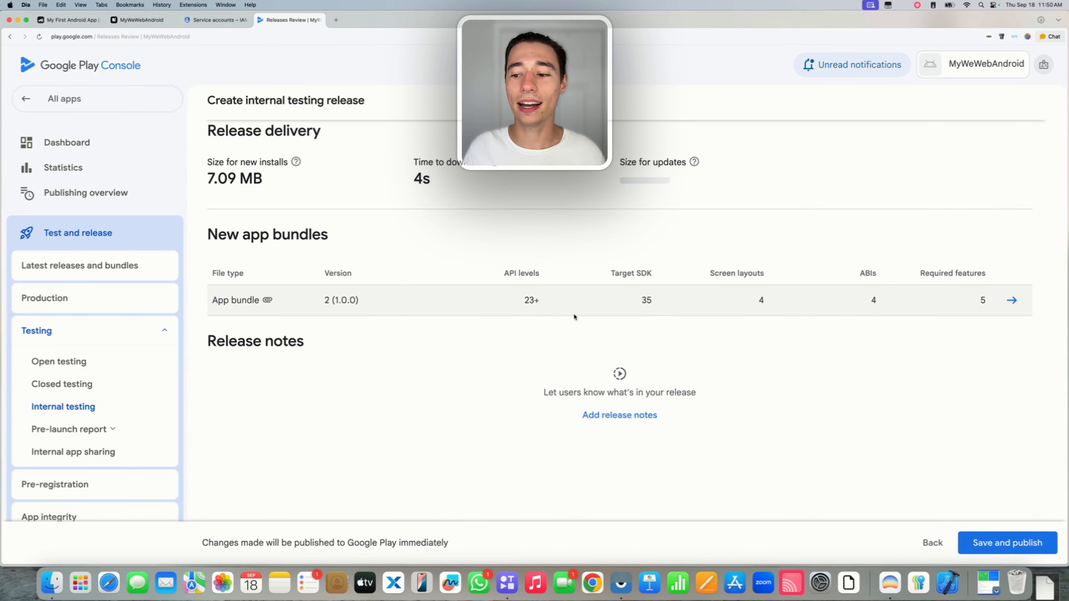
{"action": "left_click", "coordinate": [994, 541]}
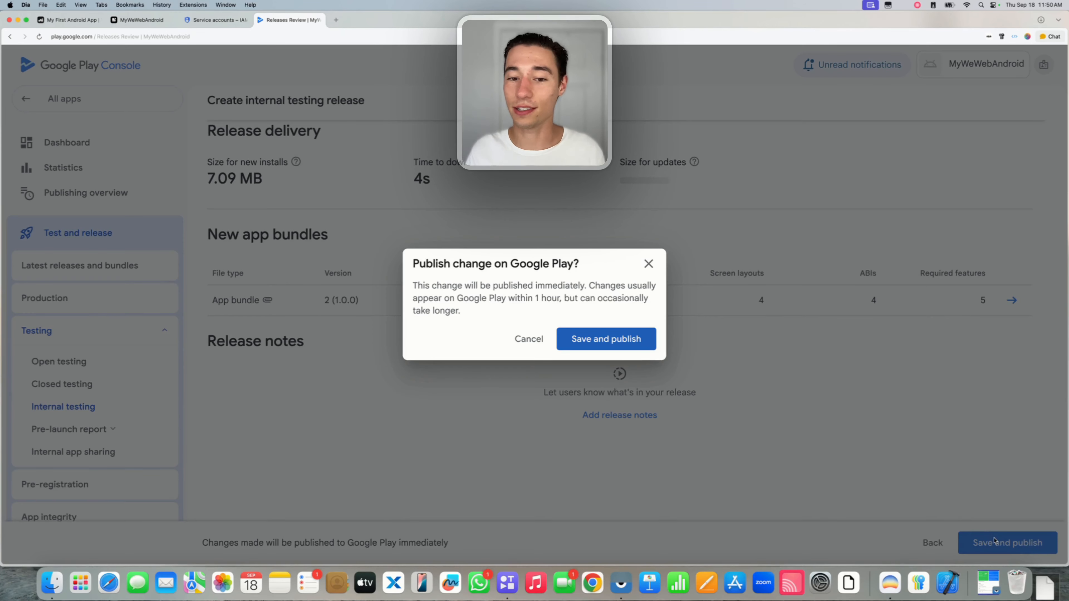
{"action": "left_click", "coordinate": [605, 339]}
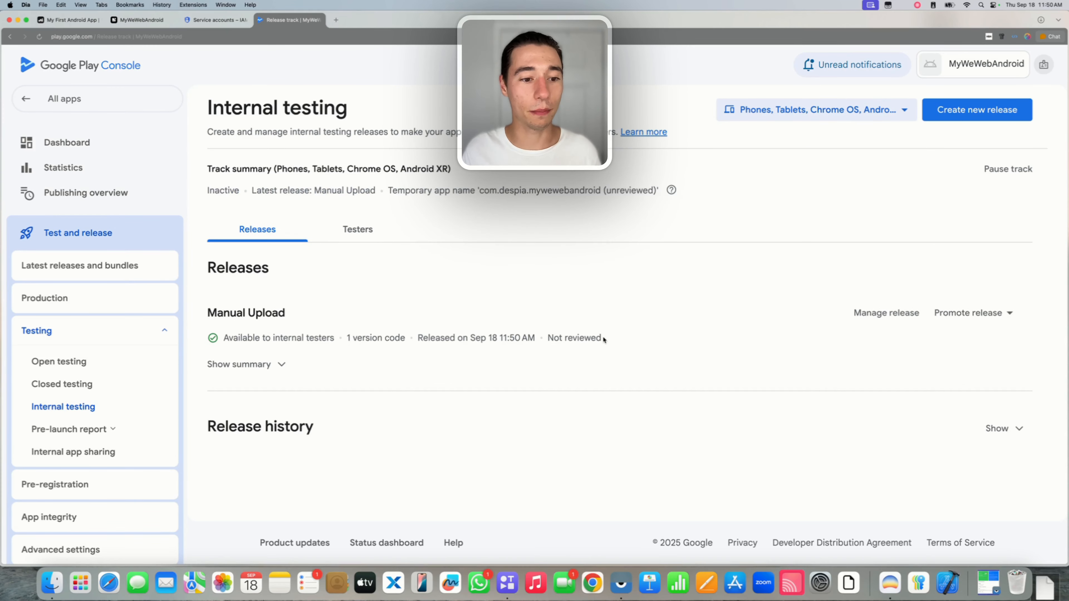
{"action": "left_click", "coordinate": [358, 230]}
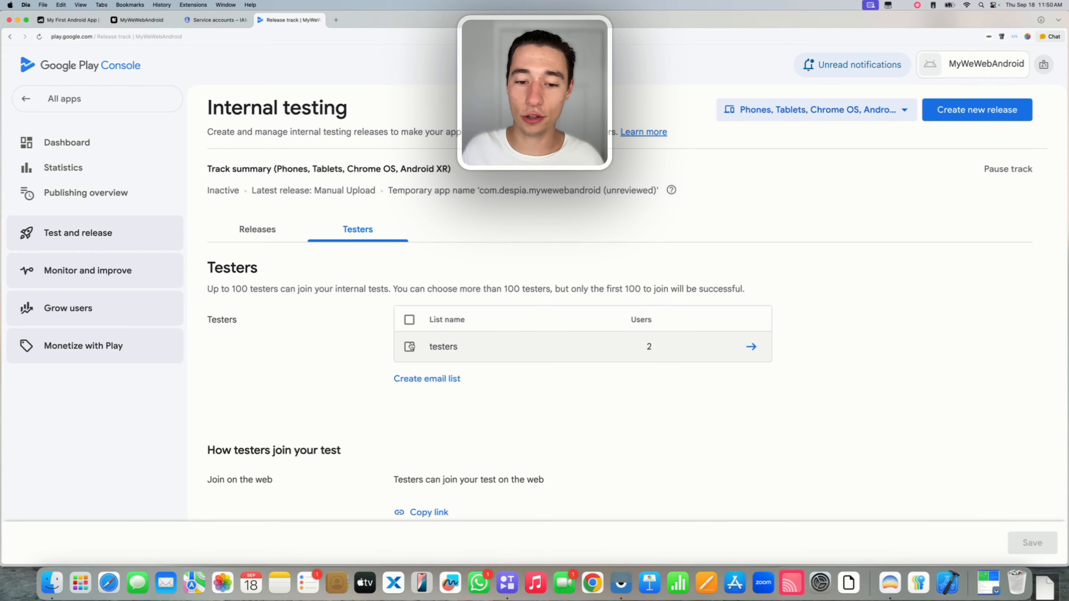
Assign the existing 'testers' email list to the internal track, save, and copy the web join link.
{"action": "left_click", "coordinate": [402, 380]}
{"action": "left_click", "coordinate": [251, 266]}
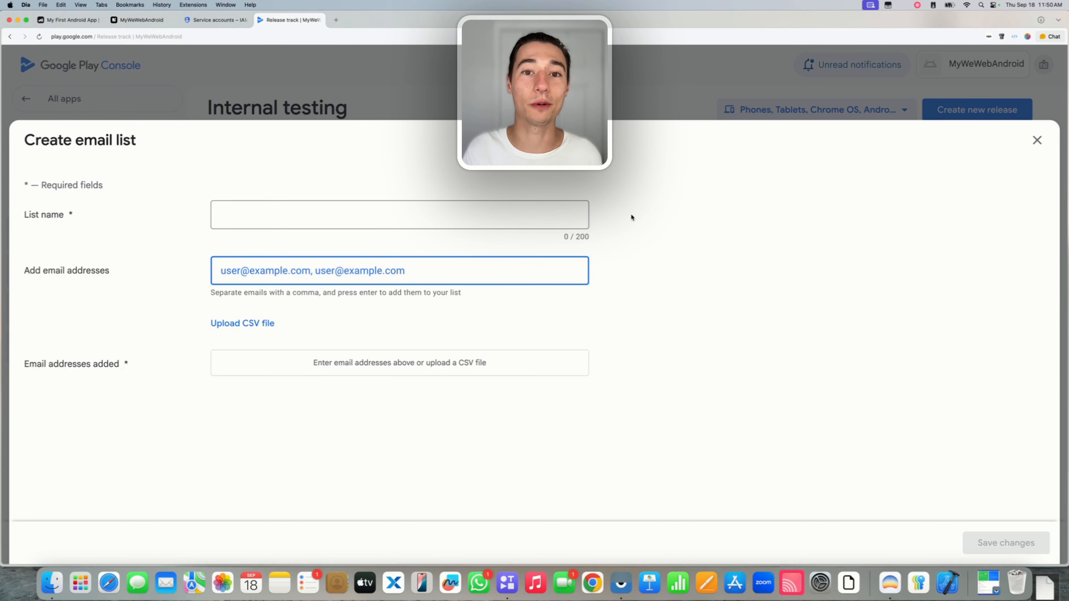
{"action": "left_click", "coordinate": [1036, 140]}
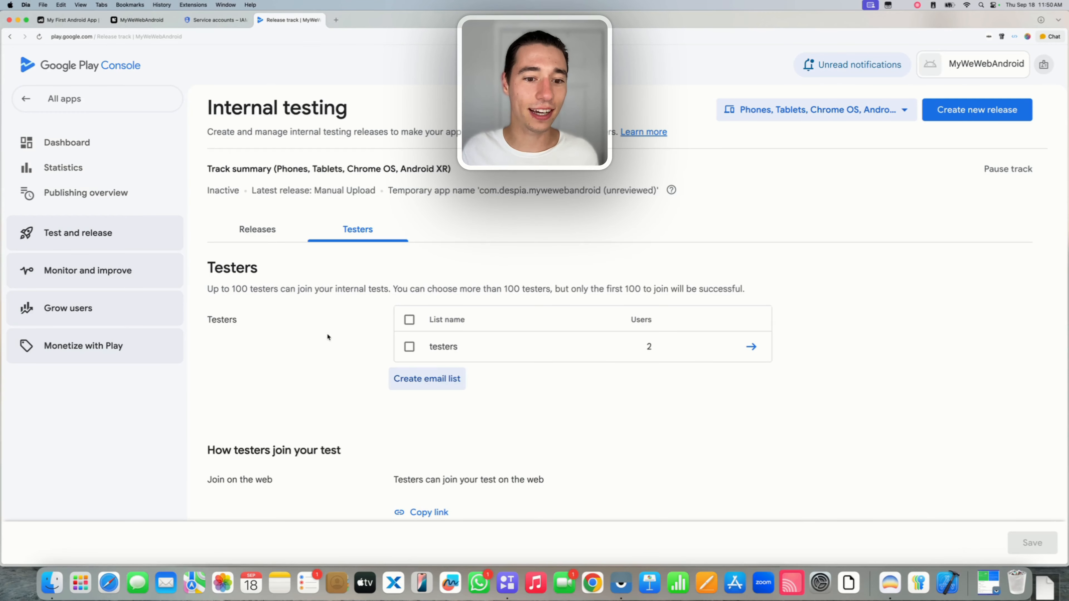
{"action": "left_click", "coordinate": [409, 346]}
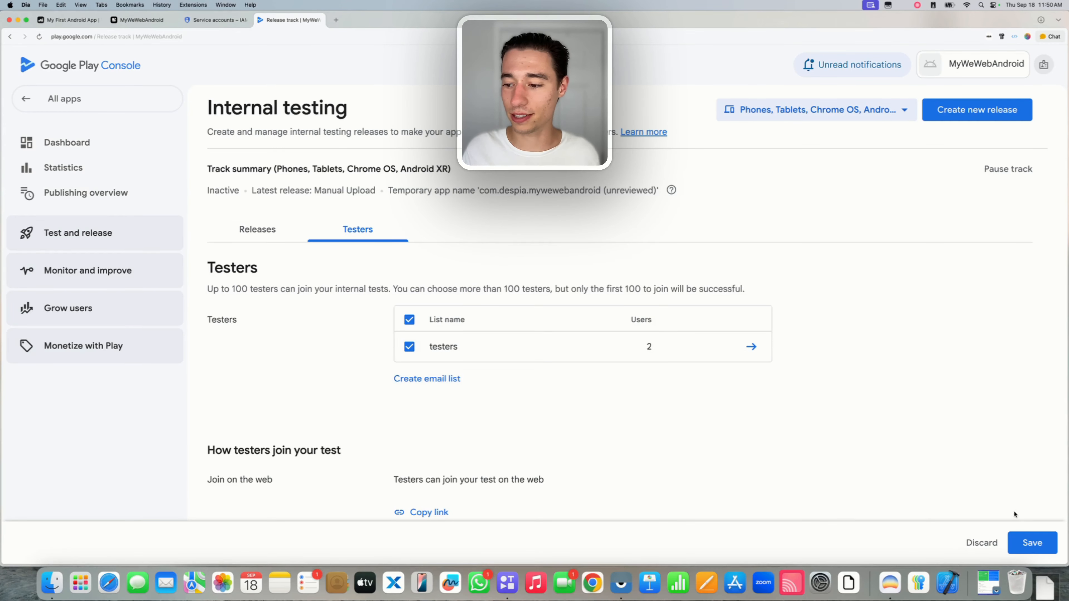
{"action": "left_click", "coordinate": [1031, 543]}
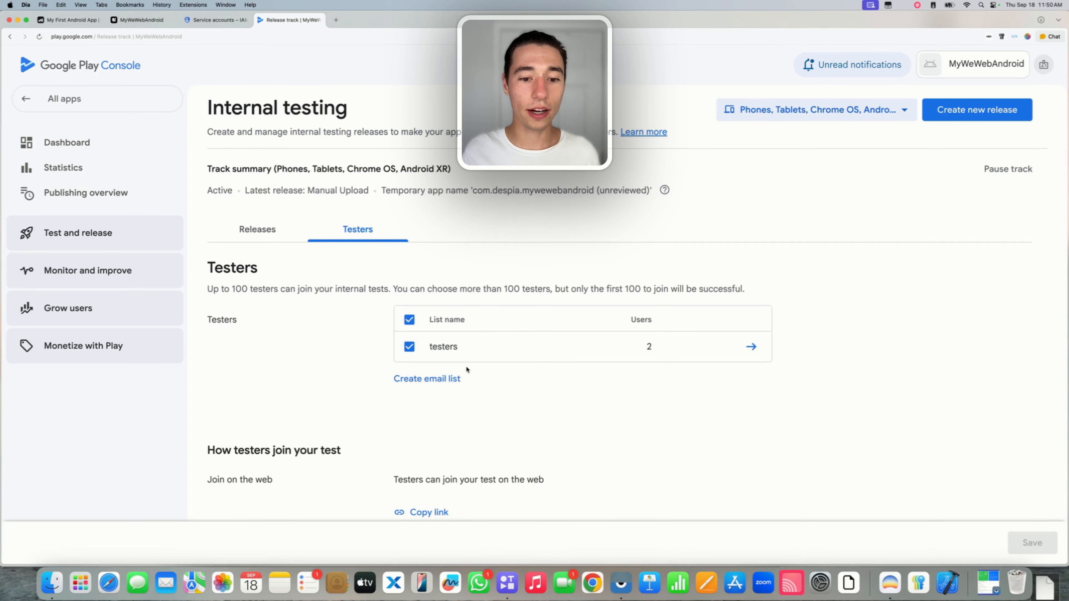
{"action": "scroll", "coordinate": [440, 428], "scroll_direction": "down", "scroll_amount": 3}
{"action": "left_click", "coordinate": [413, 386]}
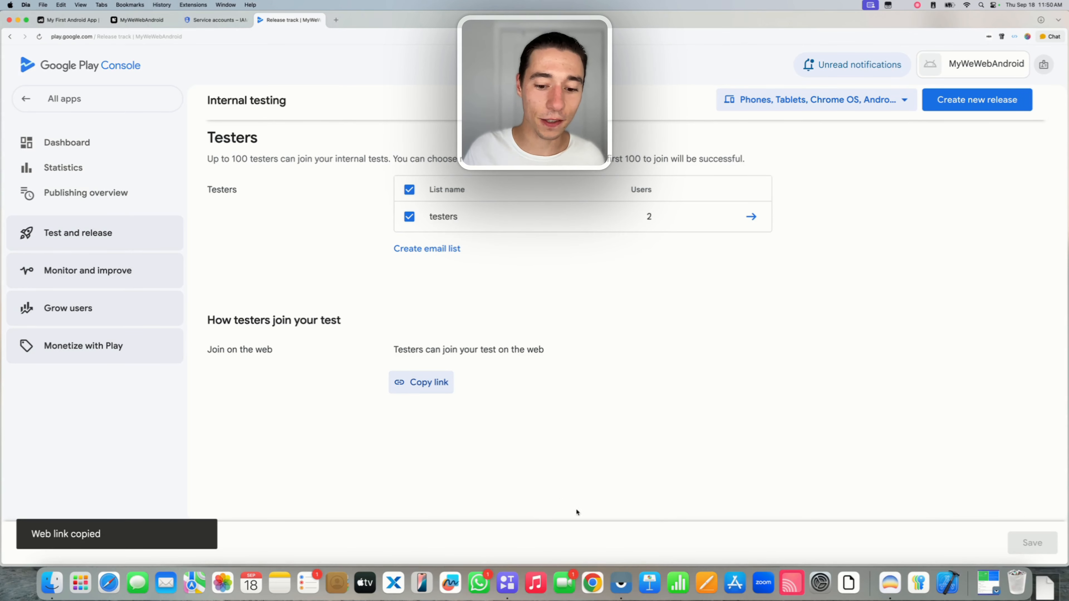
On the Vysor-mirrored phone, load the join link in the Google app and accept the invite.
{"action": "left_click", "coordinate": [621, 583]}
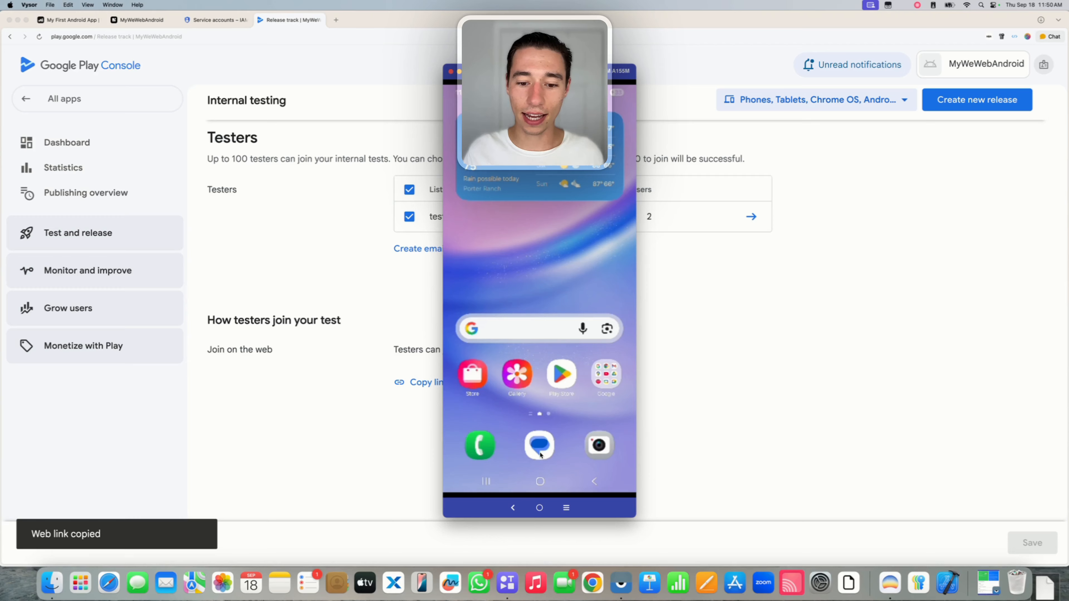
{"action": "left_click", "coordinate": [497, 330]}
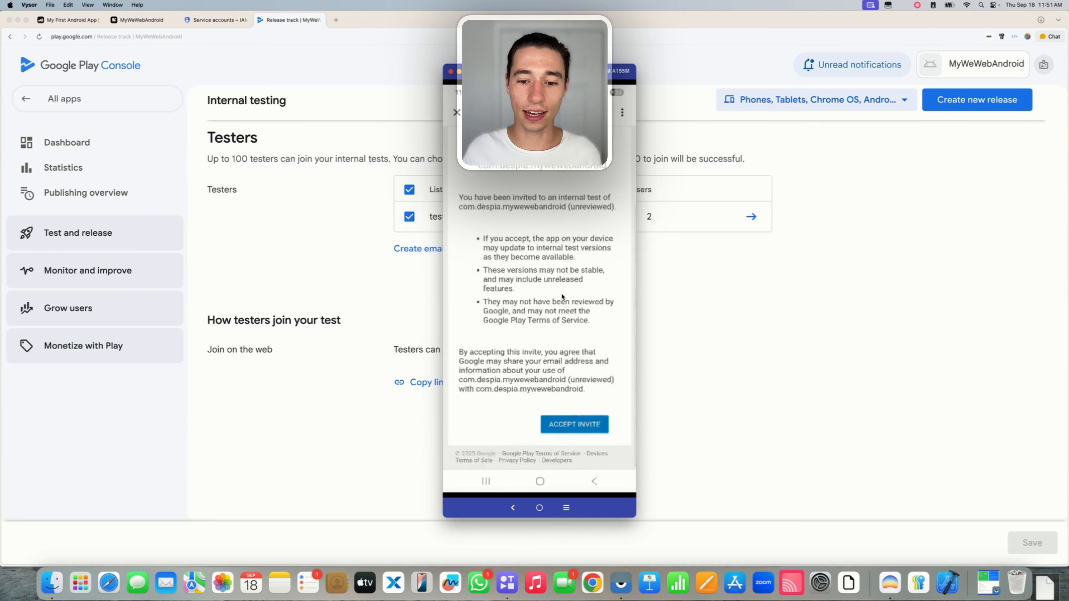
{"action": "left_click", "coordinate": [557, 423]}
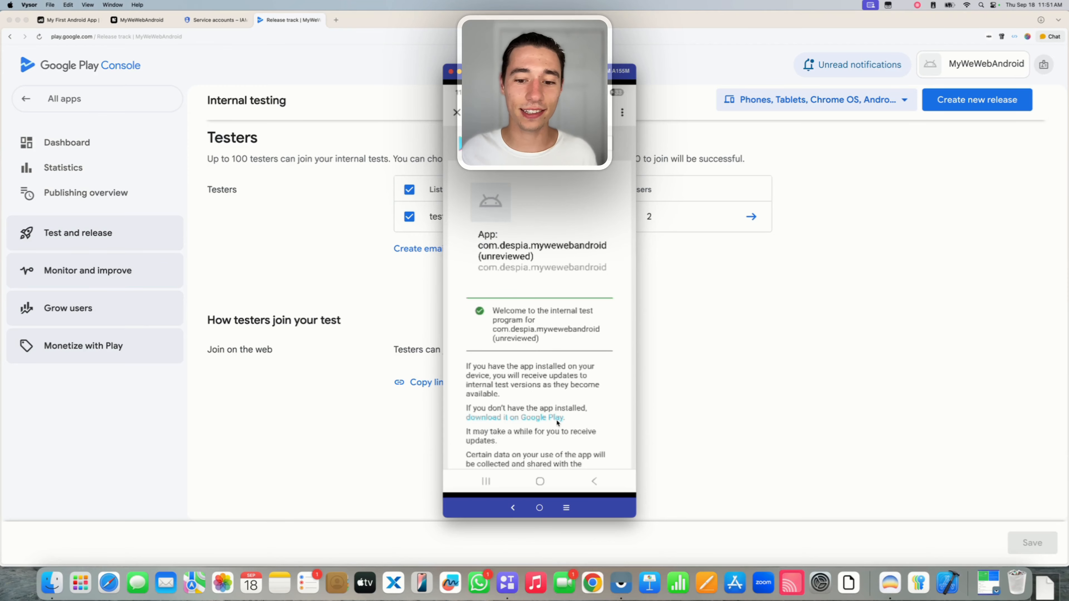
{"action": "scroll", "coordinate": [535, 340], "scroll_direction": "down", "scroll_amount": 5}
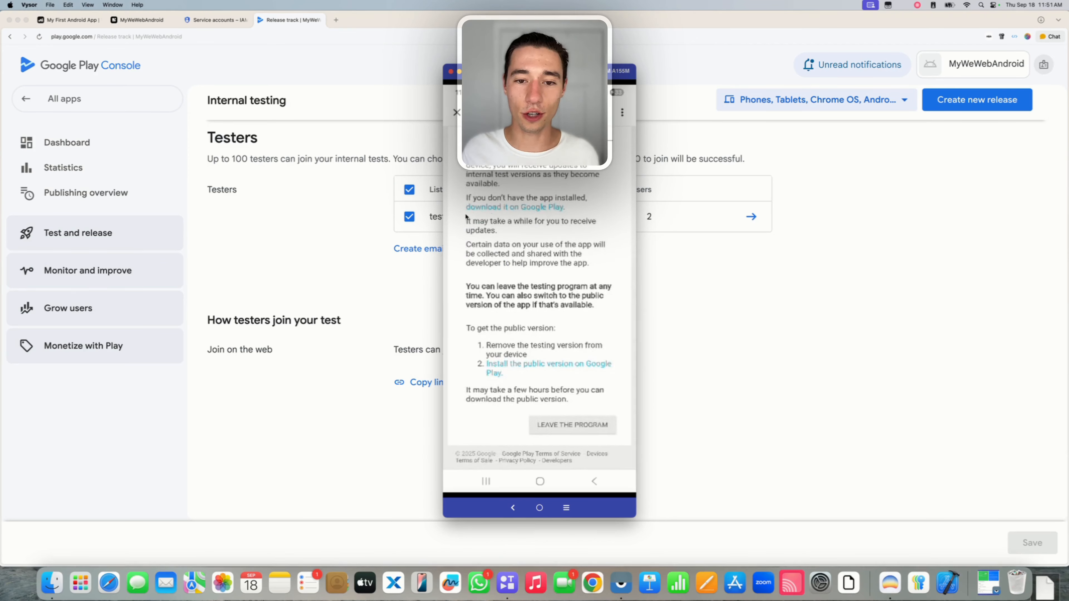
Install MyWeWebAndroid from its Google Play listing on the phone and launch it.
{"action": "left_click", "coordinate": [527, 207]}
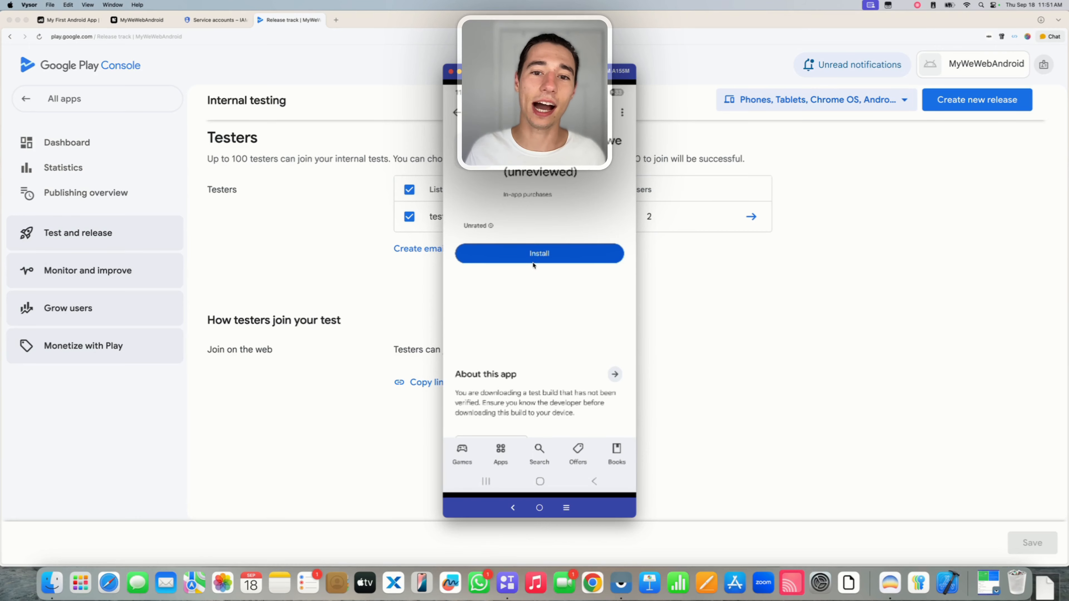
{"action": "left_click", "coordinate": [533, 258]}
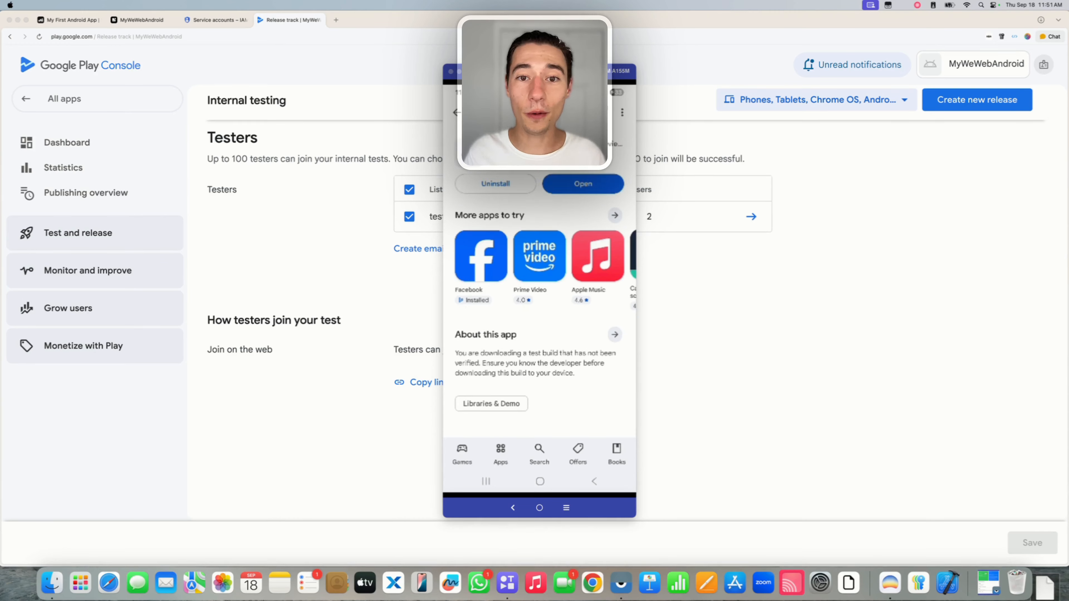
{"action": "left_click", "coordinate": [584, 189]}
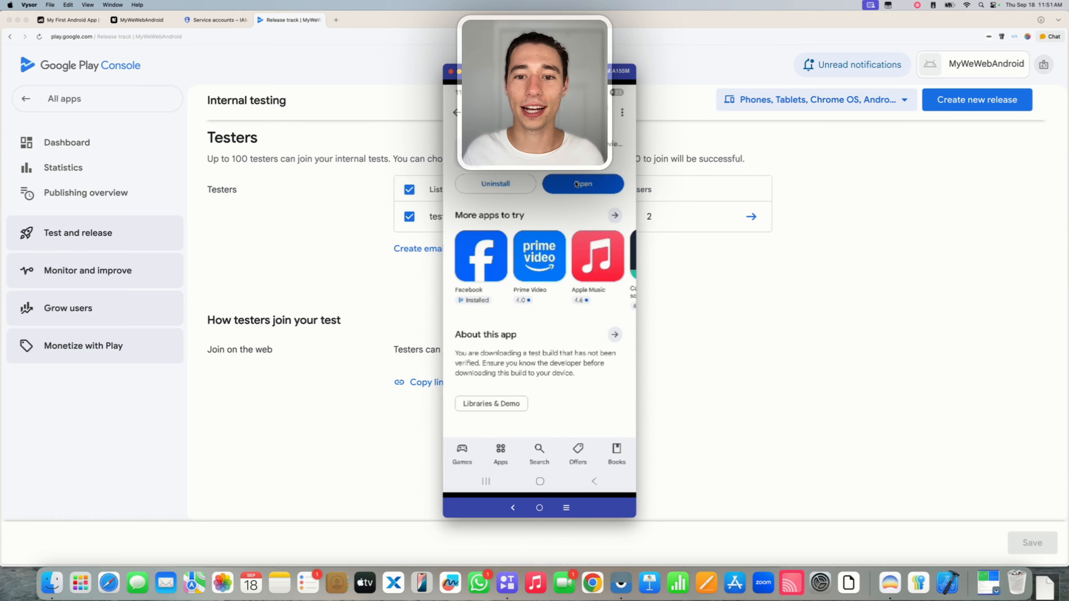
{"action": "left_click", "coordinate": [584, 188]}
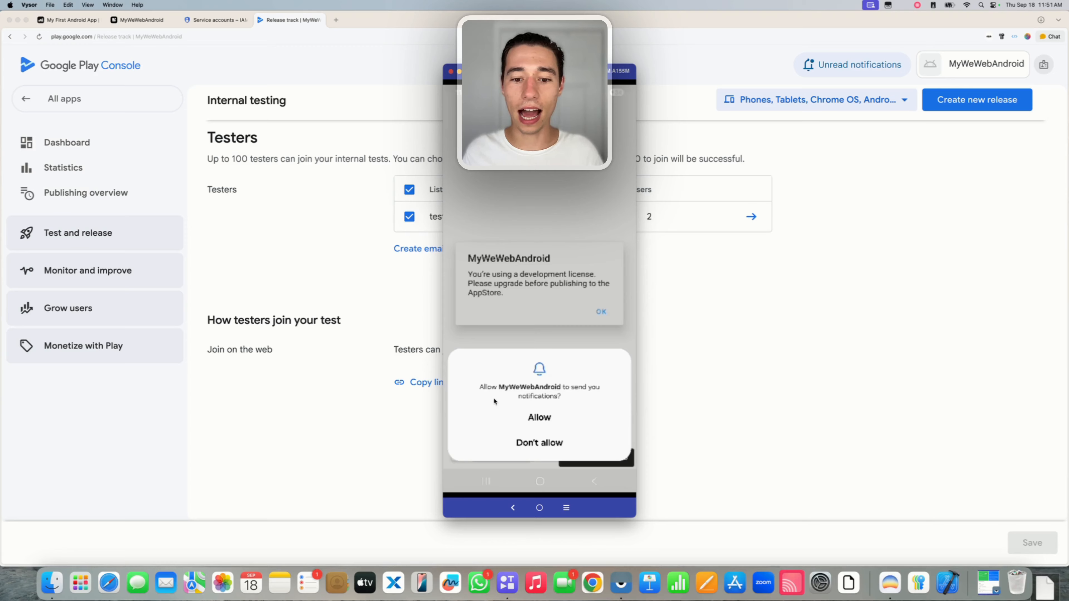
Allow MyWeWebAndroid to send notifications, then switch back to the Despia Studio project.
{"action": "left_click", "coordinate": [540, 416]}
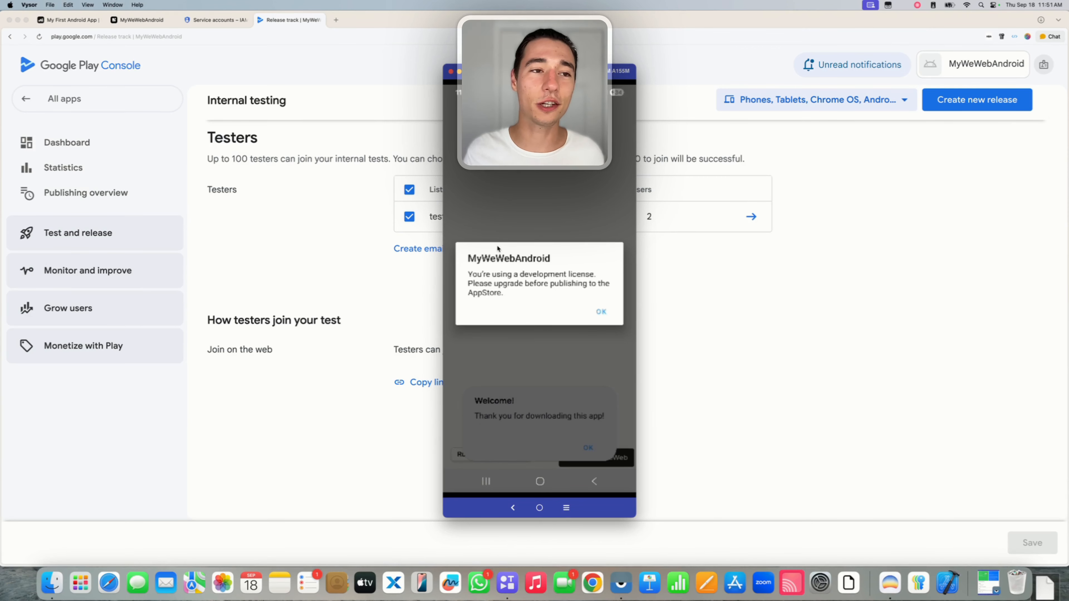
{"action": "left_click", "coordinate": [128, 21]}
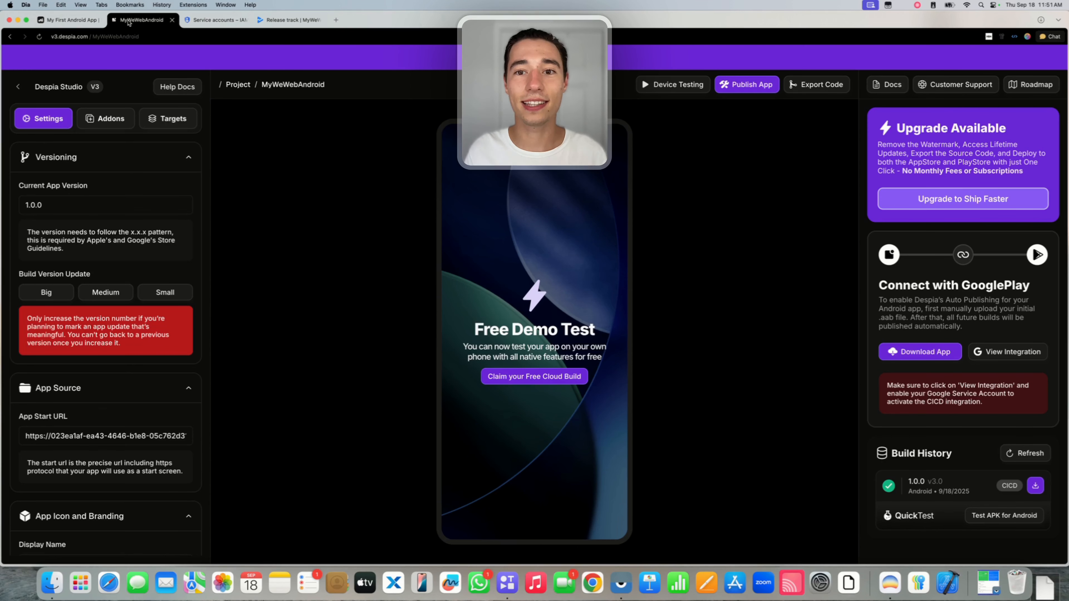
Highlight the Upgrade Available card's description, benefits, and 'No Monthly Fees or Subscriptions' line while explaining it.
{"action": "left_click_drag", "start_coordinate": [903, 126], "coordinate": [980, 168]}
{"action": "left_click", "coordinate": [981, 166]}
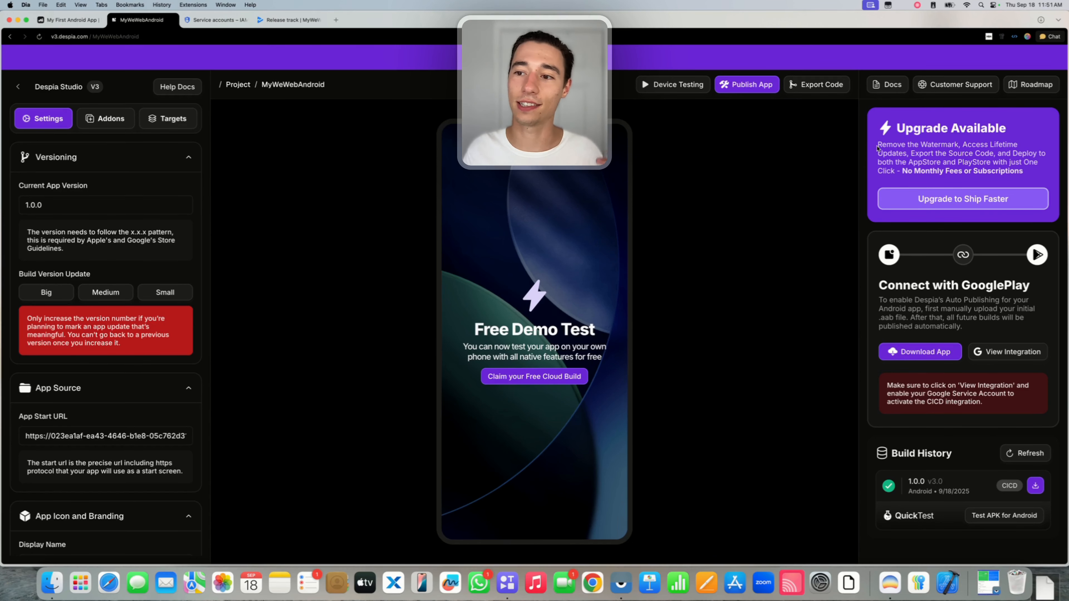
{"action": "left_click_drag", "start_coordinate": [878, 147], "coordinate": [988, 154]}
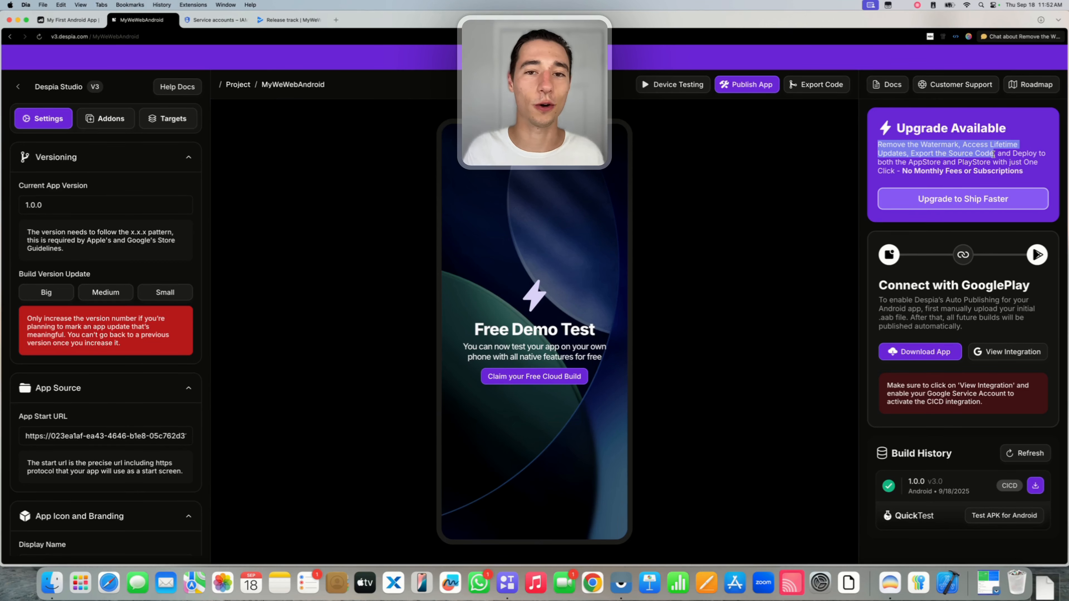
{"action": "left_click_drag", "start_coordinate": [993, 155], "coordinate": [899, 171]}
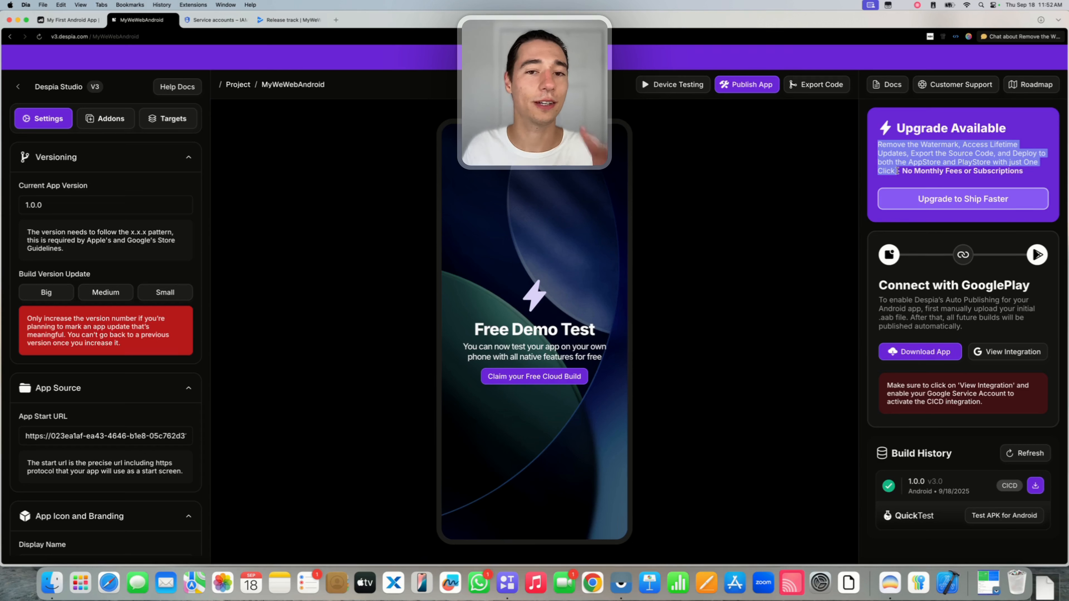
{"action": "left_click", "coordinate": [916, 180]}
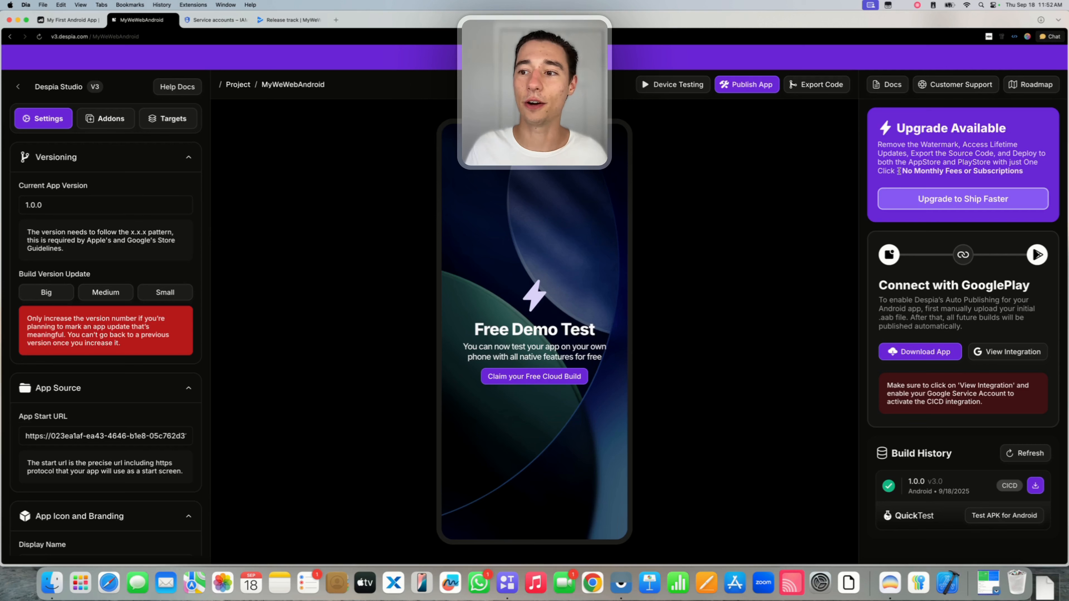
{"action": "left_click_drag", "start_coordinate": [898, 171], "coordinate": [1046, 177]}
{"action": "left_click", "coordinate": [994, 151]}
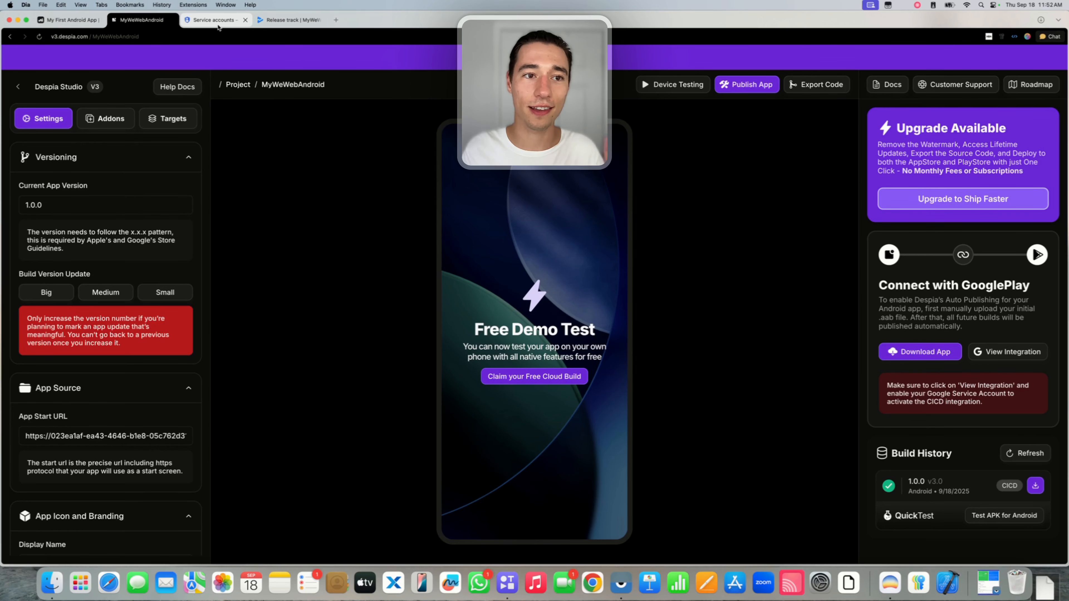
Look over the Play Console release track and service accounts pages.
{"action": "left_click", "coordinate": [278, 21]}
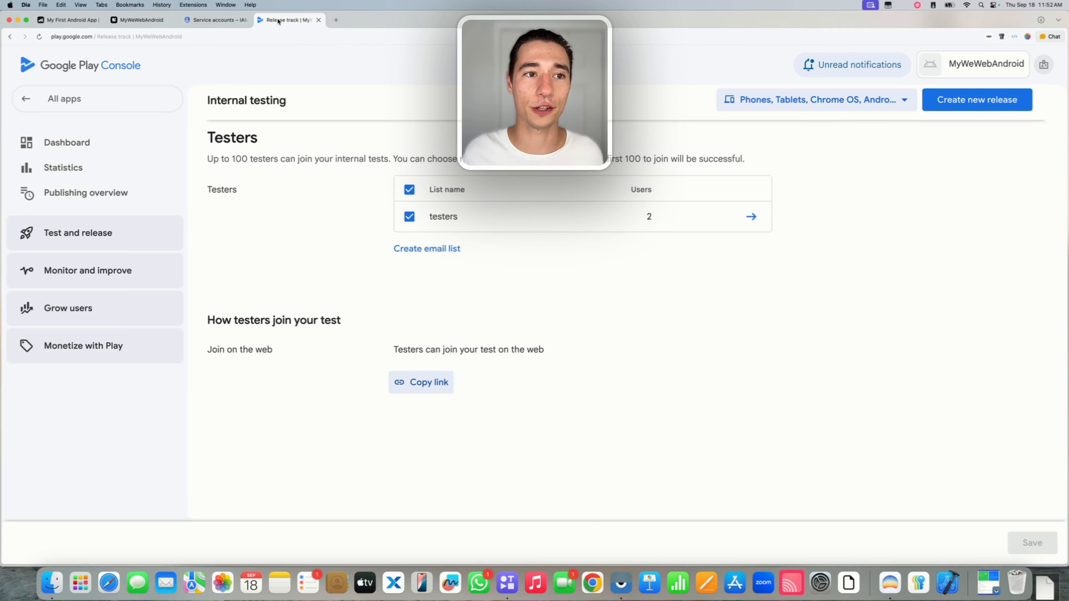
{"action": "left_click", "coordinate": [217, 20]}
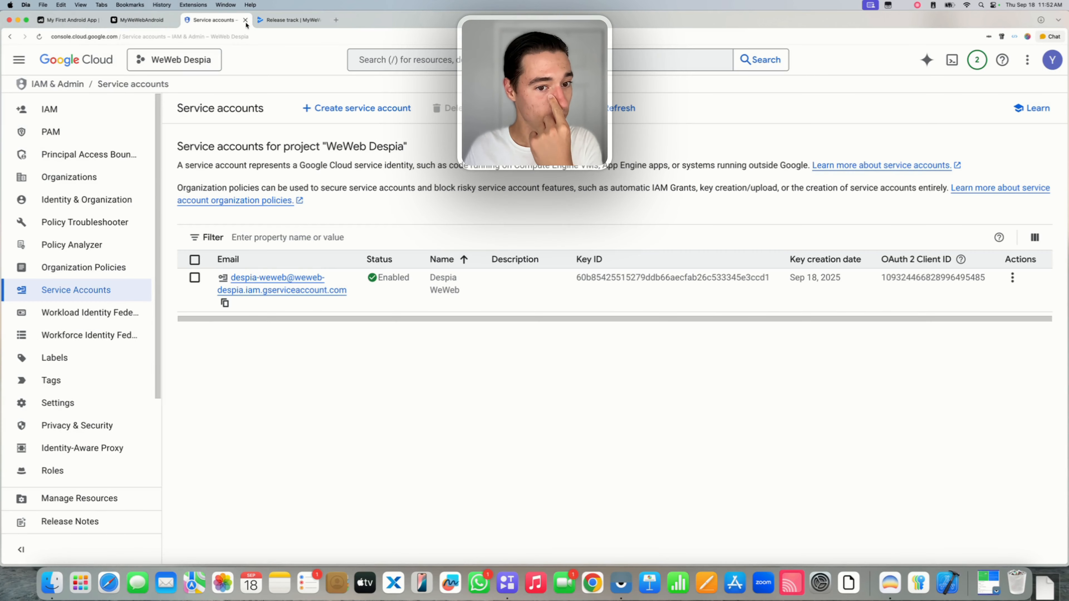
{"action": "left_click", "coordinate": [294, 21]}
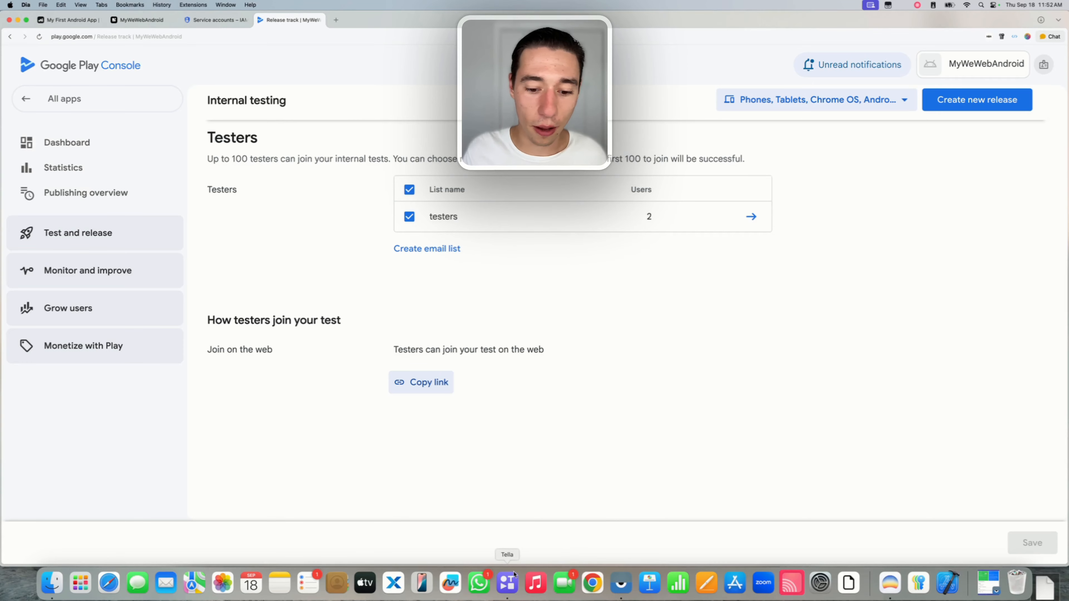
On the mirrored phone, dismiss the license and welcome notices, then tap Click to test the notification.
{"action": "left_click", "coordinate": [621, 583]}
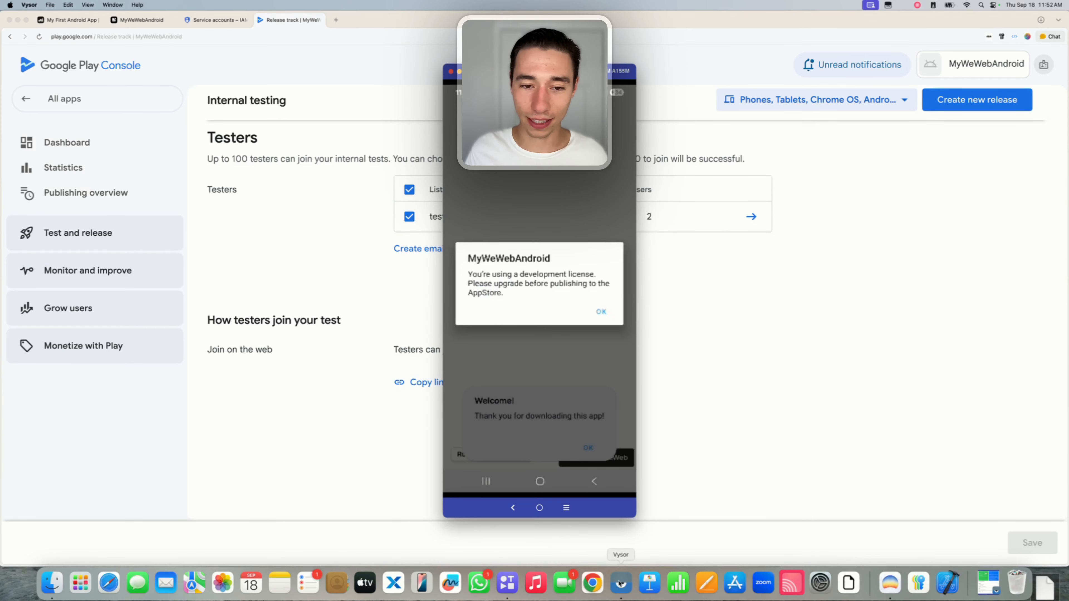
{"action": "left_click", "coordinate": [600, 310]}
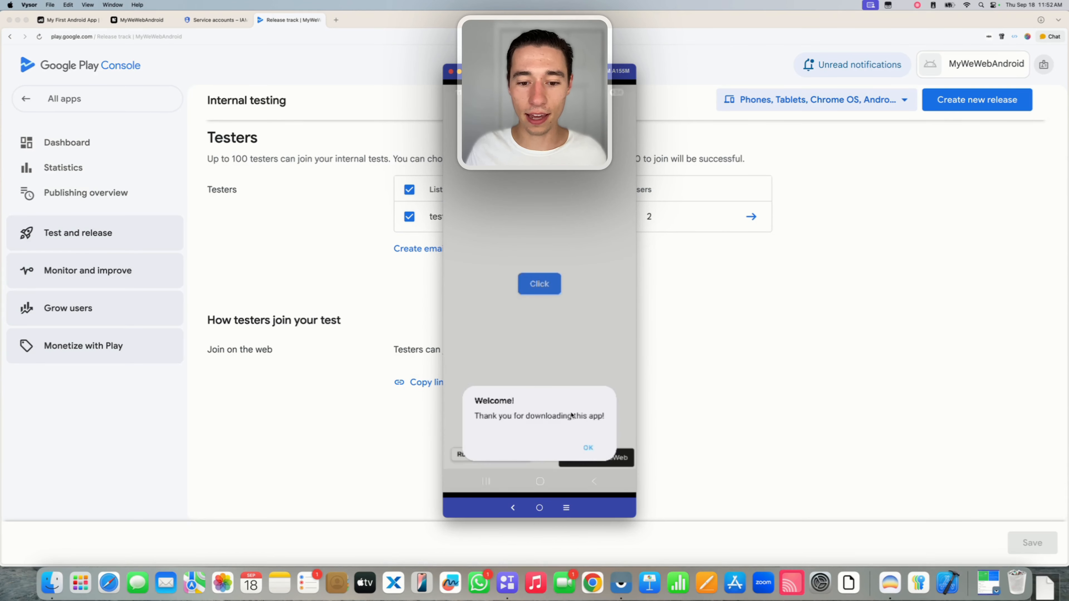
{"action": "left_click", "coordinate": [590, 445]}
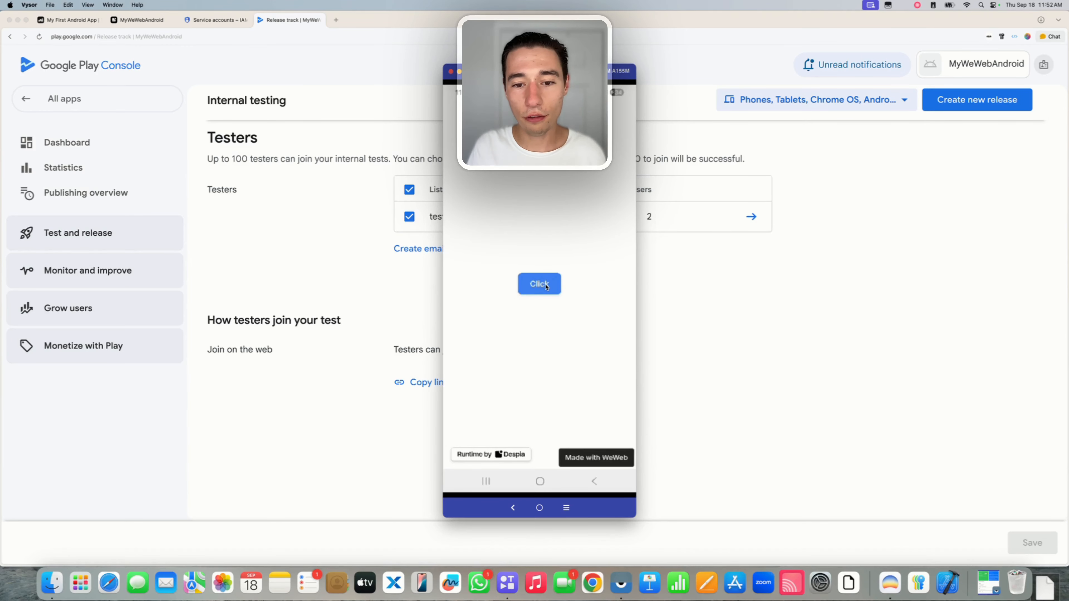
{"action": "left_click", "coordinate": [545, 287]}
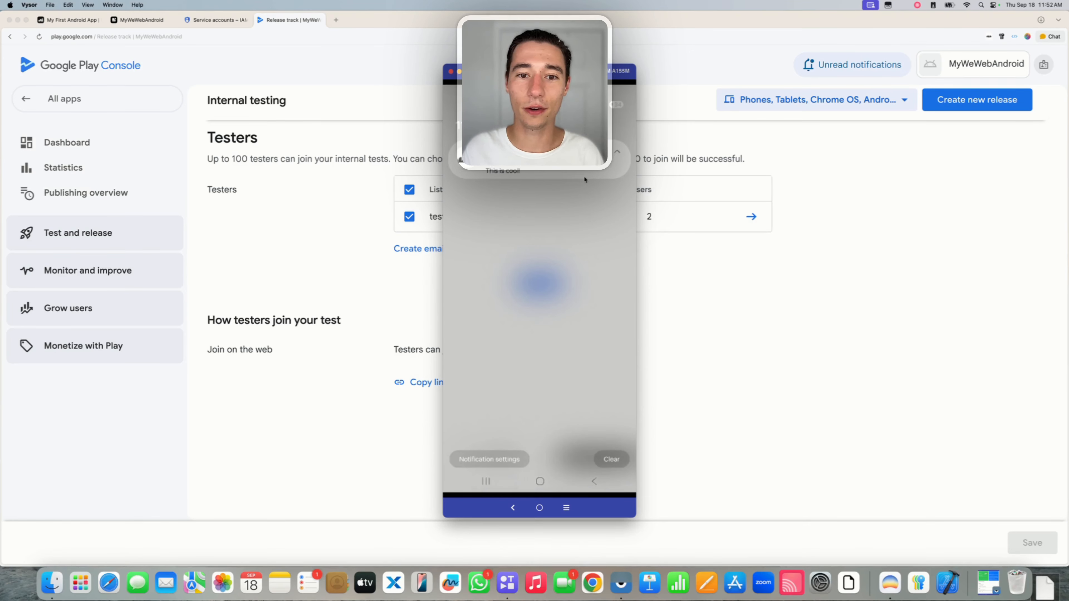
{"action": "left_click", "coordinate": [521, 168]}
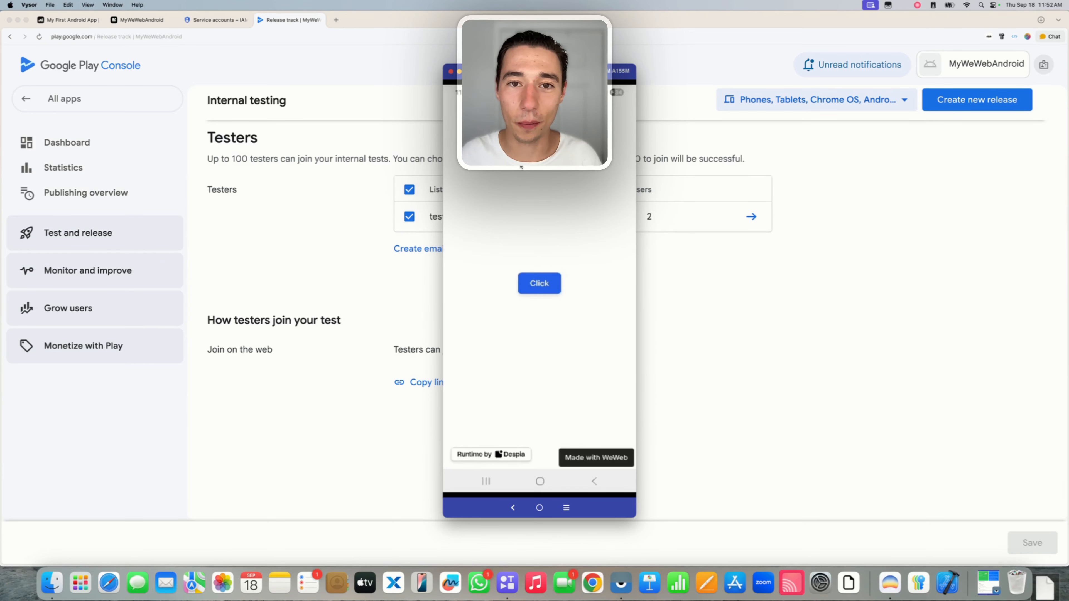
{"action": "left_click", "coordinate": [545, 290]}
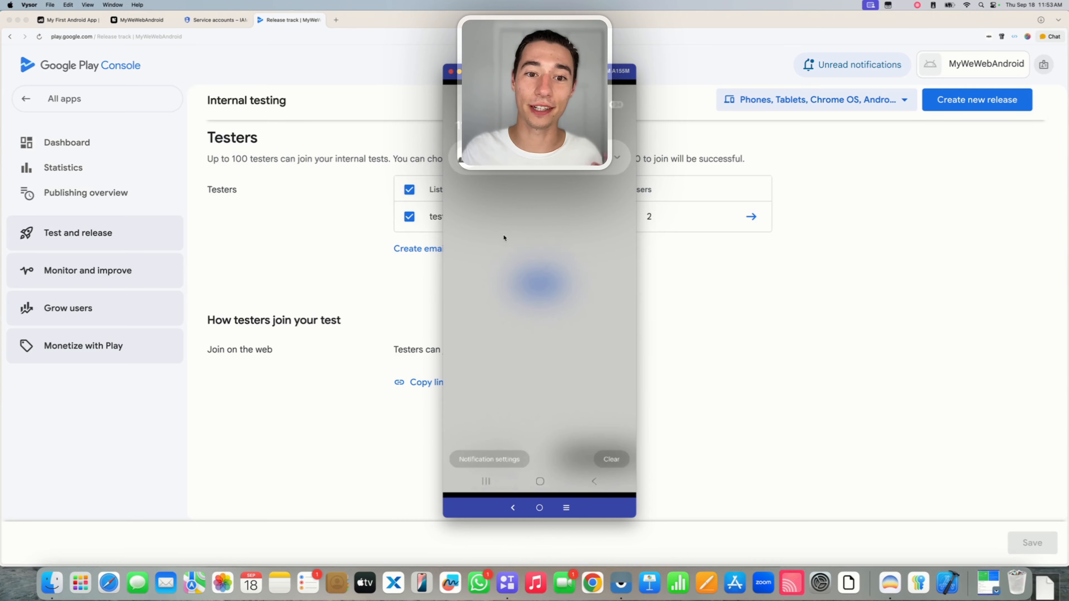
{"action": "left_click", "coordinate": [75, 25]}
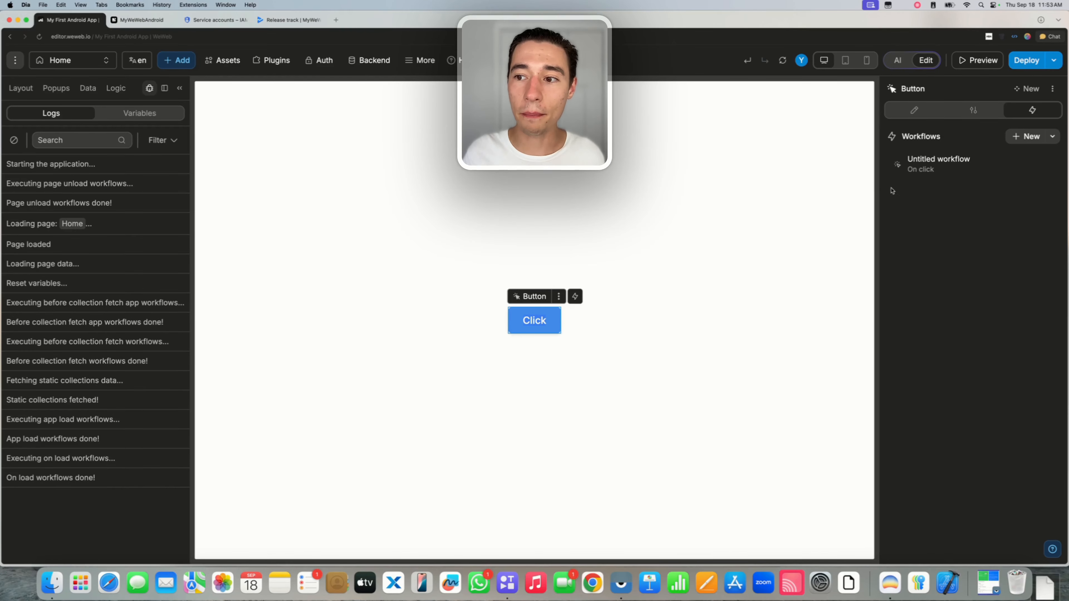
{"action": "left_click", "coordinate": [930, 173]}
{"action": "left_click", "coordinate": [523, 230]}
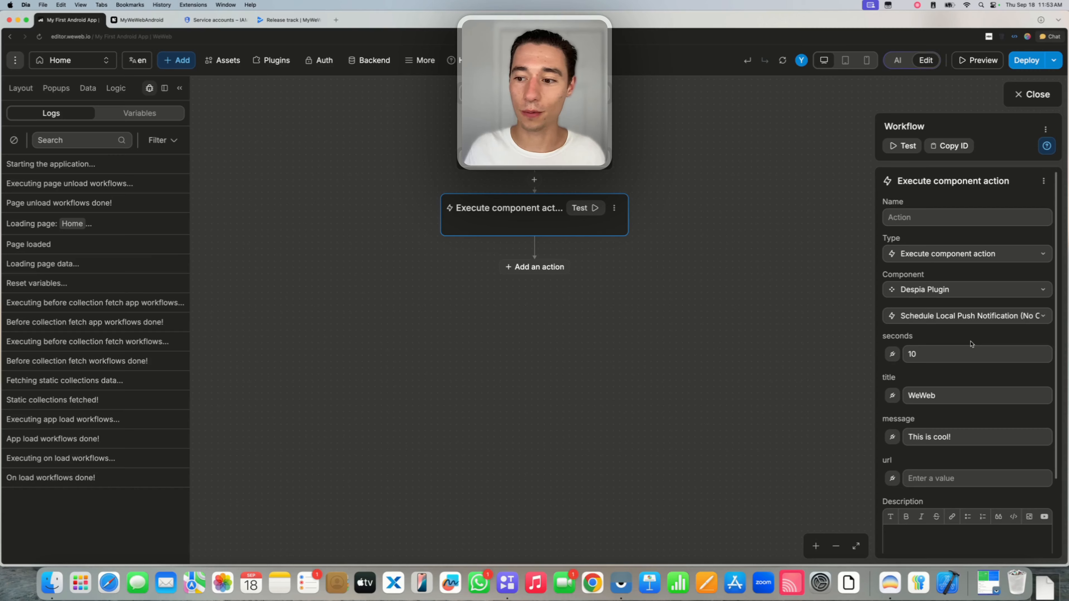
{"action": "scroll", "coordinate": [929, 274], "scroll_direction": "down", "scroll_amount": 2}
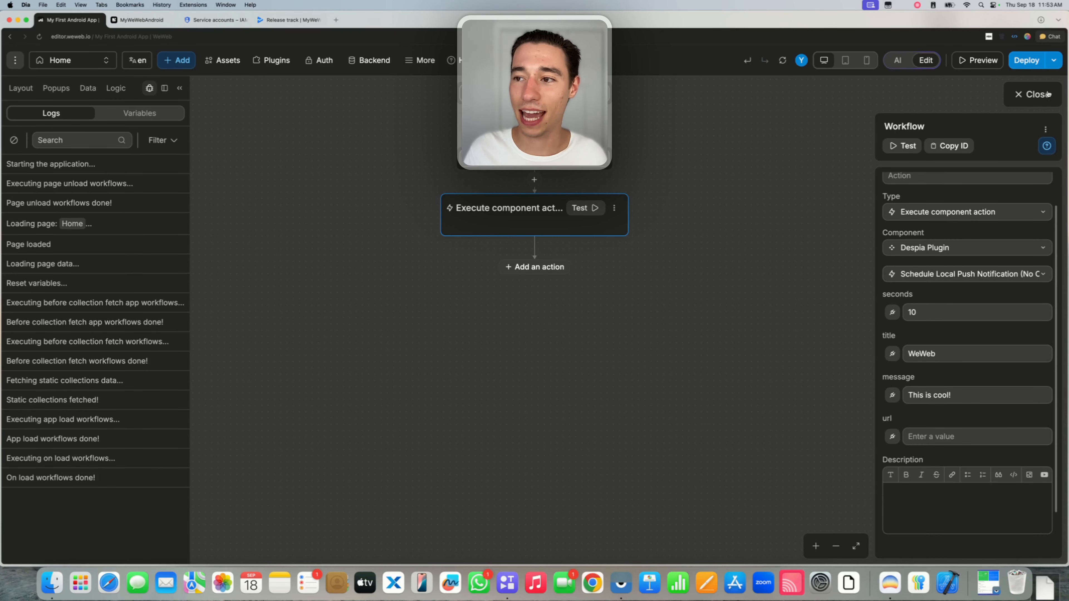
{"action": "left_click", "coordinate": [1033, 95]}
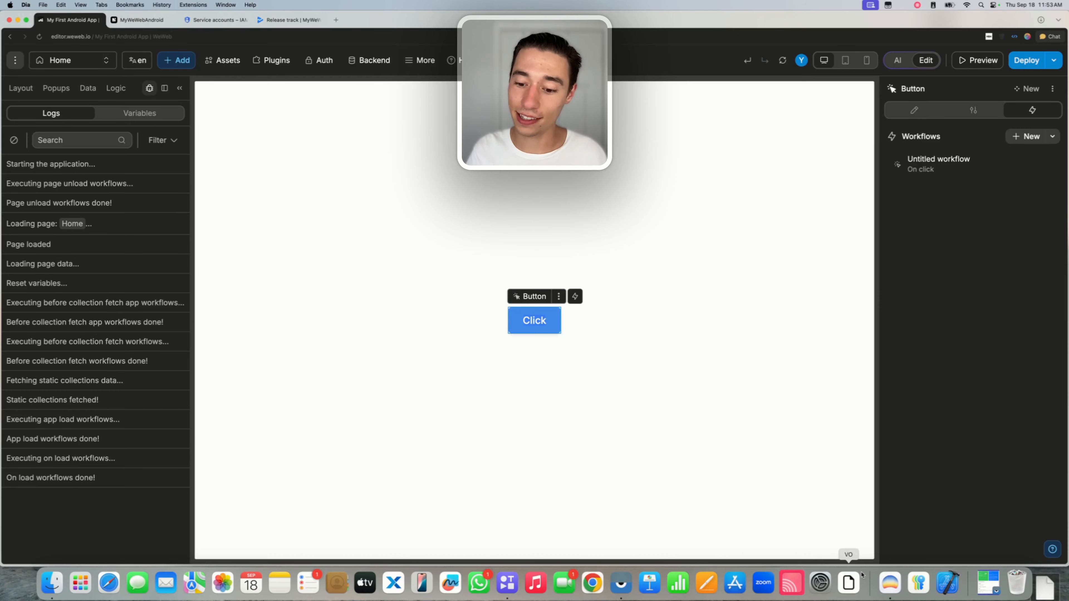
{"action": "left_click", "coordinate": [791, 579]}
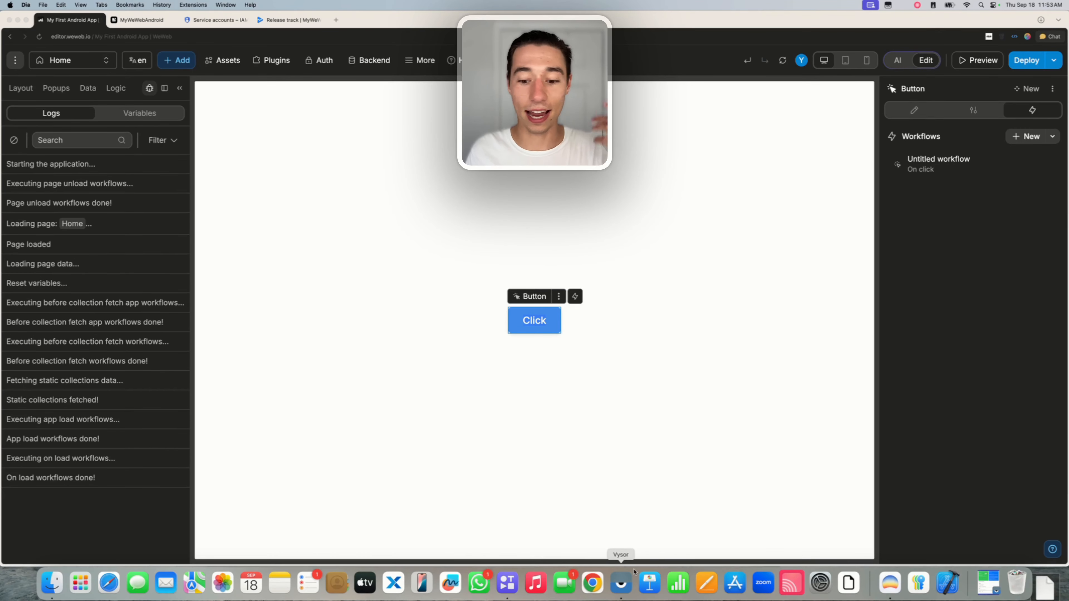
Check the app running on the Vysor-mirrored phone, then return to the browser.
{"action": "left_click", "coordinate": [620, 582]}
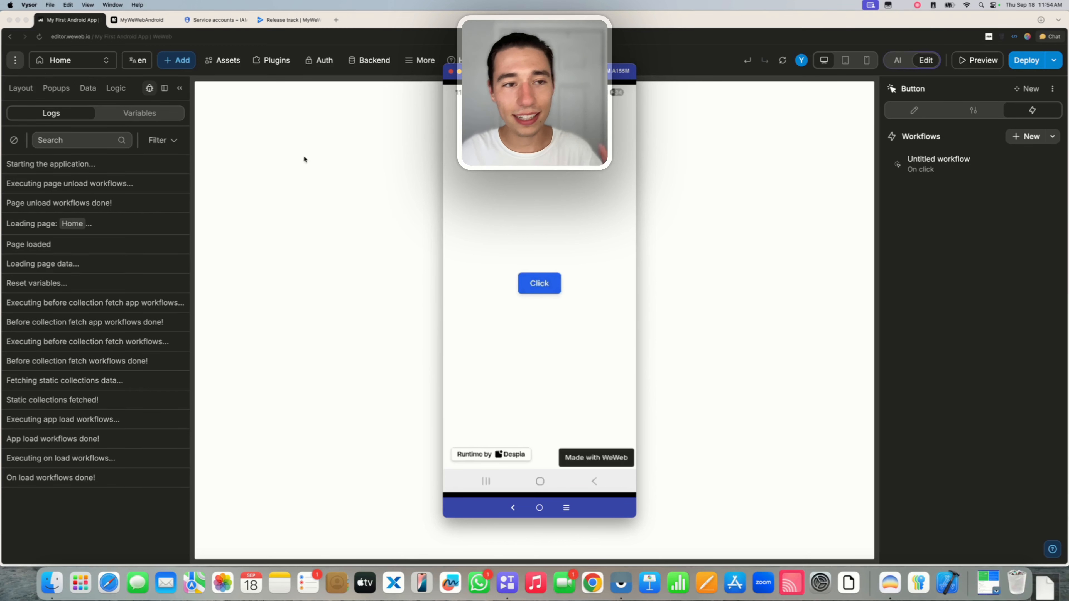
{"action": "left_click", "coordinate": [130, 25]}
Open the One-Click Deployment panel for MyWeWebAndroid's Google Android build in Despia Studio.
{"action": "left_click", "coordinate": [130, 25]}
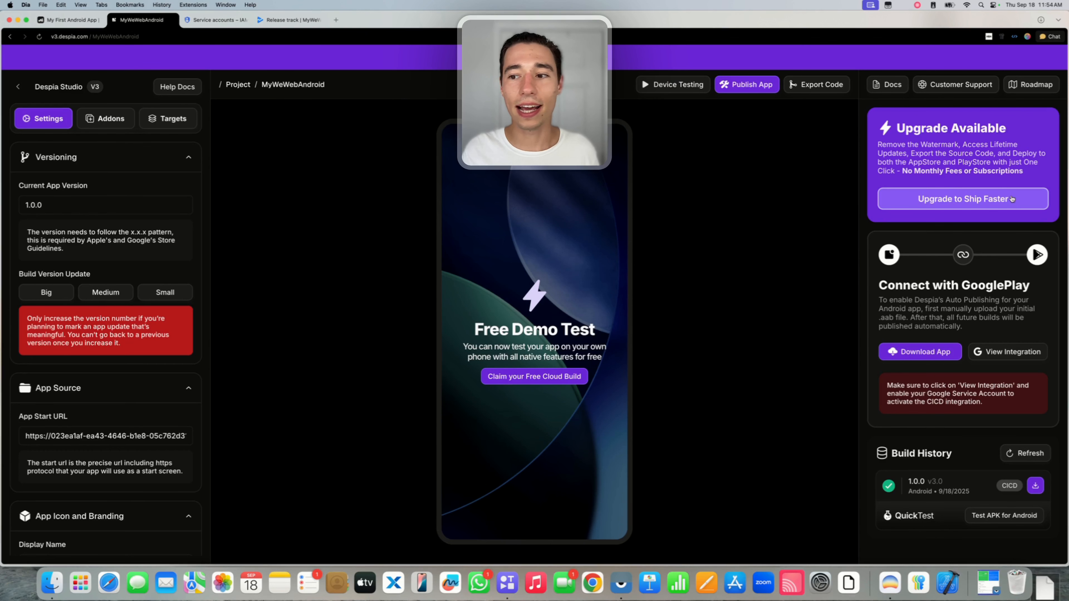
{"action": "left_click_drag", "start_coordinate": [878, 286], "coordinate": [995, 326]}
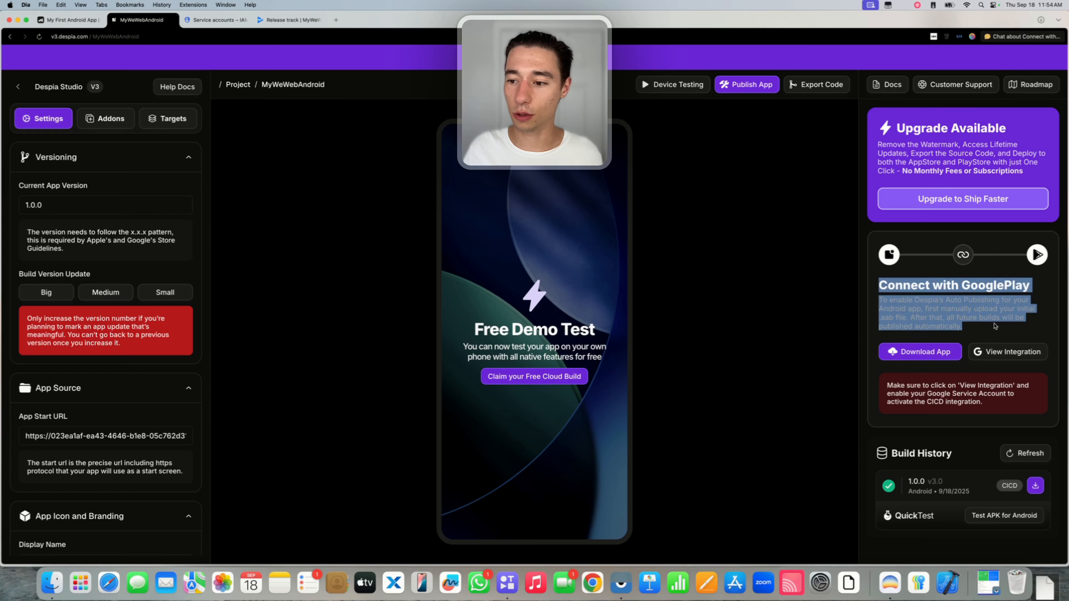
{"action": "left_click", "coordinate": [976, 330]}
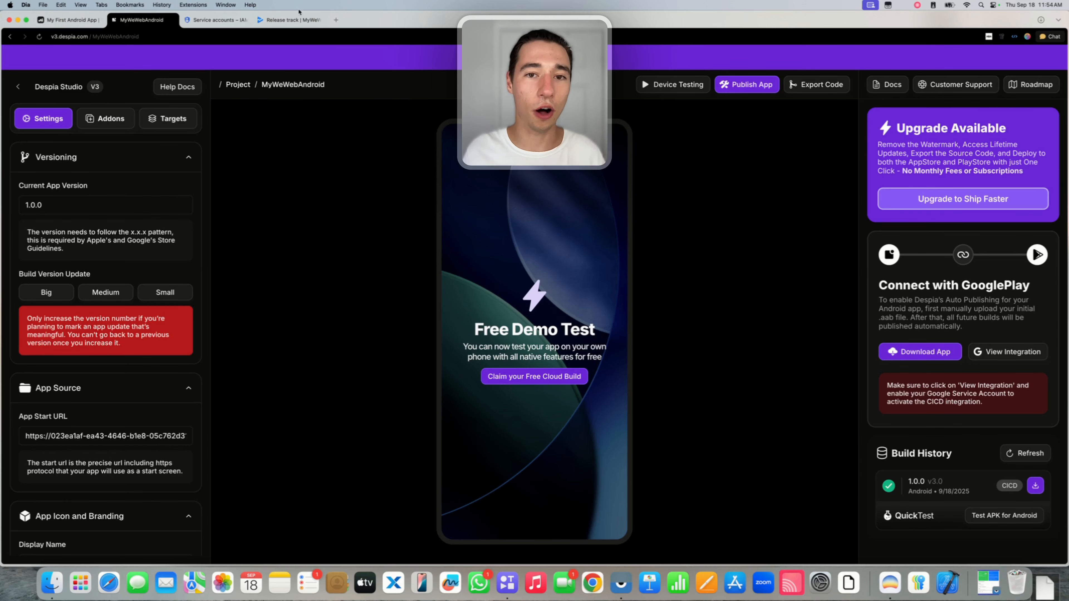
{"action": "left_click", "coordinate": [746, 84]}
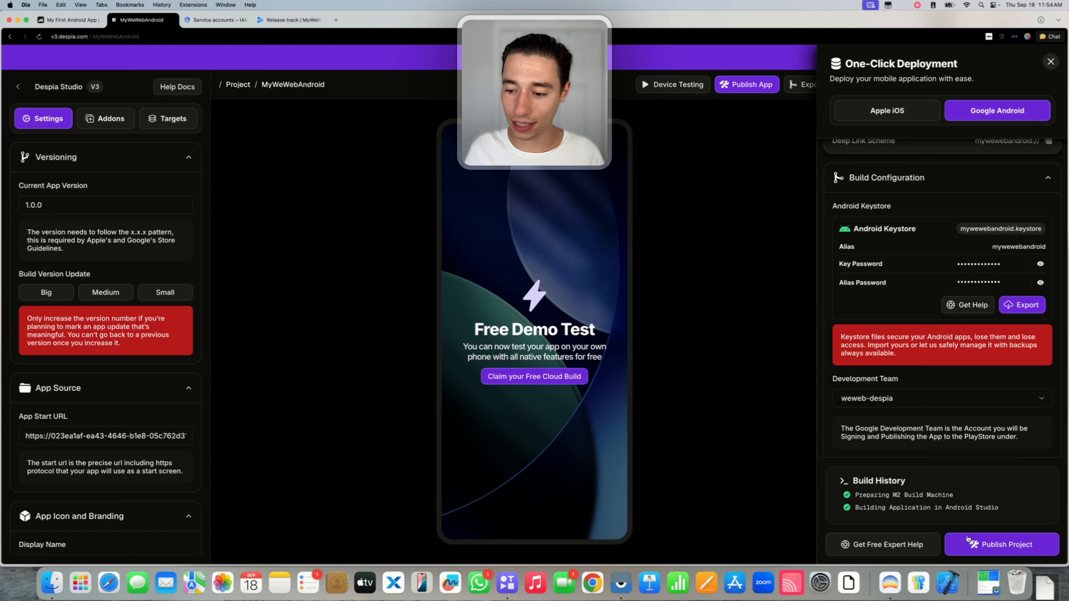
Start publishing the Android build and check the app bundle ID in the deployment panel.
{"action": "left_click", "coordinate": [959, 545]}
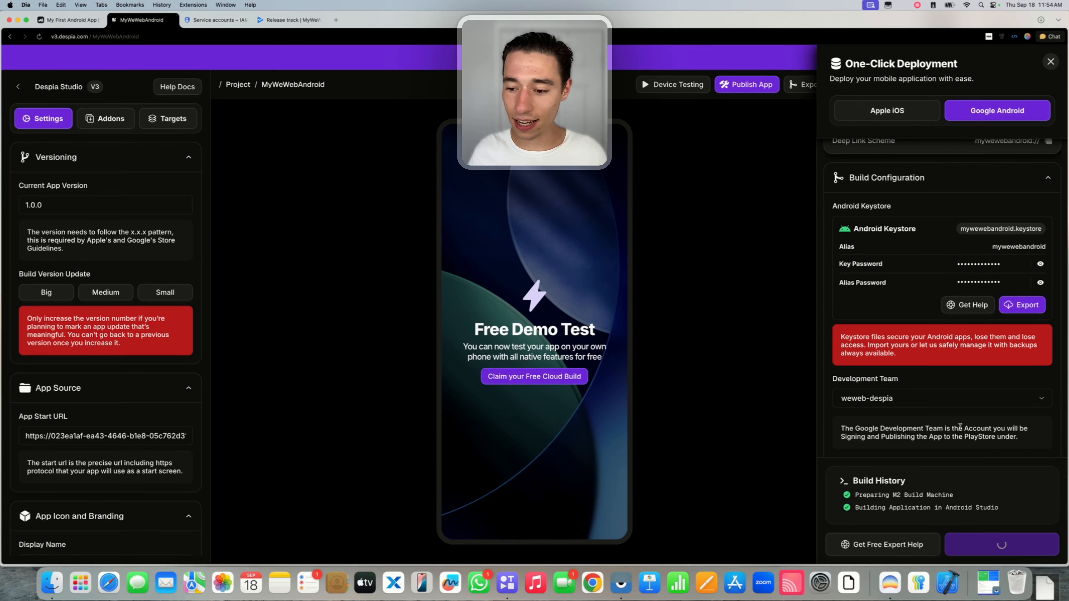
{"action": "scroll", "coordinate": [959, 426], "scroll_direction": "up", "scroll_amount": 2}
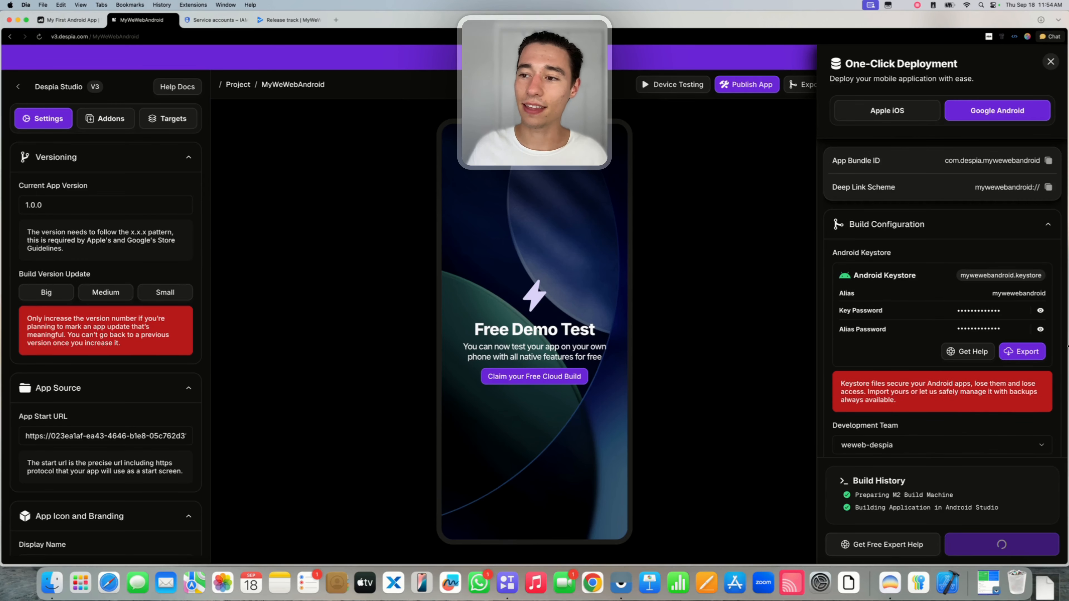
{"action": "double_click", "coordinate": [946, 160]}
{"action": "left_click", "coordinate": [956, 162]}
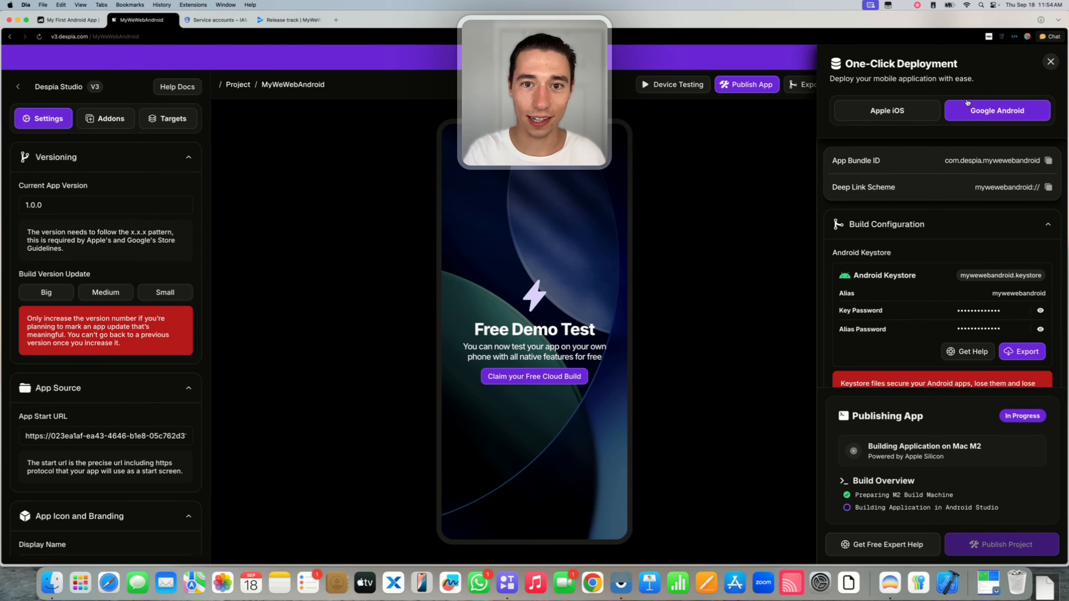
Close the deployment panel and confirm the new pending 1.0.0 entry in Build History.
{"action": "left_click", "coordinate": [1050, 61]}
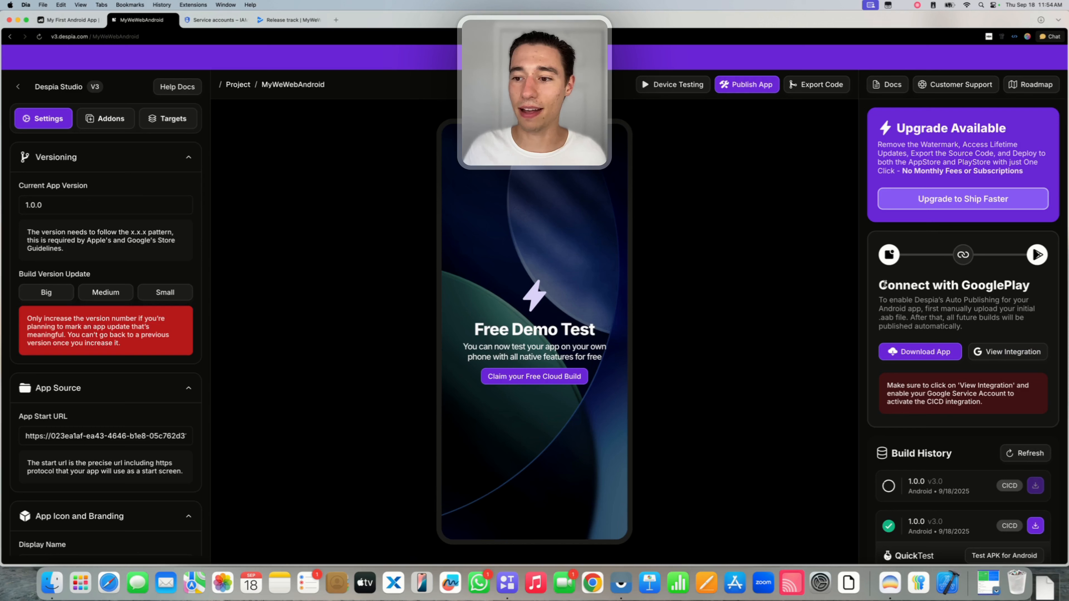
{"action": "left_click_drag", "start_coordinate": [884, 283], "coordinate": [986, 404]}
{"action": "left_click", "coordinate": [986, 404]}
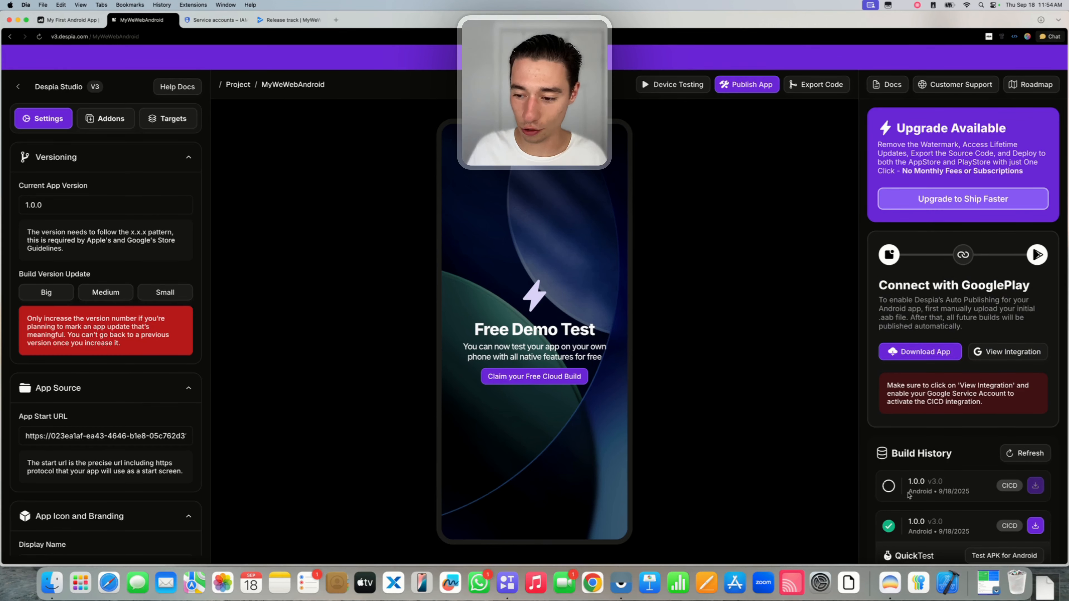
{"action": "left_click_drag", "start_coordinate": [908, 480], "coordinate": [970, 492]}
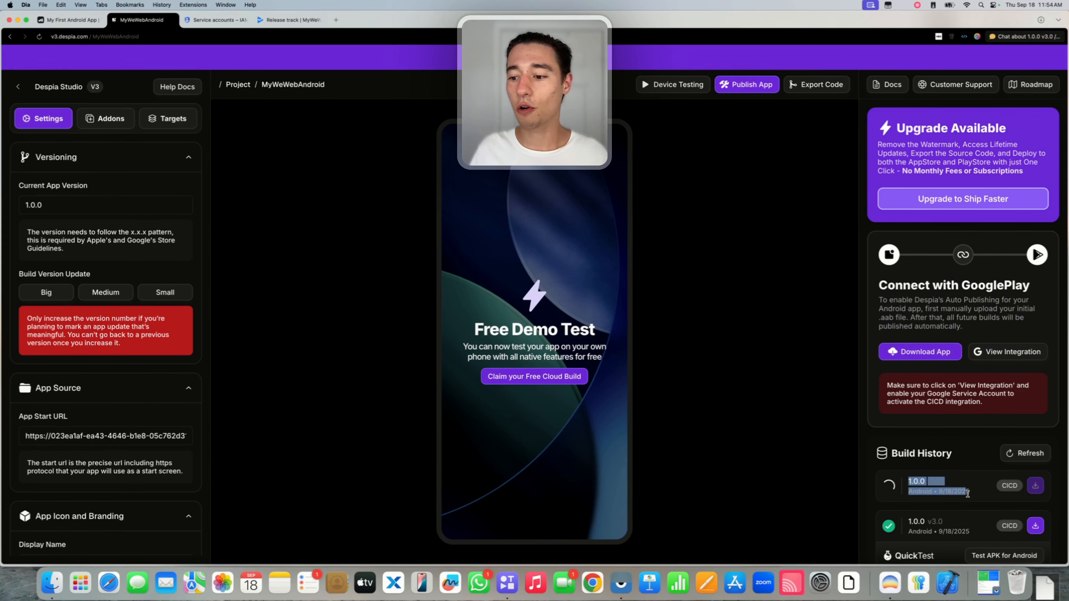
{"action": "left_click", "coordinate": [968, 300]}
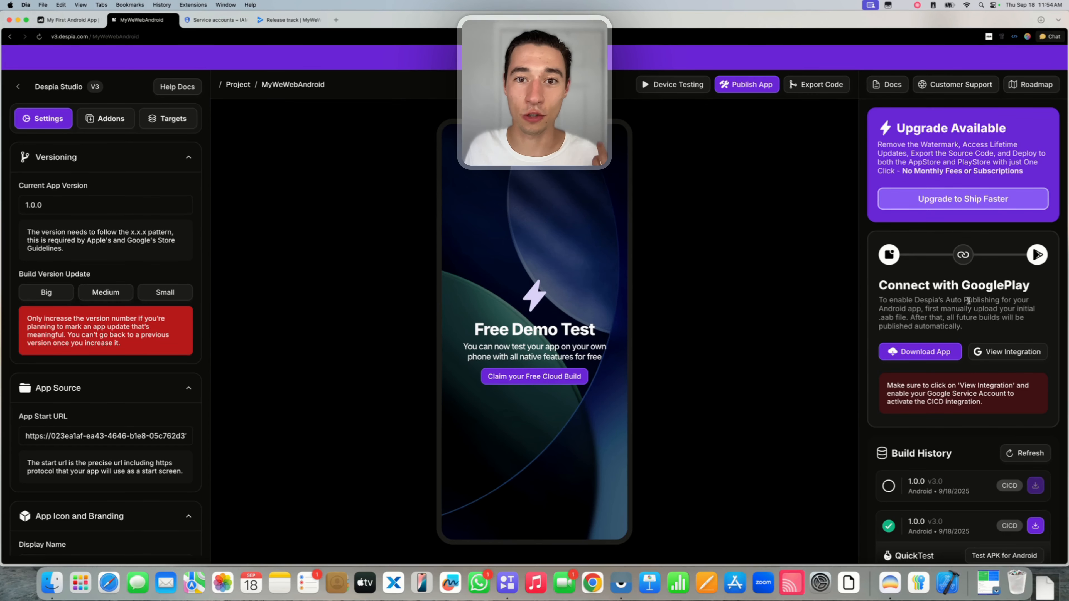
Add a second button beside the Click button in WeWeb and label it 'Native'.
{"action": "mouse_move", "coordinate": [219, 33]}
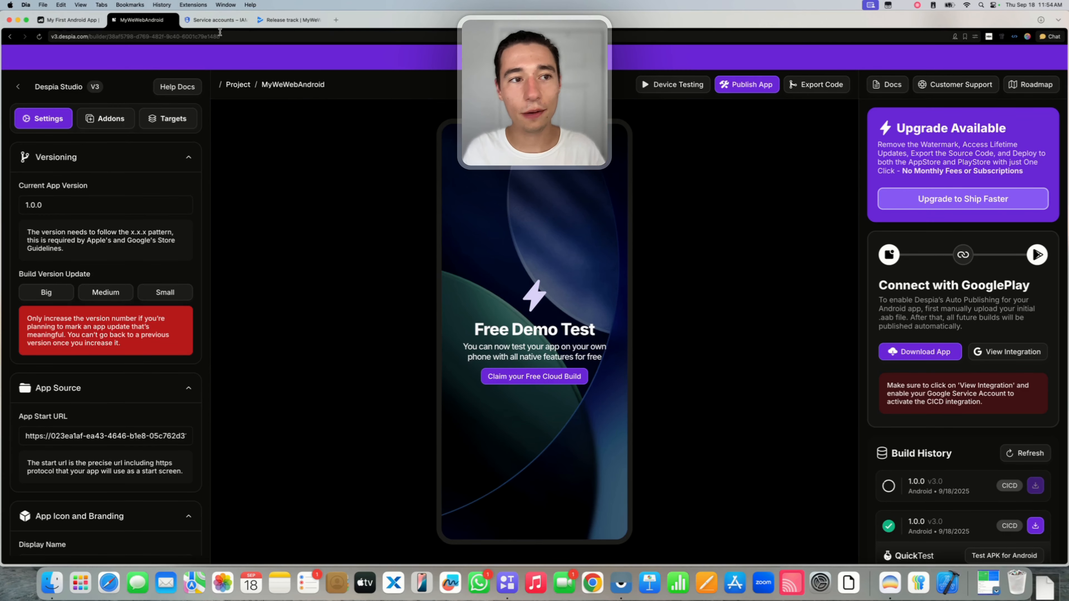
{"action": "left_click", "coordinate": [69, 19]}
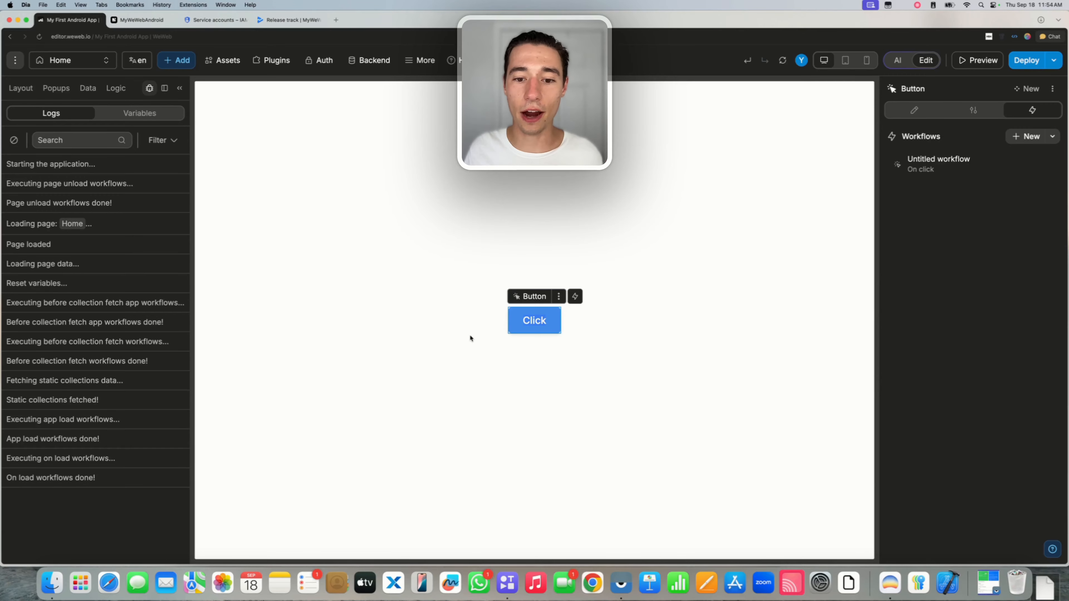
{"action": "left_click", "coordinate": [459, 340]}
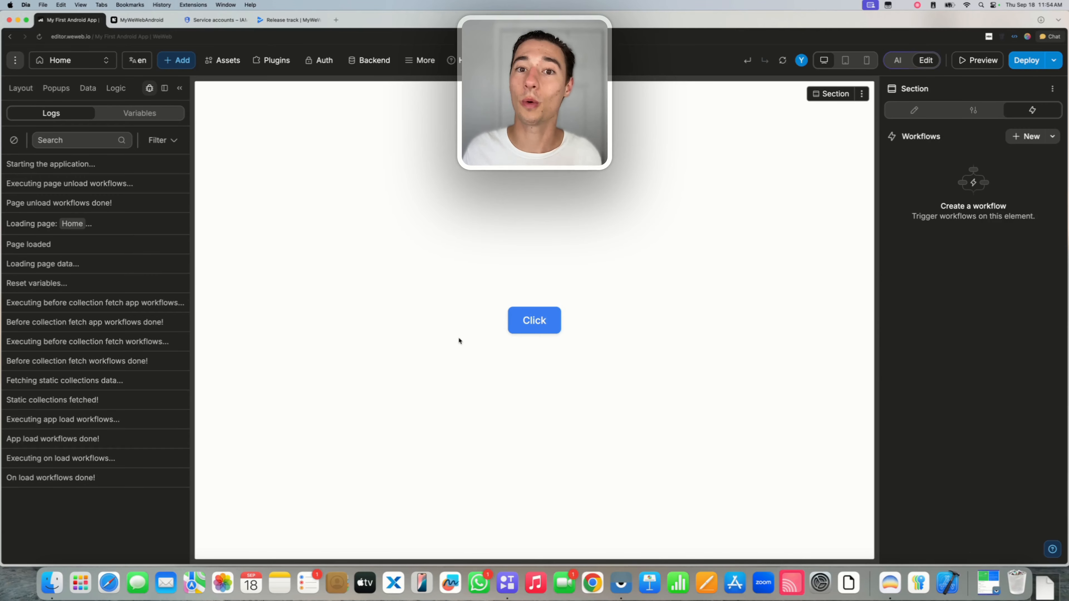
{"action": "left_click", "coordinate": [177, 64]}
{"action": "left_click_drag", "start_coordinate": [48, 160], "coordinate": [545, 343]}
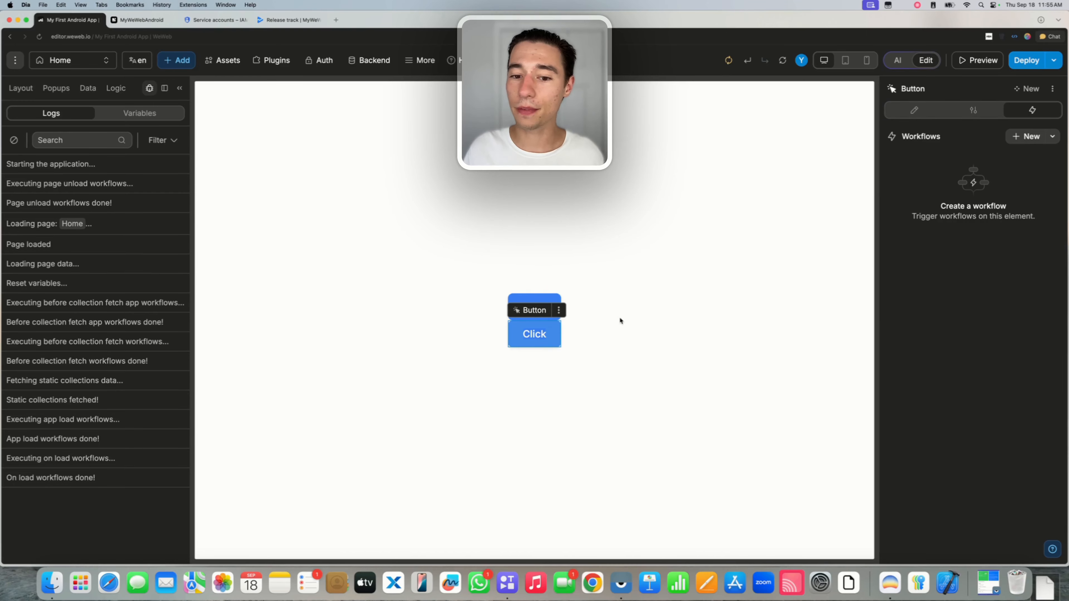
{"action": "double_click", "coordinate": [535, 334]}
{"action": "key", "text": "BackSpace"}
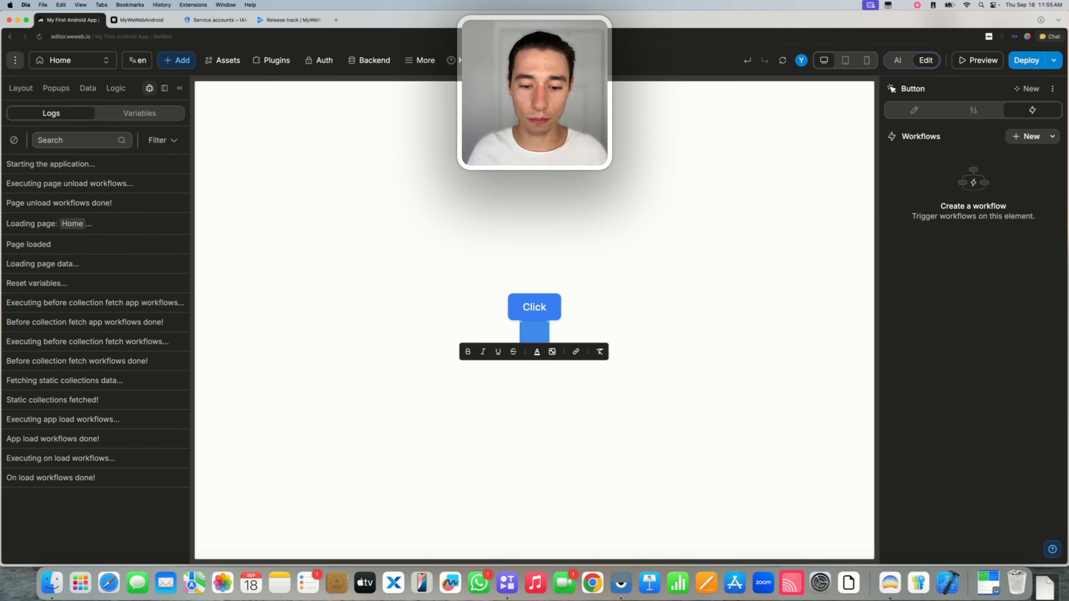
{"action": "type", "text": "Native"}
{"action": "left_click", "coordinate": [569, 428]}
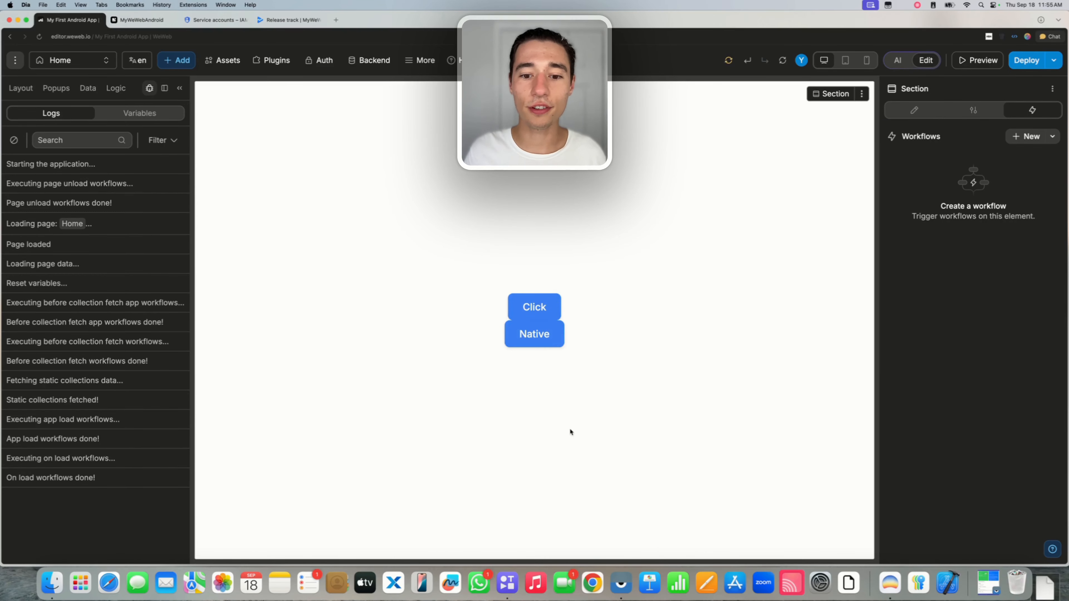
Give the button a workflow running the Despia Plugin's Take Screenshot component action.
{"action": "left_click", "coordinate": [534, 306]}
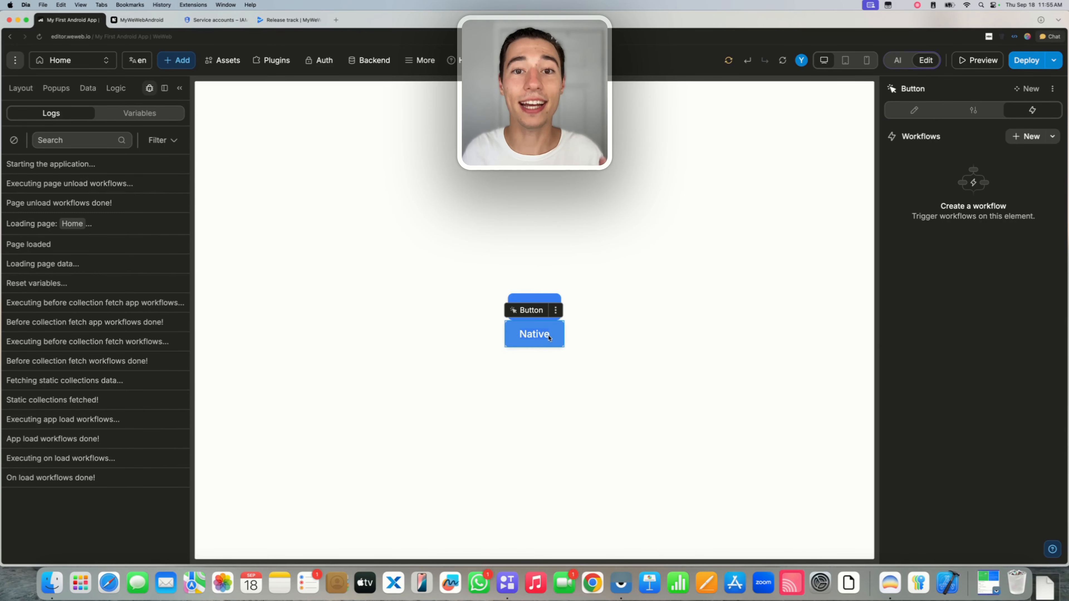
{"action": "left_click", "coordinate": [1024, 136]}
{"action": "left_click", "coordinate": [547, 201]}
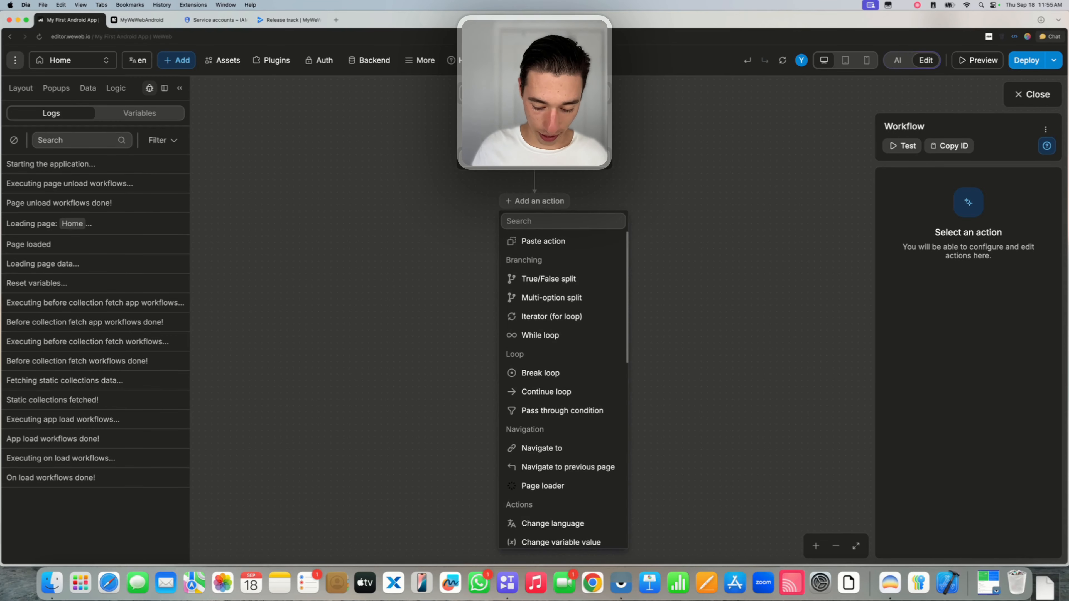
{"action": "type", "text": "comp"}
{"action": "left_click", "coordinate": [556, 241]}
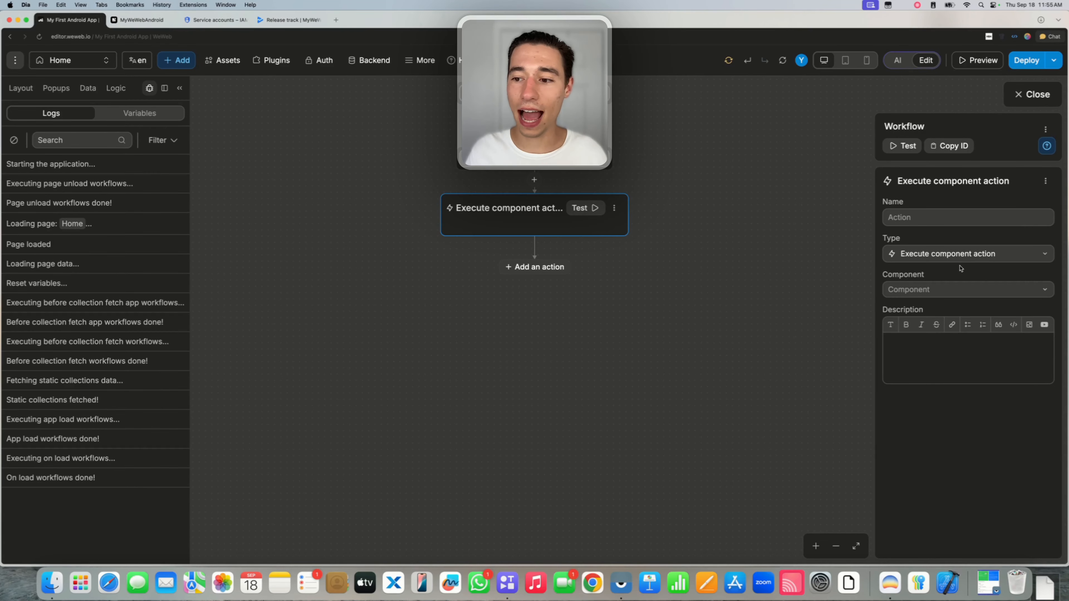
{"action": "left_click", "coordinate": [963, 289]}
{"action": "left_click", "coordinate": [923, 312]}
{"action": "left_click", "coordinate": [925, 315]}
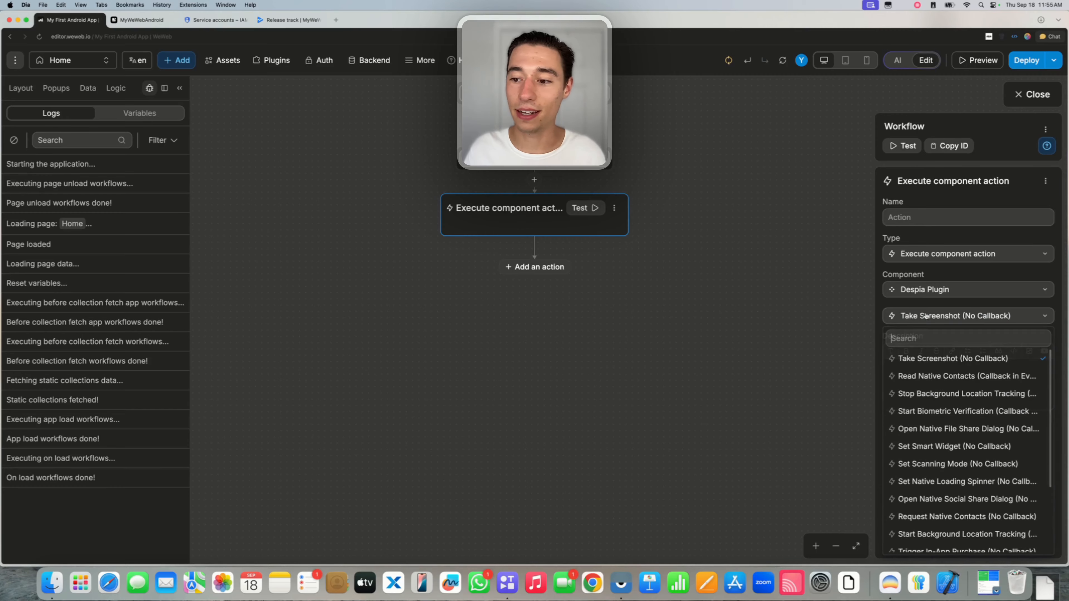
{"action": "scroll", "coordinate": [935, 415], "scroll_direction": "down", "scroll_amount": 4}
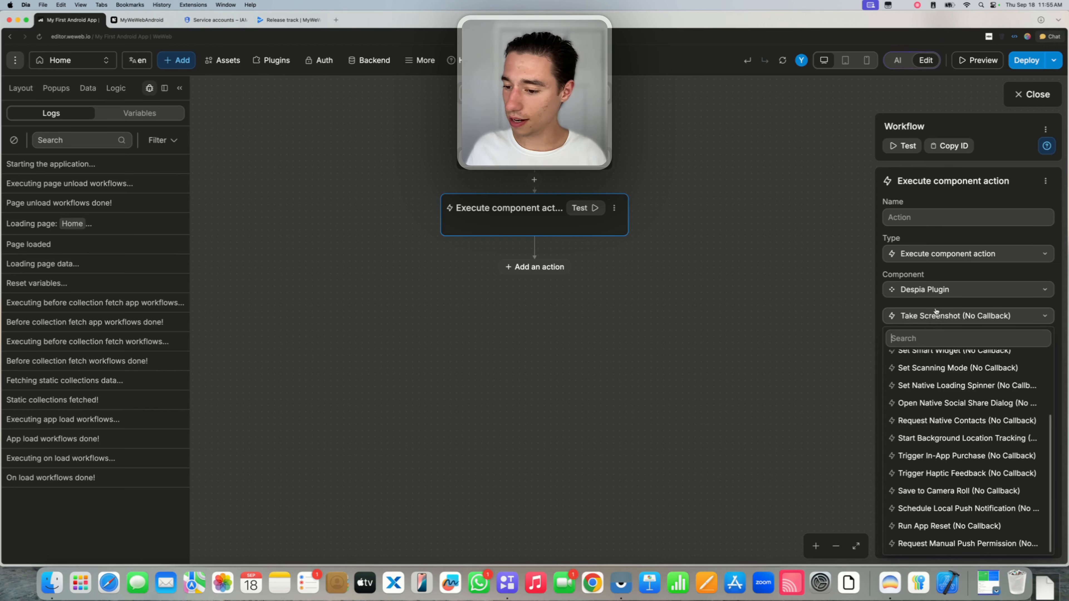
{"action": "left_click", "coordinate": [937, 314]}
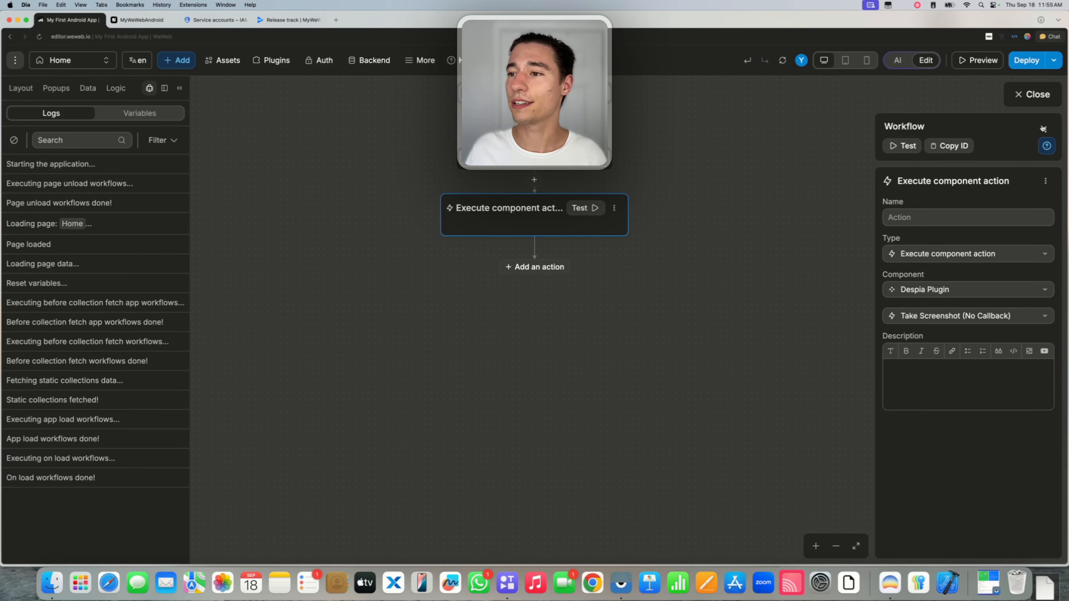
{"action": "left_click", "coordinate": [1035, 95]}
Publish a new version named 'new' to the WeWeb subdomain, making the preview v3.
{"action": "left_click", "coordinate": [1026, 61]}
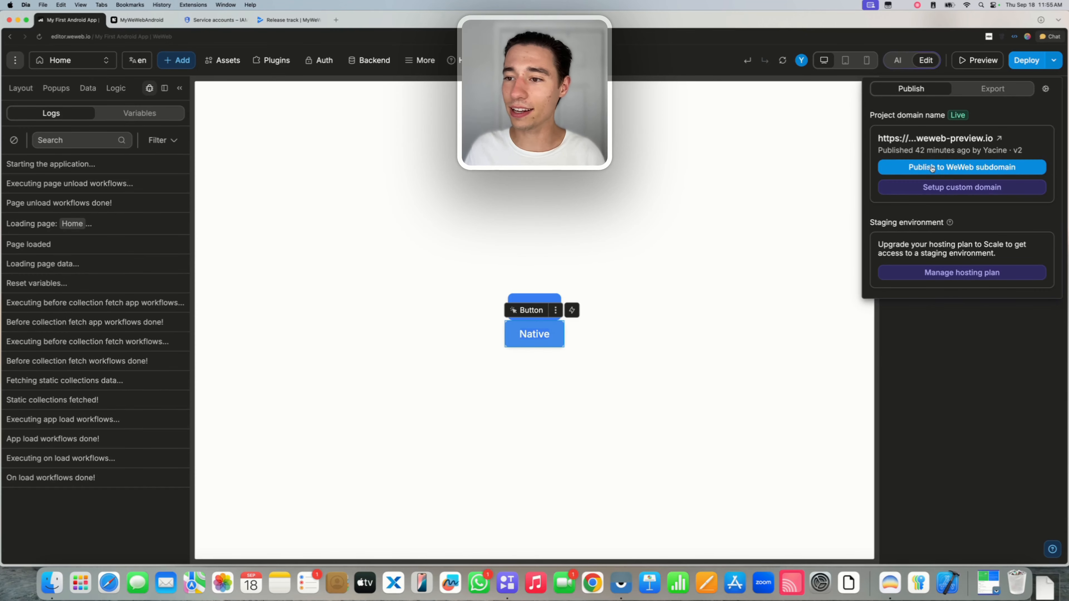
{"action": "left_click", "coordinate": [919, 169]}
{"action": "type", "text": "new"}
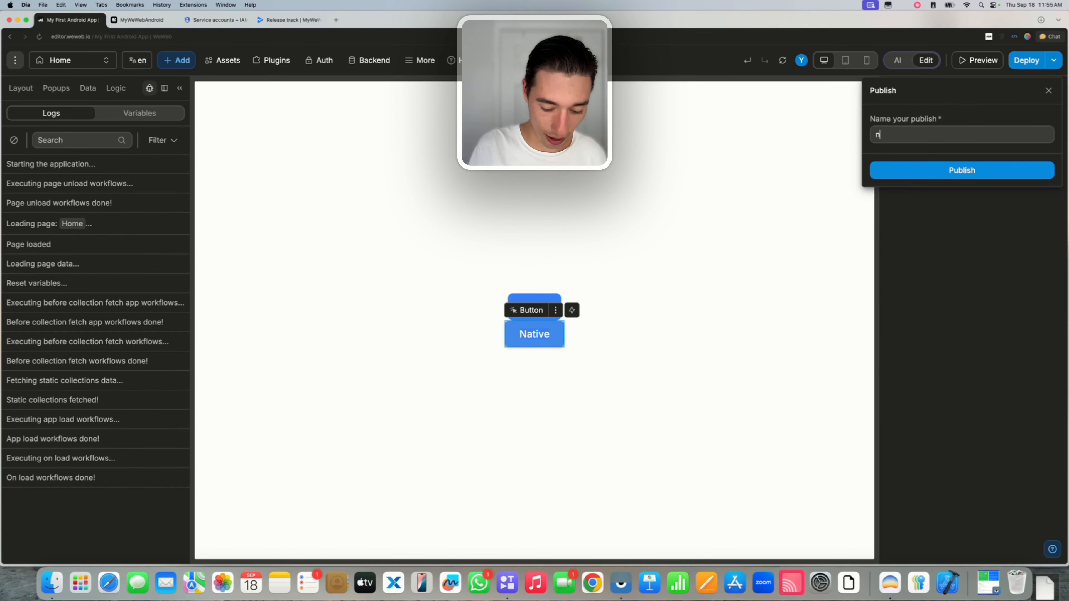
{"action": "left_click", "coordinate": [921, 171]}
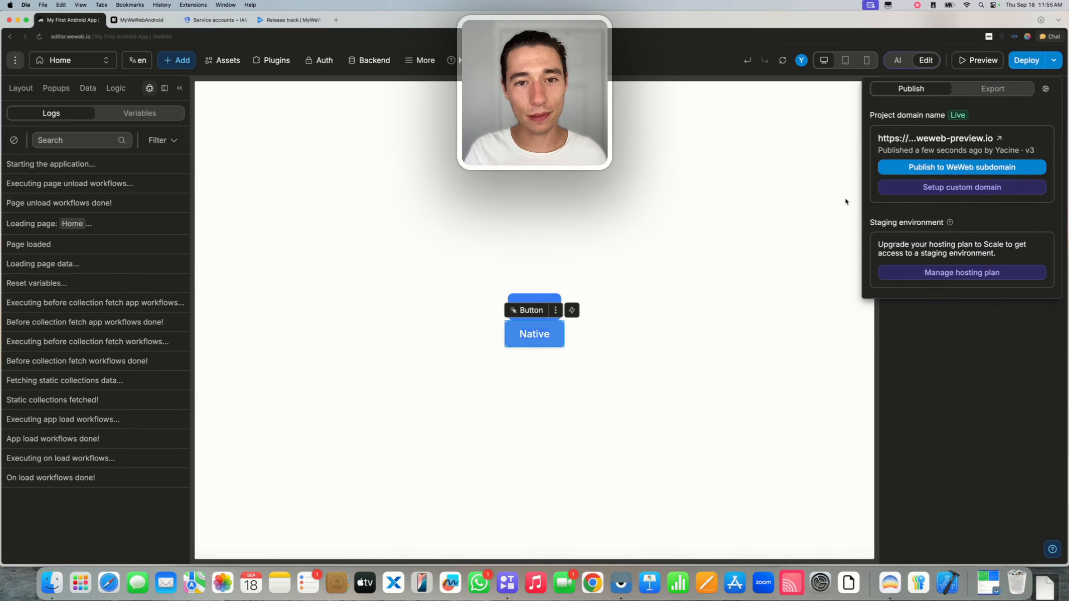
{"action": "left_click", "coordinate": [943, 355]}
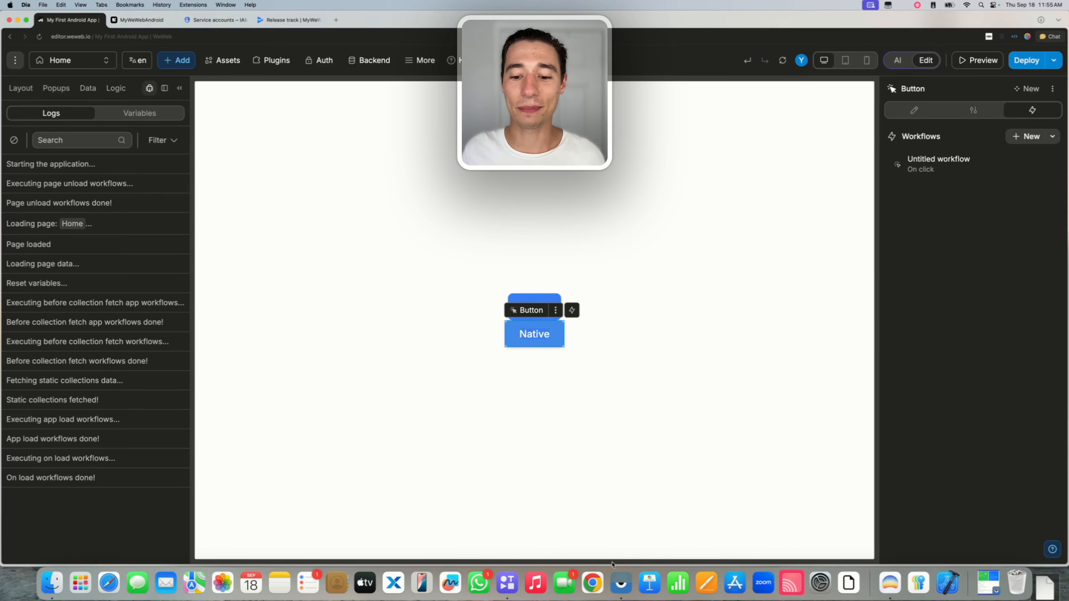
Dismiss the phone's license notice and notification shade in Vysor, then return to WeWeb.
{"action": "left_click", "coordinate": [621, 583]}
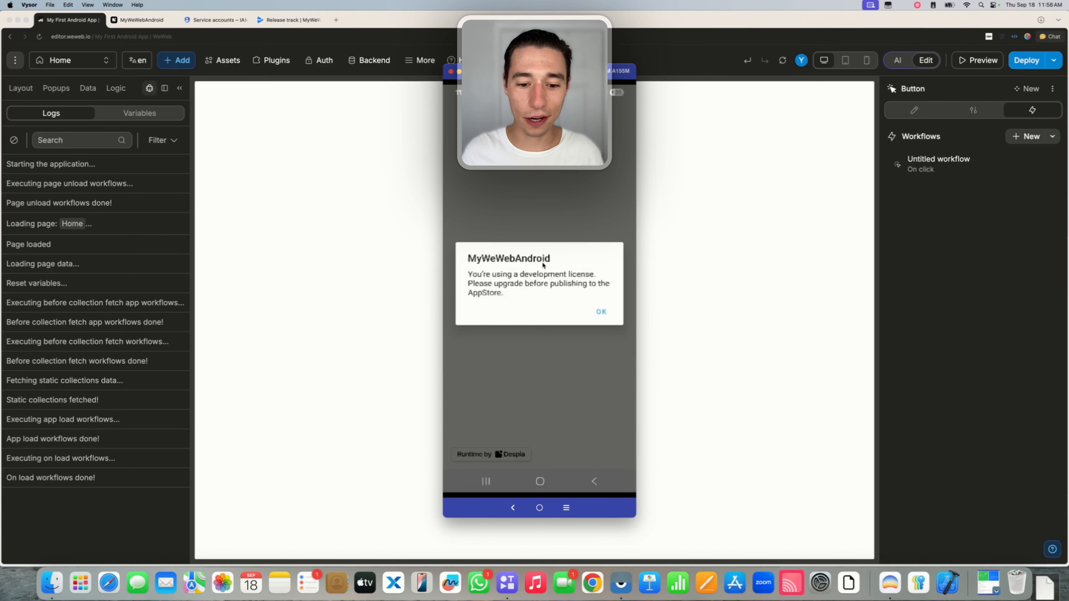
{"action": "left_click", "coordinate": [600, 311]}
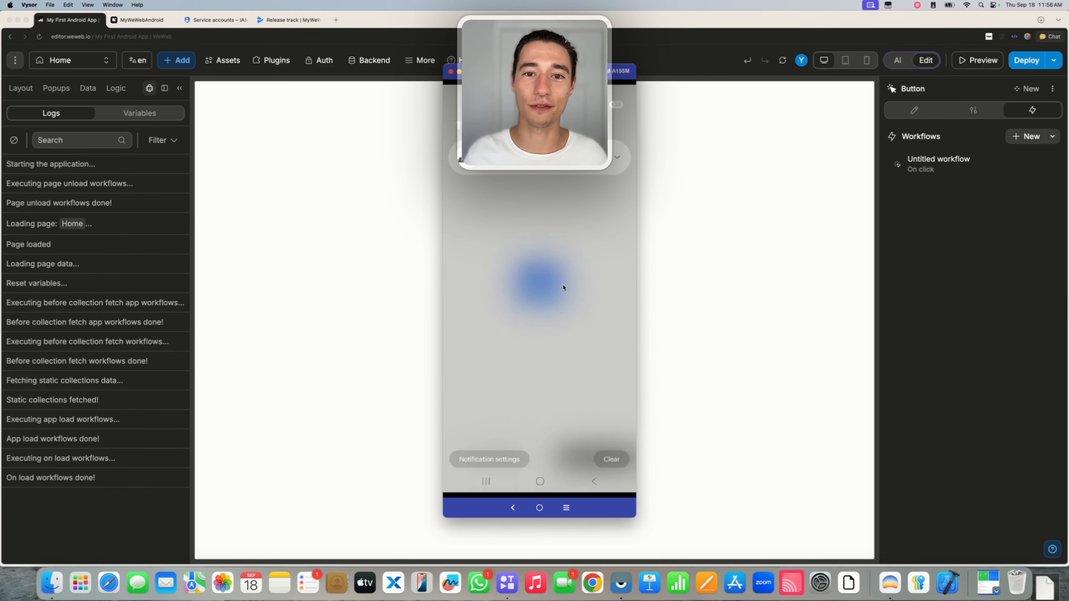
{"action": "left_click", "coordinate": [560, 287]}
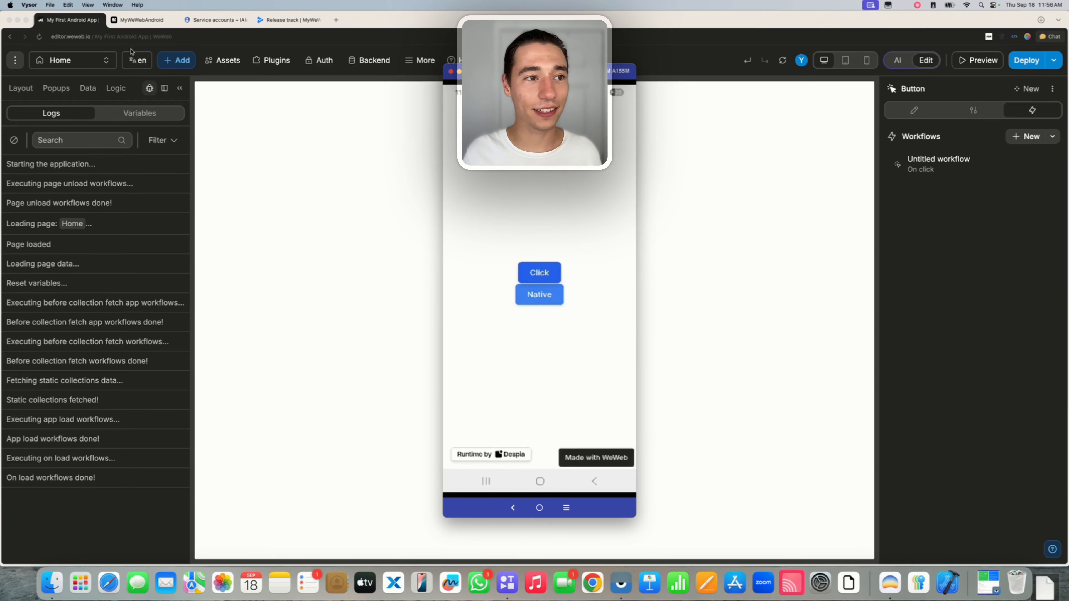
{"action": "left_click", "coordinate": [265, 207]}
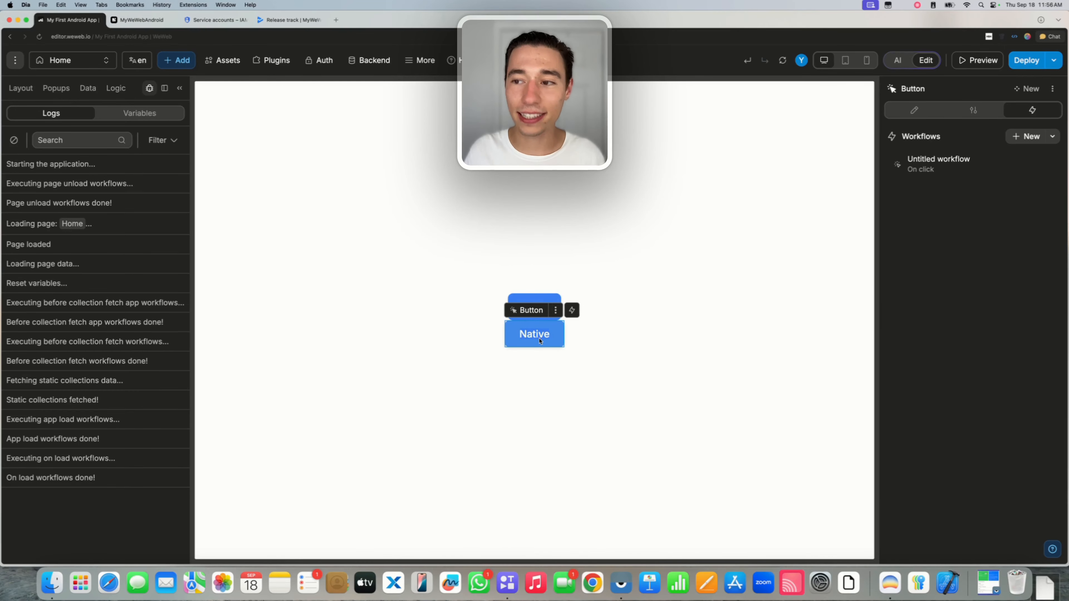
{"action": "left_click", "coordinate": [949, 161]}
{"action": "left_click", "coordinate": [519, 216]}
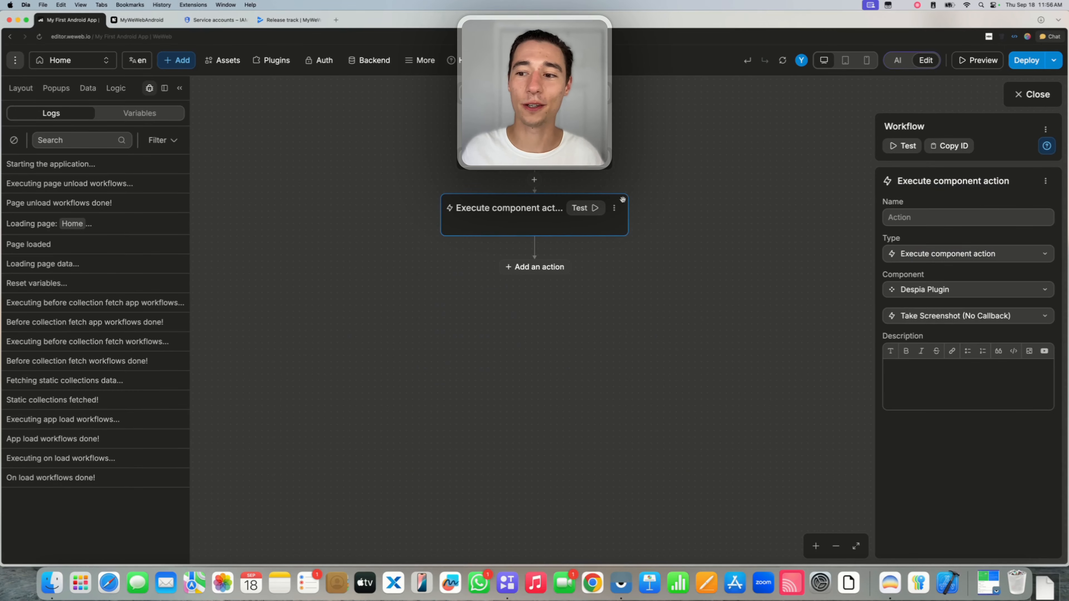
{"action": "left_click", "coordinate": [921, 318]}
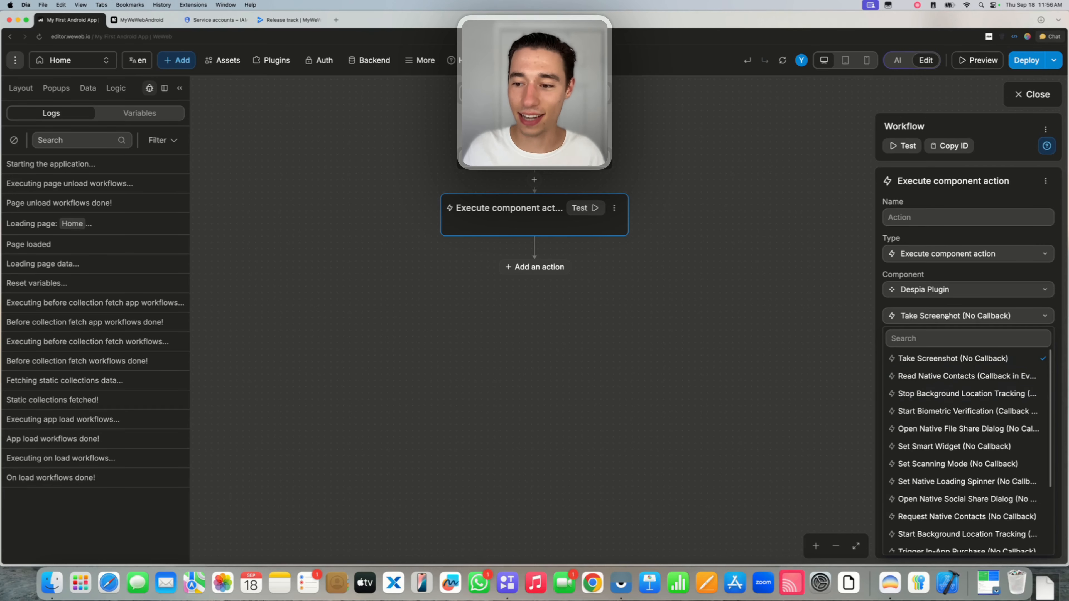
{"action": "scroll", "coordinate": [955, 442], "scroll_direction": "down", "scroll_amount": 3}
{"action": "scroll", "coordinate": [955, 440], "scroll_direction": "up", "scroll_amount": 3}
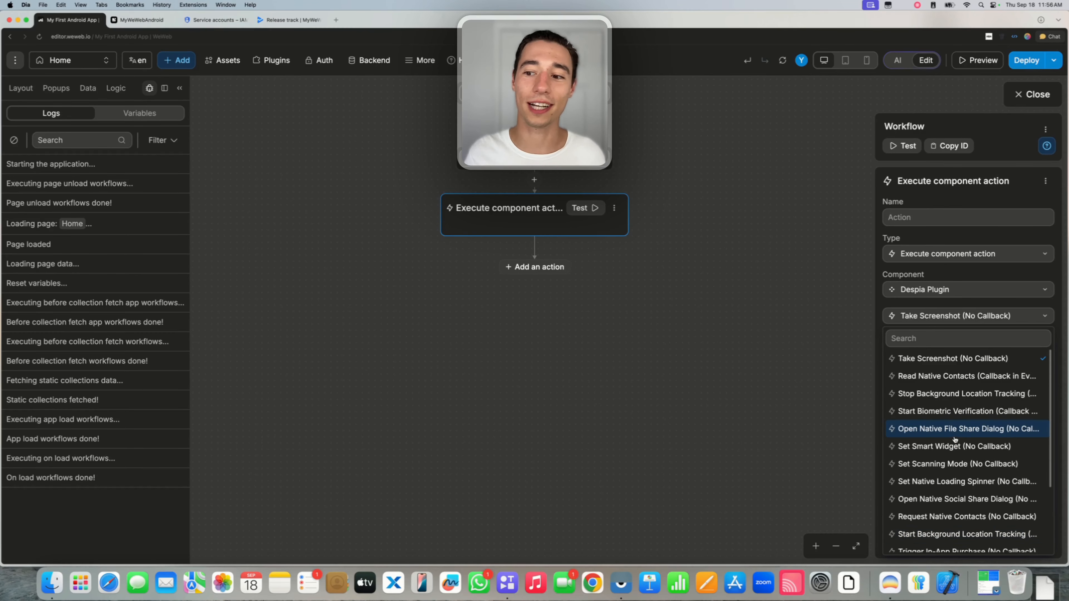
{"action": "left_click", "coordinate": [955, 304]}
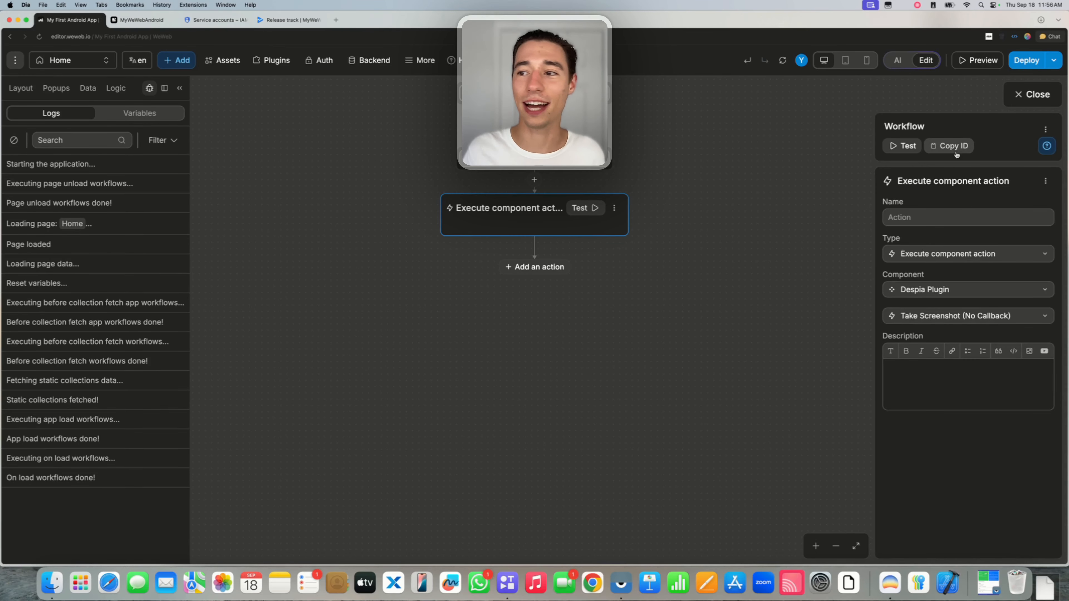
{"action": "left_click", "coordinate": [1023, 95]}
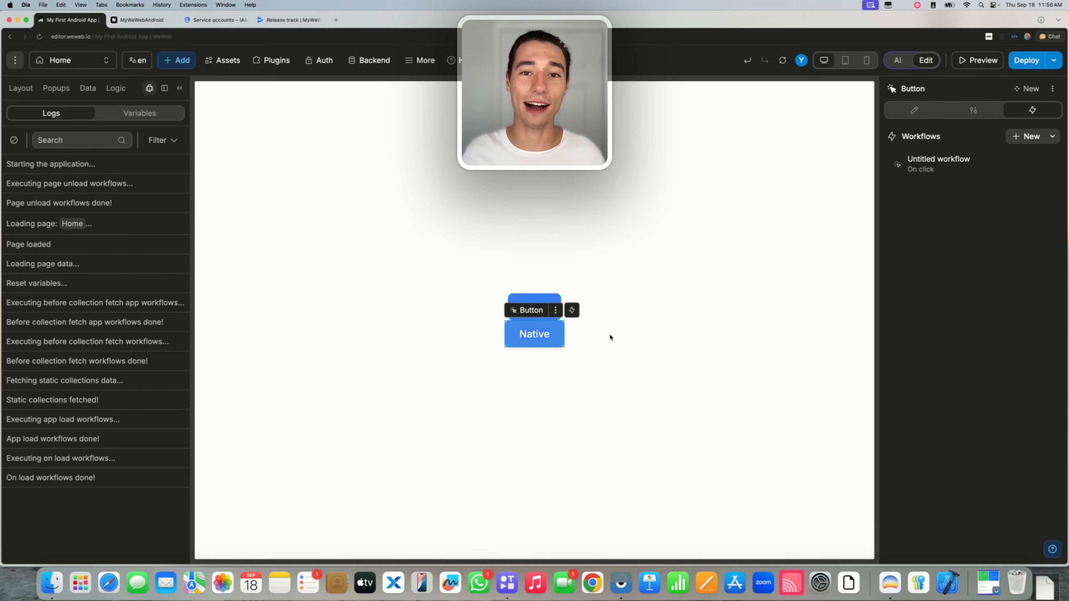
Open Play Console's Internal testing track and show the Promote release options for Manual Upload.
{"action": "left_click", "coordinate": [215, 21]}
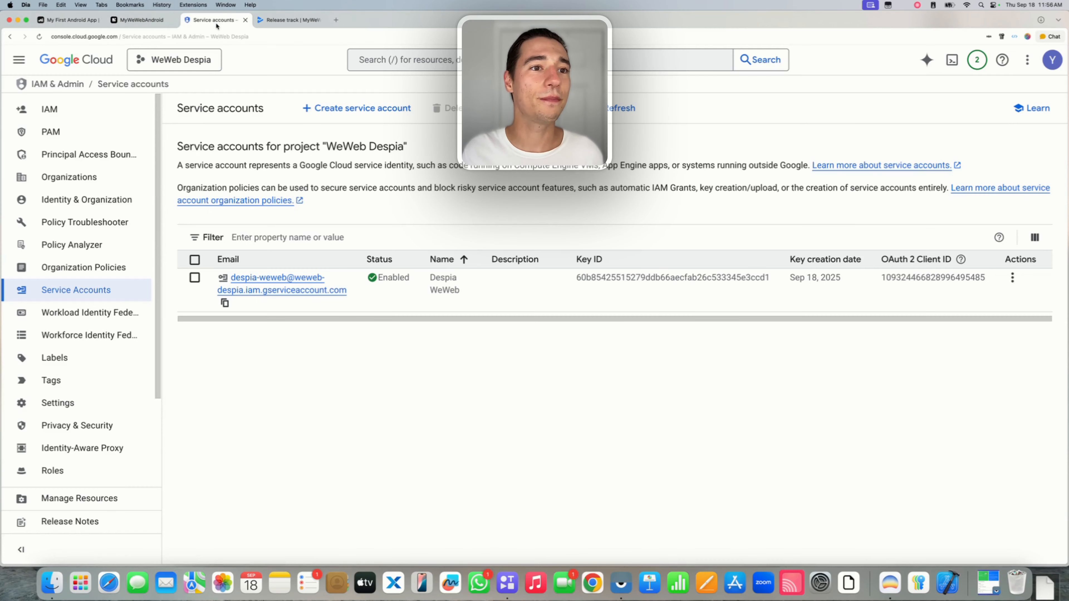
{"action": "left_click", "coordinate": [272, 21]}
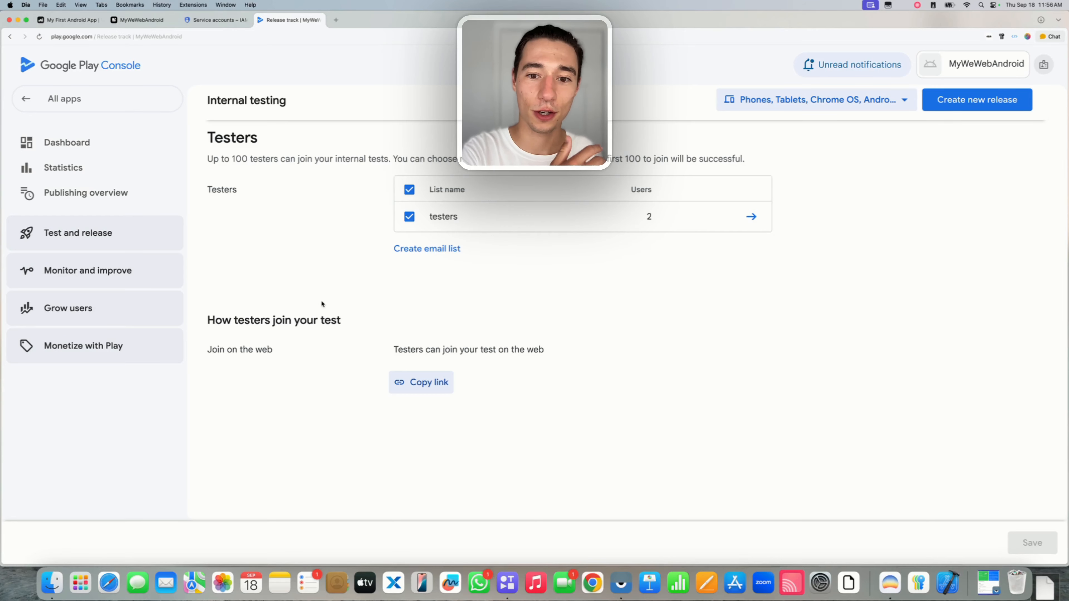
{"action": "left_click", "coordinate": [64, 234]}
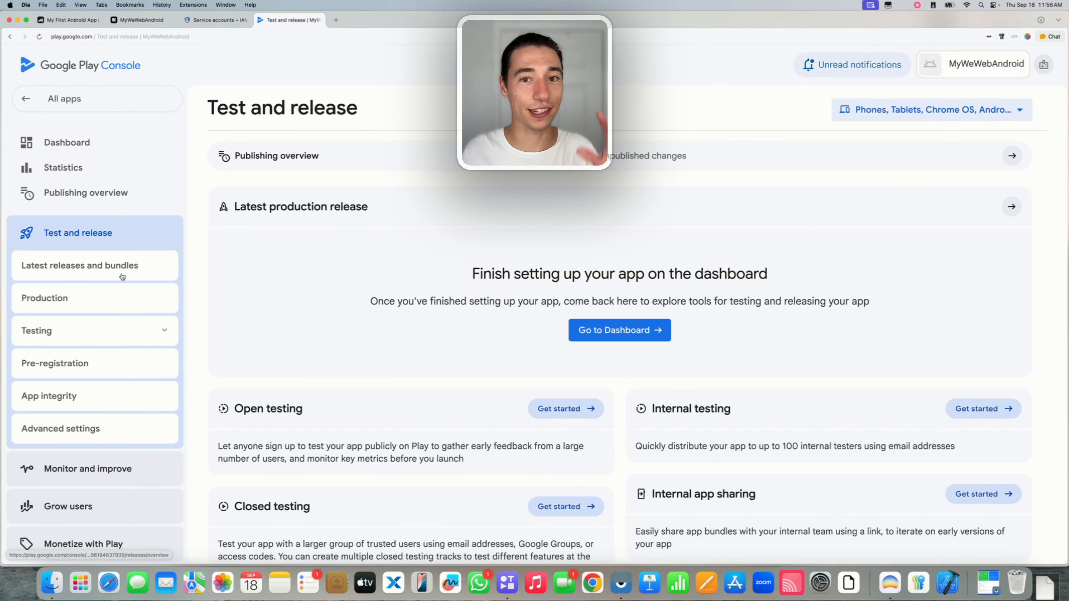
{"action": "left_click", "coordinate": [71, 331]}
{"action": "left_click", "coordinate": [69, 407]}
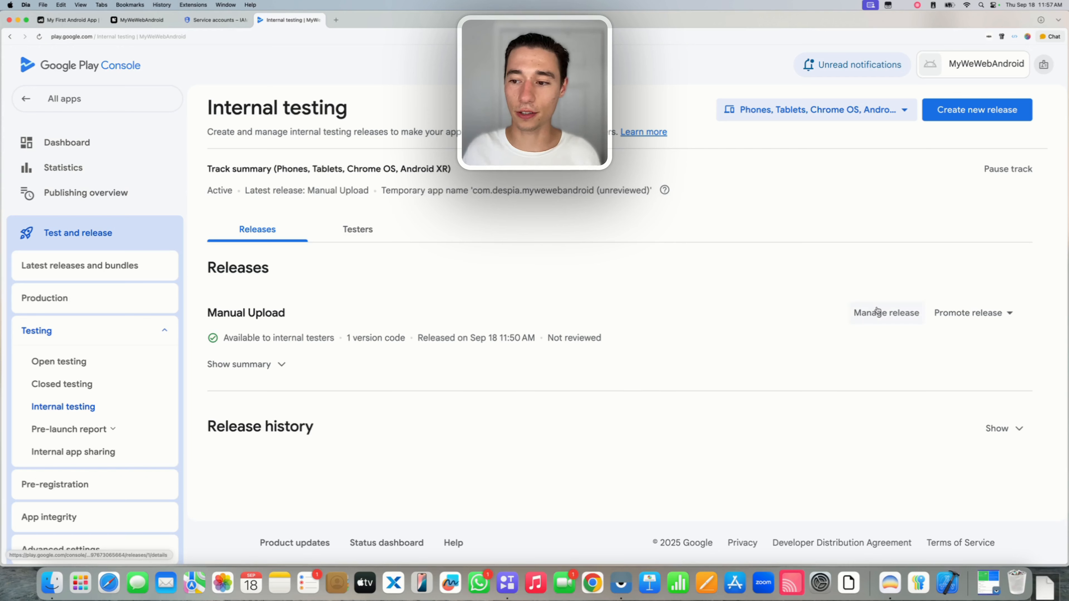
{"action": "left_click", "coordinate": [966, 313]}
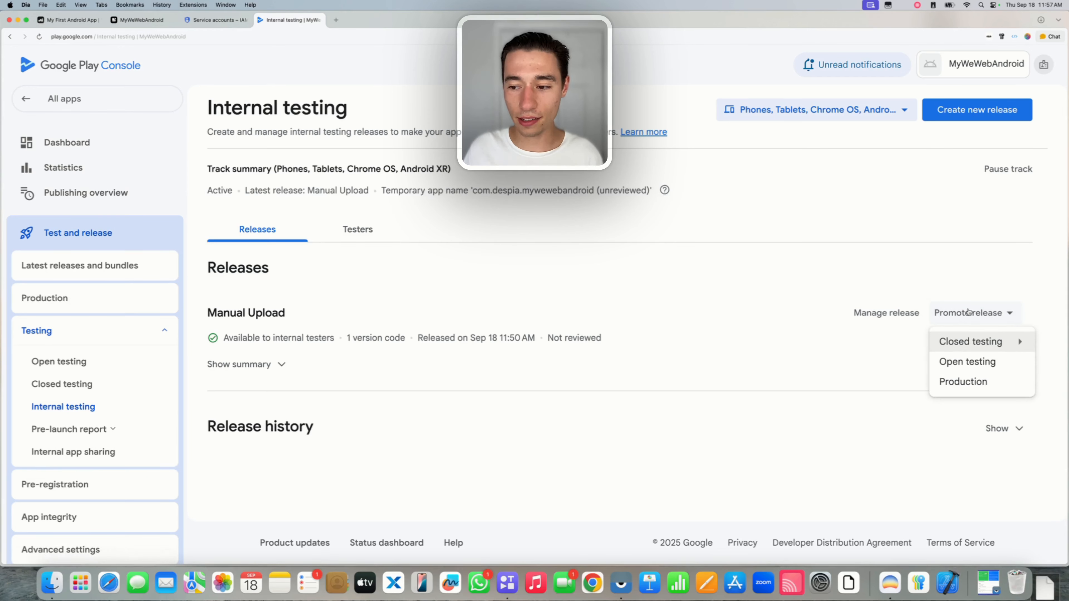
Promote the Manual Upload release to Production and continue to Preview and confirm.
{"action": "left_click", "coordinate": [959, 382]}
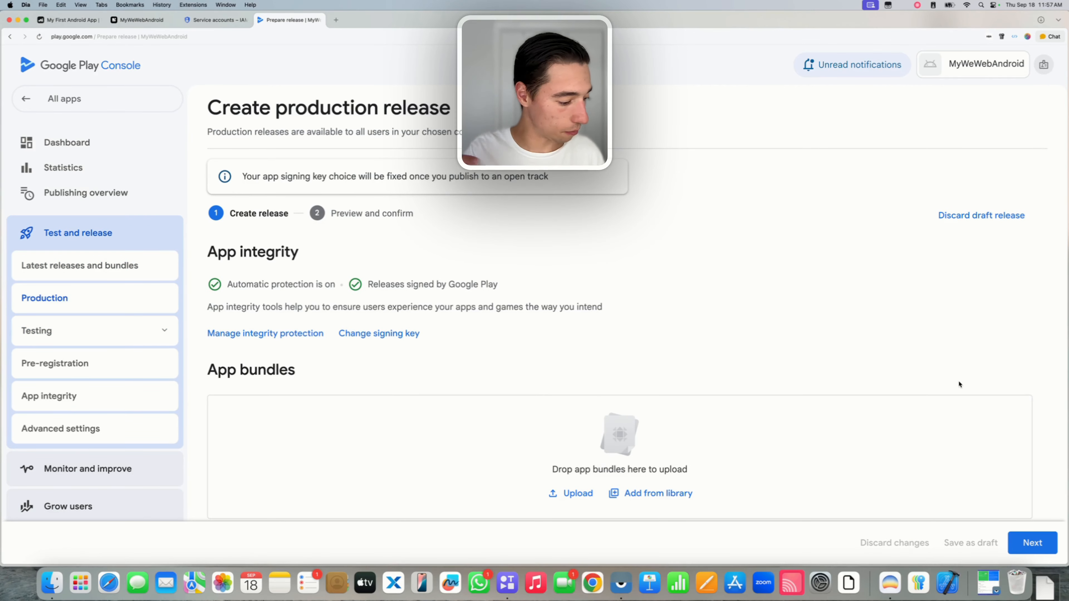
{"action": "scroll", "coordinate": [847, 243], "scroll_direction": "down", "scroll_amount": 5}
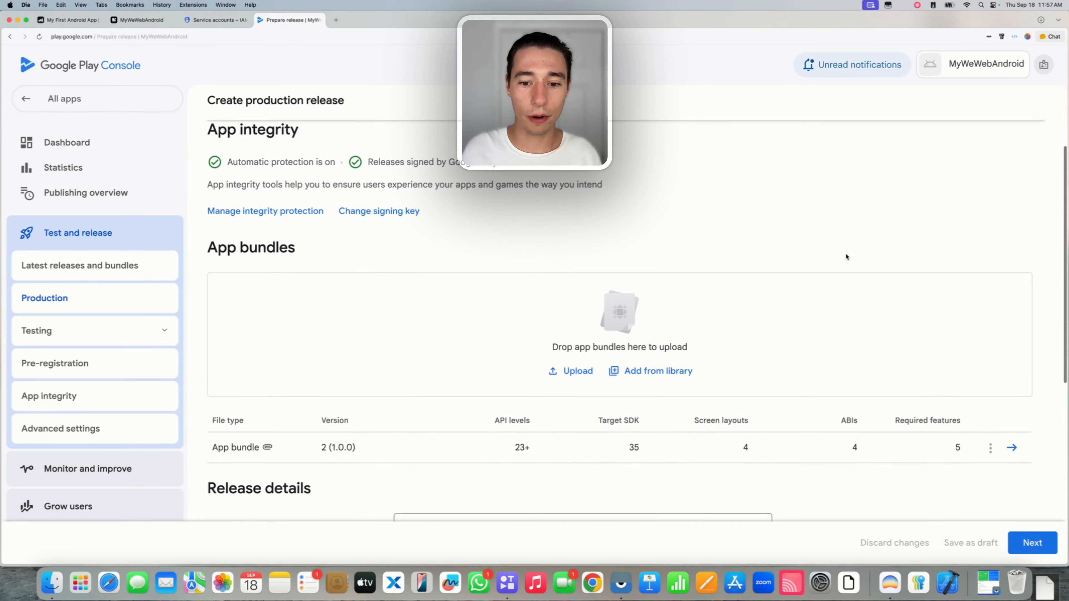
{"action": "scroll", "coordinate": [847, 257], "scroll_direction": "down", "scroll_amount": 5}
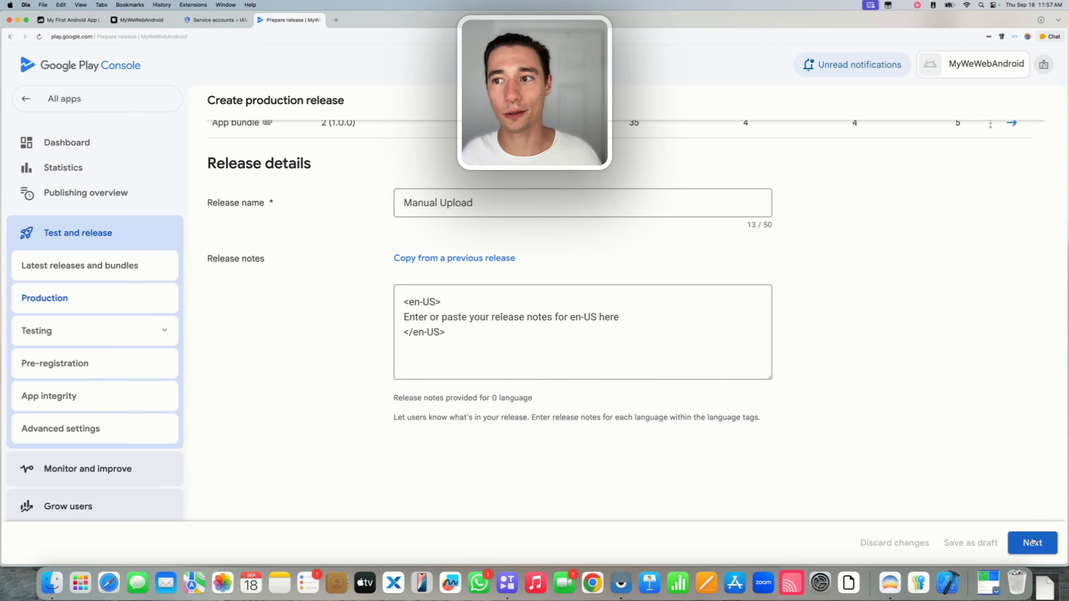
{"action": "left_click", "coordinate": [1032, 543]}
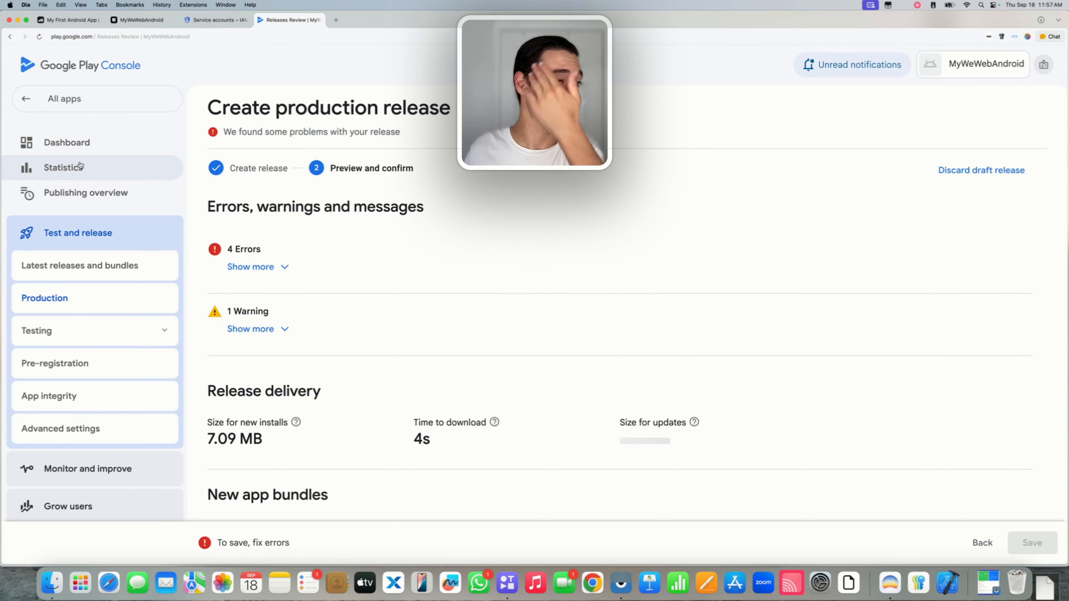
Review the Dashboard's Set up your app checklist, then return to the MyWeWebAndroid project.
{"action": "left_click", "coordinate": [78, 145]}
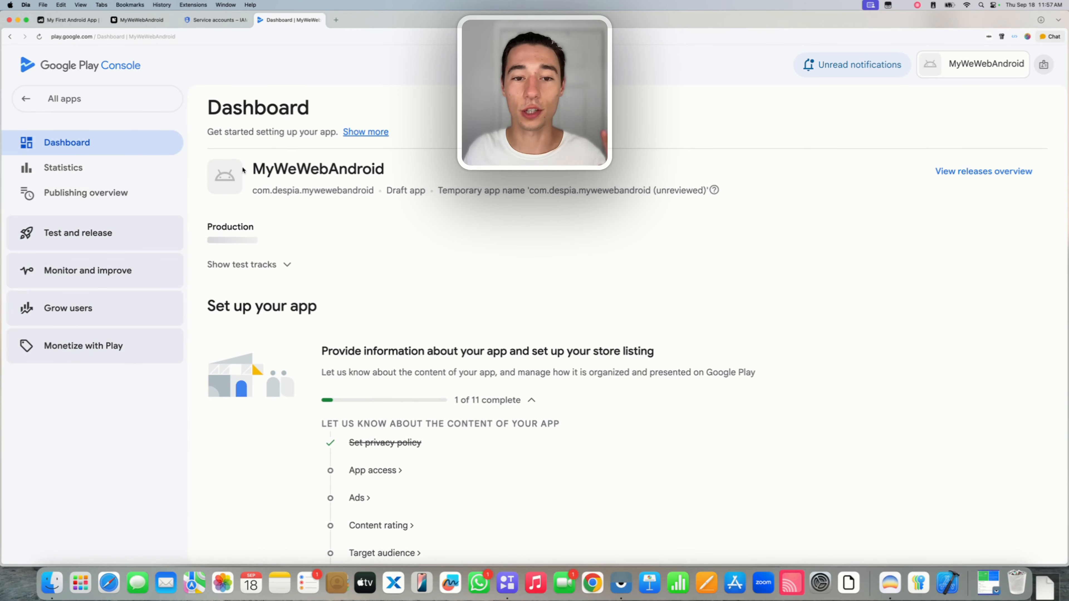
{"action": "scroll", "coordinate": [358, 286], "scroll_direction": "down", "scroll_amount": 3}
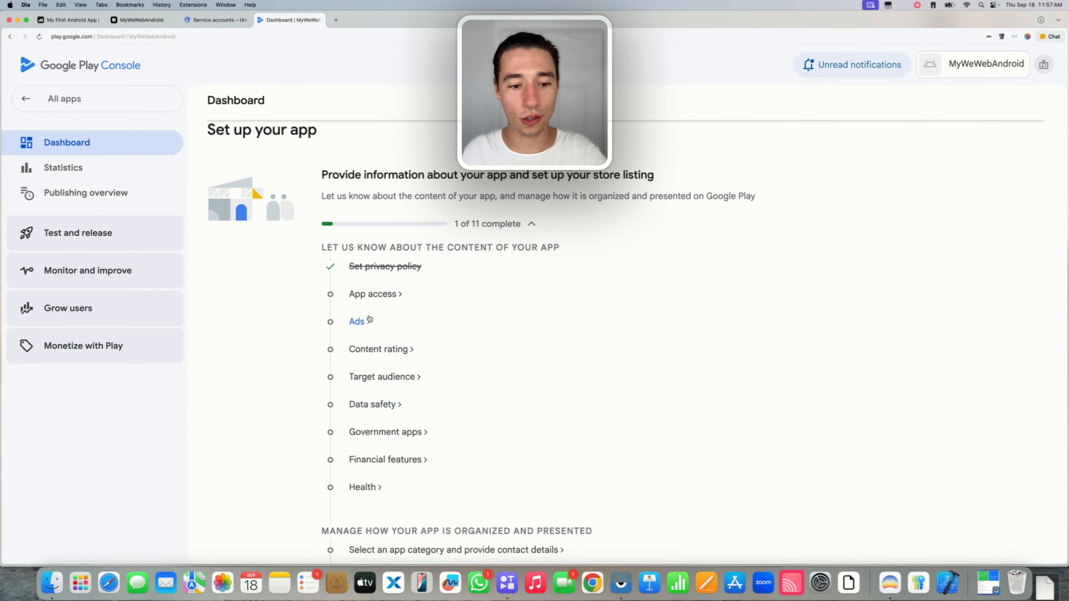
{"action": "scroll", "coordinate": [376, 347], "scroll_direction": "down", "scroll_amount": 5}
{"action": "scroll", "coordinate": [376, 346], "scroll_direction": "up", "scroll_amount": 3}
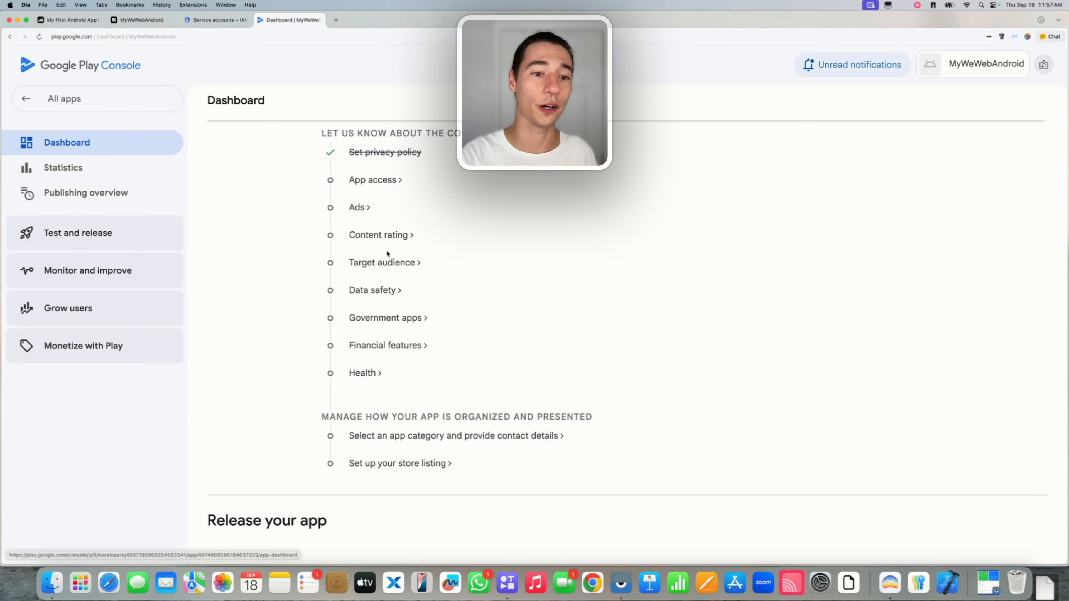
{"action": "left_click", "coordinate": [141, 20]}
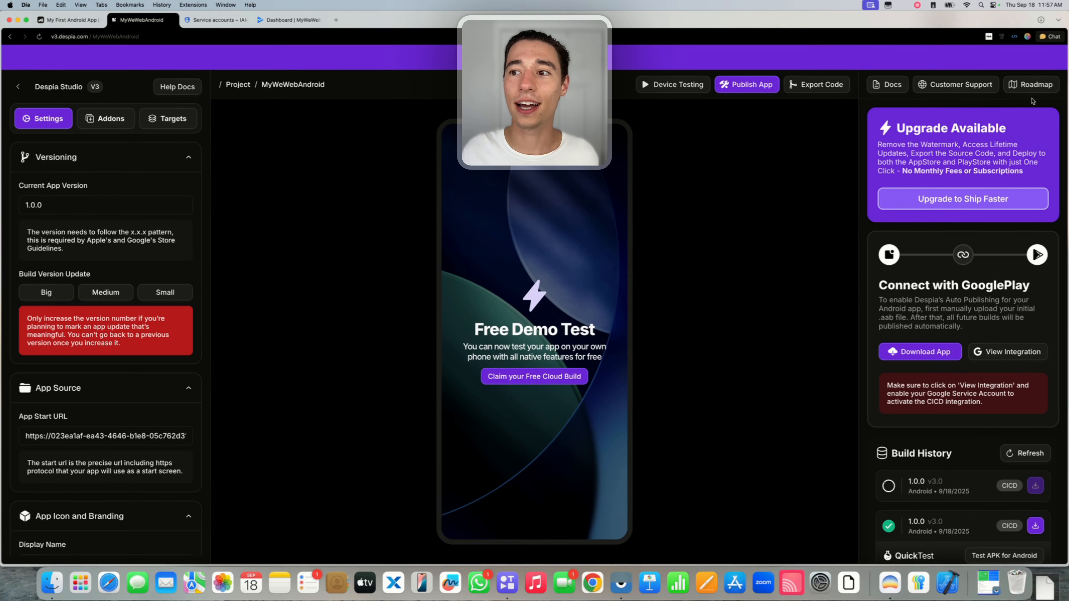
Open and close the Customer Support chat, then reload so both 1.0.0 builds show completed.
{"action": "left_click", "coordinate": [945, 91]}
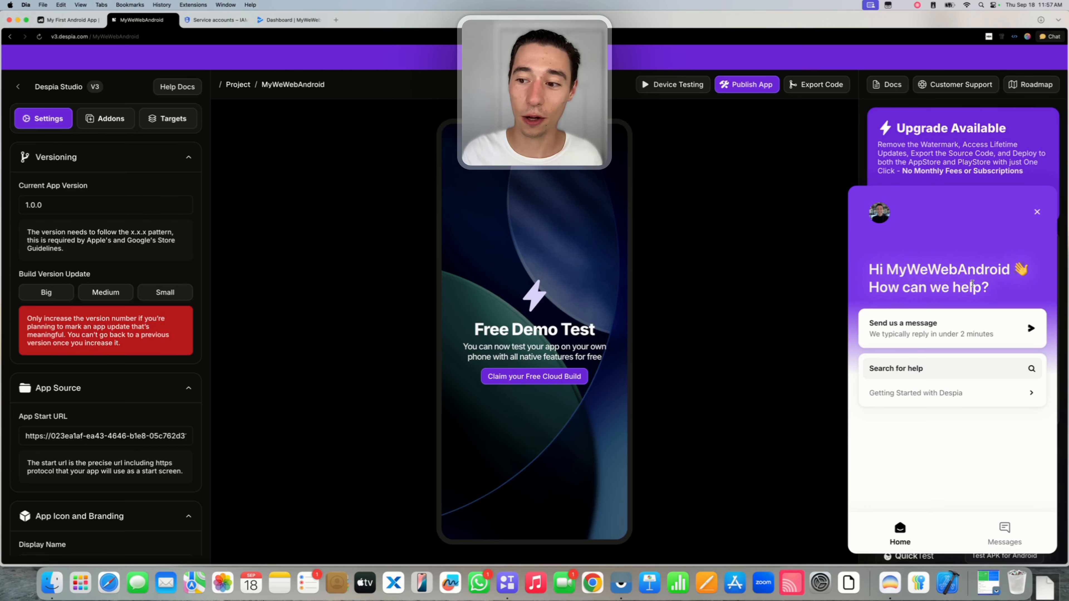
{"action": "left_click", "coordinate": [963, 338]}
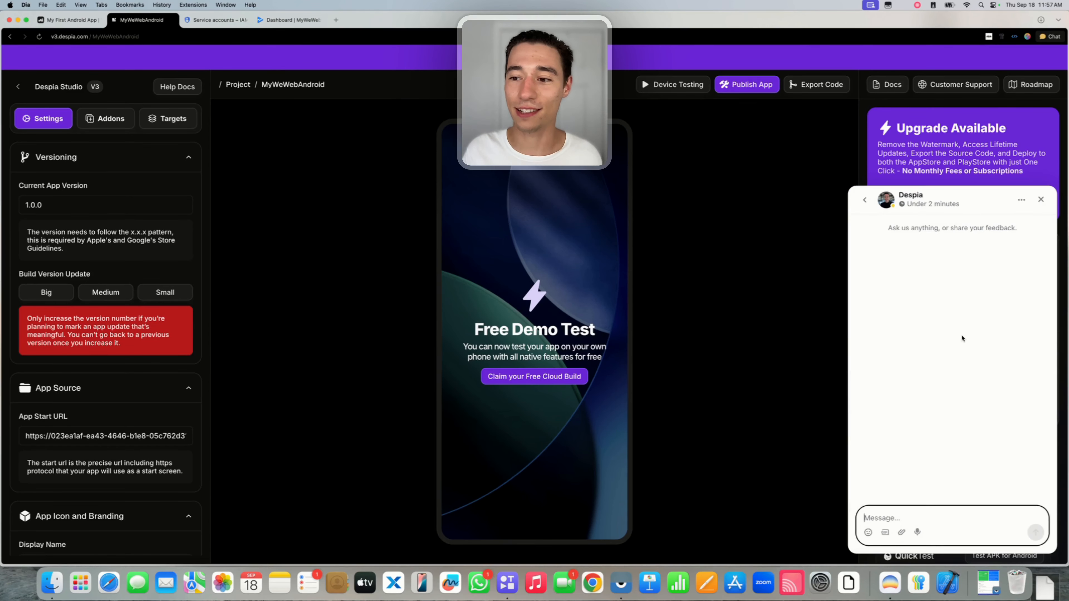
{"action": "left_click", "coordinate": [864, 200]}
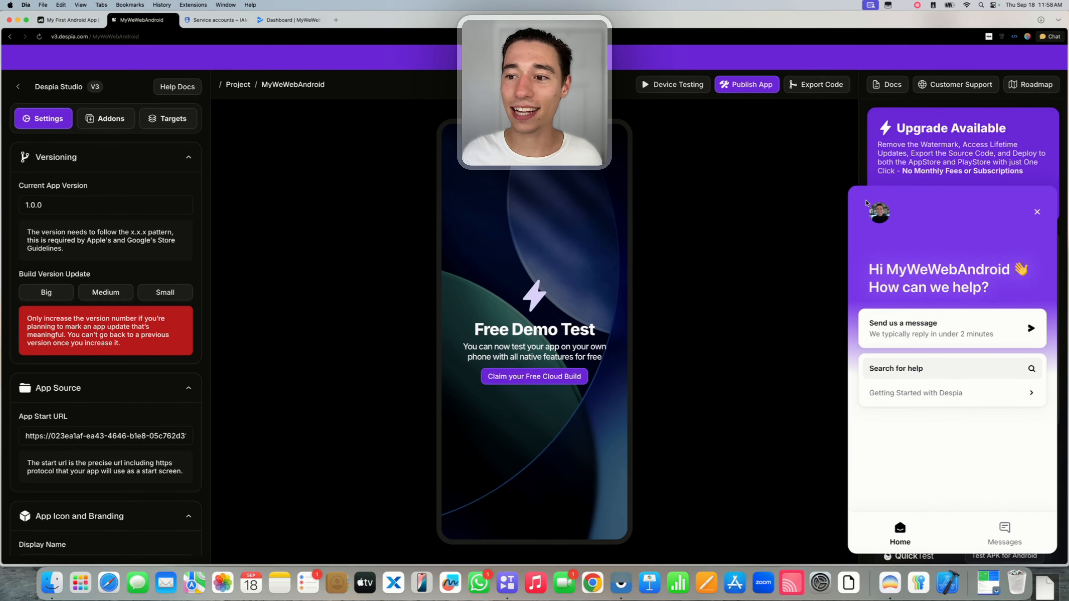
{"action": "left_click", "coordinate": [1036, 212]}
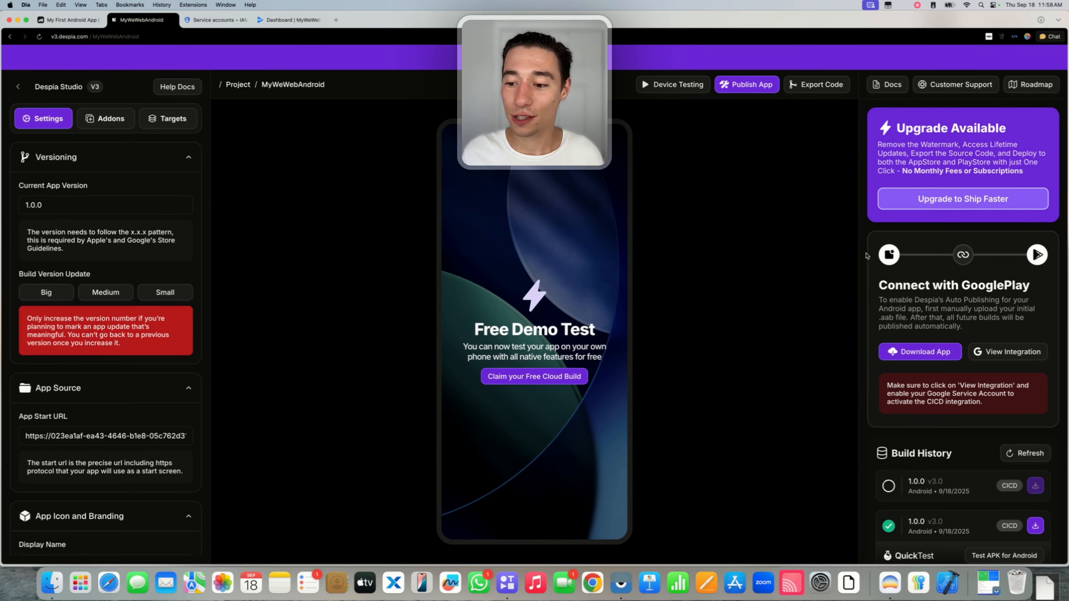
{"action": "left_click", "coordinate": [39, 37]}
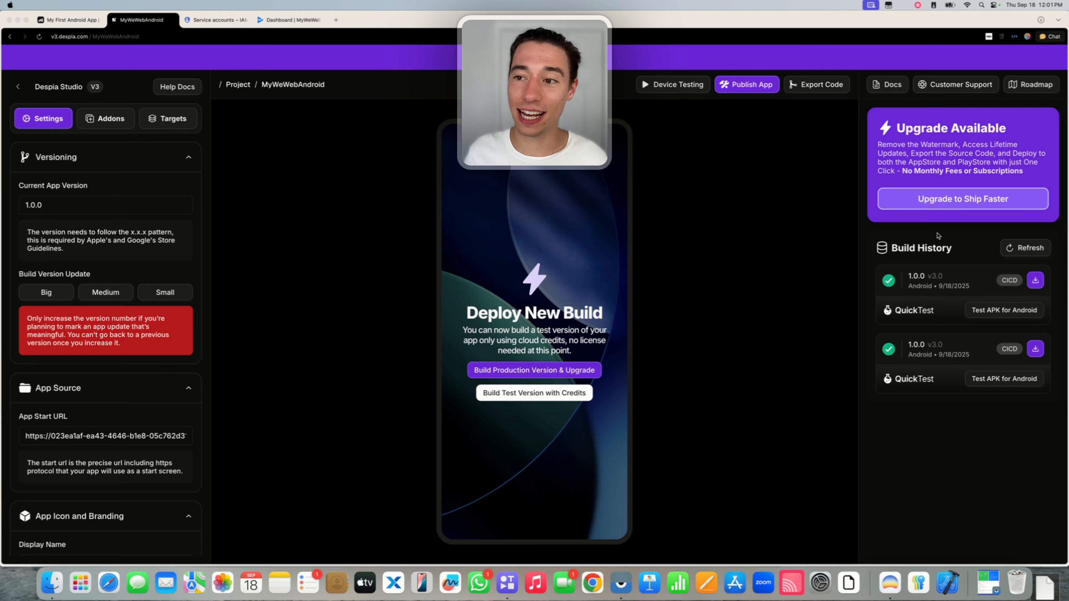
Review the Android tab of Despia's One-Click Deployment, then open MyWeWebAndroid's Play Console dashboard.
{"action": "left_click", "coordinate": [734, 91]}
{"action": "left_click", "coordinate": [749, 91]}
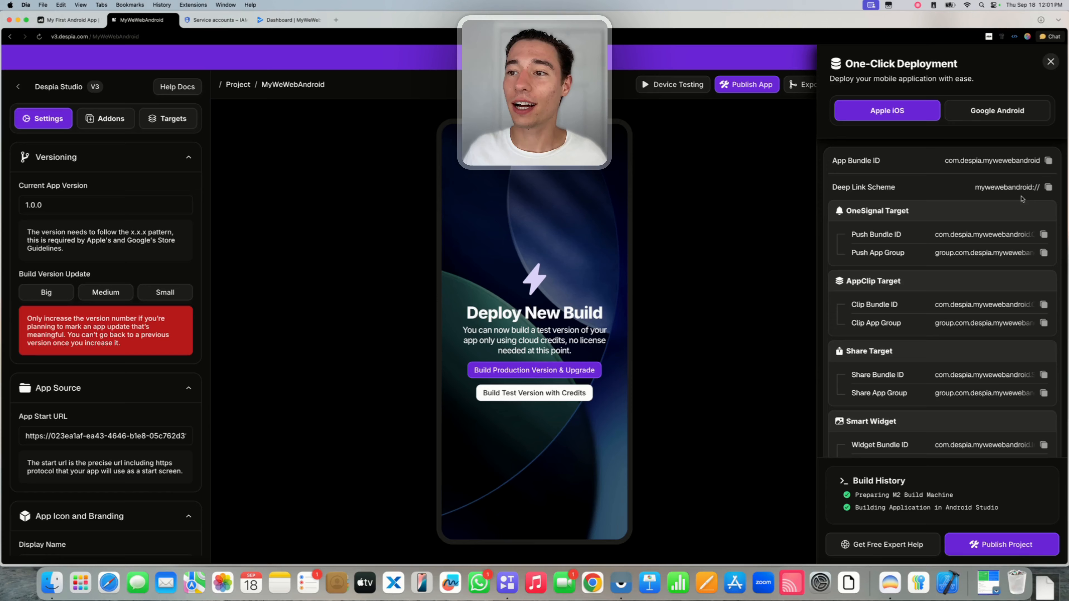
{"action": "left_click", "coordinate": [980, 117]}
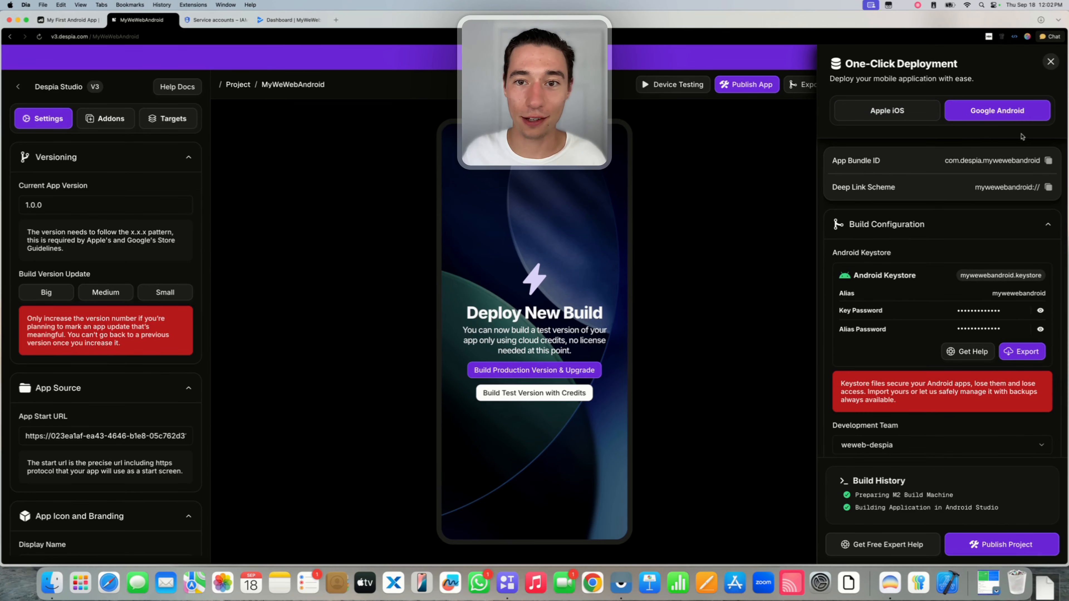
{"action": "left_click", "coordinate": [1047, 63]}
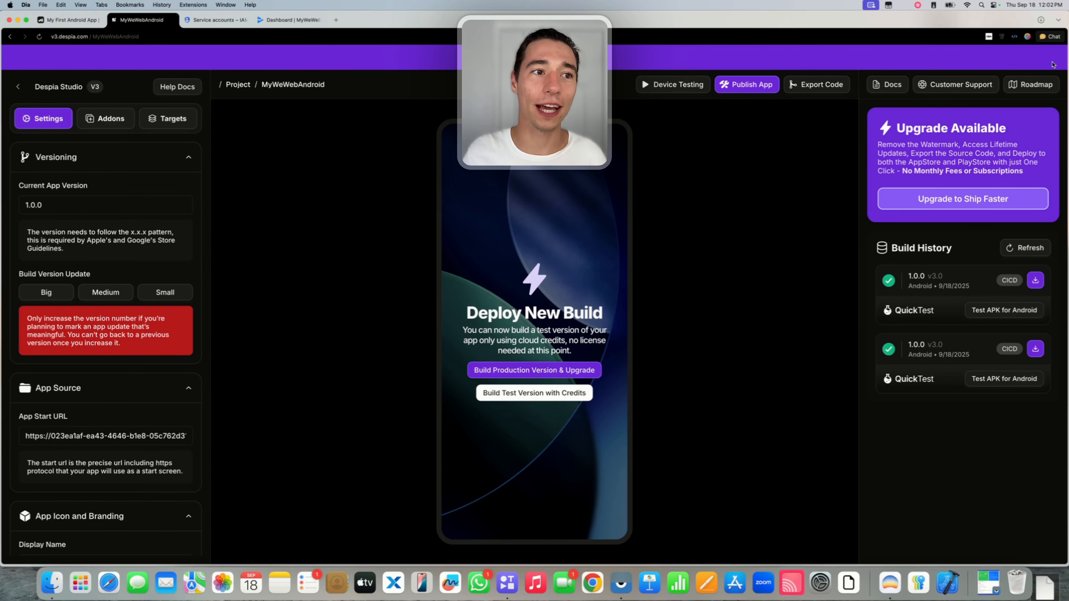
{"action": "left_click", "coordinate": [282, 20]}
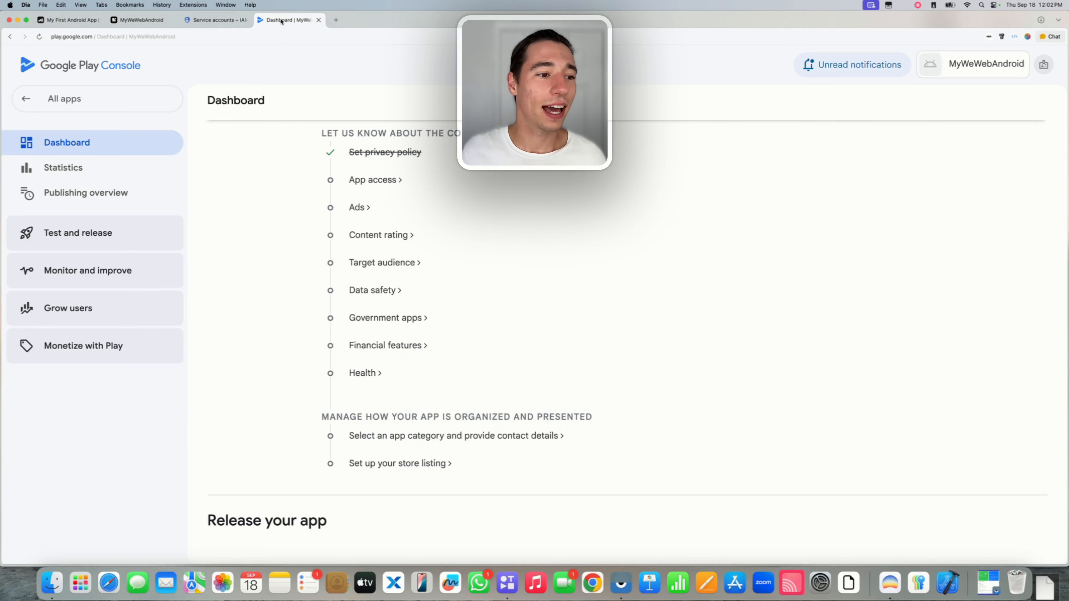
Go to the Internal testing track and edit the 1.0.0 draft release.
{"action": "left_click", "coordinate": [75, 239]}
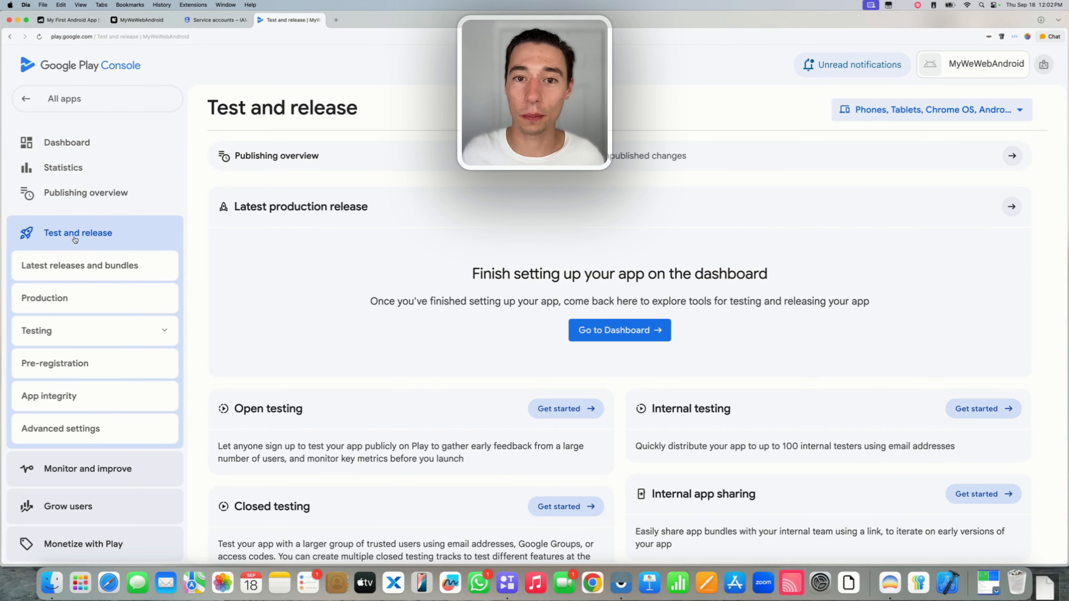
{"action": "left_click", "coordinate": [71, 333]}
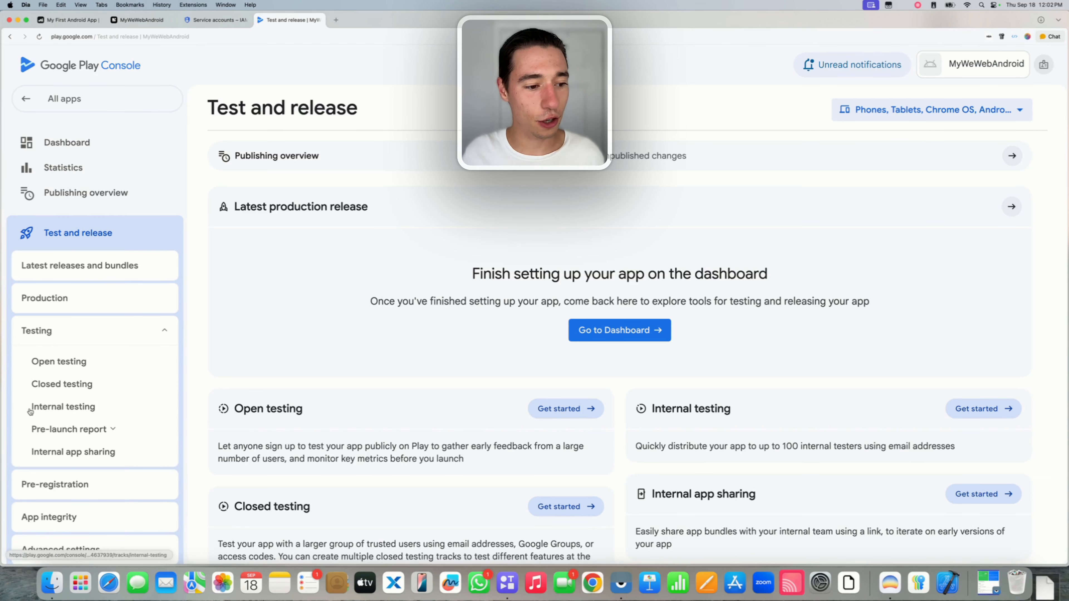
{"action": "left_click", "coordinate": [112, 411]}
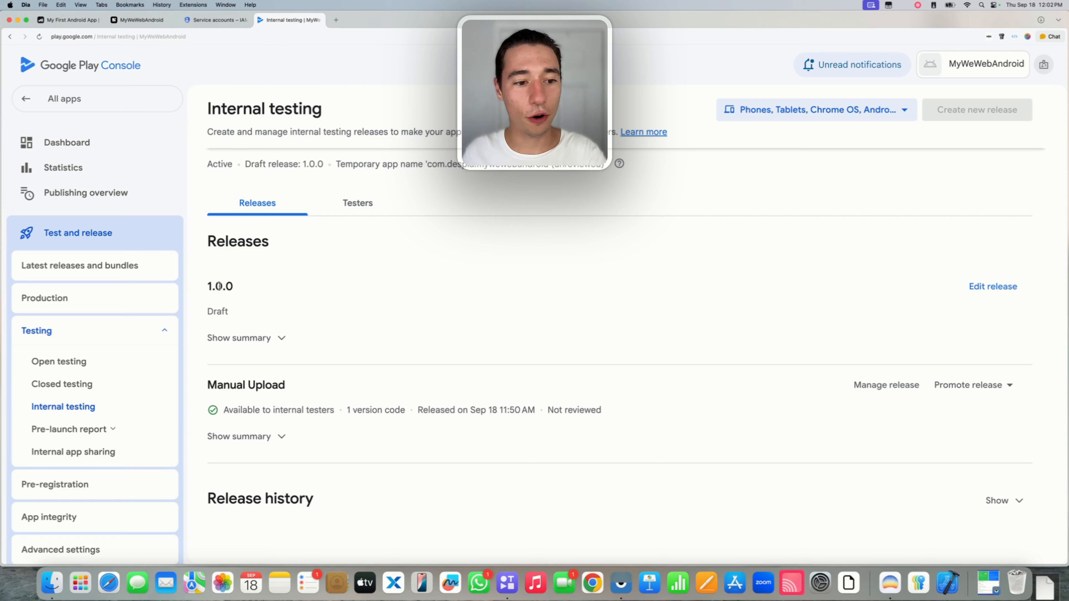
{"action": "left_click_drag", "start_coordinate": [208, 316], "coordinate": [240, 314]}
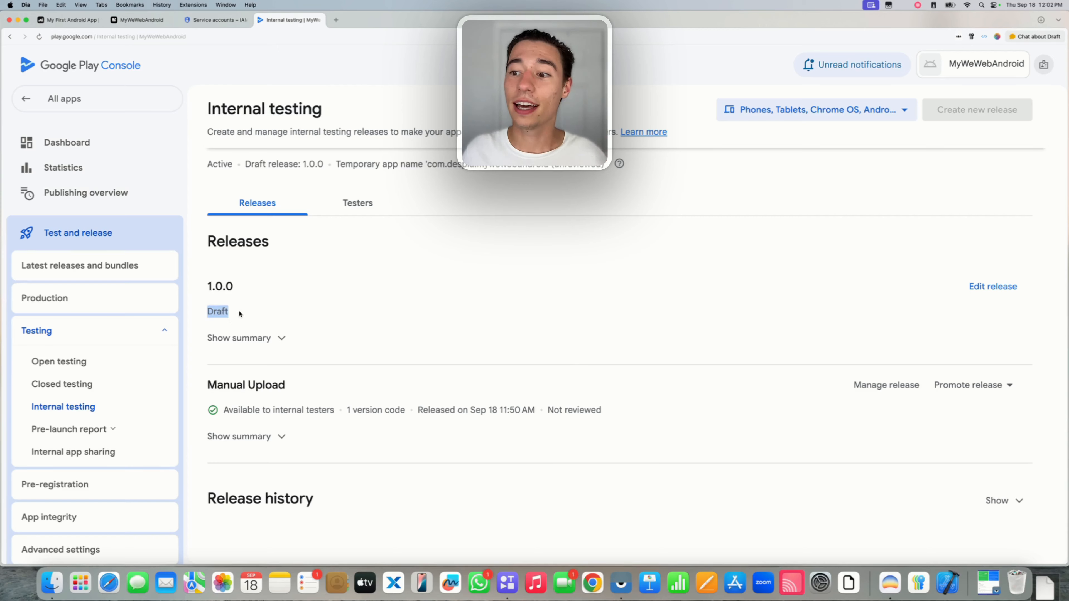
{"action": "left_click", "coordinate": [240, 314]}
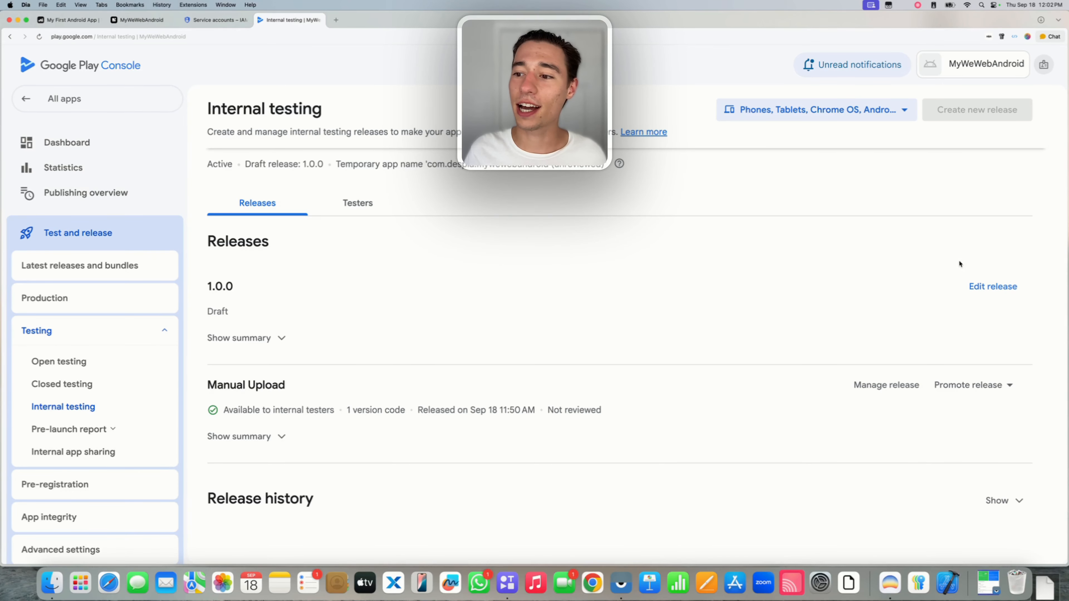
{"action": "left_click", "coordinate": [978, 285]}
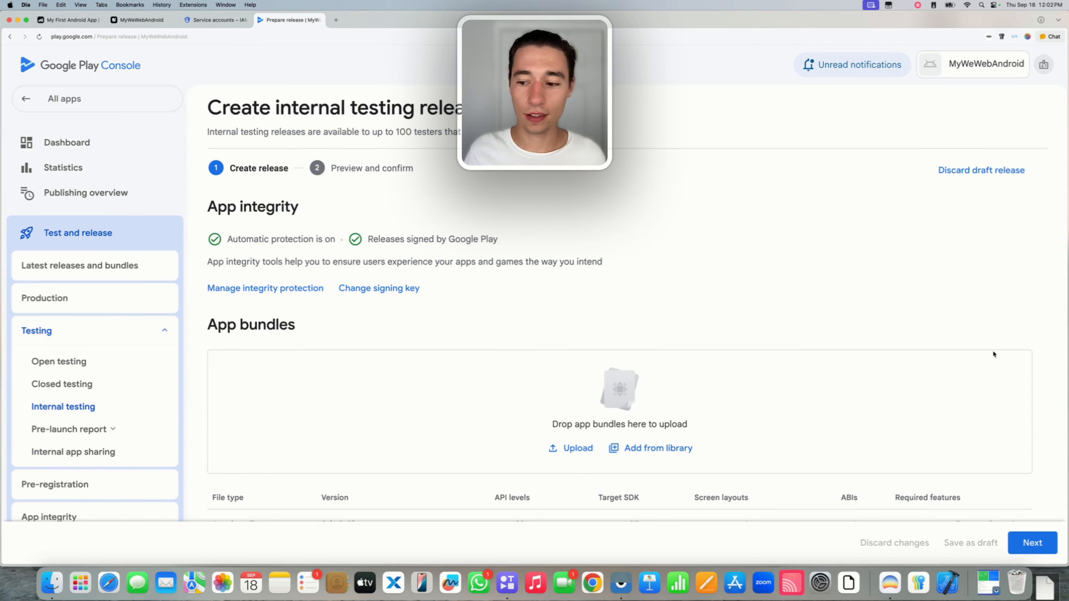
Save and publish release 1.0.0 to internal testers, confirming the publish dialog.
{"action": "scroll", "coordinate": [992, 350], "scroll_direction": "down", "scroll_amount": 2}
{"action": "left_click", "coordinate": [1031, 542]}
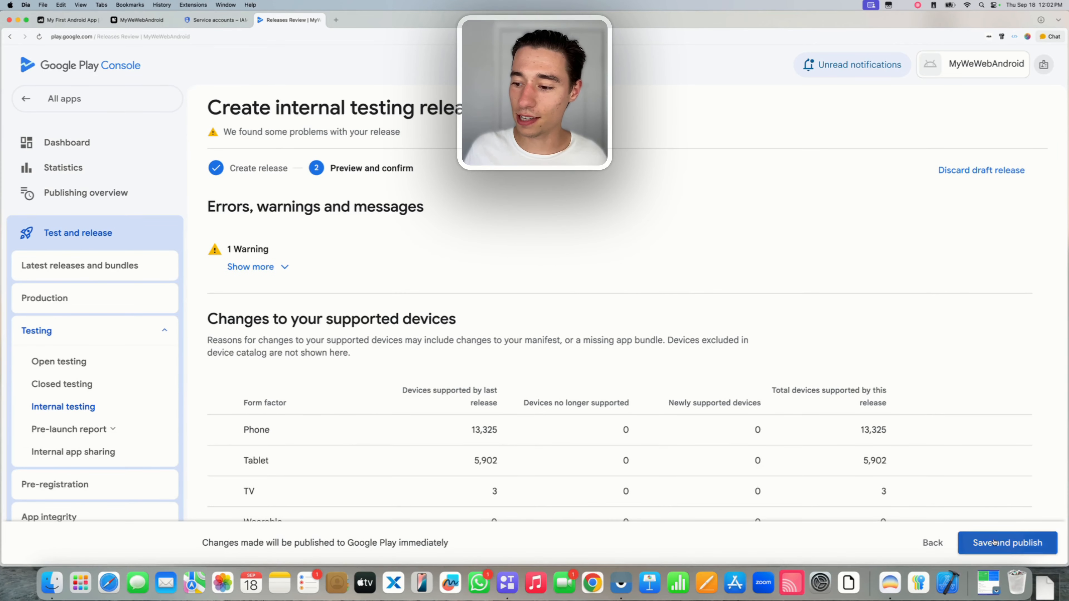
{"action": "left_click", "coordinate": [1007, 542]}
{"action": "left_click", "coordinate": [594, 343]}
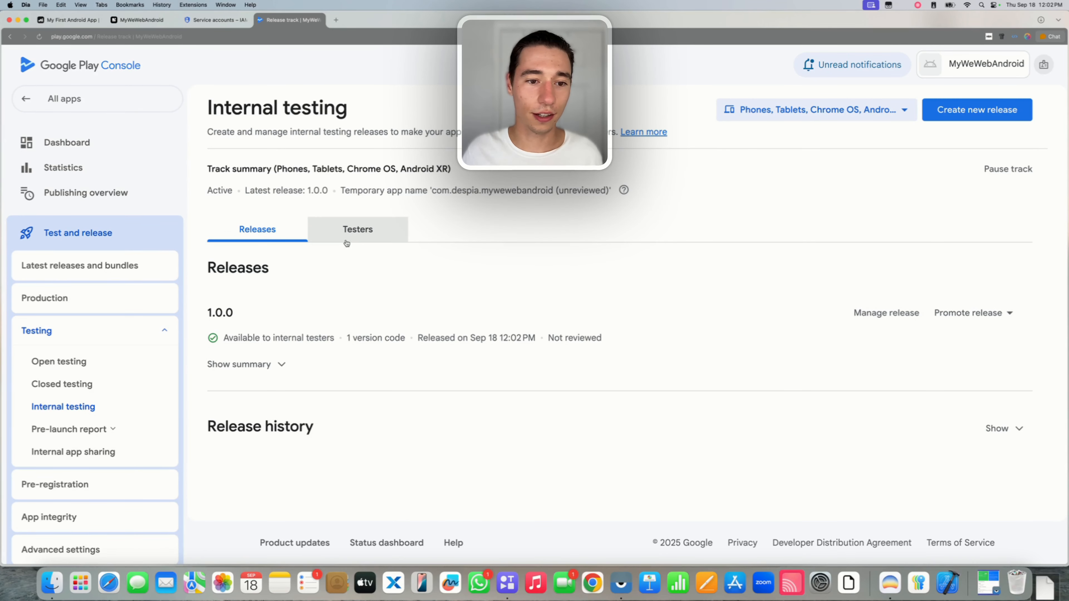
Copy the internal test's join-on-web link from the Testers settings.
{"action": "left_click", "coordinate": [350, 232]}
{"action": "scroll", "coordinate": [451, 342], "scroll_direction": "down", "scroll_amount": 3}
{"action": "left_click", "coordinate": [411, 390]}
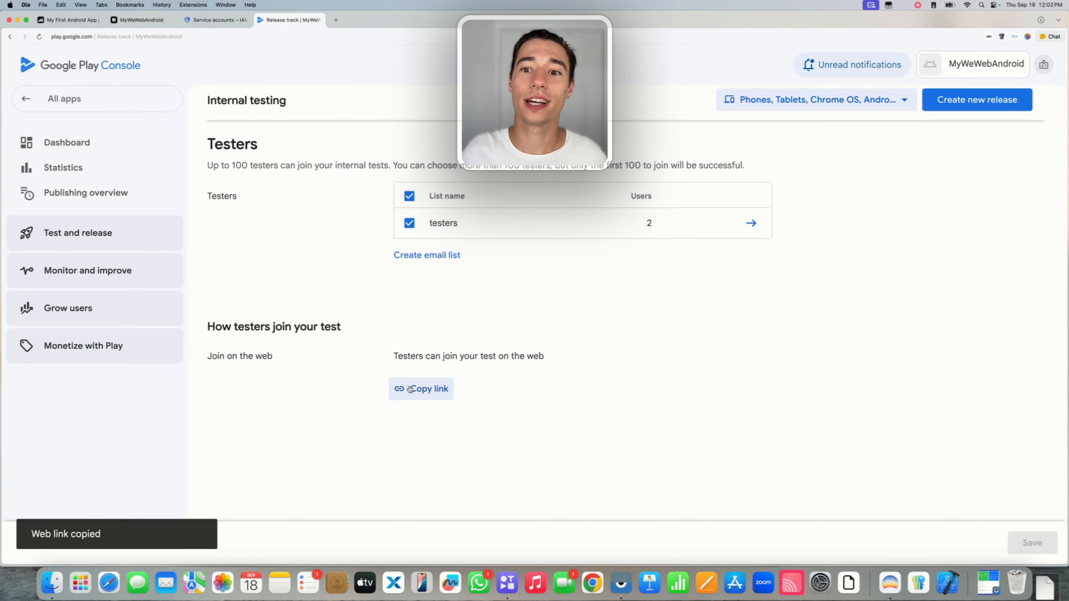
Check where release 1.0.0 can be promoted, then go to Monitor and improve.
{"action": "scroll", "coordinate": [328, 275], "scroll_direction": "up", "scroll_amount": 3}
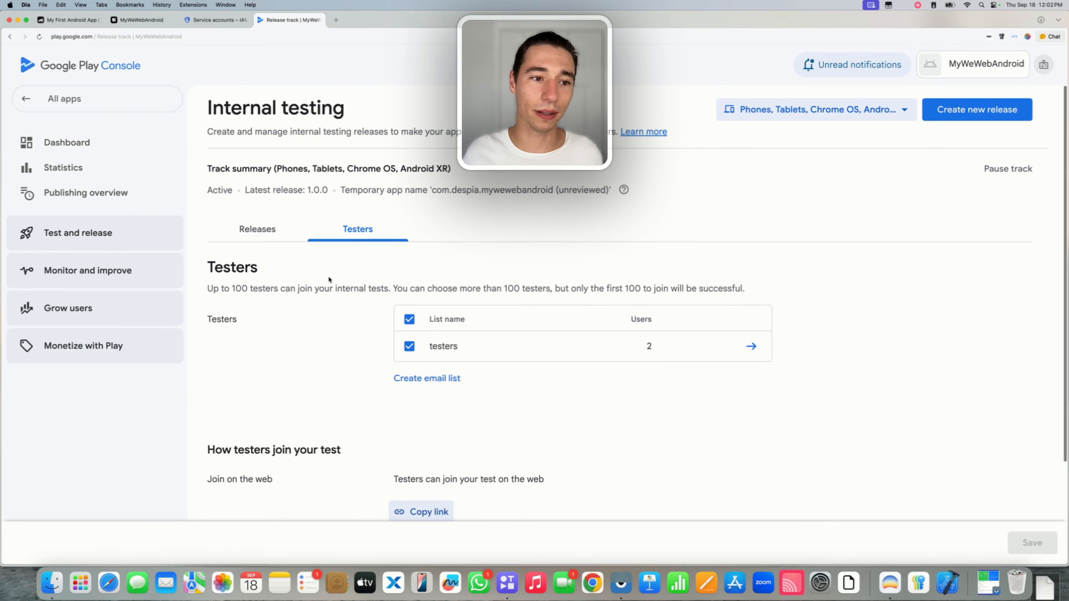
{"action": "left_click", "coordinate": [268, 230]}
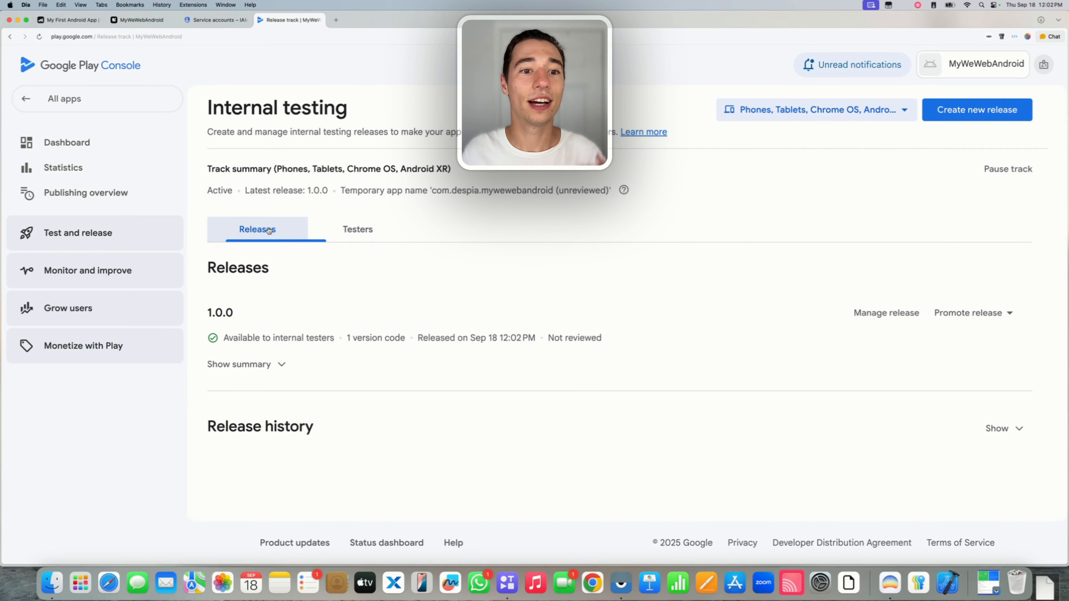
{"action": "left_click", "coordinate": [965, 305]}
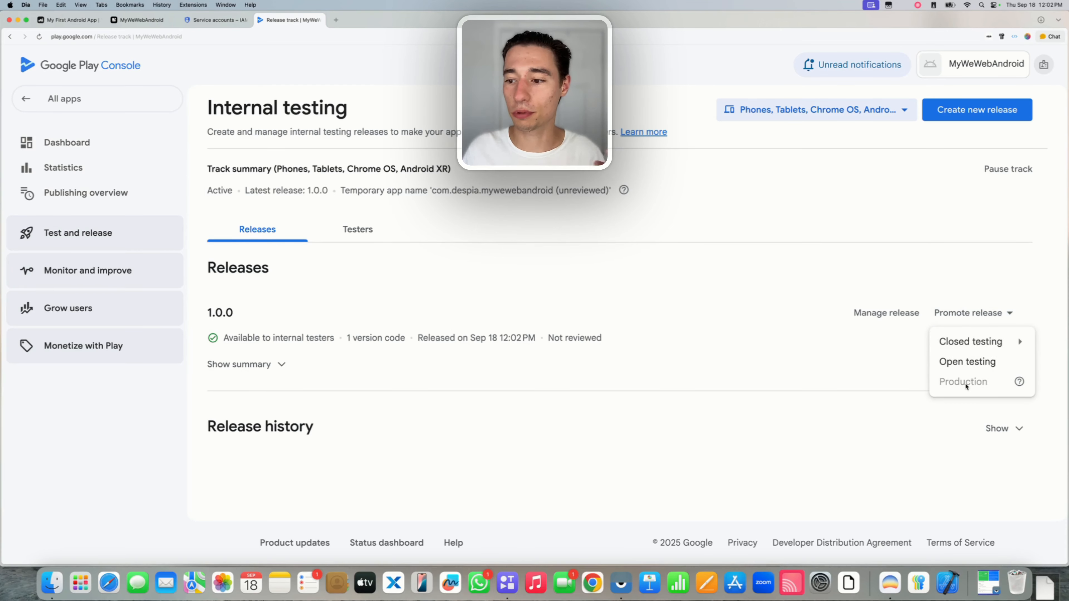
{"action": "mouse_move", "coordinate": [1018, 381]}
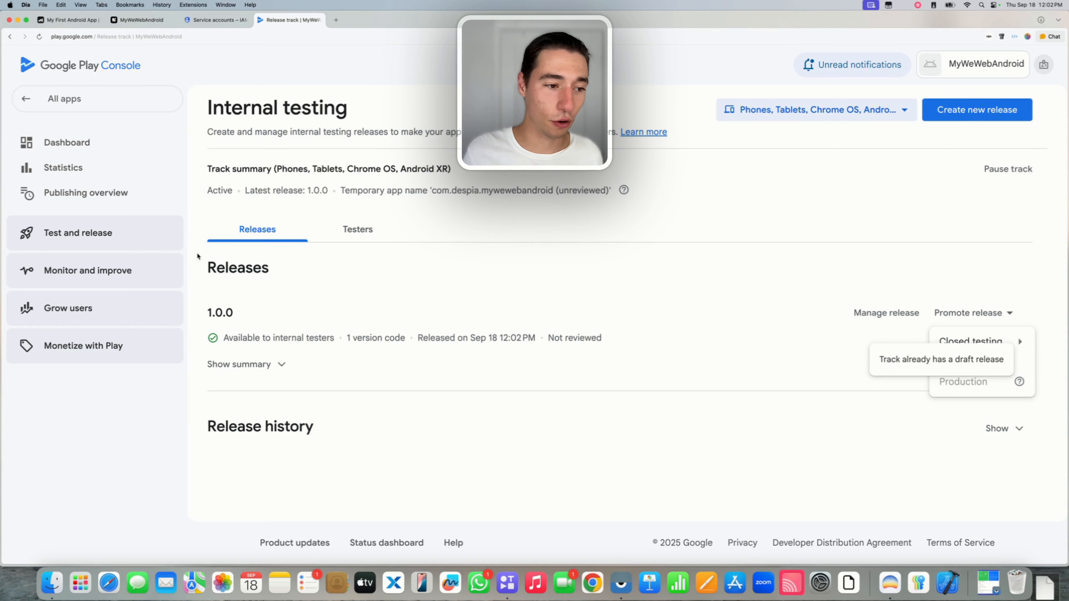
{"action": "left_click", "coordinate": [117, 267]}
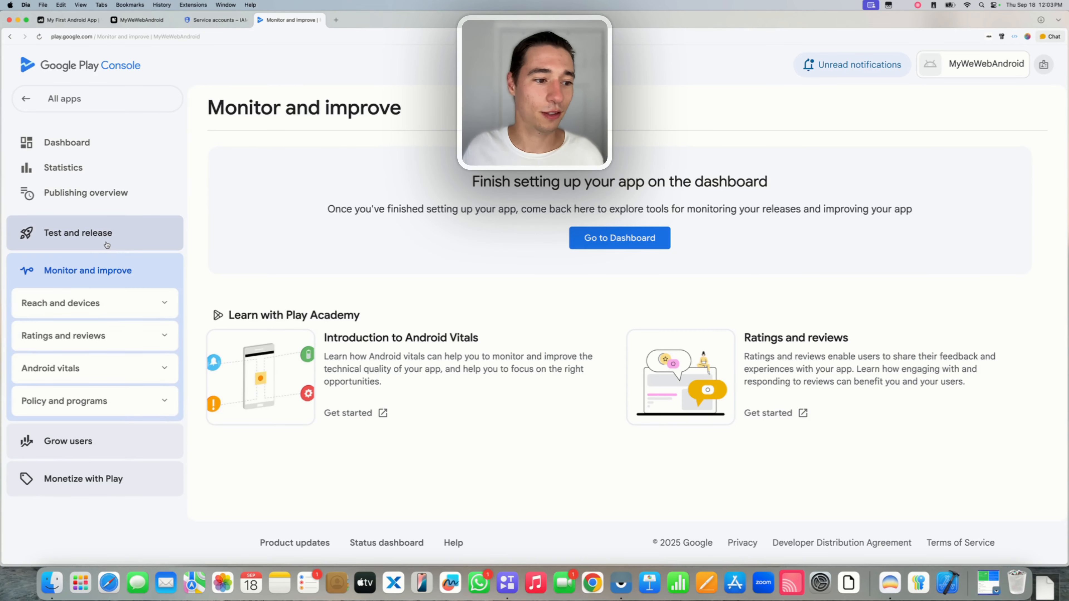
Discard the Manual Upload draft release on the Production track.
{"action": "left_click", "coordinate": [108, 234]}
{"action": "left_click", "coordinate": [68, 299]}
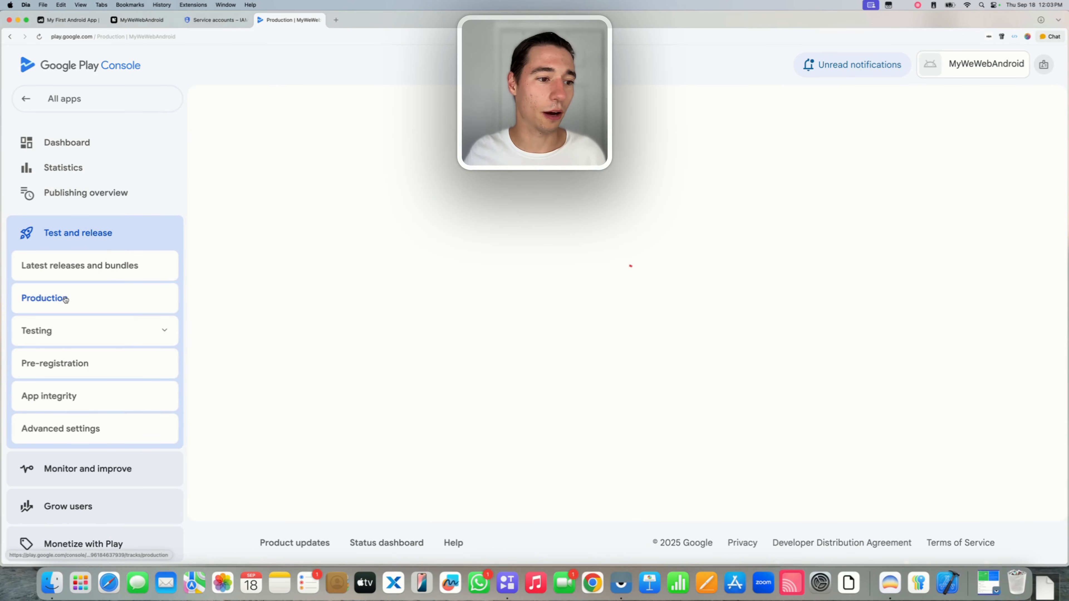
{"action": "left_click", "coordinate": [366, 241]}
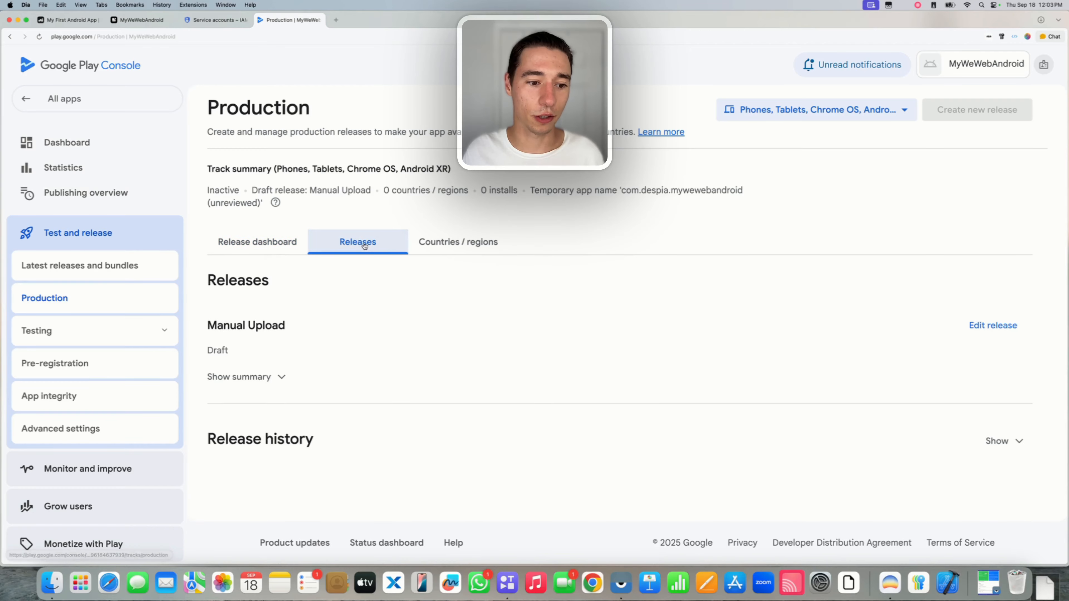
{"action": "left_click", "coordinate": [994, 322]}
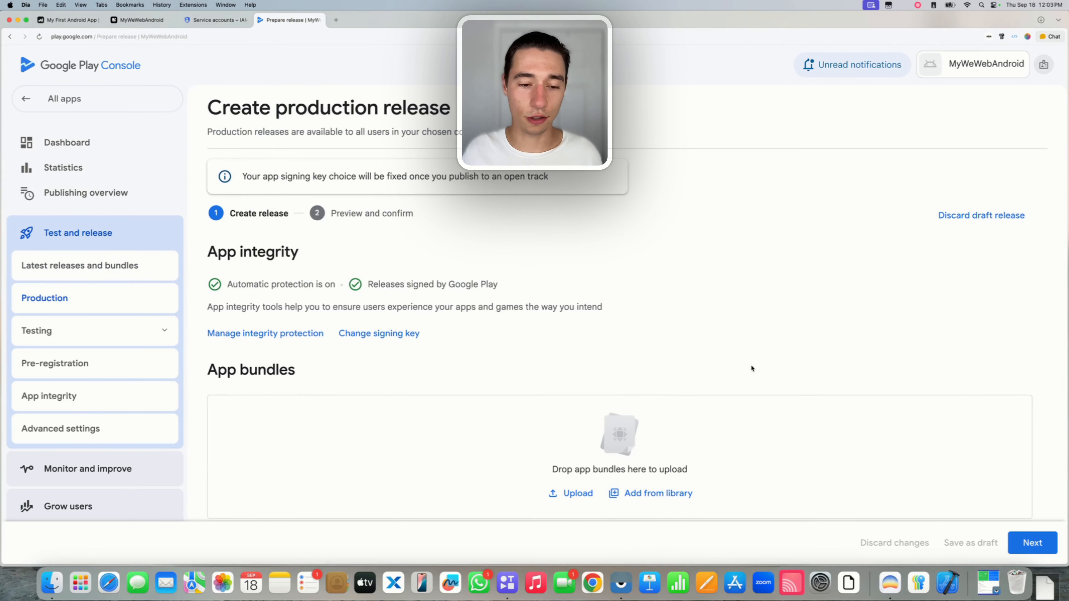
{"action": "scroll", "coordinate": [753, 370], "scroll_direction": "down", "scroll_amount": 10}
{"action": "scroll", "coordinate": [821, 407], "scroll_direction": "up", "scroll_amount": 10}
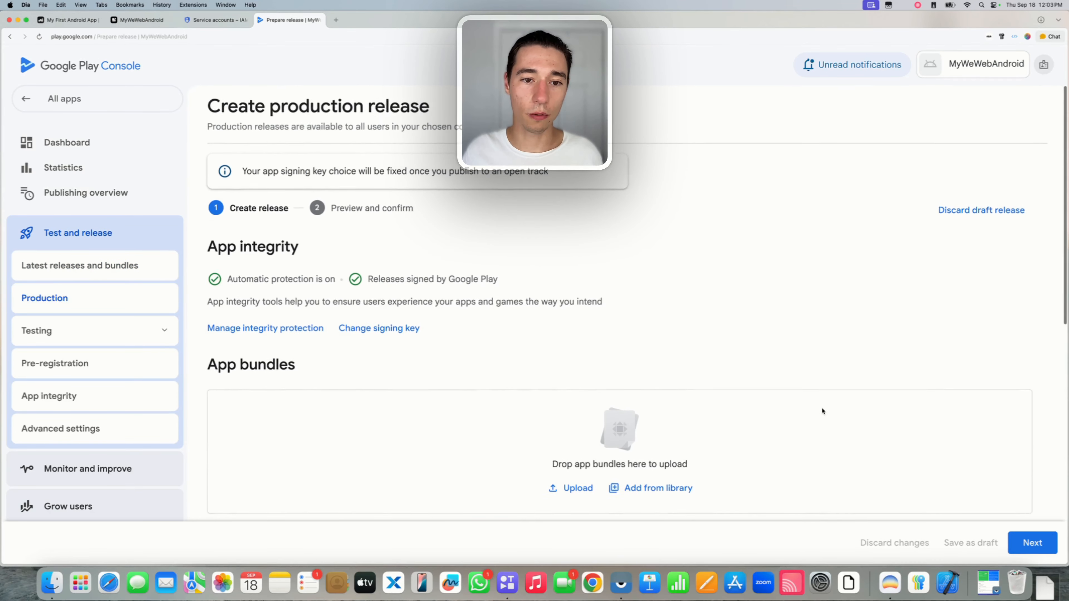
{"action": "left_click", "coordinate": [956, 215]}
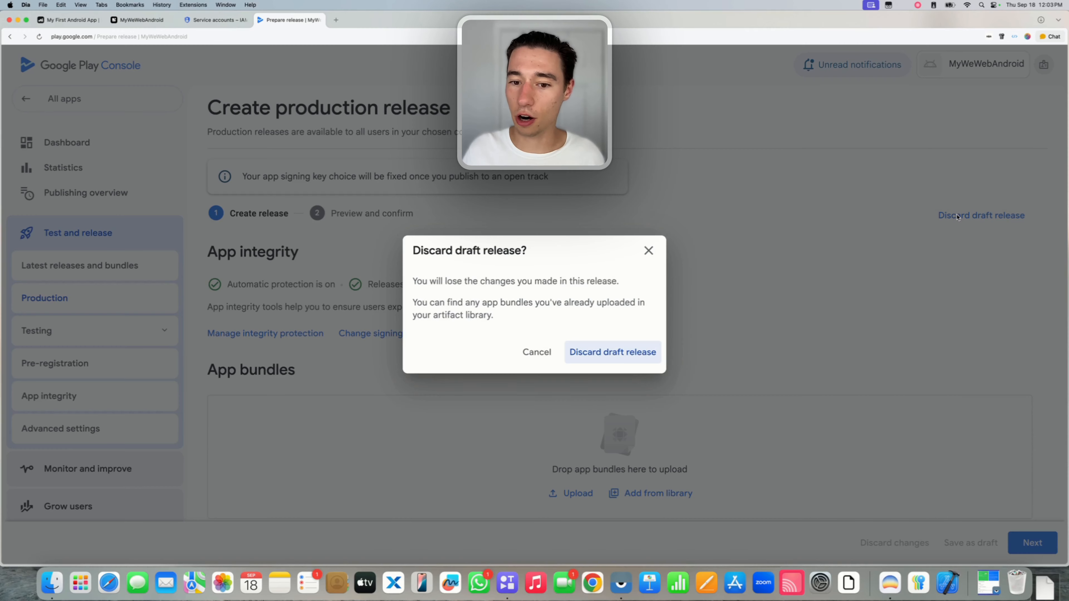
{"action": "left_click", "coordinate": [649, 355]}
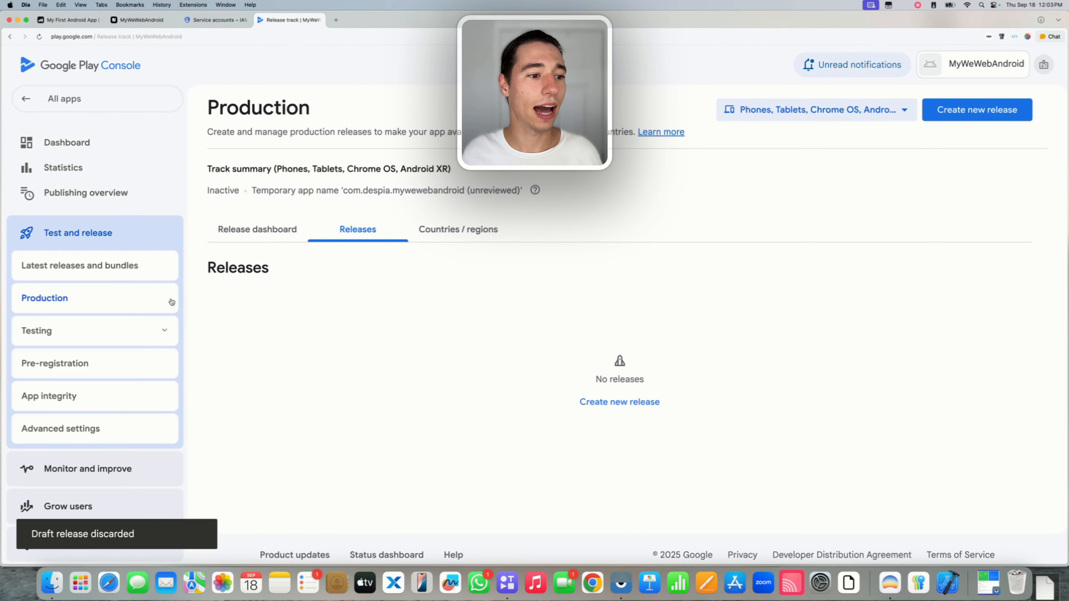
Promote internal release 1.0.0 to Production, then discard that new production draft.
{"action": "left_click", "coordinate": [94, 327]}
{"action": "left_click", "coordinate": [85, 407]}
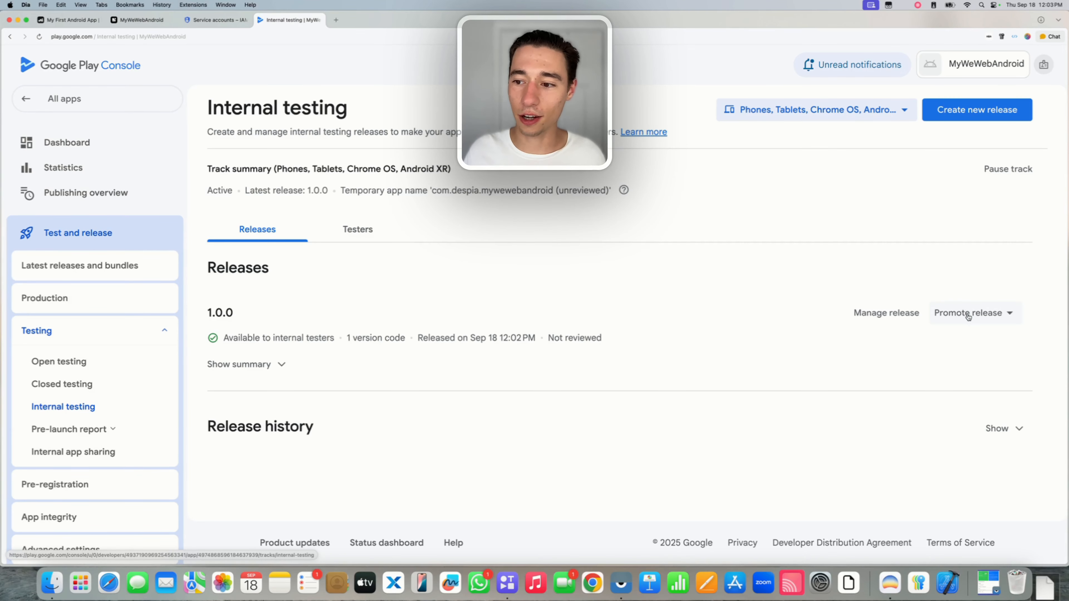
{"action": "left_click", "coordinate": [966, 312]}
{"action": "left_click", "coordinate": [960, 382]}
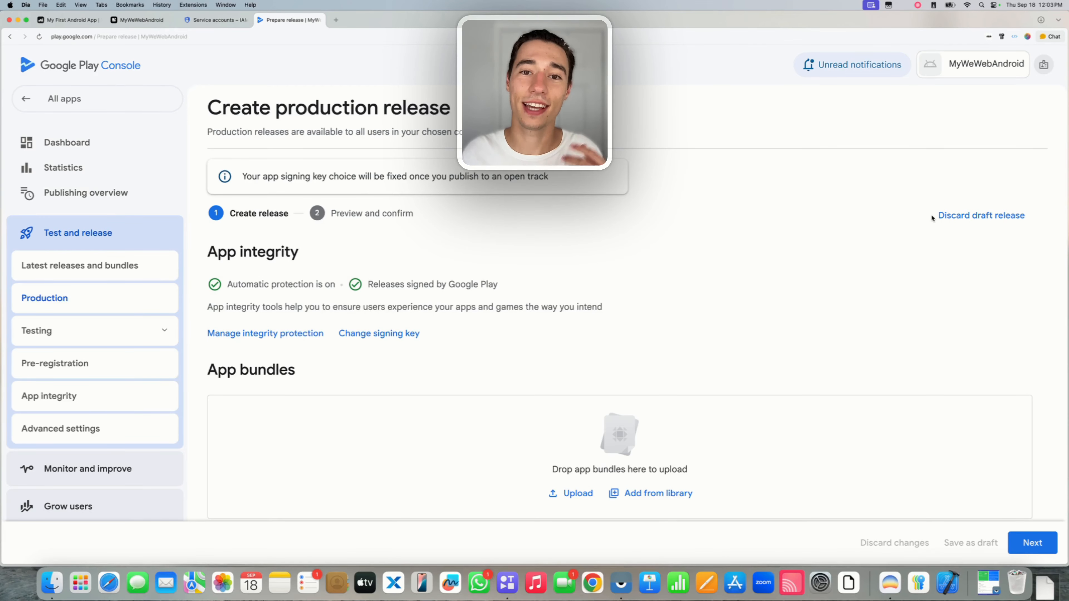
{"action": "left_click", "coordinate": [945, 215]}
{"action": "left_click", "coordinate": [611, 358]}
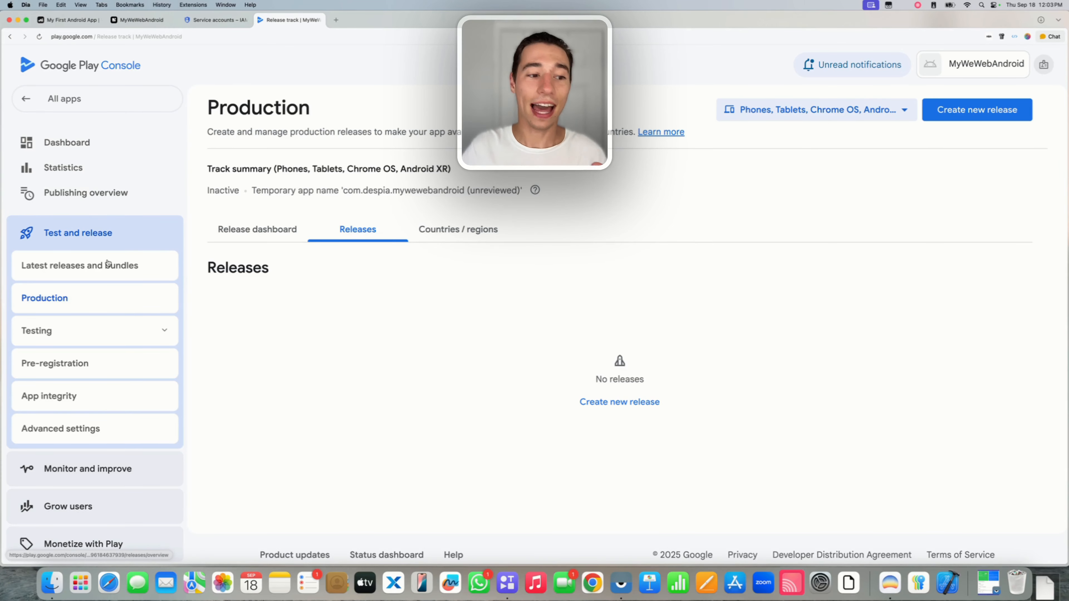
Return to internal testing, then open Despia Studio's Customer Support chat.
{"action": "left_click", "coordinate": [113, 331]}
{"action": "left_click", "coordinate": [77, 405]}
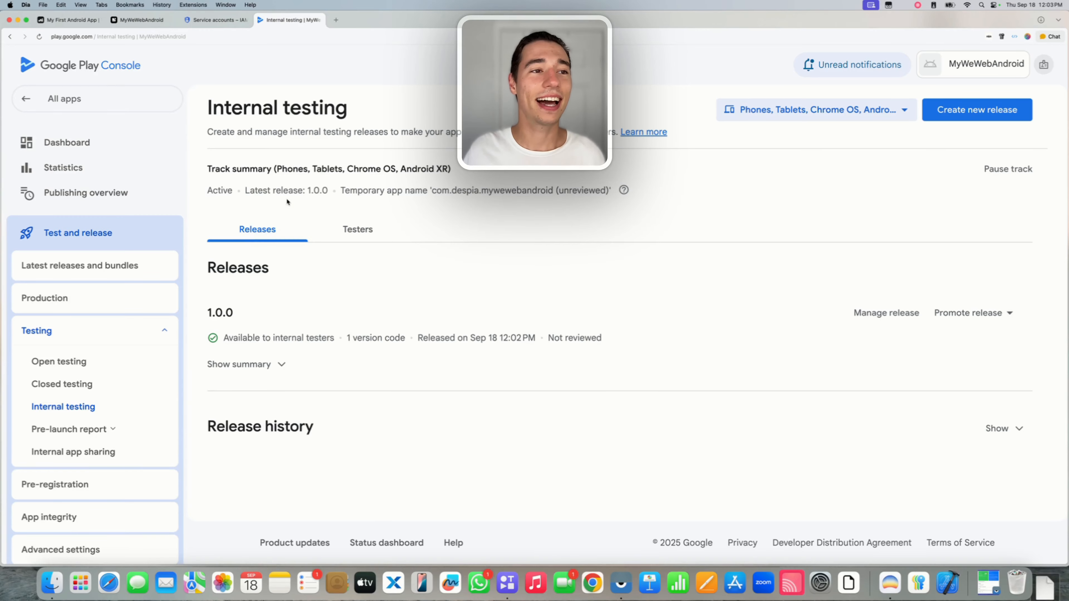
{"action": "left_click", "coordinate": [133, 22]}
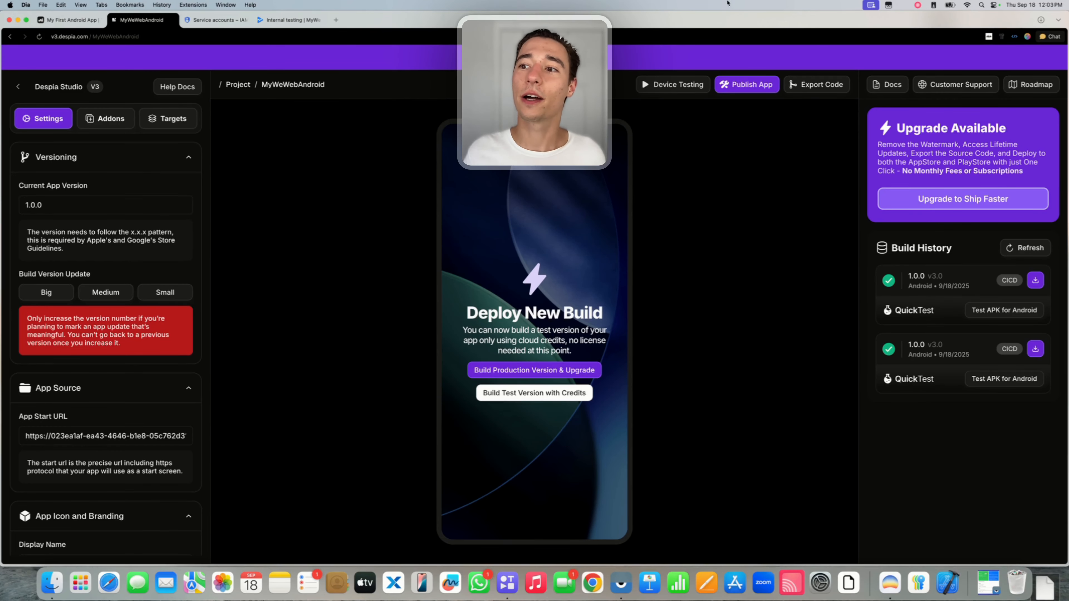
{"action": "left_click", "coordinate": [923, 87]}
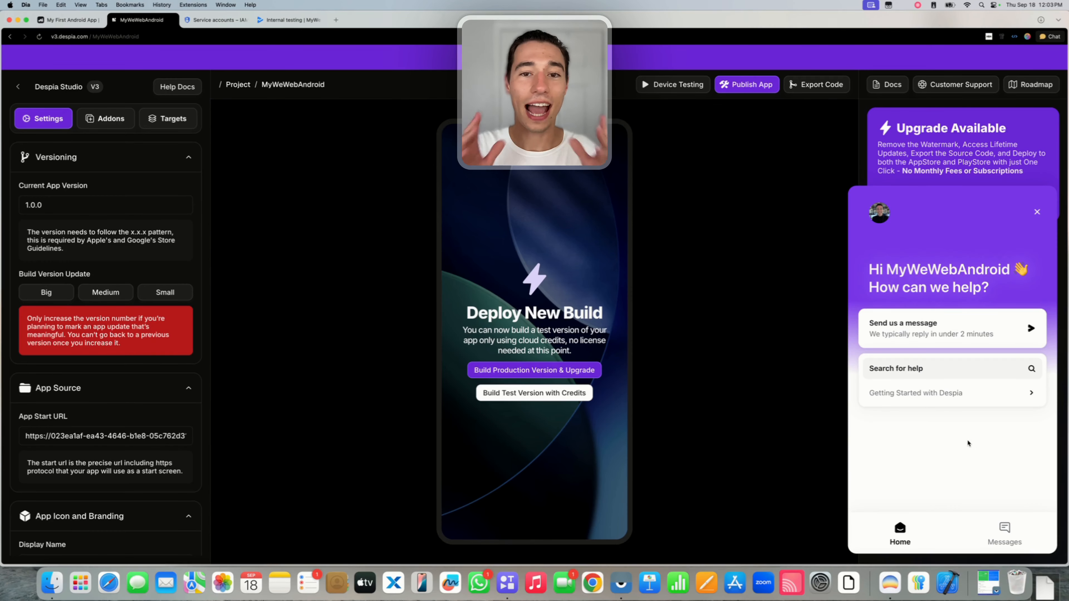